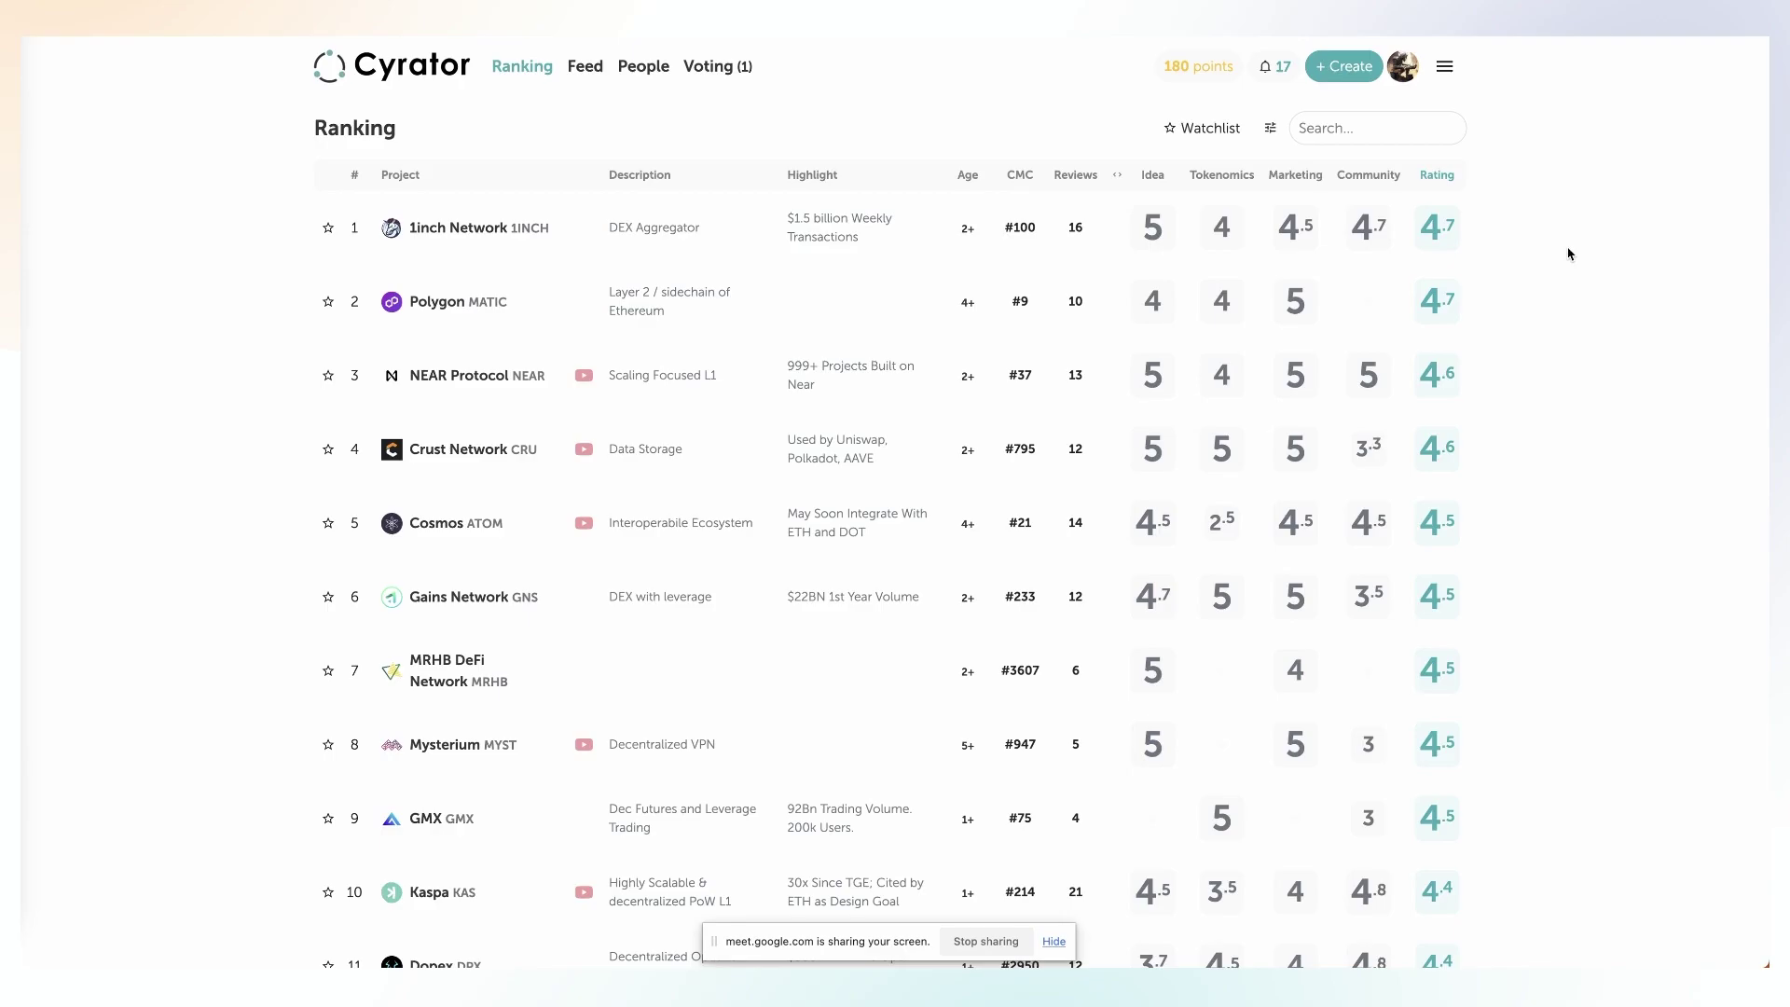
- Open the list of projects currently in spotlight
{"action": "mouse_move", "coordinate": [500, 67]}
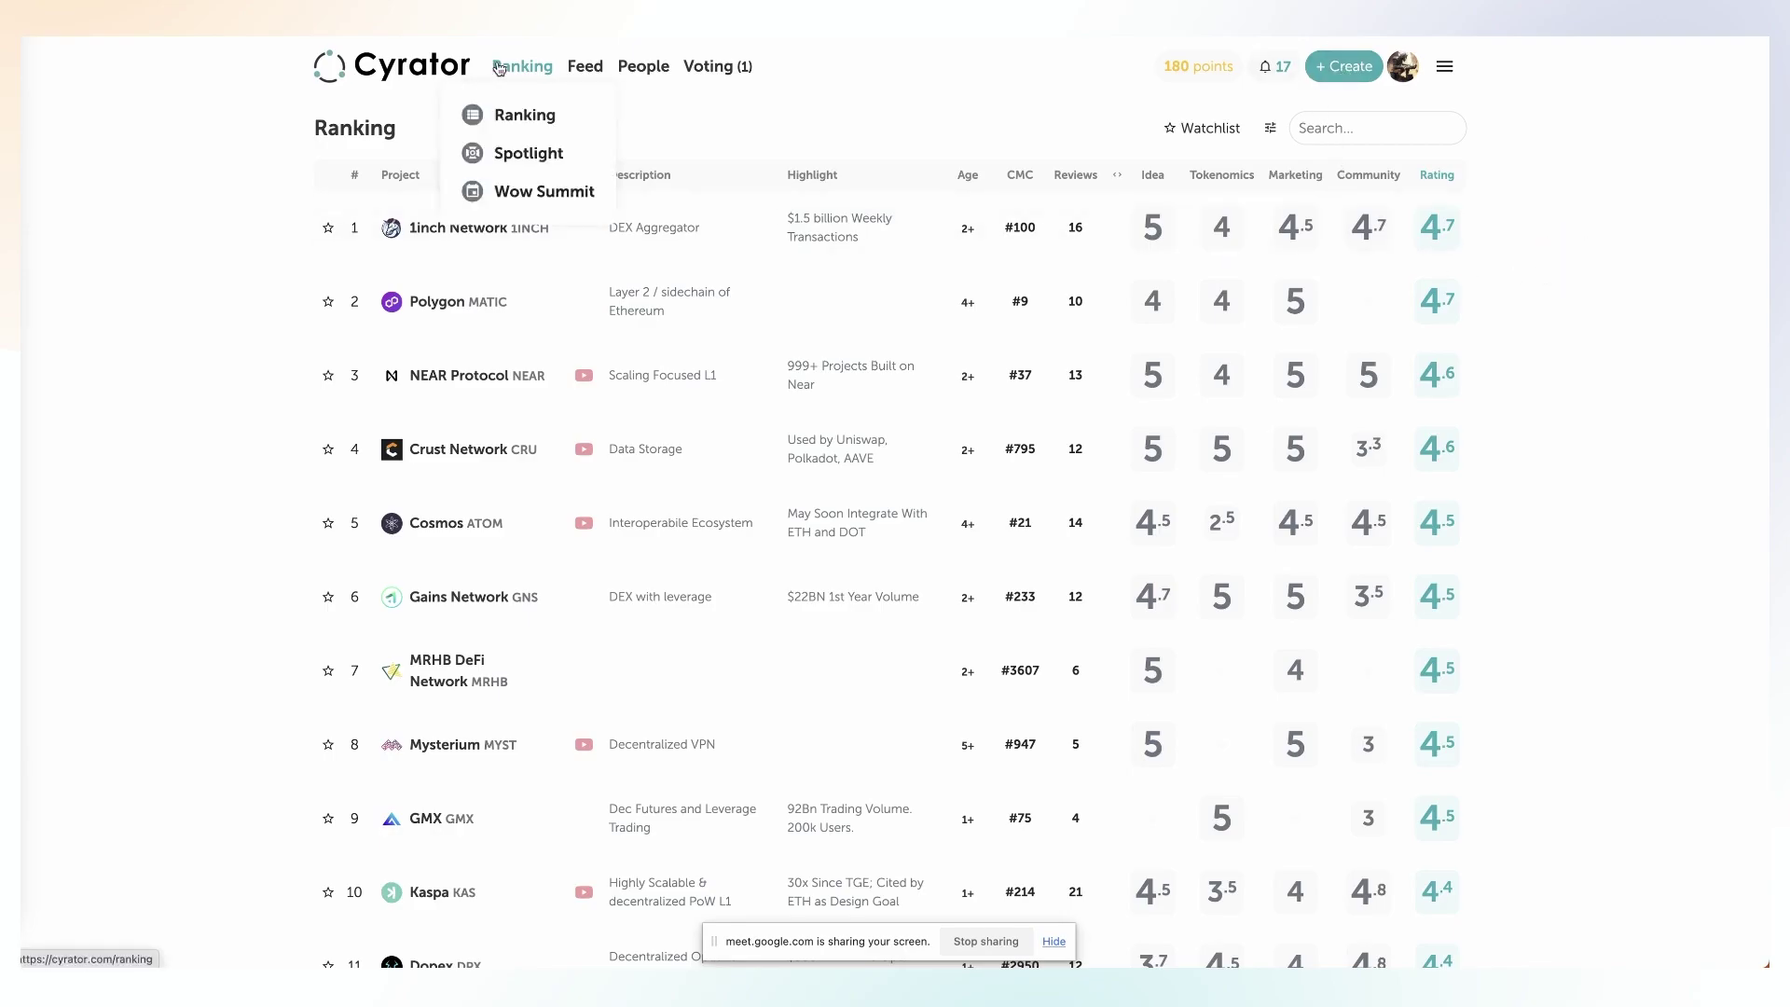
{"action": "left_click", "coordinate": [518, 154]}
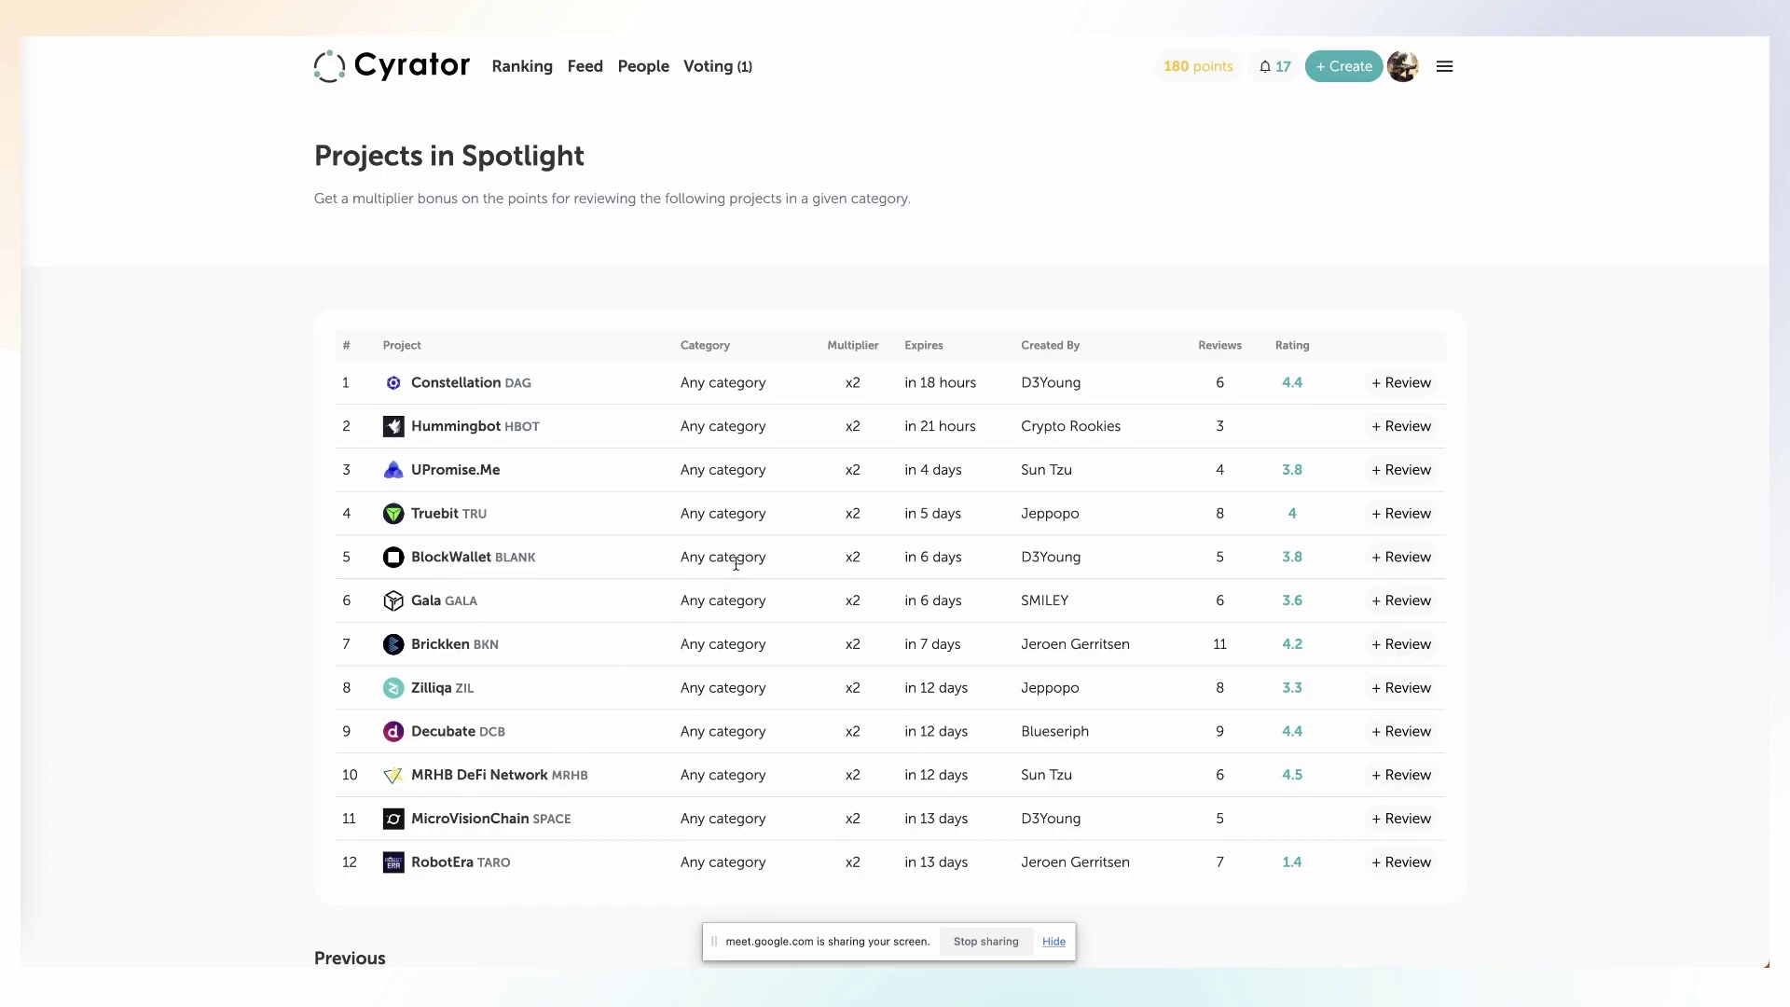
- Start a new review, search the projects for "eth" and choose EthereumPoW
{"action": "left_click", "coordinate": [1343, 65]}
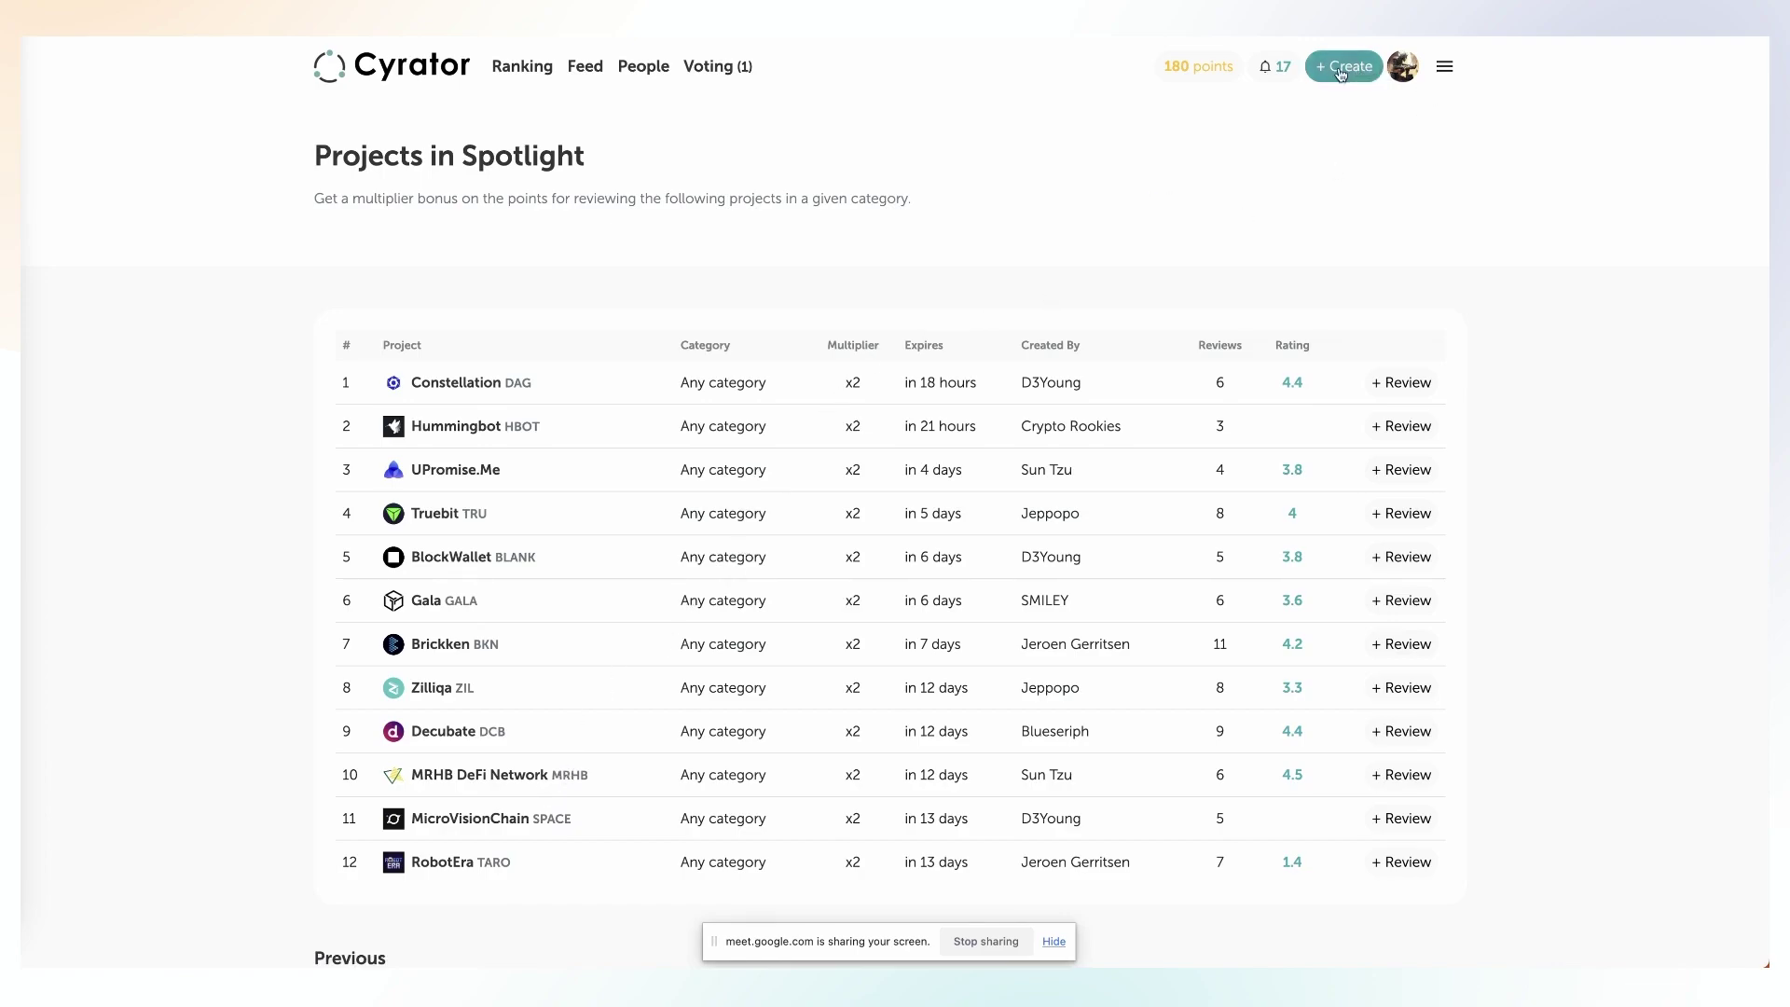
{"action": "left_click", "coordinate": [870, 244]}
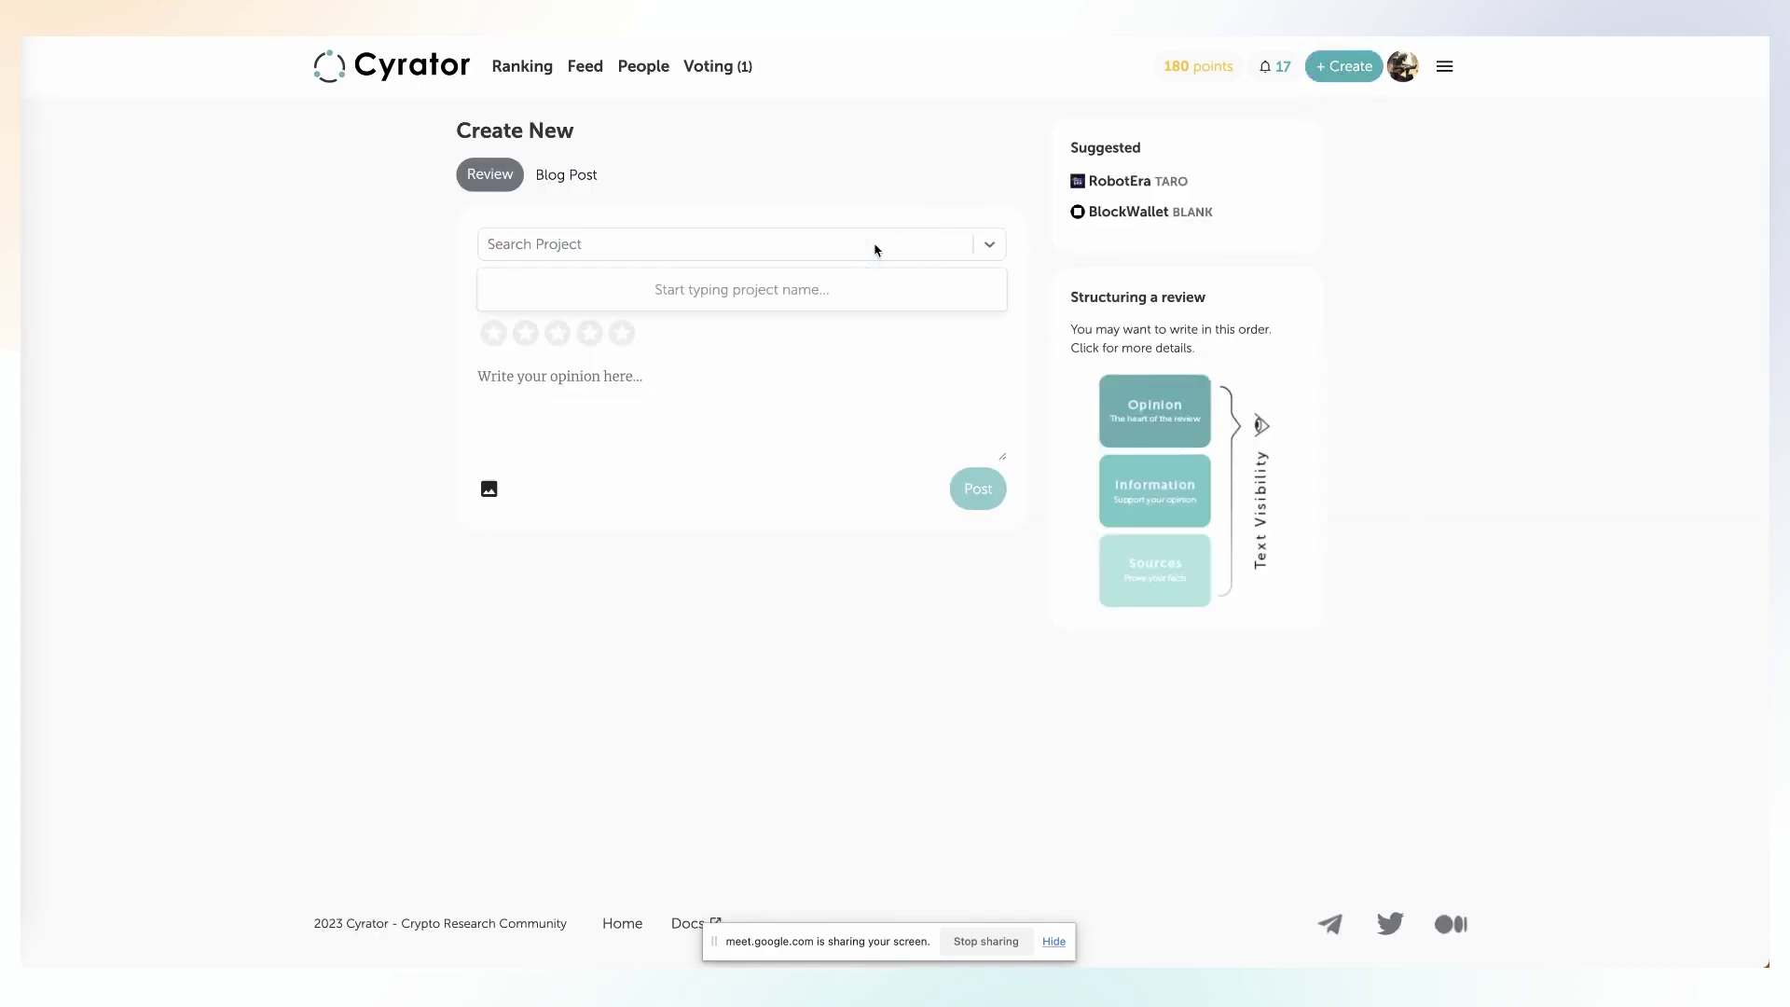
{"action": "type", "text": "eth"}
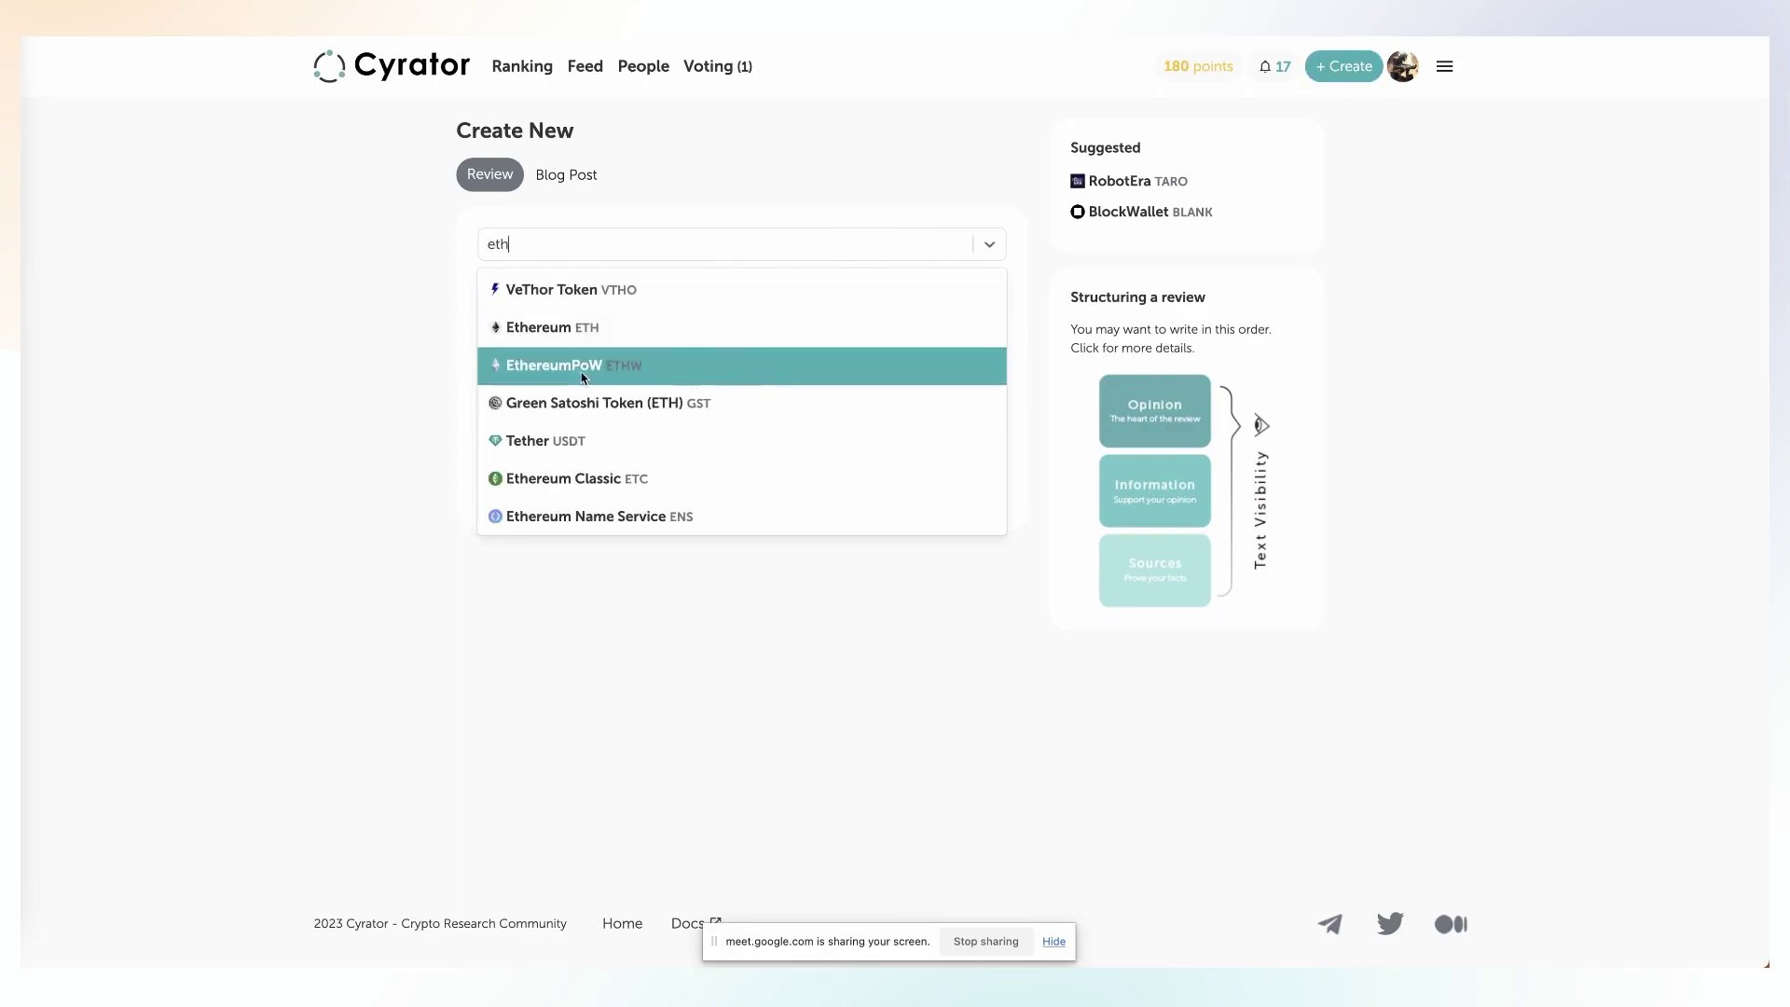
{"action": "left_click", "coordinate": [579, 375]}
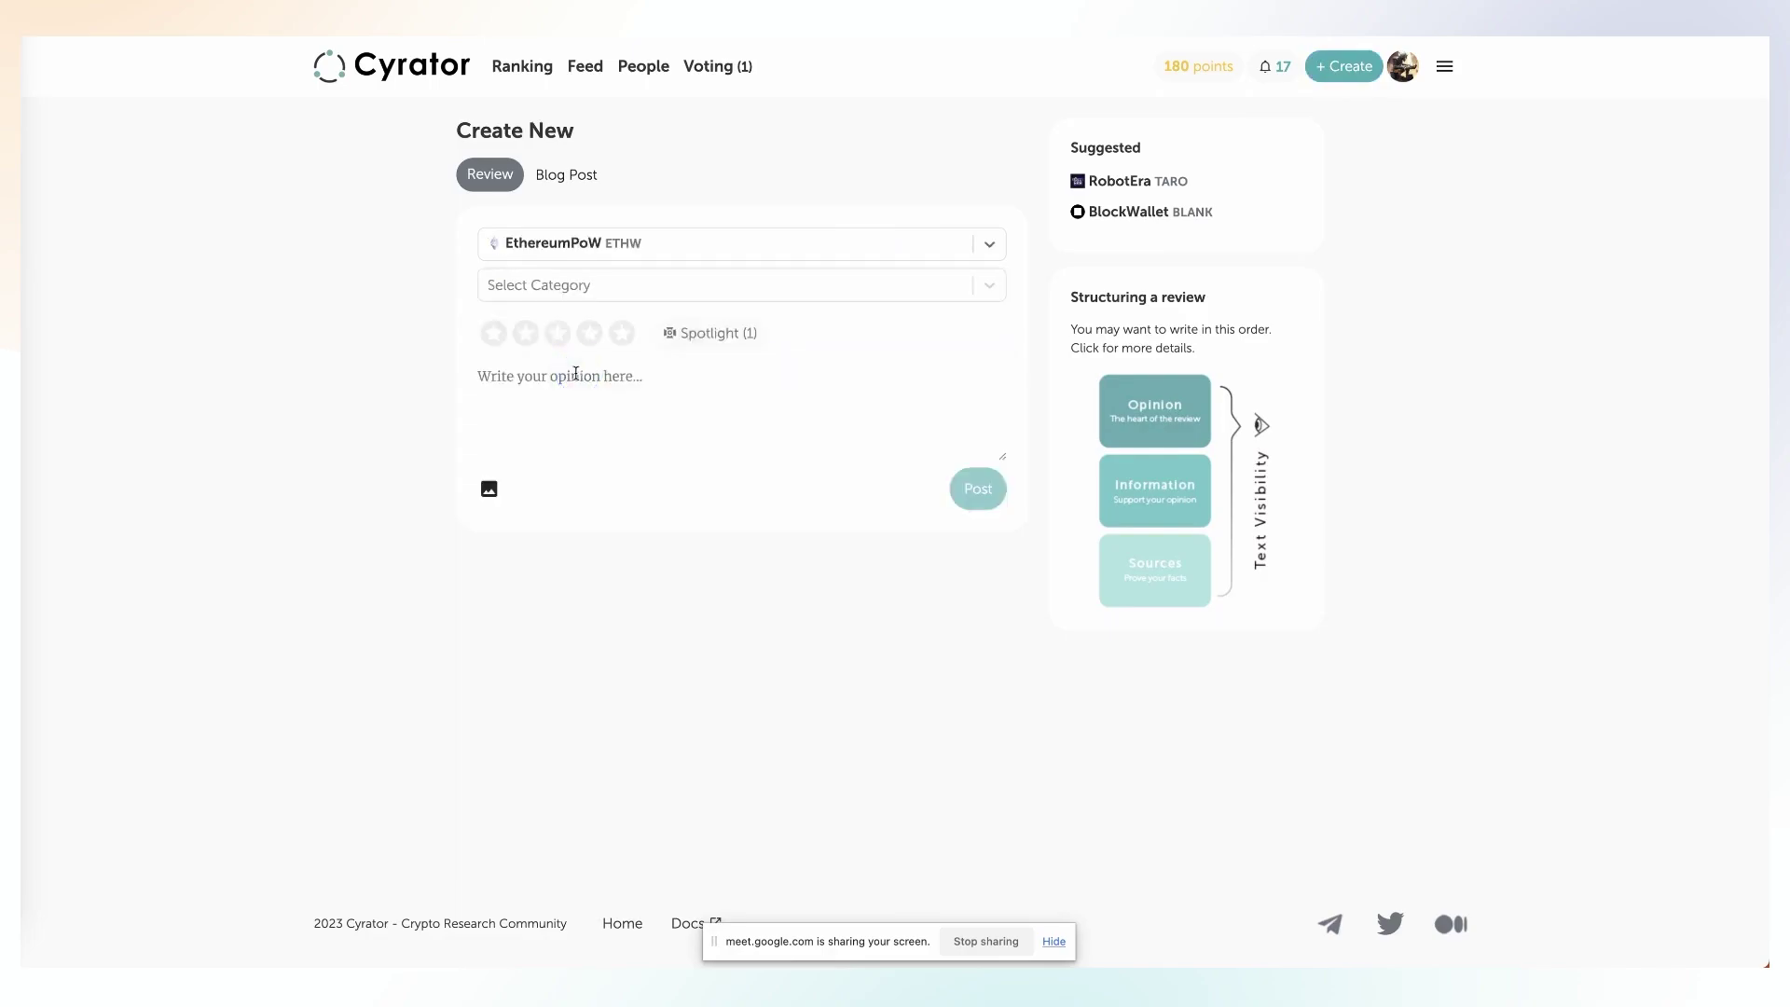
- Enable Spotlight for the EthereumPoW review and set its category to Micro Review
{"action": "left_click", "coordinate": [709, 341]}
{"action": "left_click", "coordinate": [726, 285]}
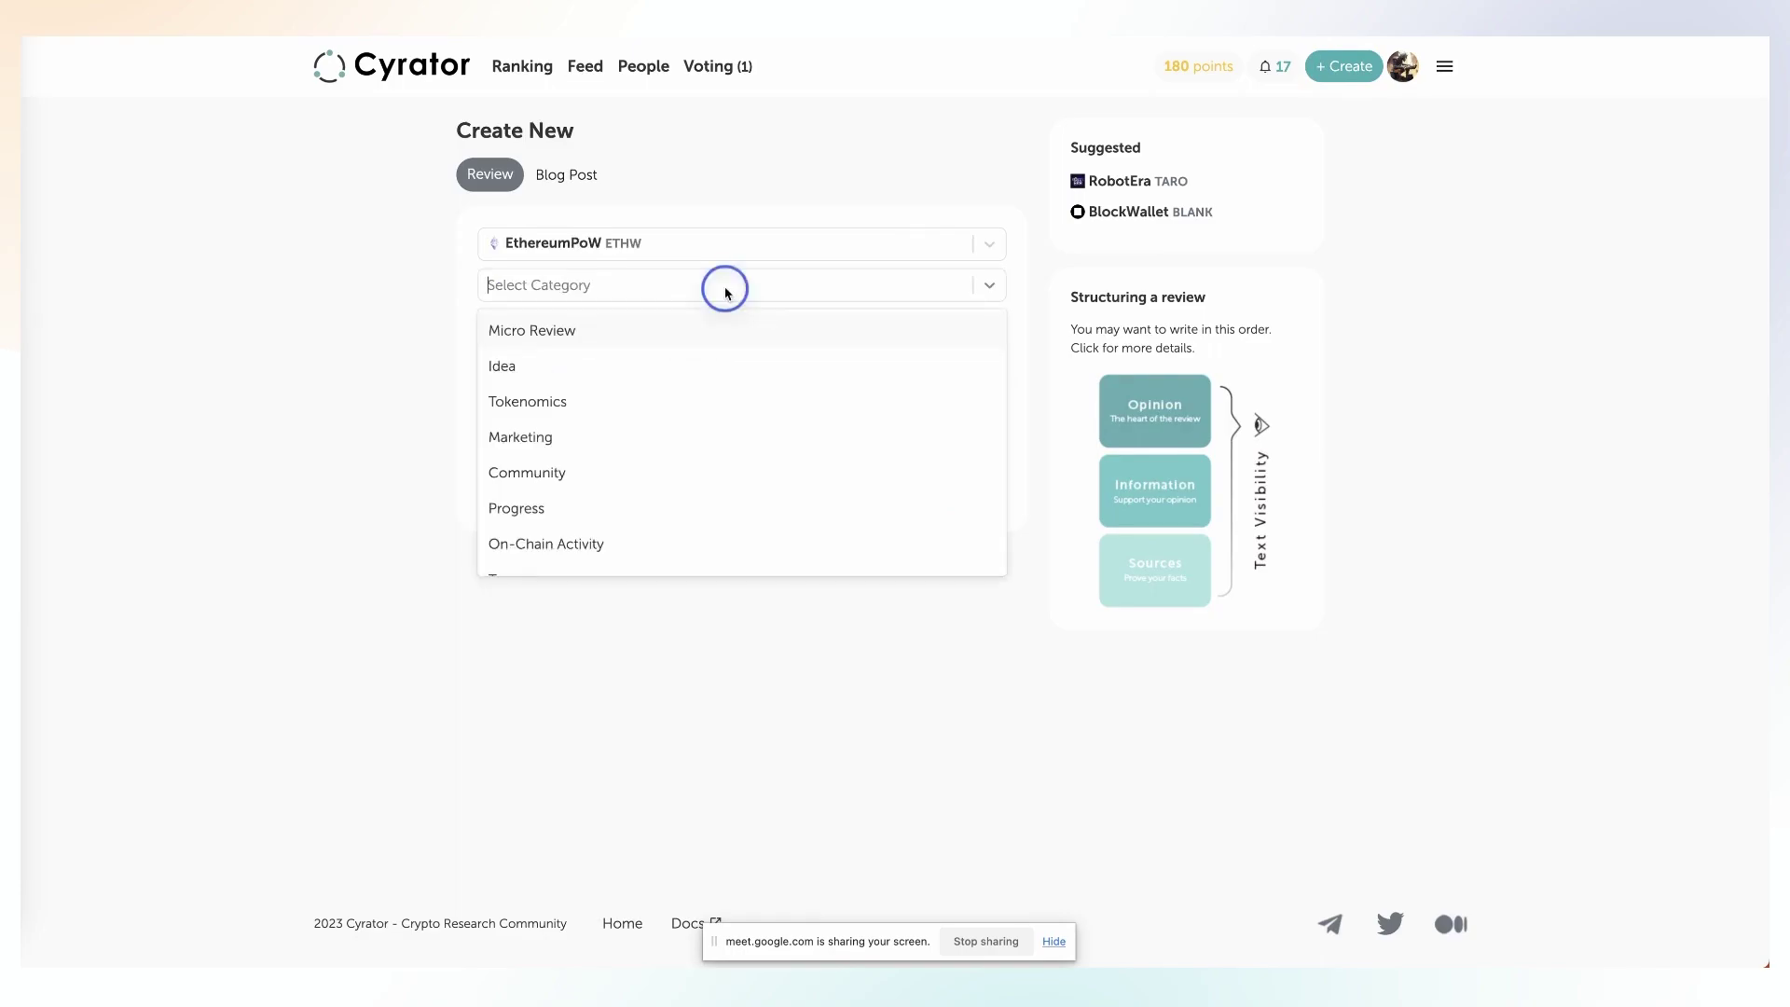
{"action": "left_click", "coordinate": [536, 344]}
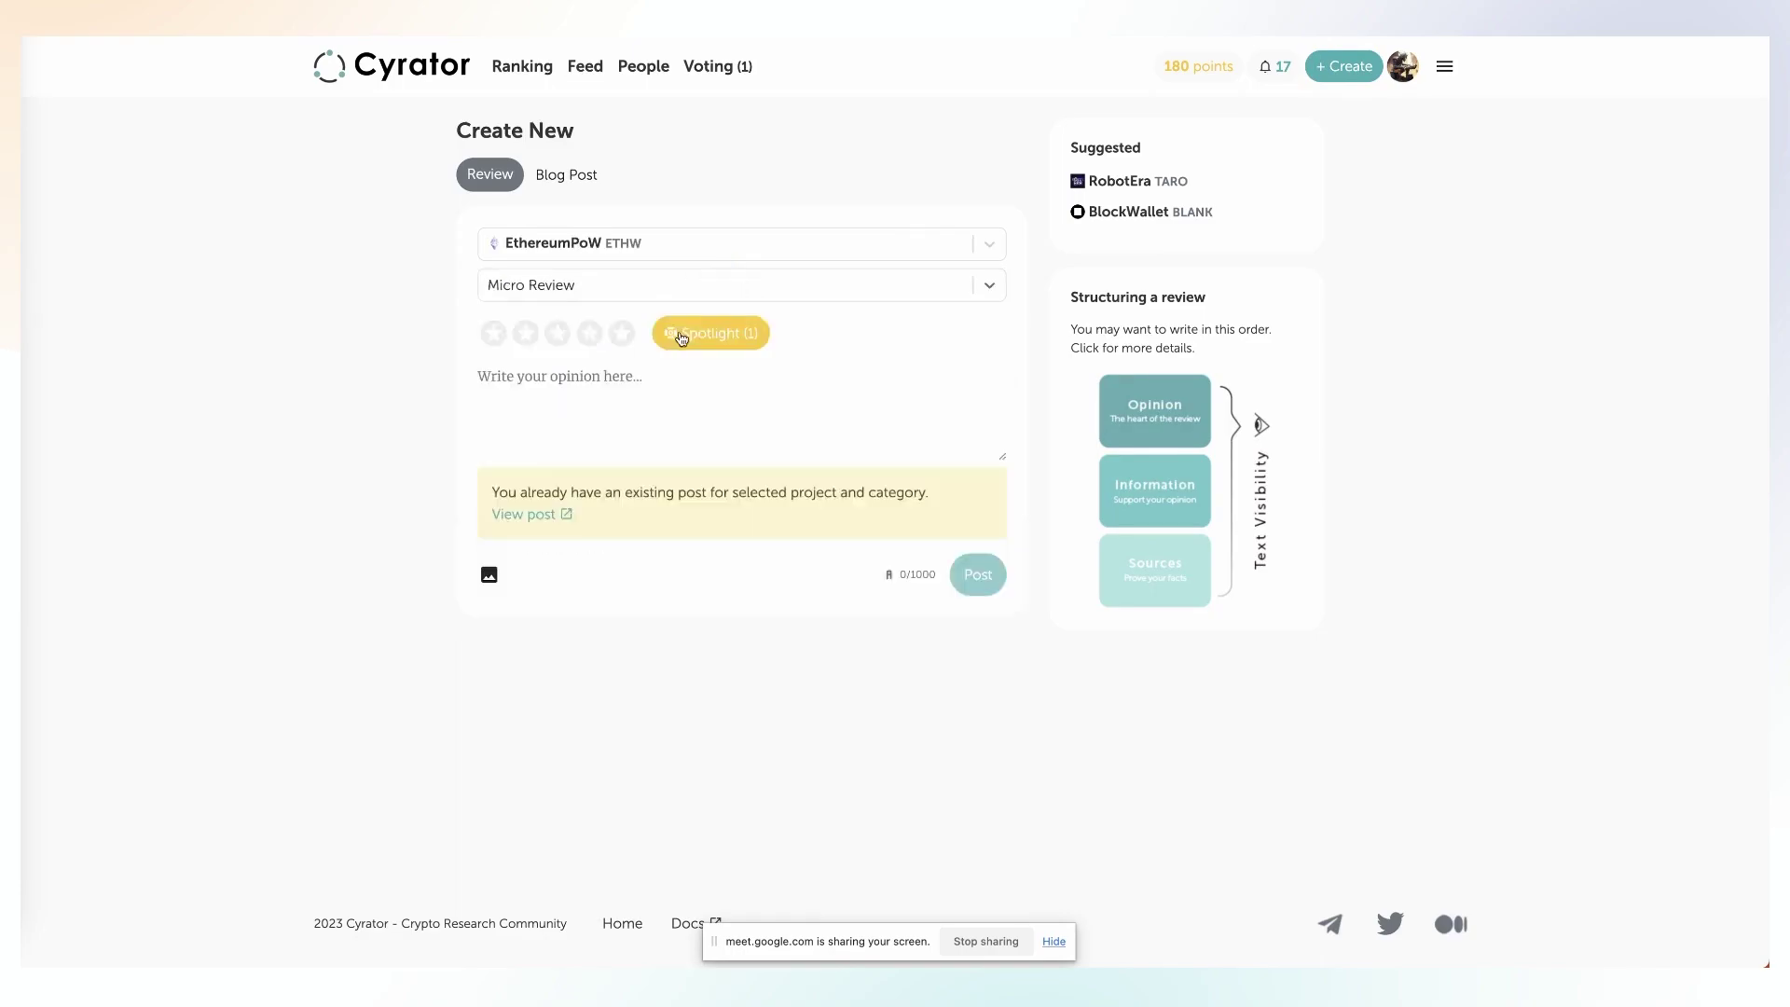
- Rate EthereumPoW four stars and enter "blah" as the opinion text
{"action": "left_click", "coordinate": [589, 333]}
{"action": "left_click", "coordinate": [548, 408]}
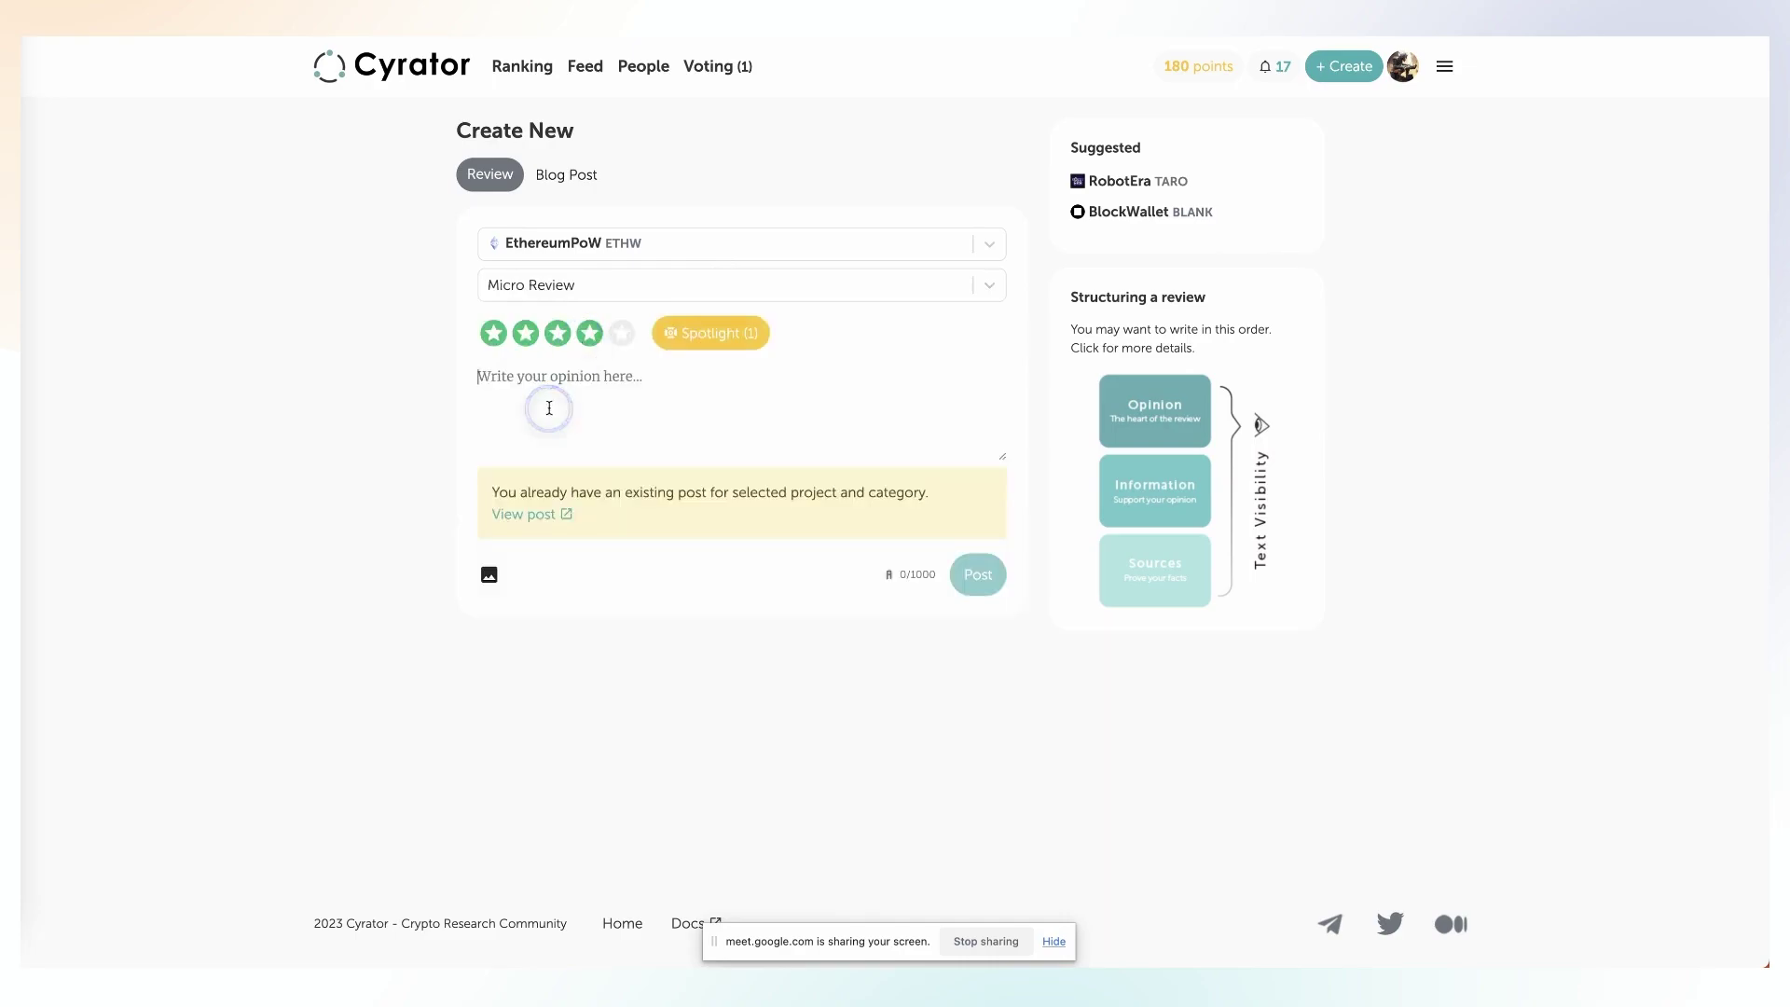
{"action": "type", "text": "blah"}
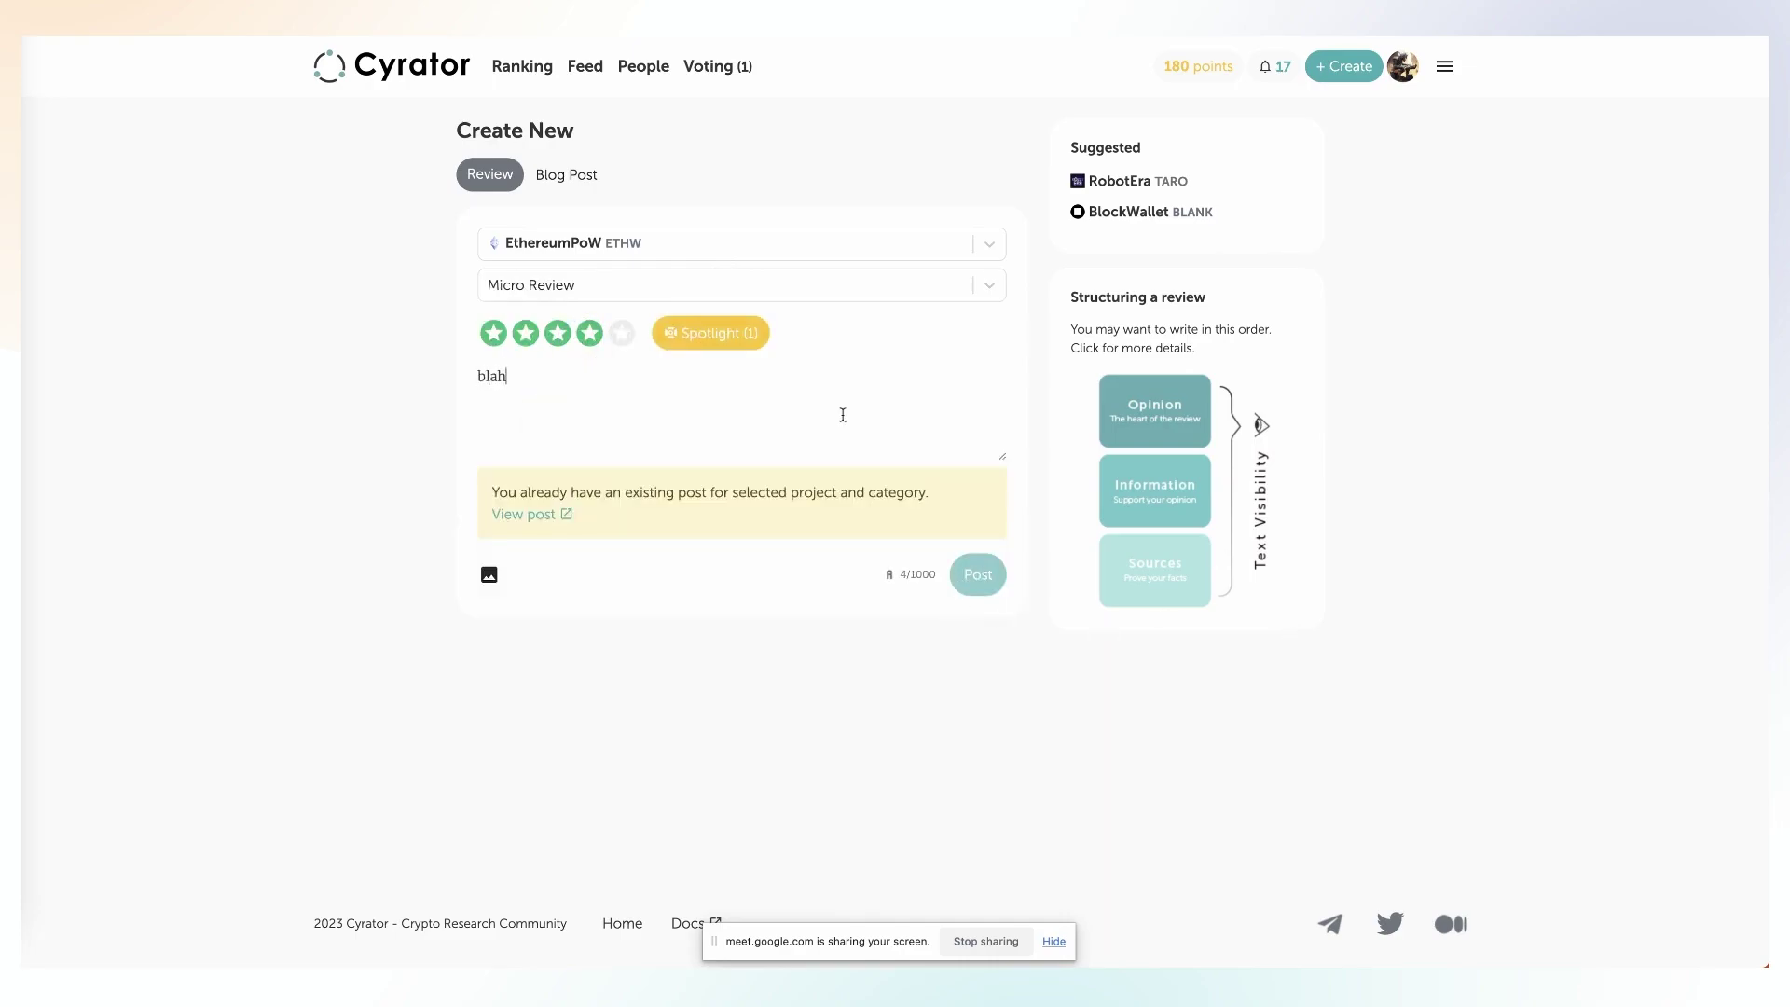
- Look through the notifications for spotlight additions, replies and upvotes, and close the list
{"action": "left_click", "coordinate": [1275, 71]}
{"action": "scroll", "coordinate": [1454, 317], "scroll_direction": "down", "scroll_amount": 3}
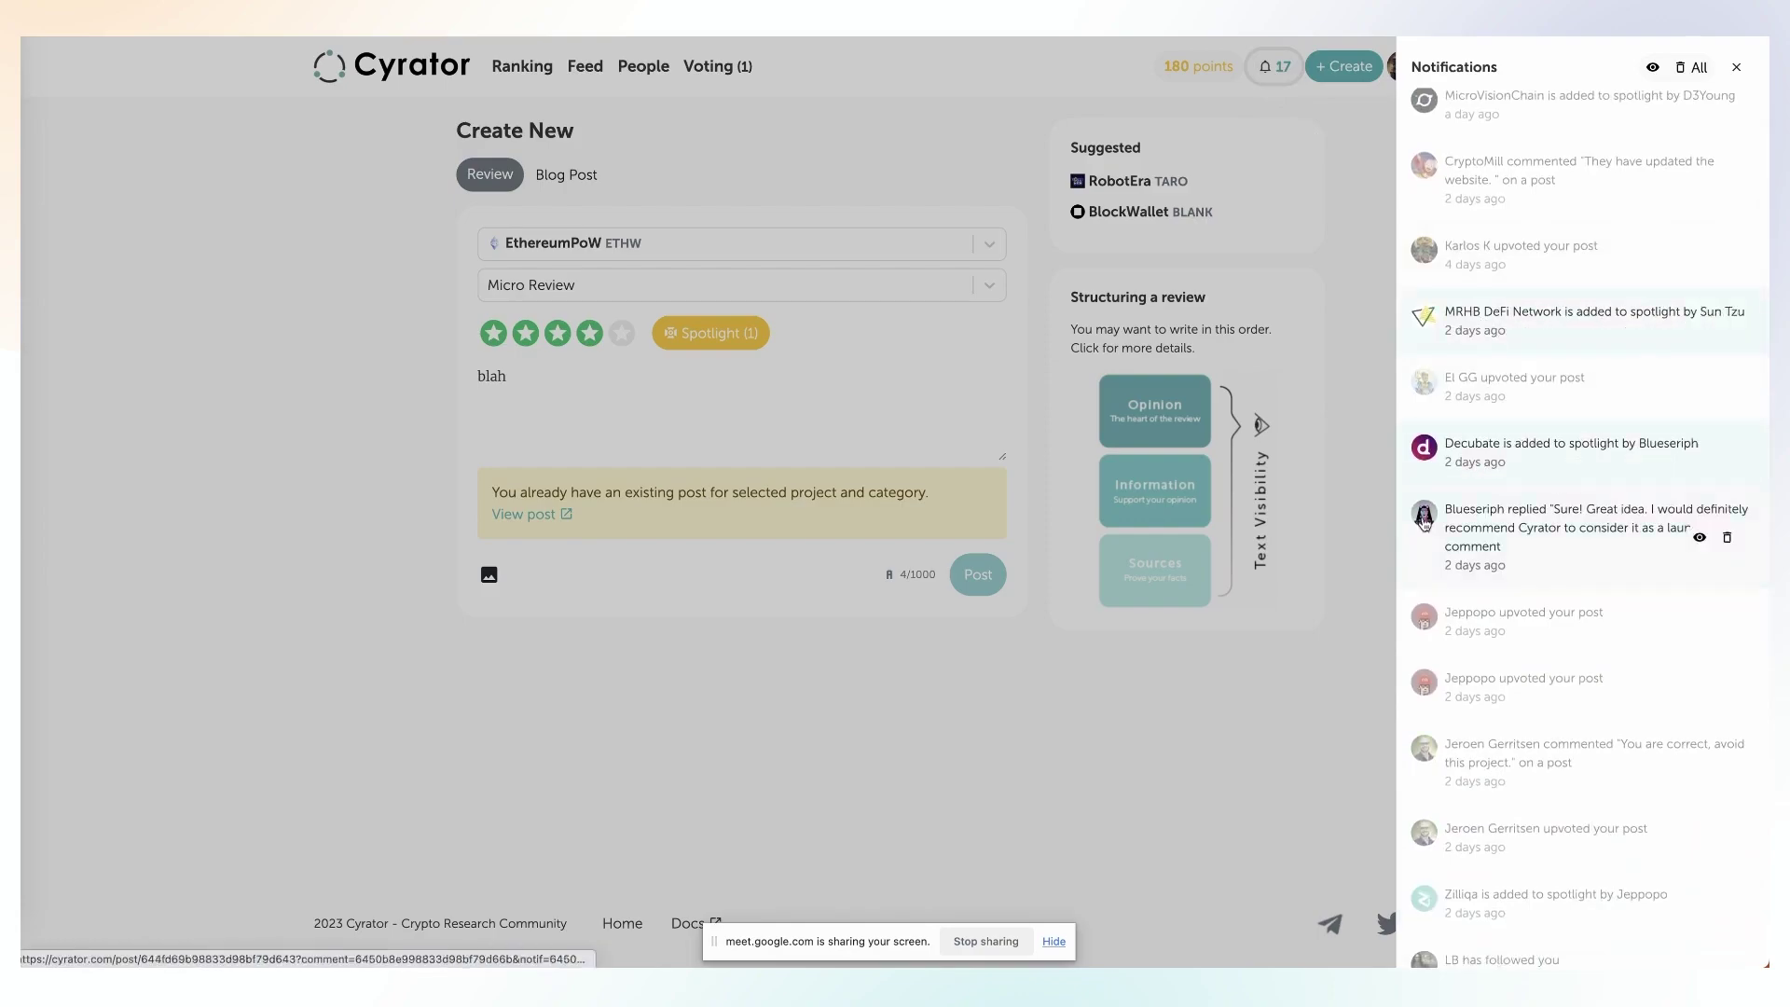
{"action": "left_click", "coordinate": [1736, 67]}
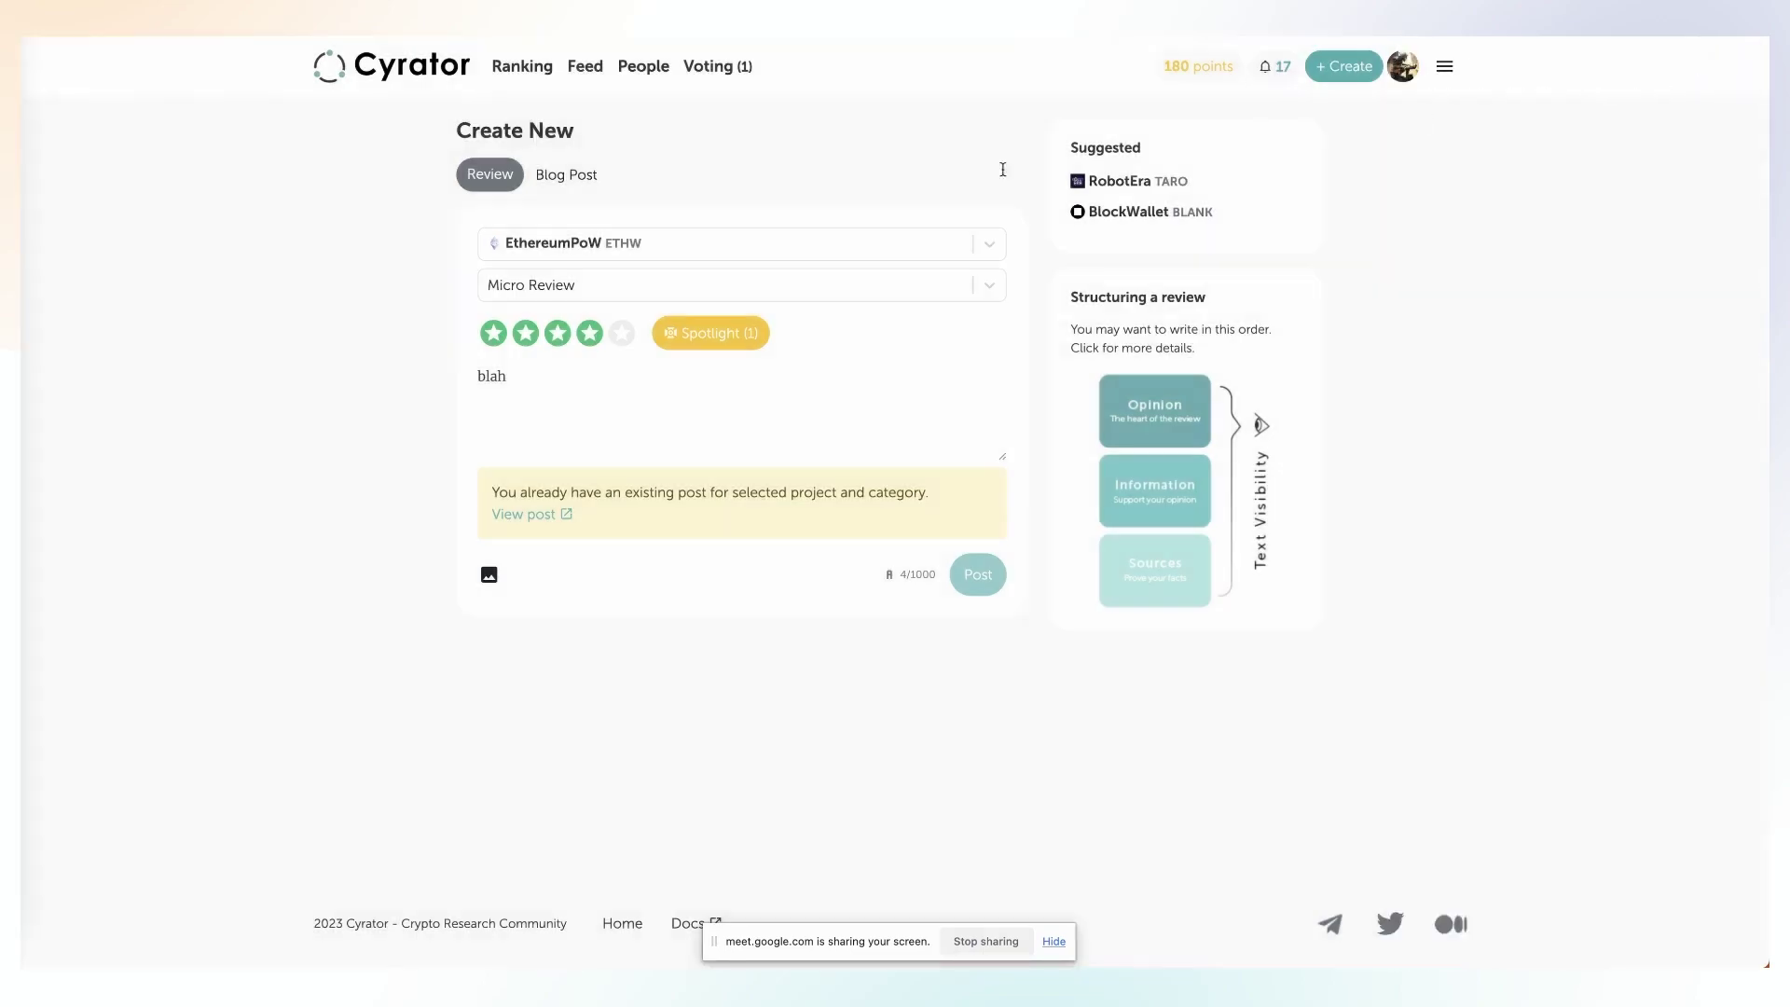
- Open MicroVisionChain from the spotlight projects and examine its reviews, highlighting the Micro Review heading of the second one
{"action": "left_click", "coordinate": [710, 333]}
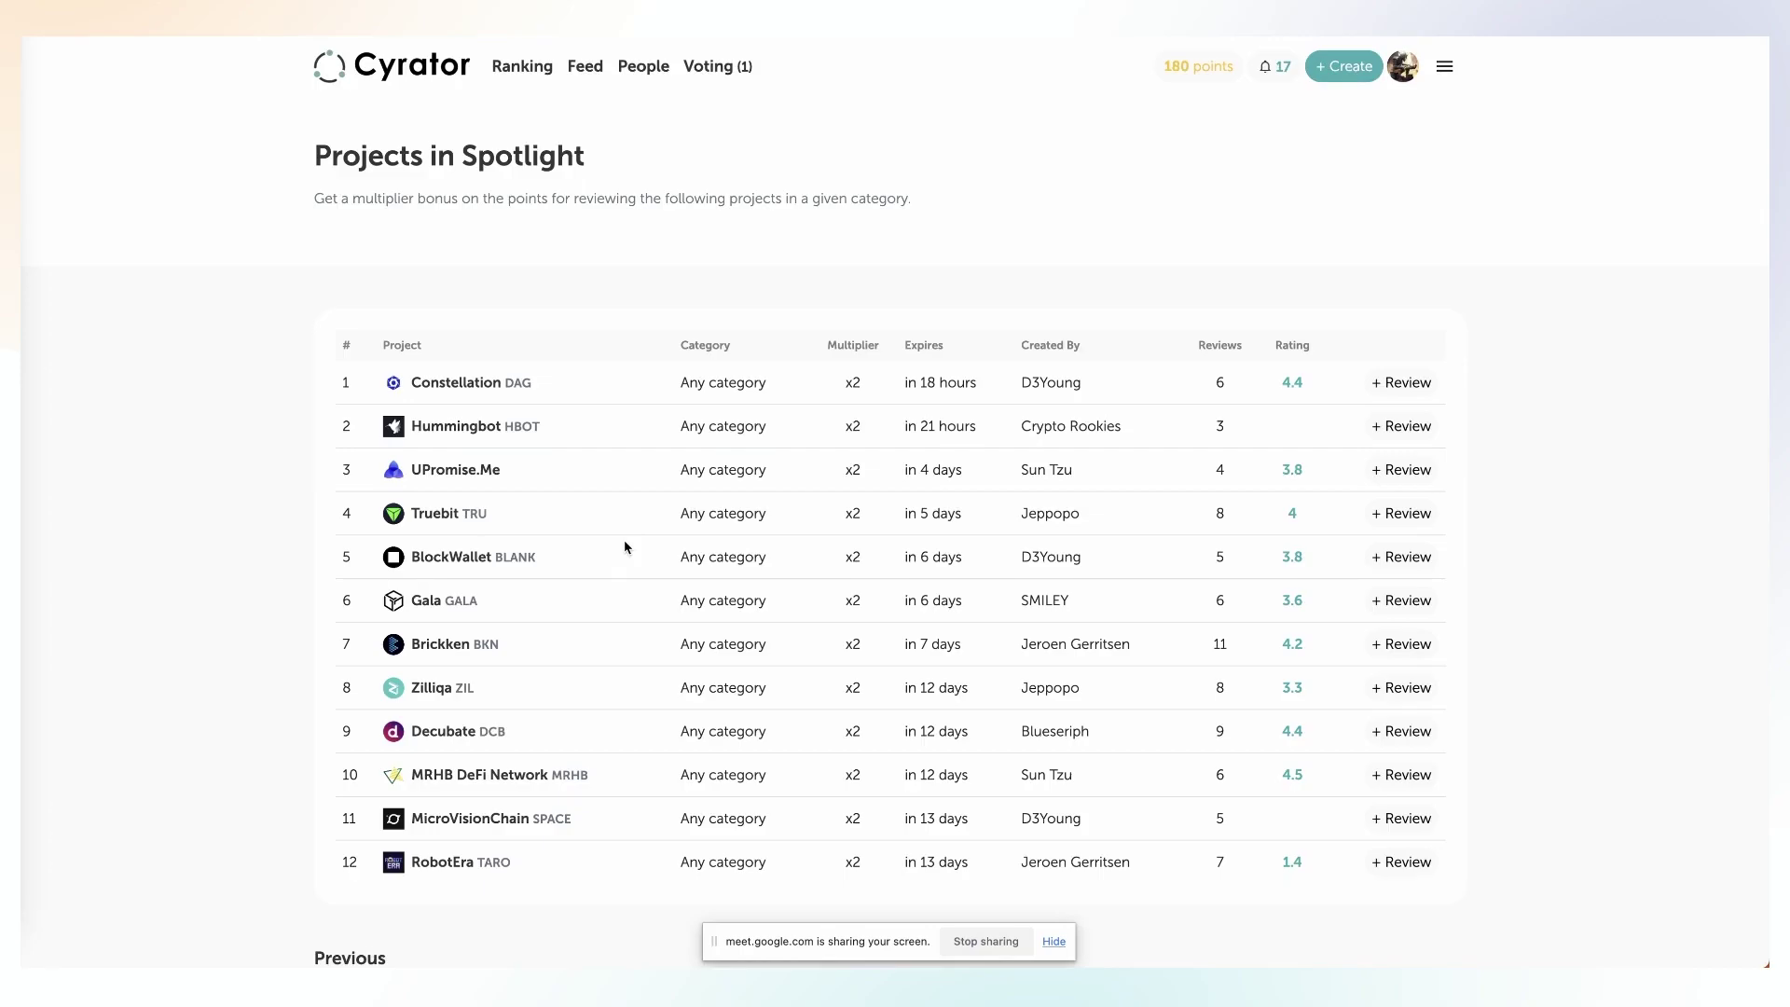
{"action": "left_click", "coordinate": [467, 825]}
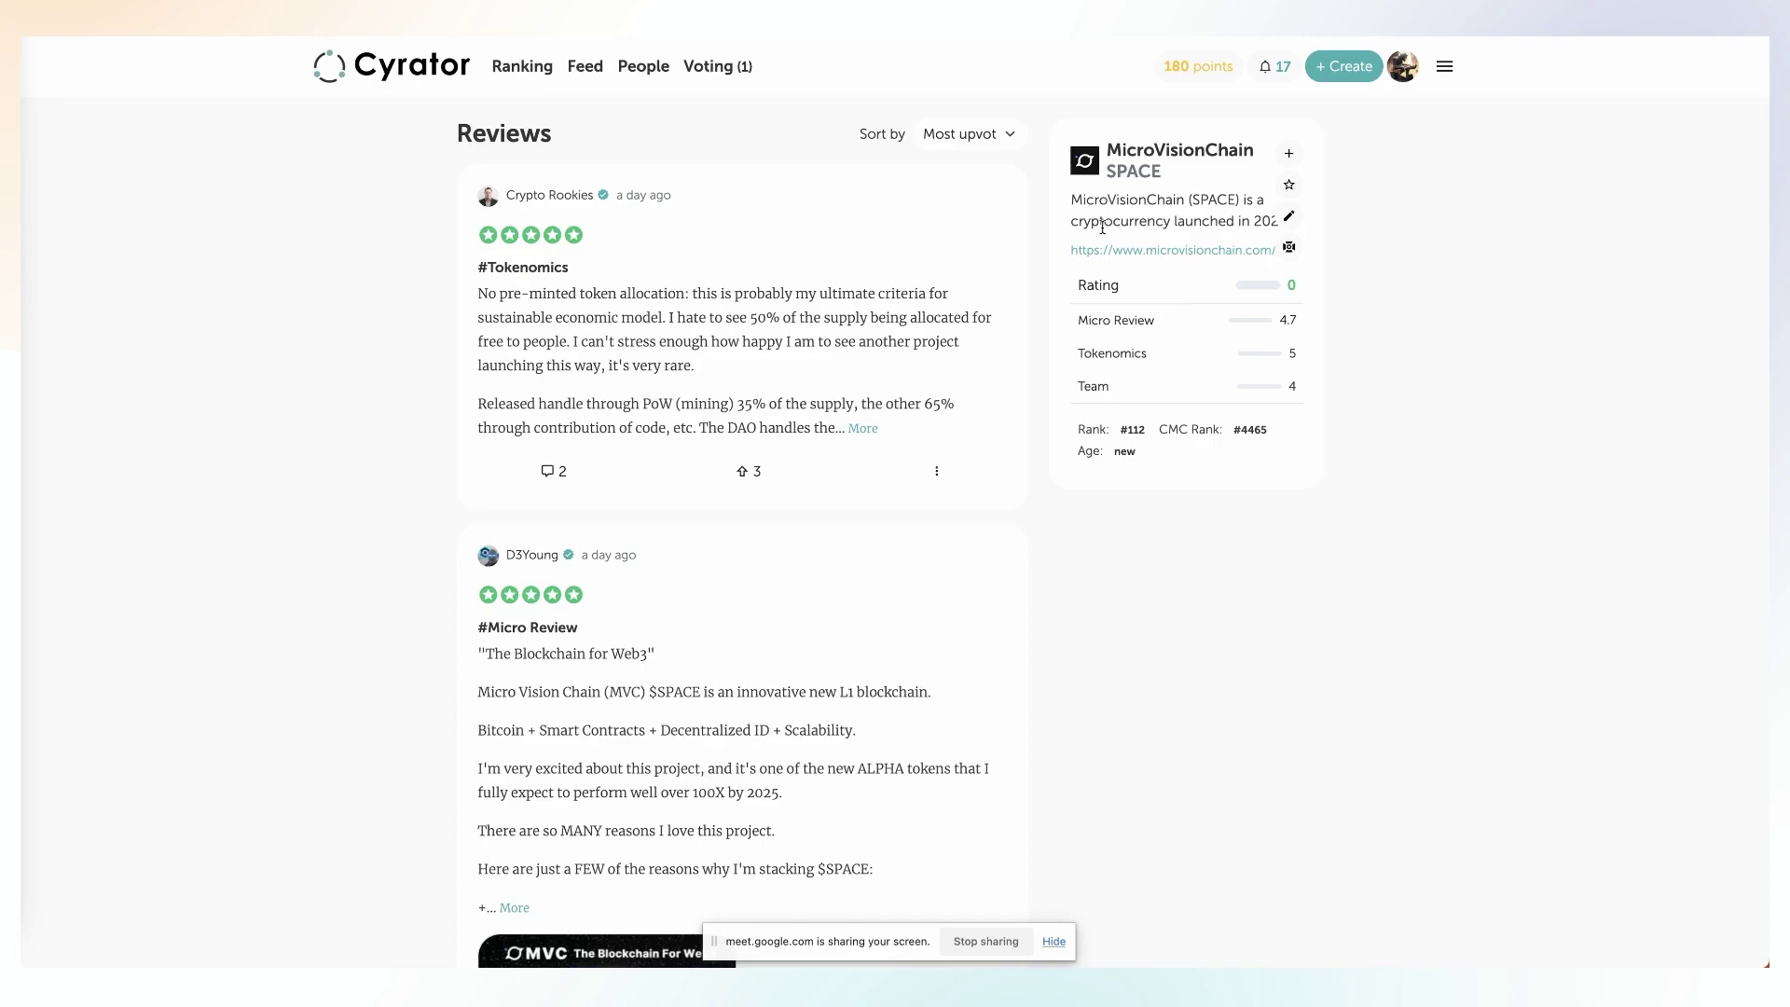
{"action": "scroll", "coordinate": [856, 379], "scroll_direction": "down", "scroll_amount": 3}
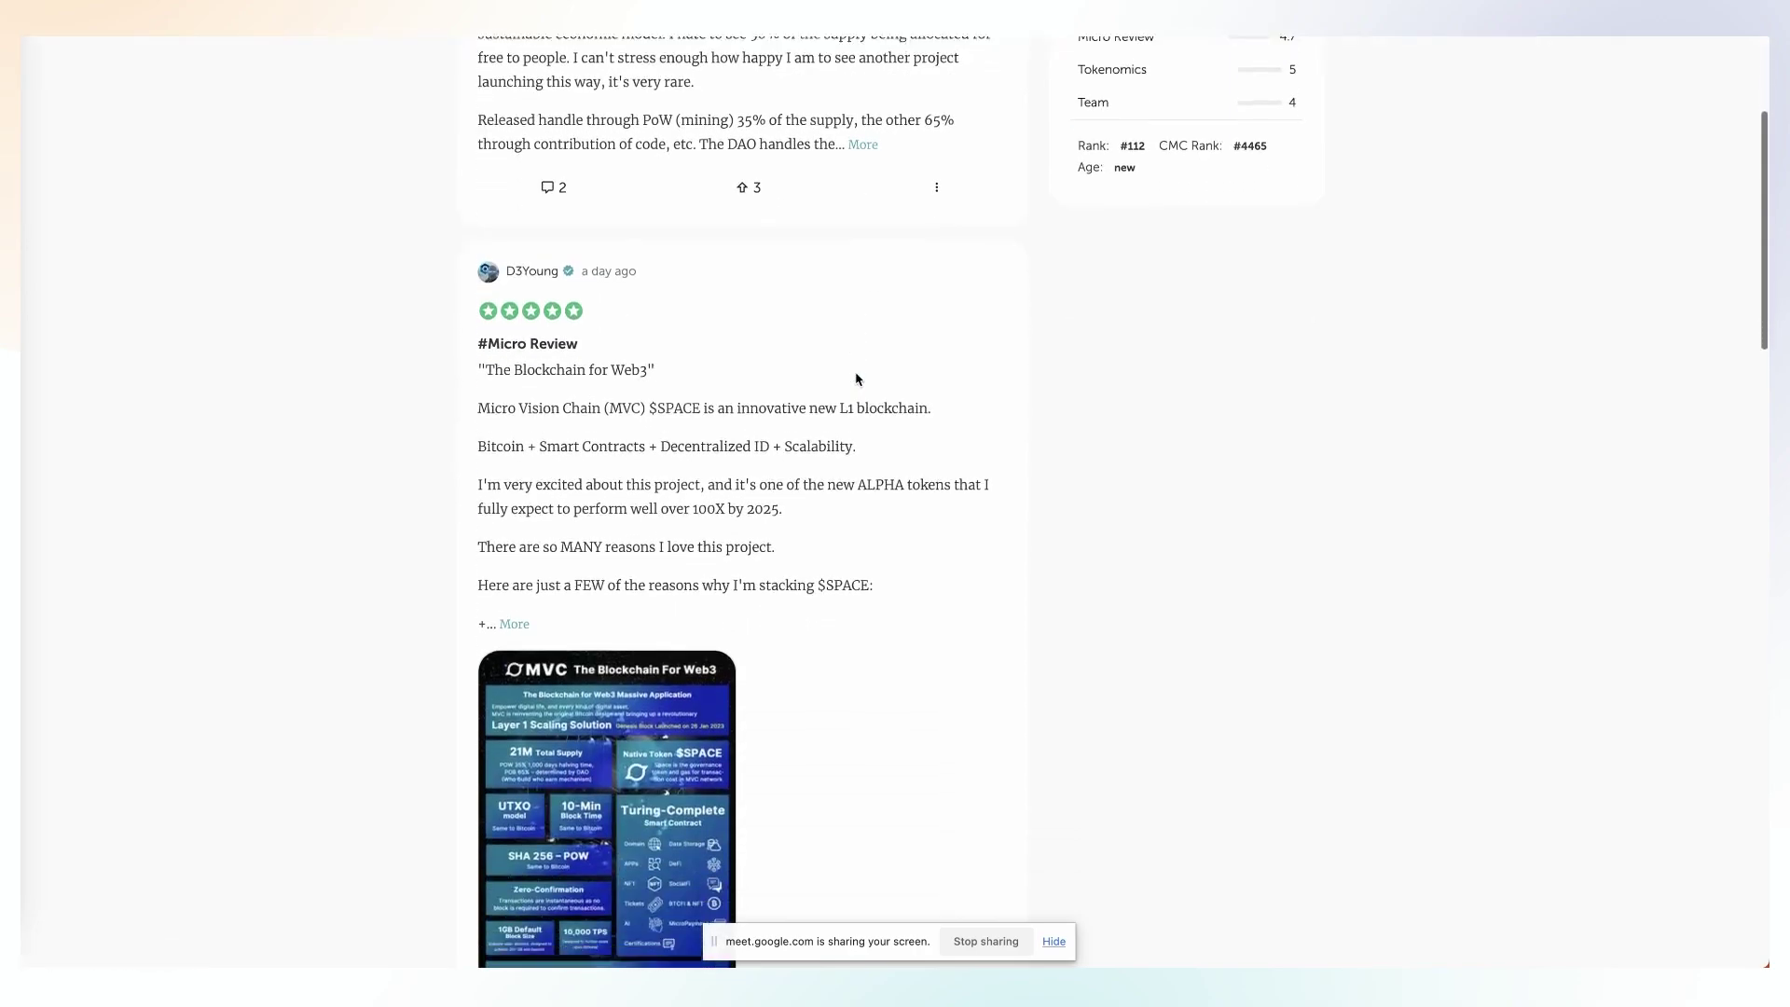
{"action": "scroll", "coordinate": [856, 379], "scroll_direction": "down", "scroll_amount": 2}
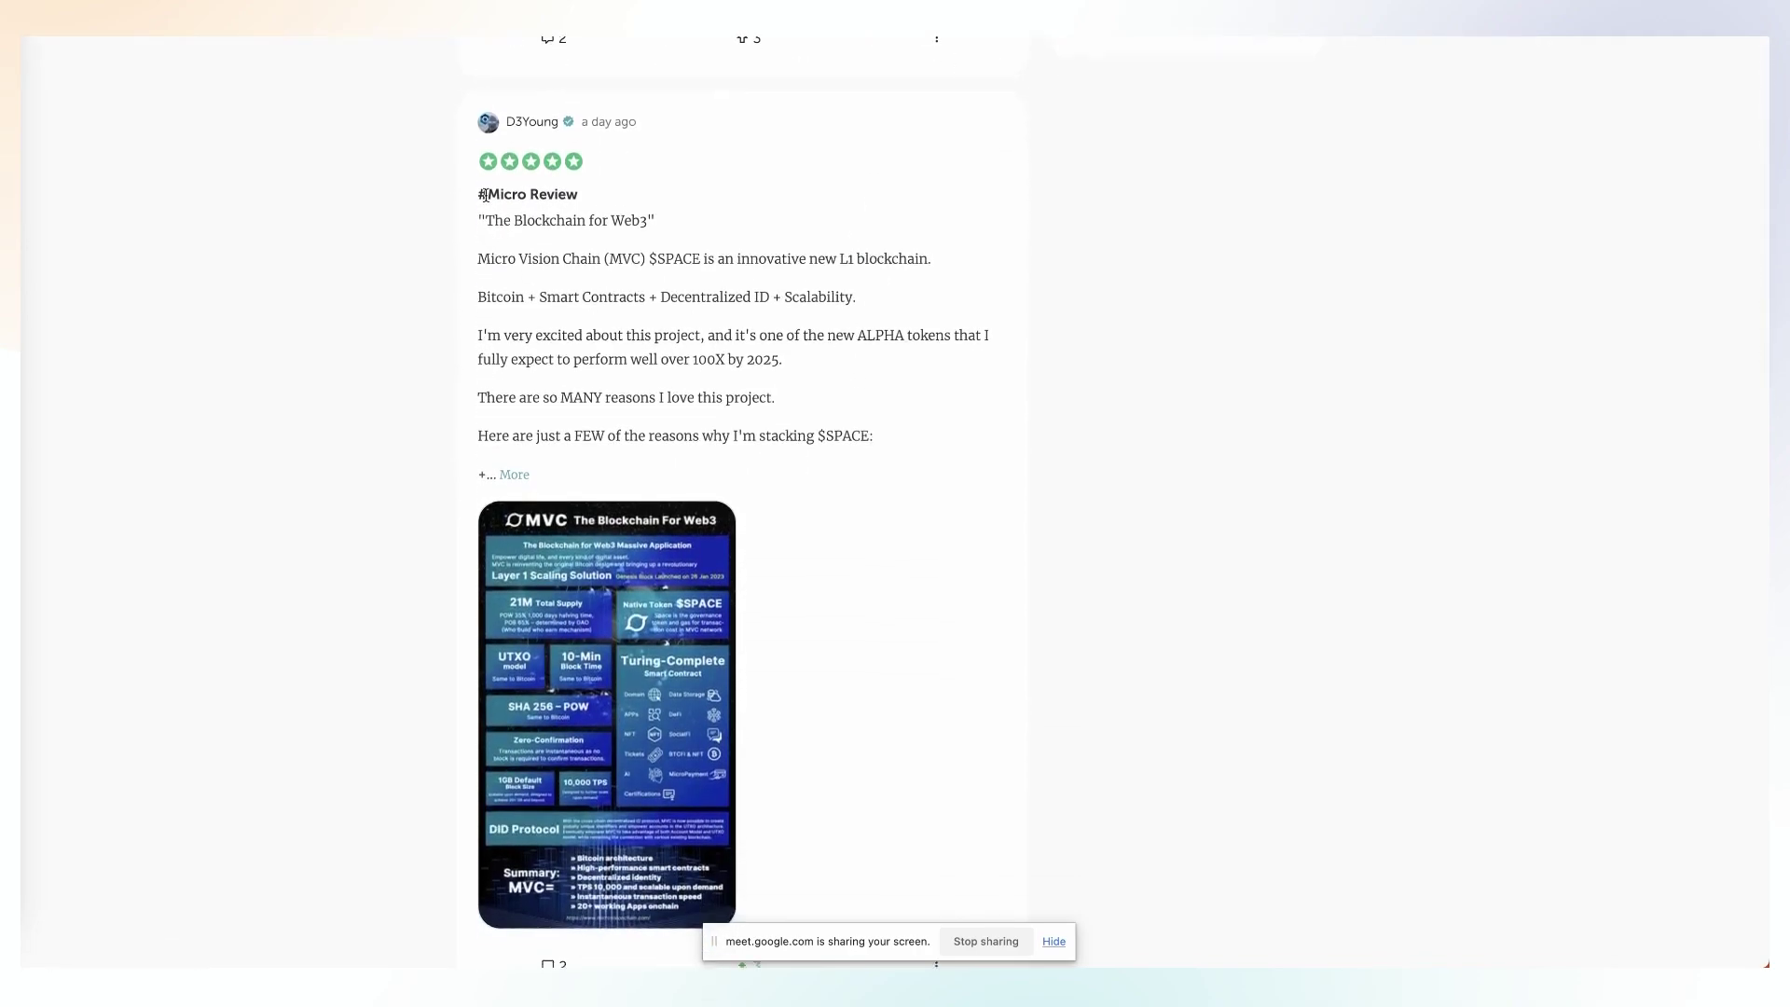
{"action": "left_click_drag", "start_coordinate": [485, 195], "coordinate": [583, 195]}
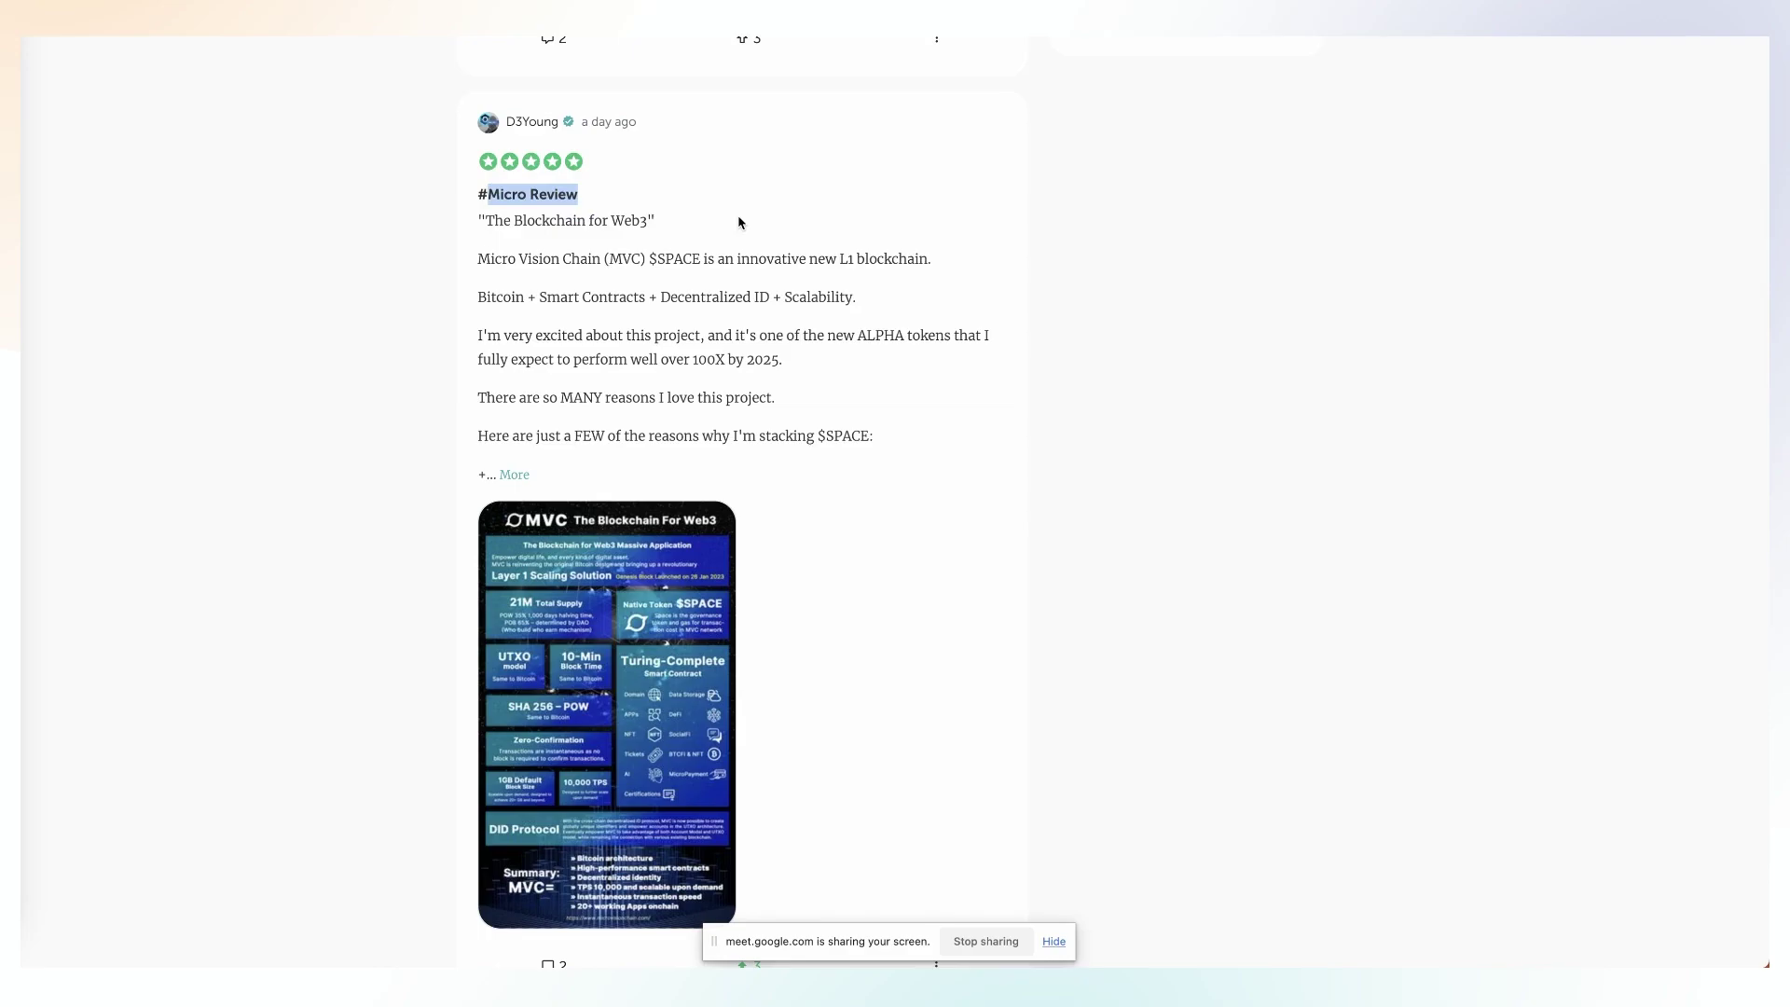
{"action": "scroll", "coordinate": [571, 336], "scroll_direction": "up", "scroll_amount": 5}
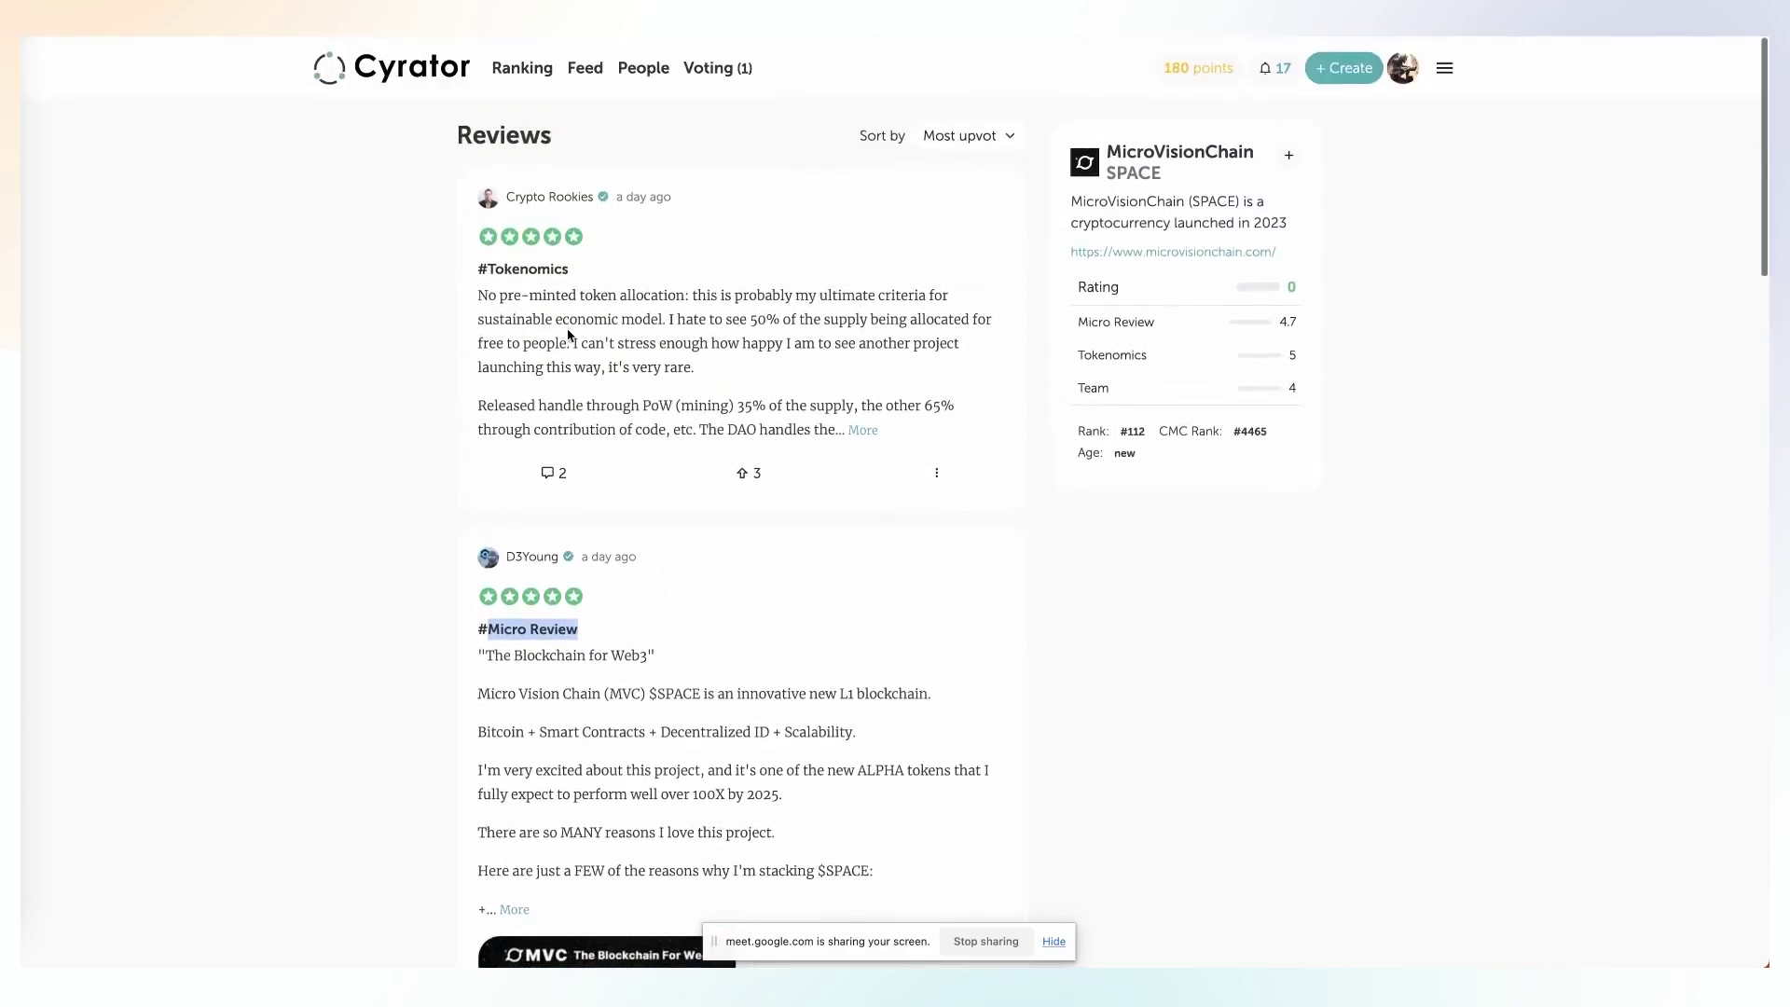
- Return to the spotlight projects, point out MicroVisionChain's review count and reopen its reviews
{"action": "mouse_move", "coordinate": [519, 68]}
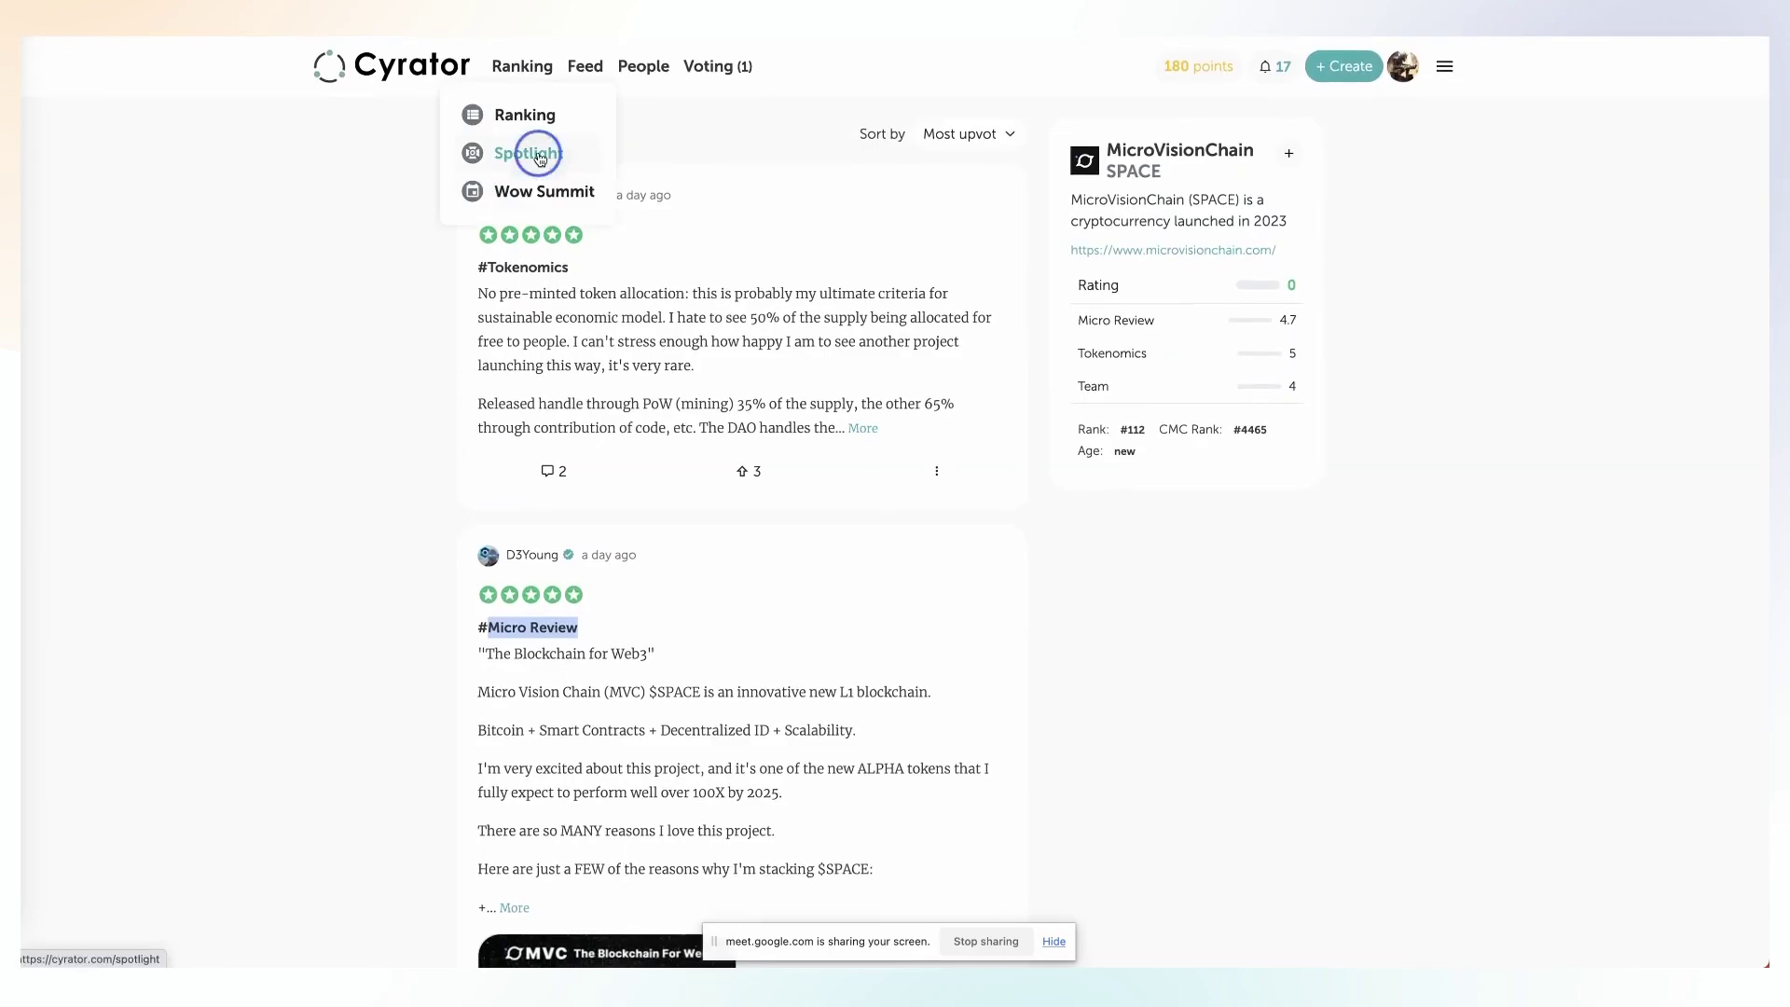
{"action": "left_click", "coordinate": [535, 154]}
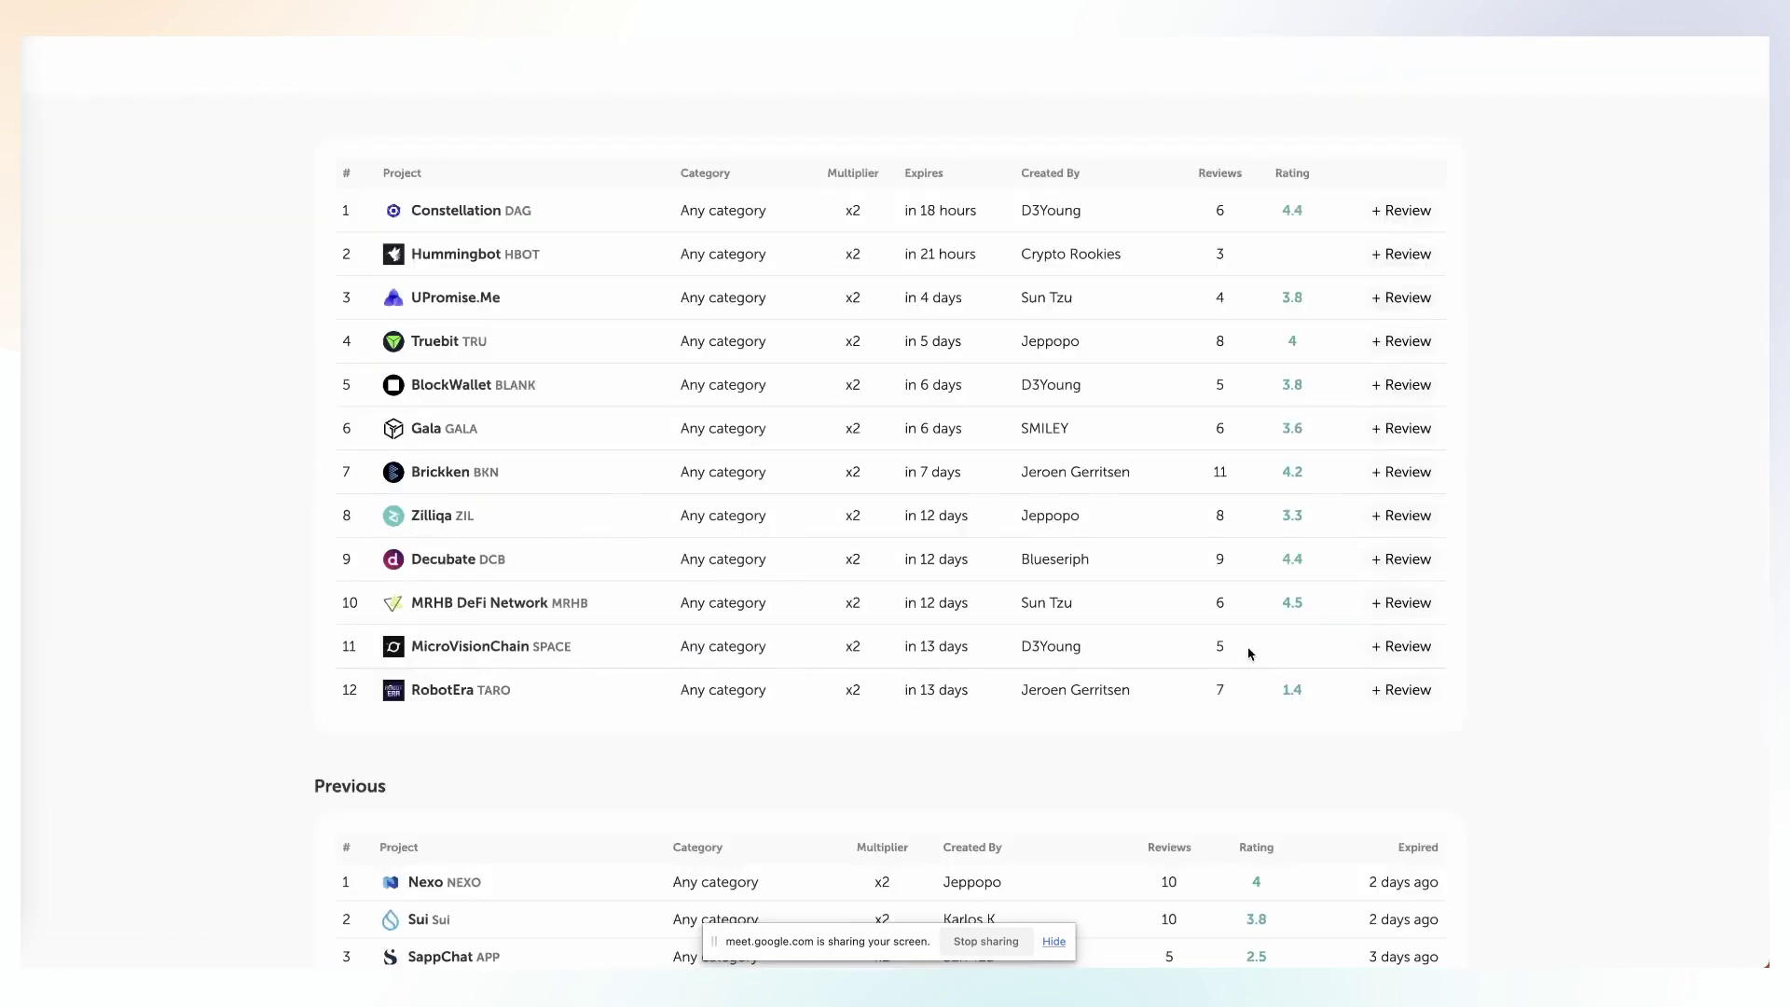
{"action": "left_click_drag", "start_coordinate": [1222, 646], "coordinate": [1163, 670]}
{"action": "left_click", "coordinate": [503, 649]}
- Expand the full text of the second MicroVisionChain review, a micro review, to read it
{"action": "scroll", "coordinate": [541, 629], "scroll_direction": "down", "scroll_amount": 4}
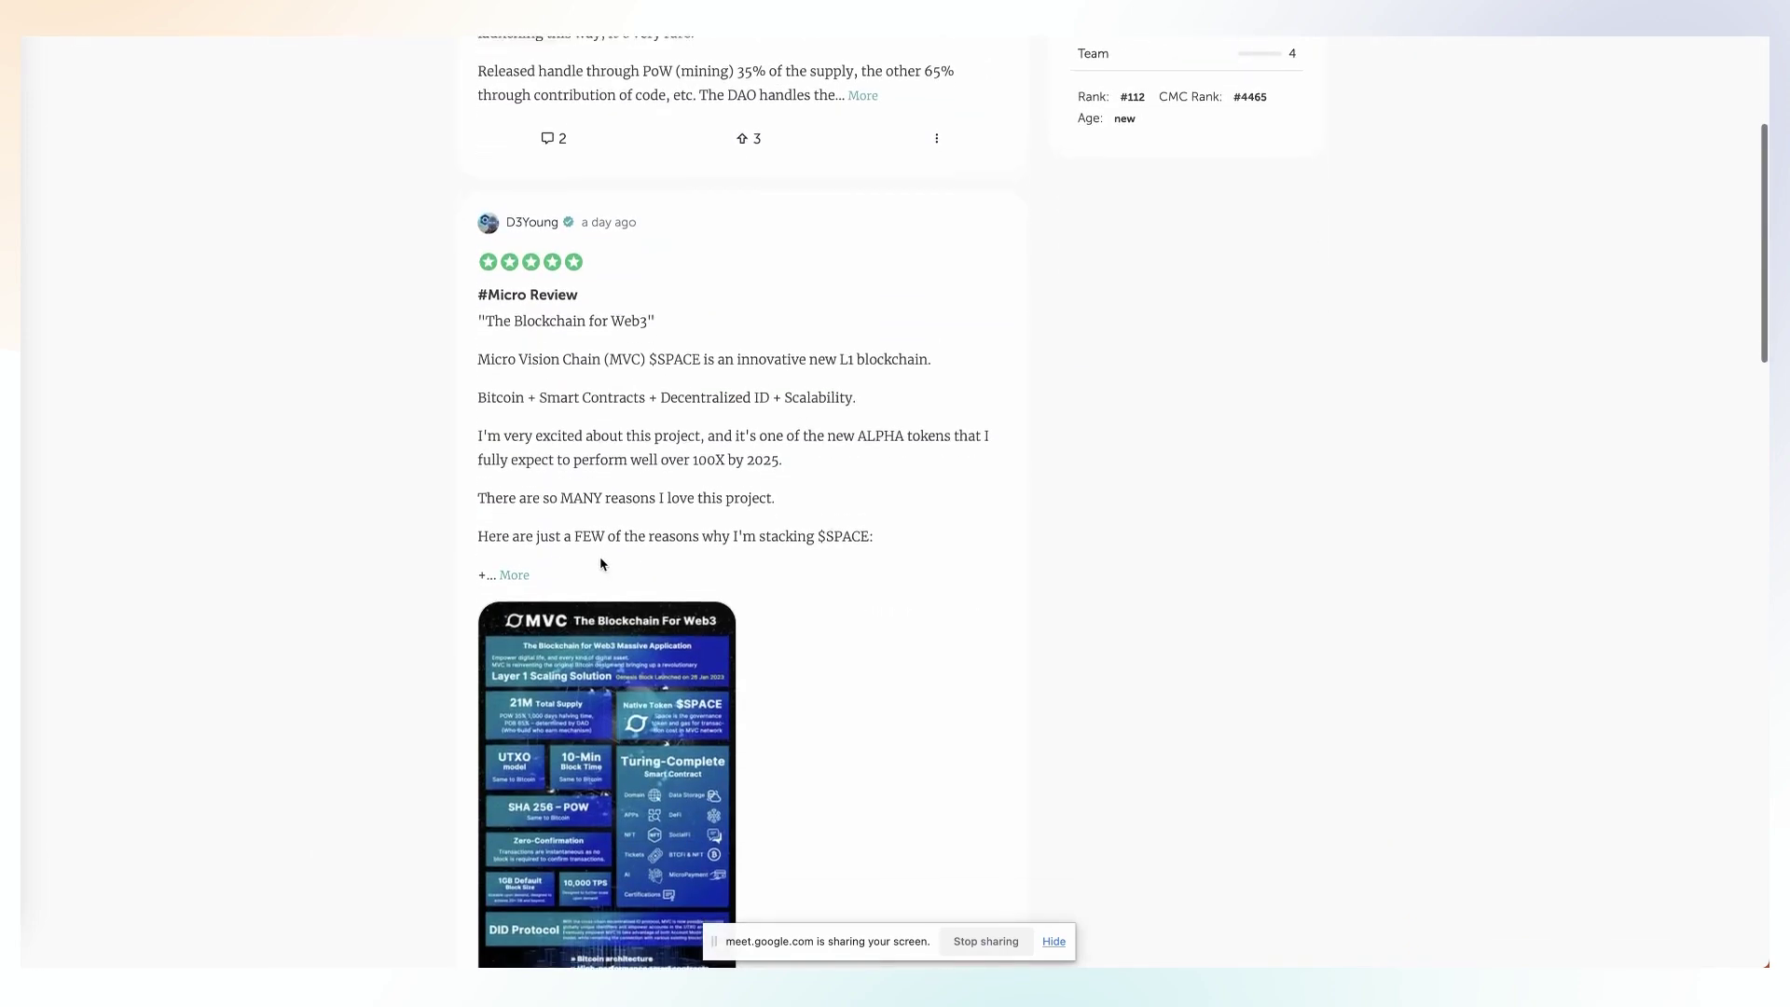
{"action": "left_click", "coordinate": [514, 563]}
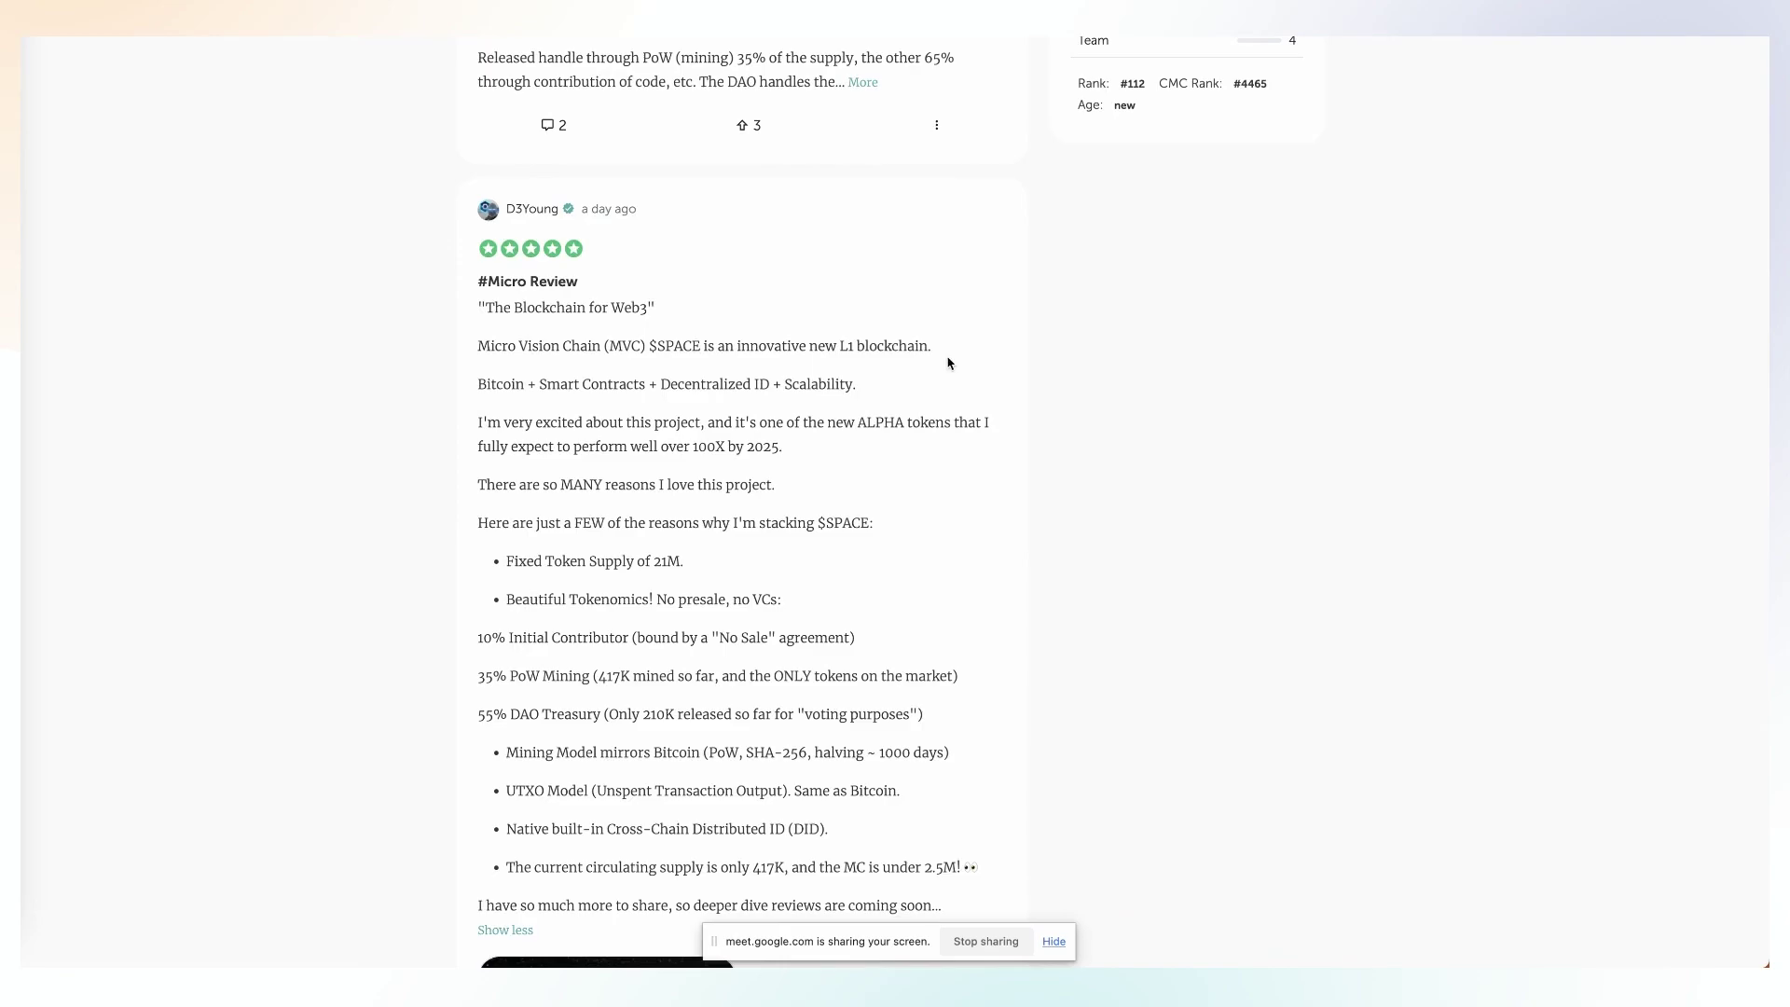
{"action": "scroll", "coordinate": [948, 363], "scroll_direction": "up", "scroll_amount": 5}
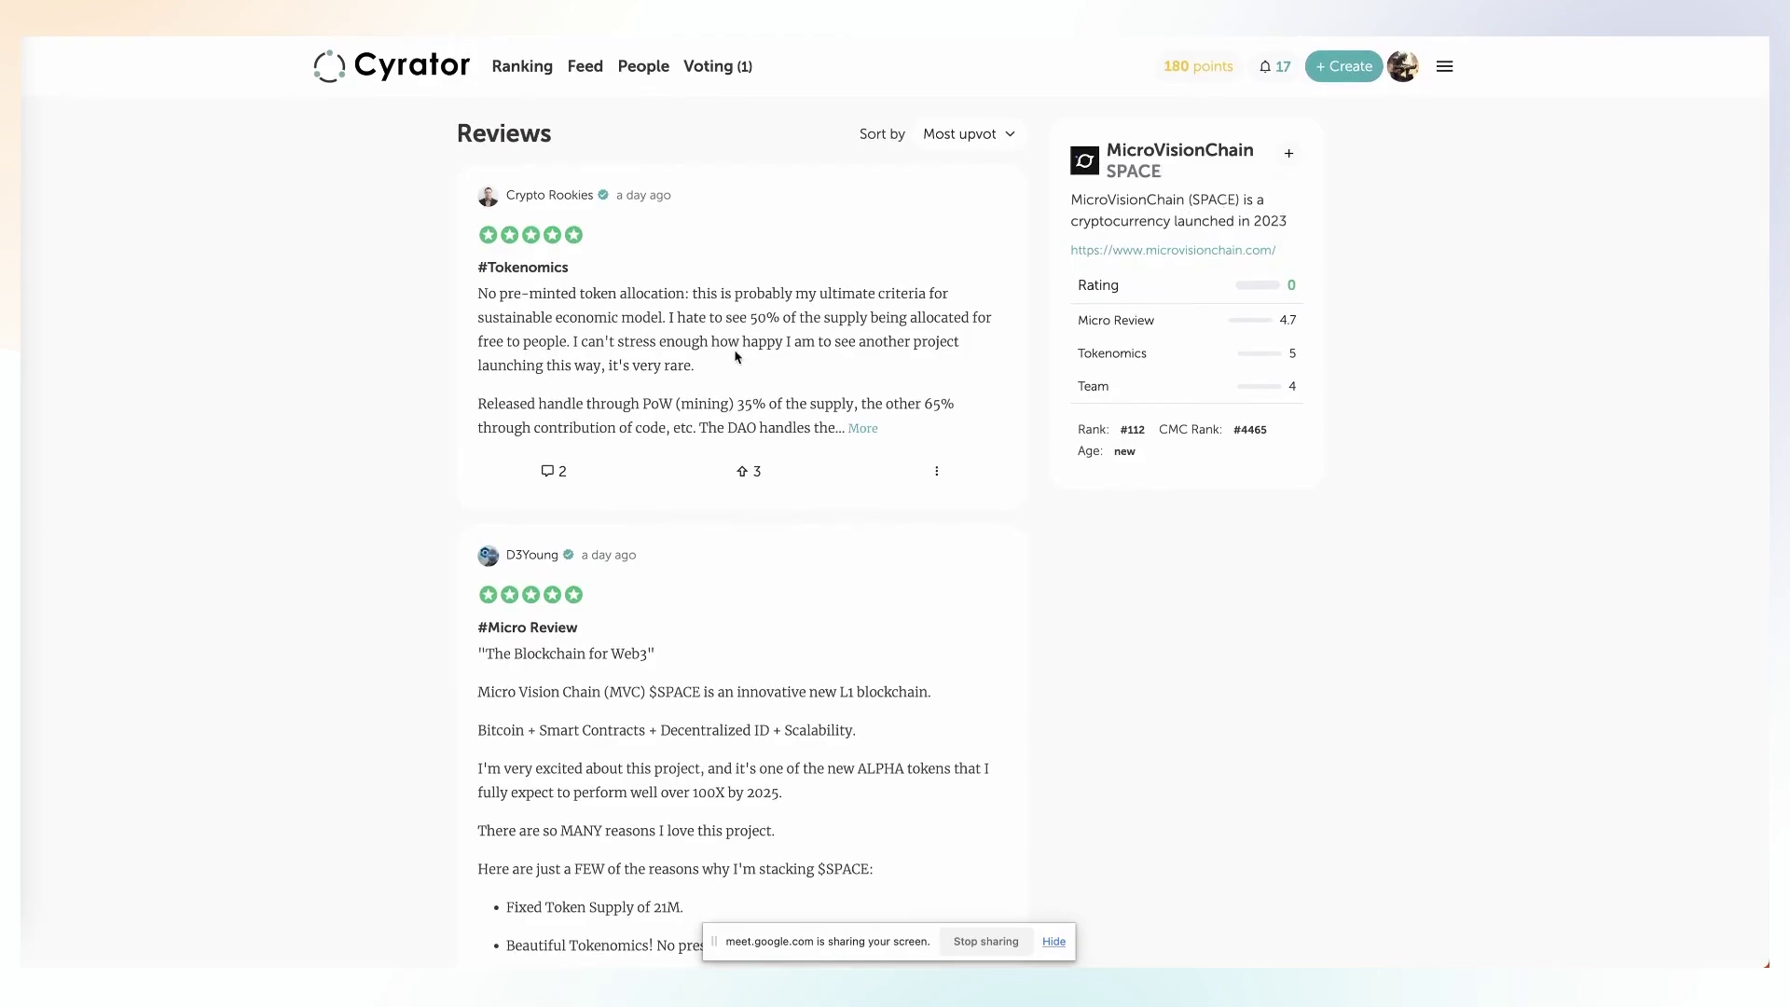
- Look through all MicroVisionChain reviews down to the last one, comparing their categories, ratings, text and images
{"action": "scroll", "coordinate": [736, 355], "scroll_direction": "down", "scroll_amount": 4}
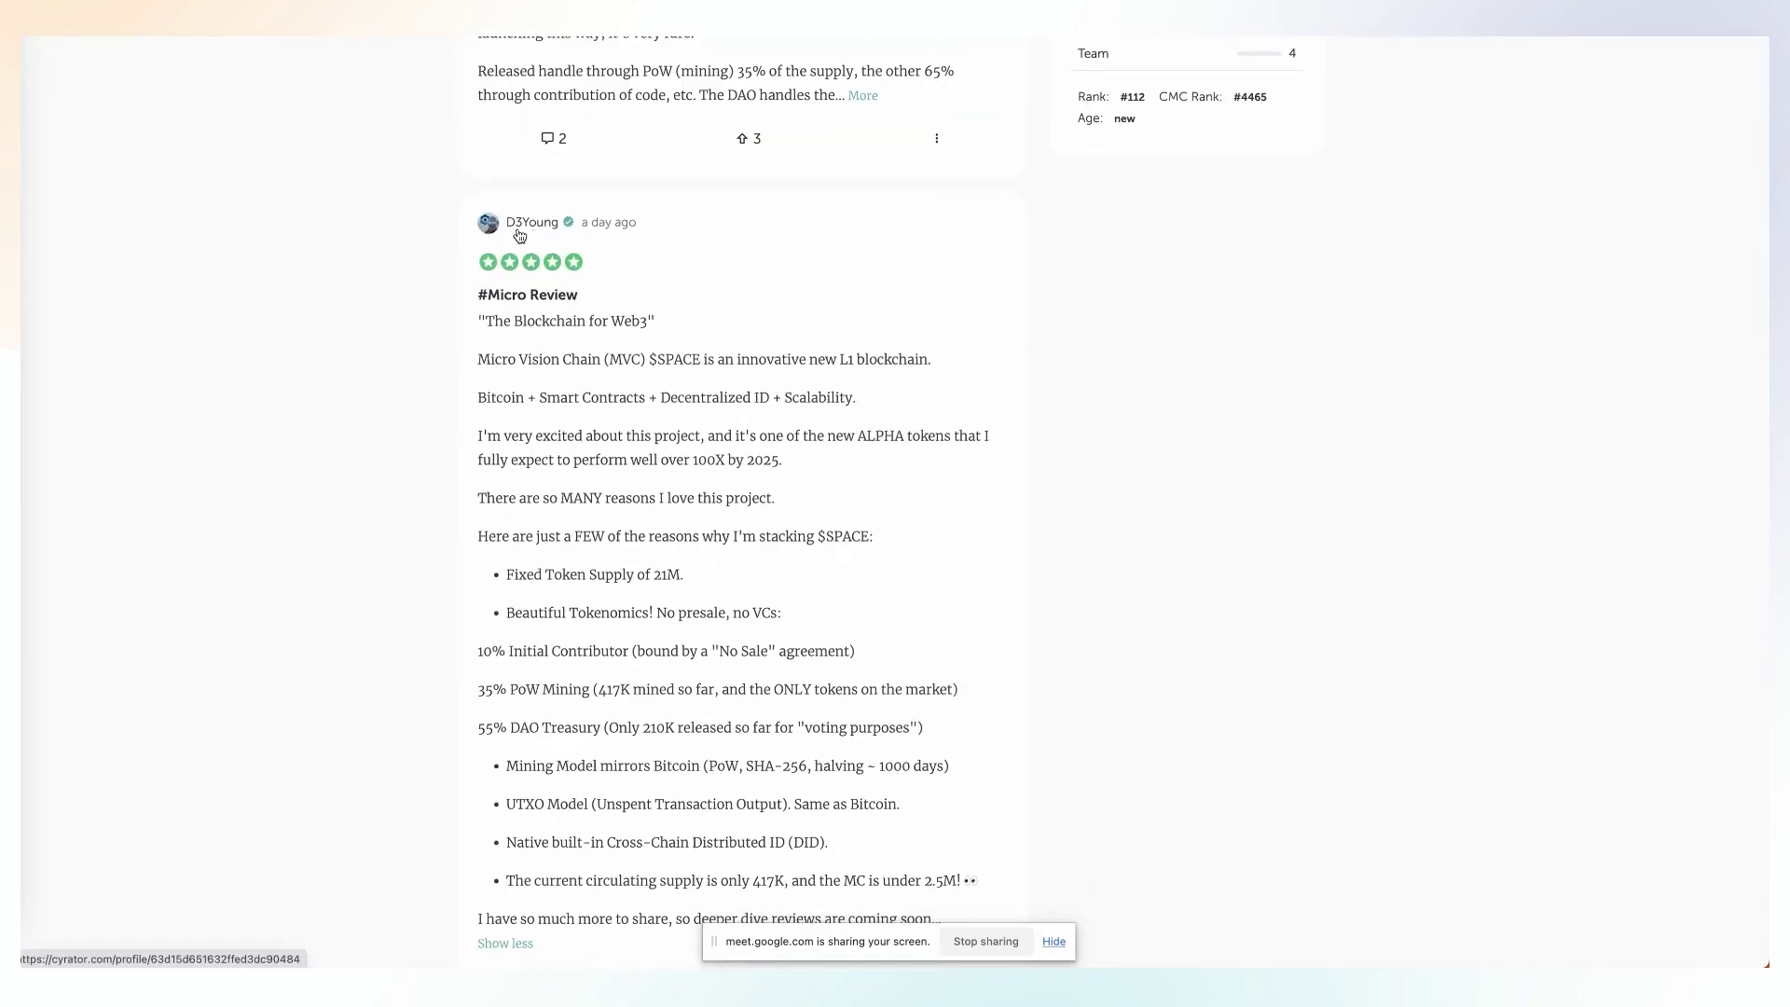
{"action": "scroll", "coordinate": [557, 256], "scroll_direction": "down", "scroll_amount": 13}
{"action": "scroll", "coordinate": [557, 256], "scroll_direction": "down", "scroll_amount": 2}
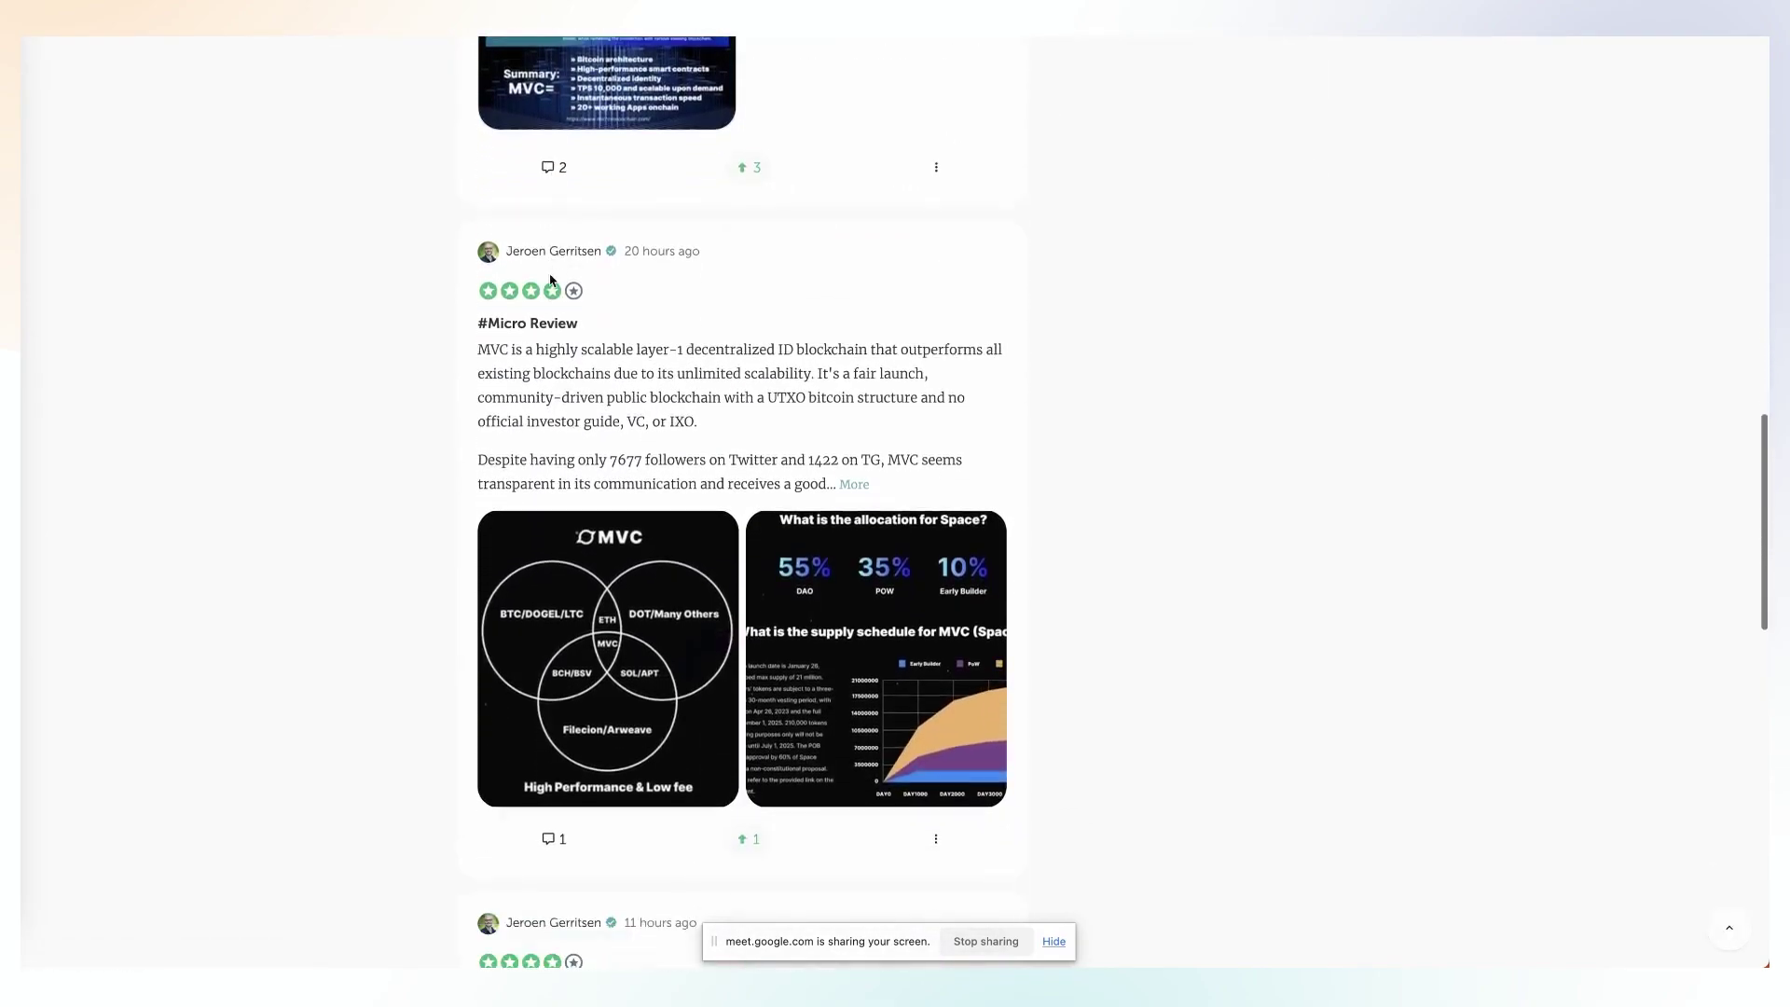
{"action": "scroll", "coordinate": [541, 275], "scroll_direction": "down", "scroll_amount": 6}
{"action": "scroll", "coordinate": [541, 275], "scroll_direction": "down", "scroll_amount": 7}
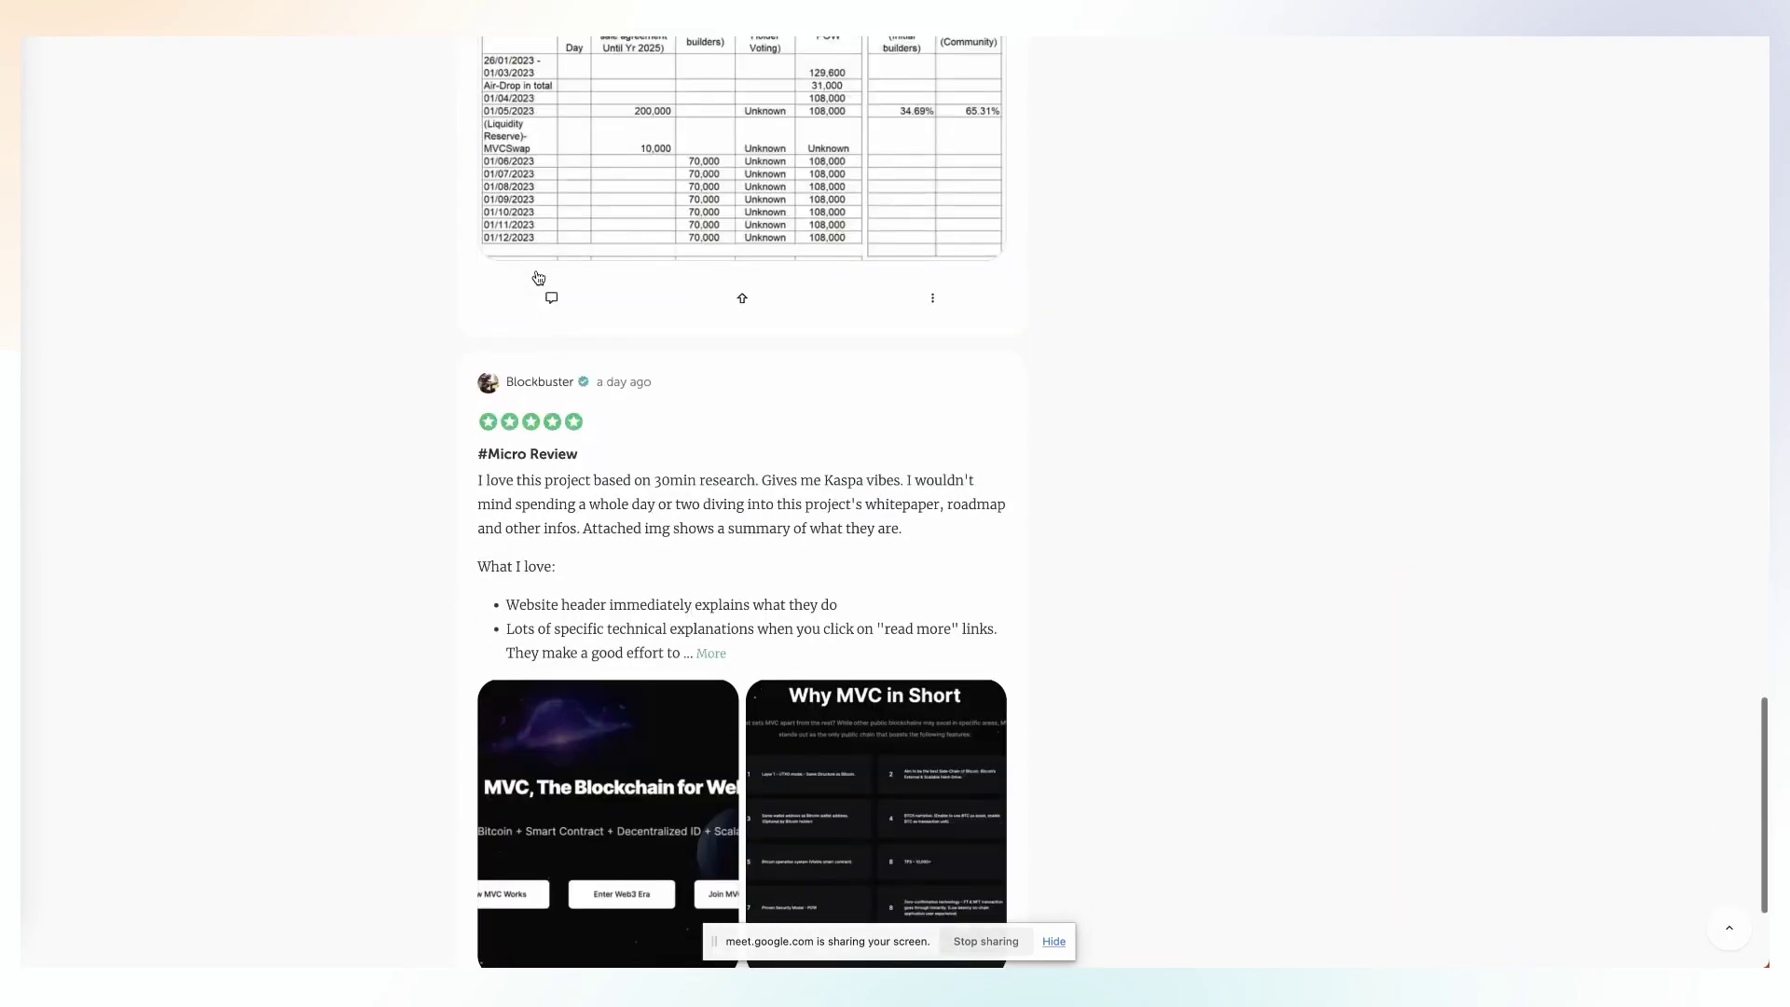
{"action": "scroll", "coordinate": [517, 427], "scroll_direction": "down", "scroll_amount": 3}
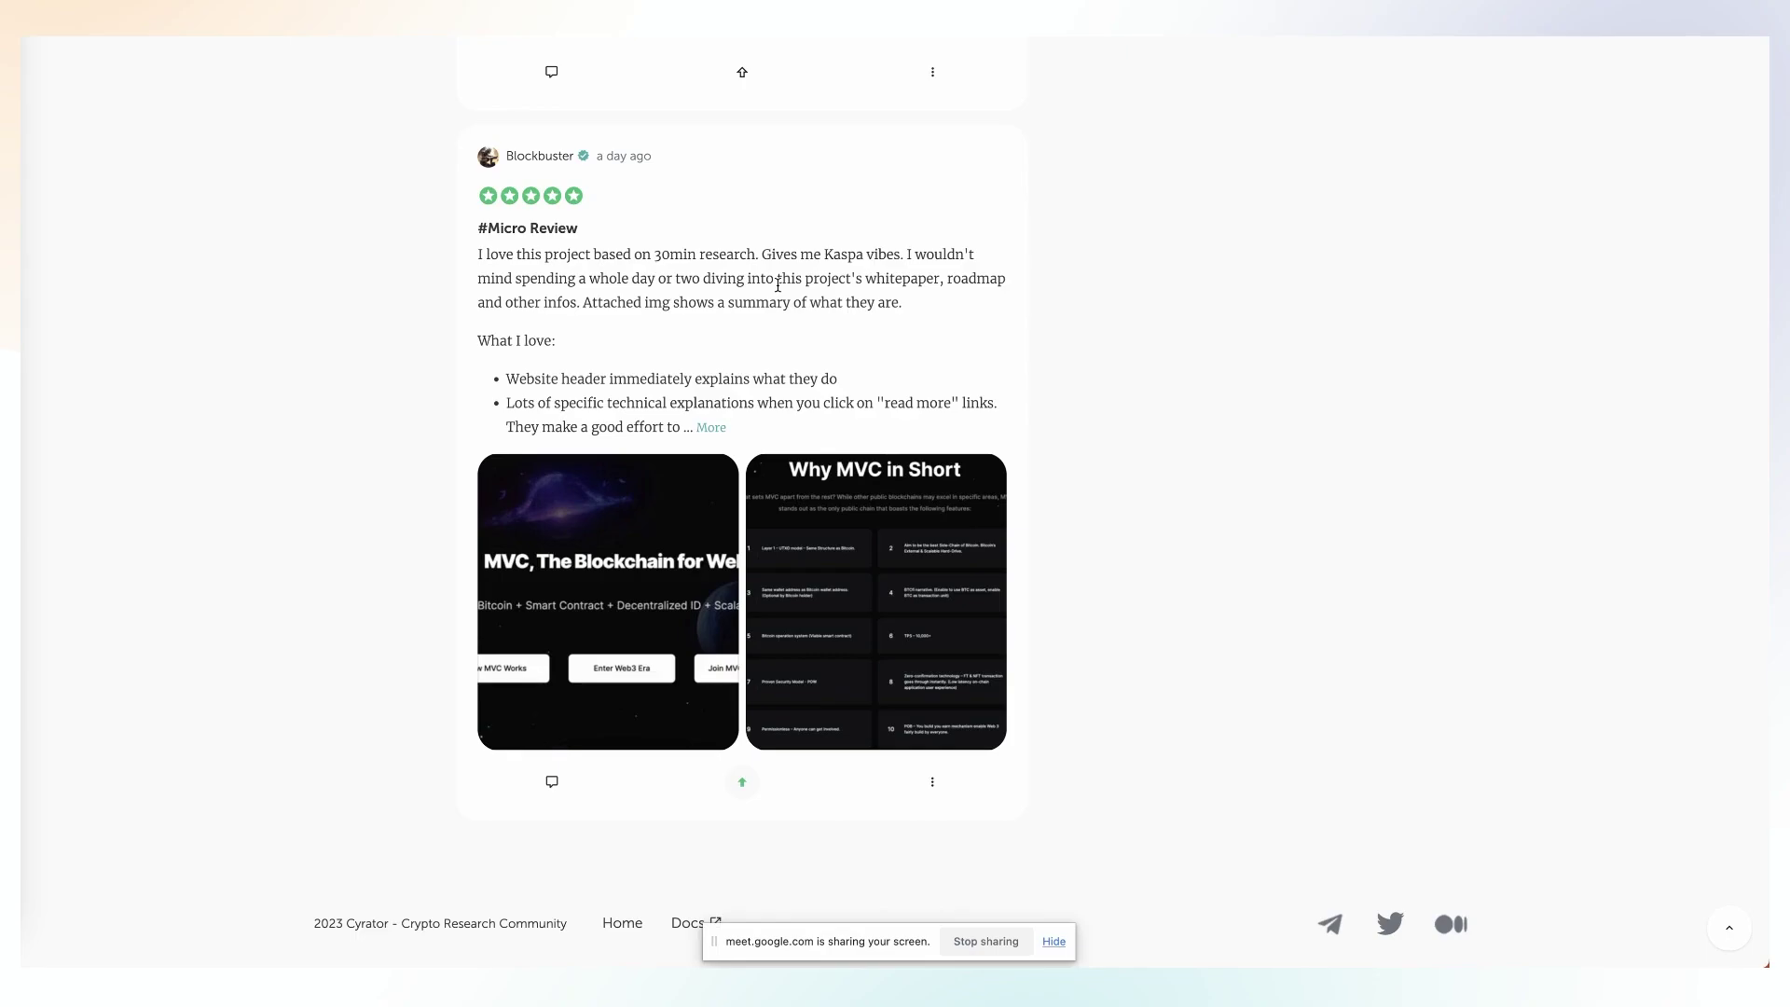
{"action": "scroll", "coordinate": [937, 383], "scroll_direction": "up", "scroll_amount": 15}
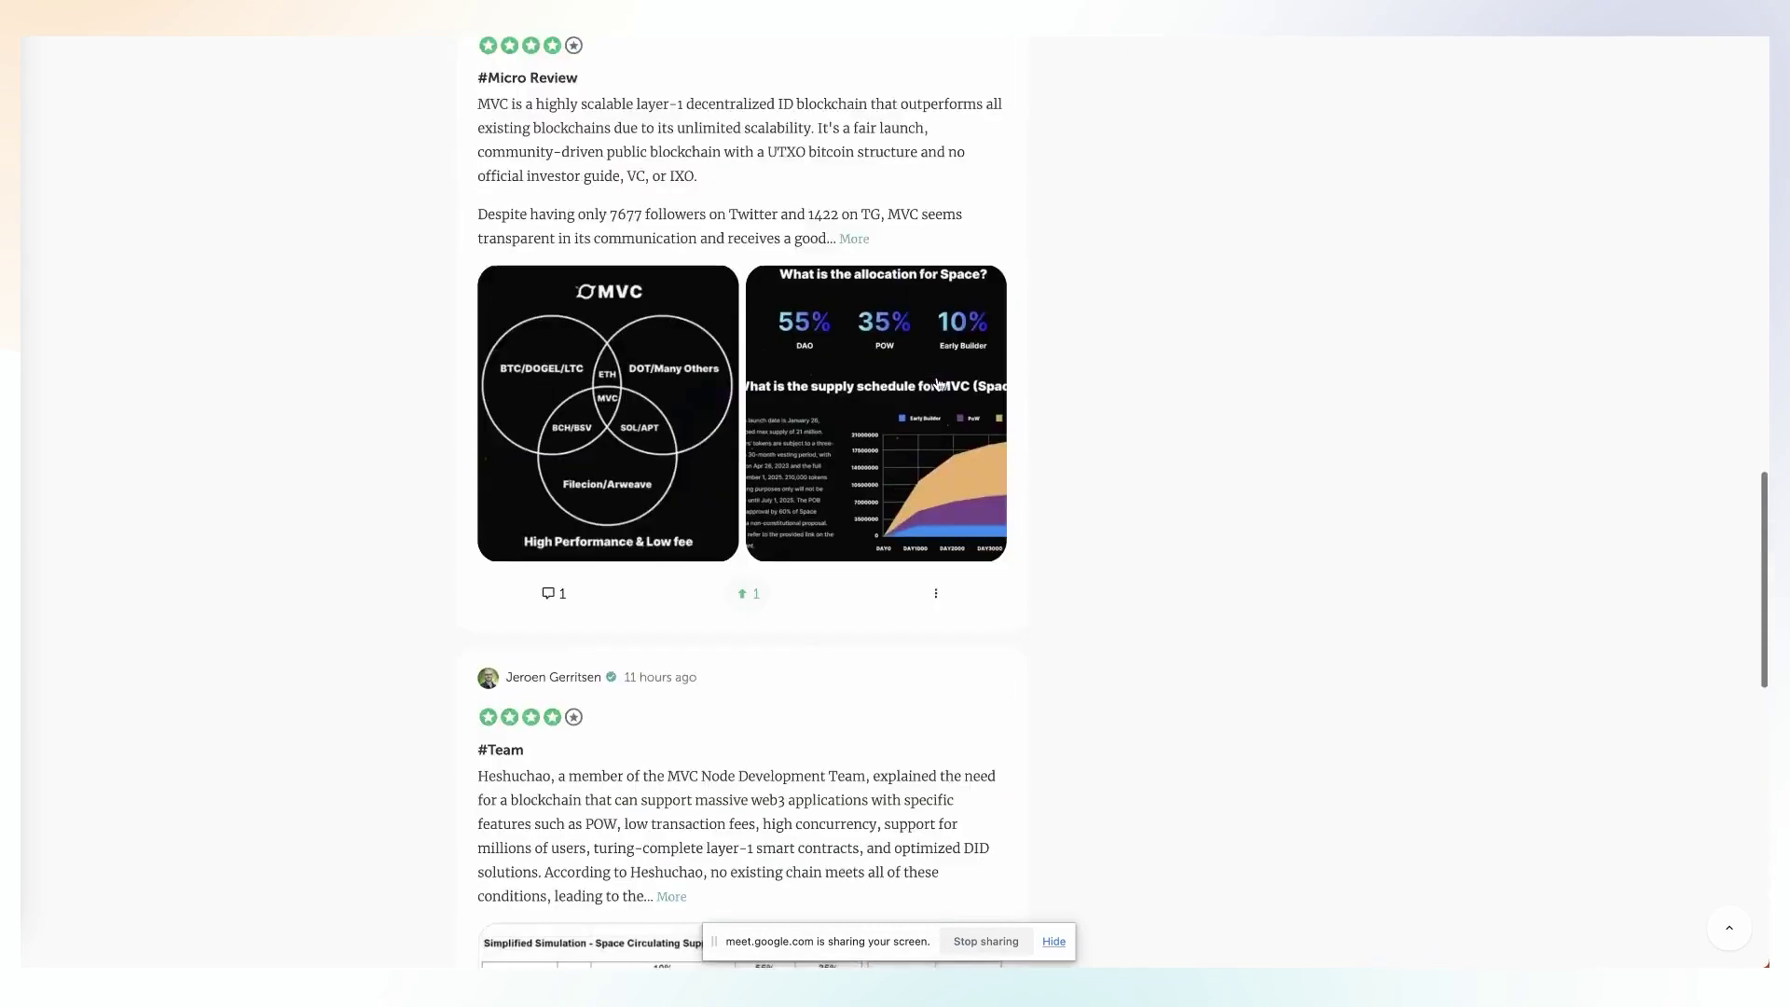
{"action": "scroll", "coordinate": [937, 383], "scroll_direction": "up", "scroll_amount": 10}
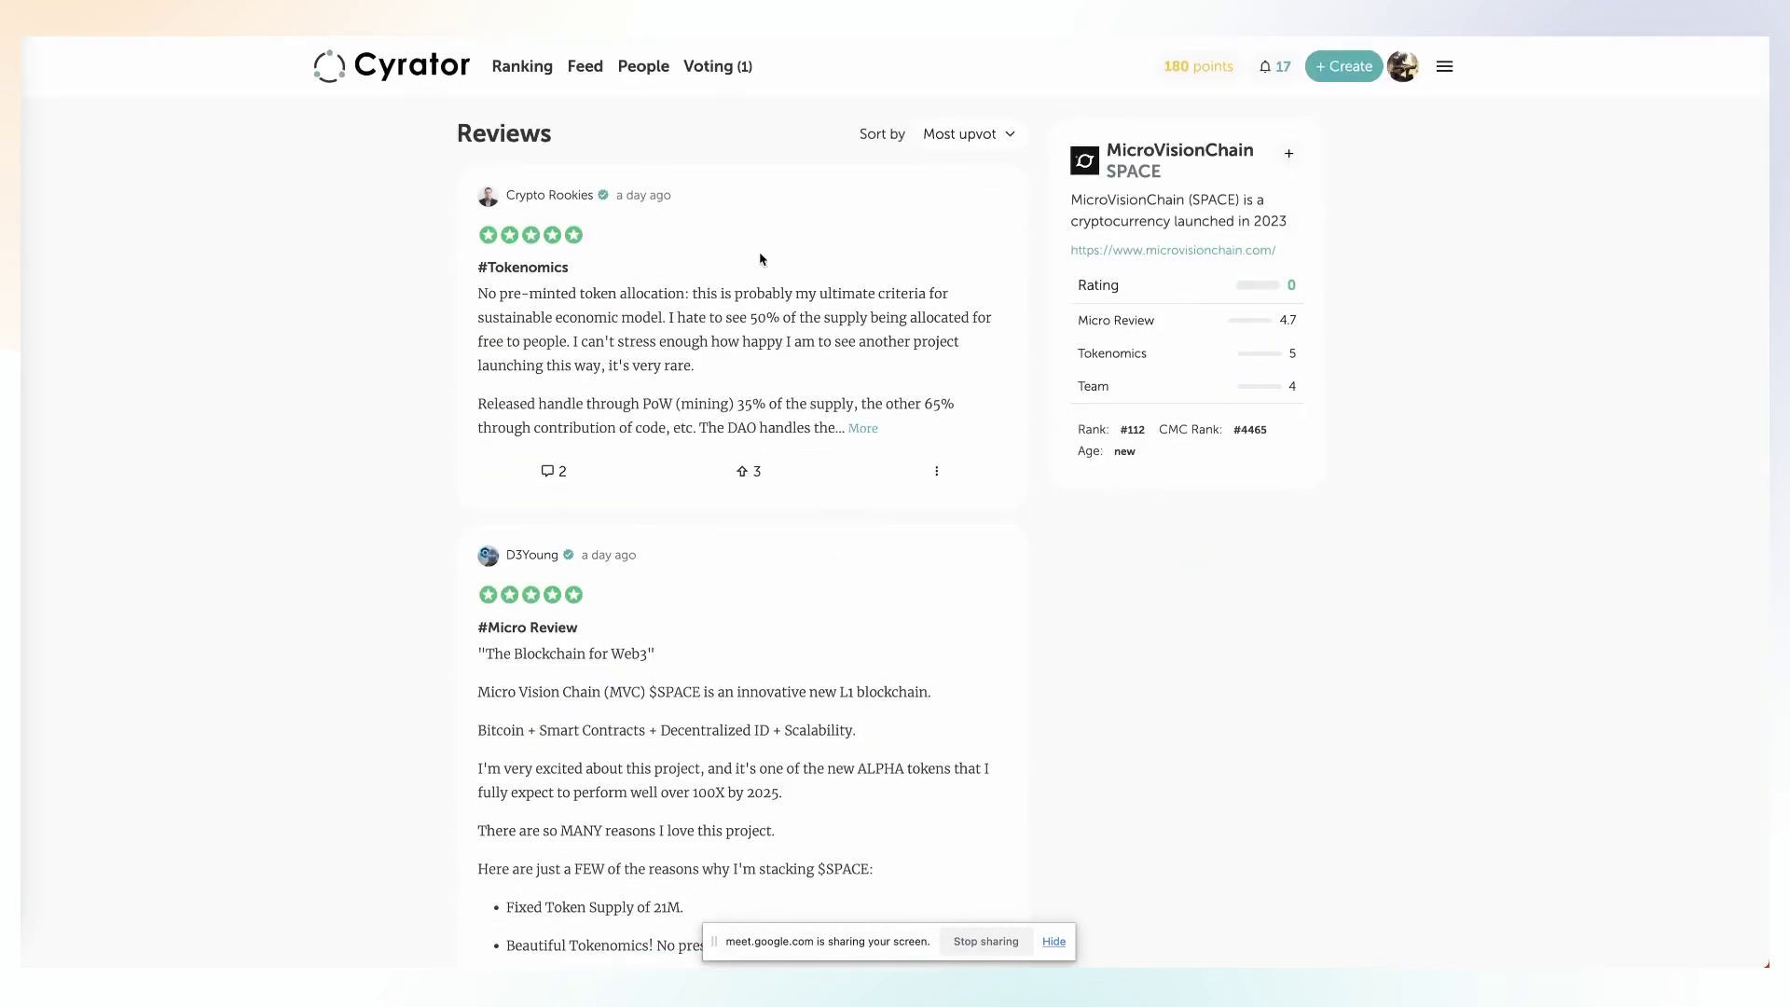
- Open the bookmarked Micro Review Checklist spreadsheet in a new browser tab and dismiss the signed-in account notice
{"action": "key", "text": "ctrl+t"}
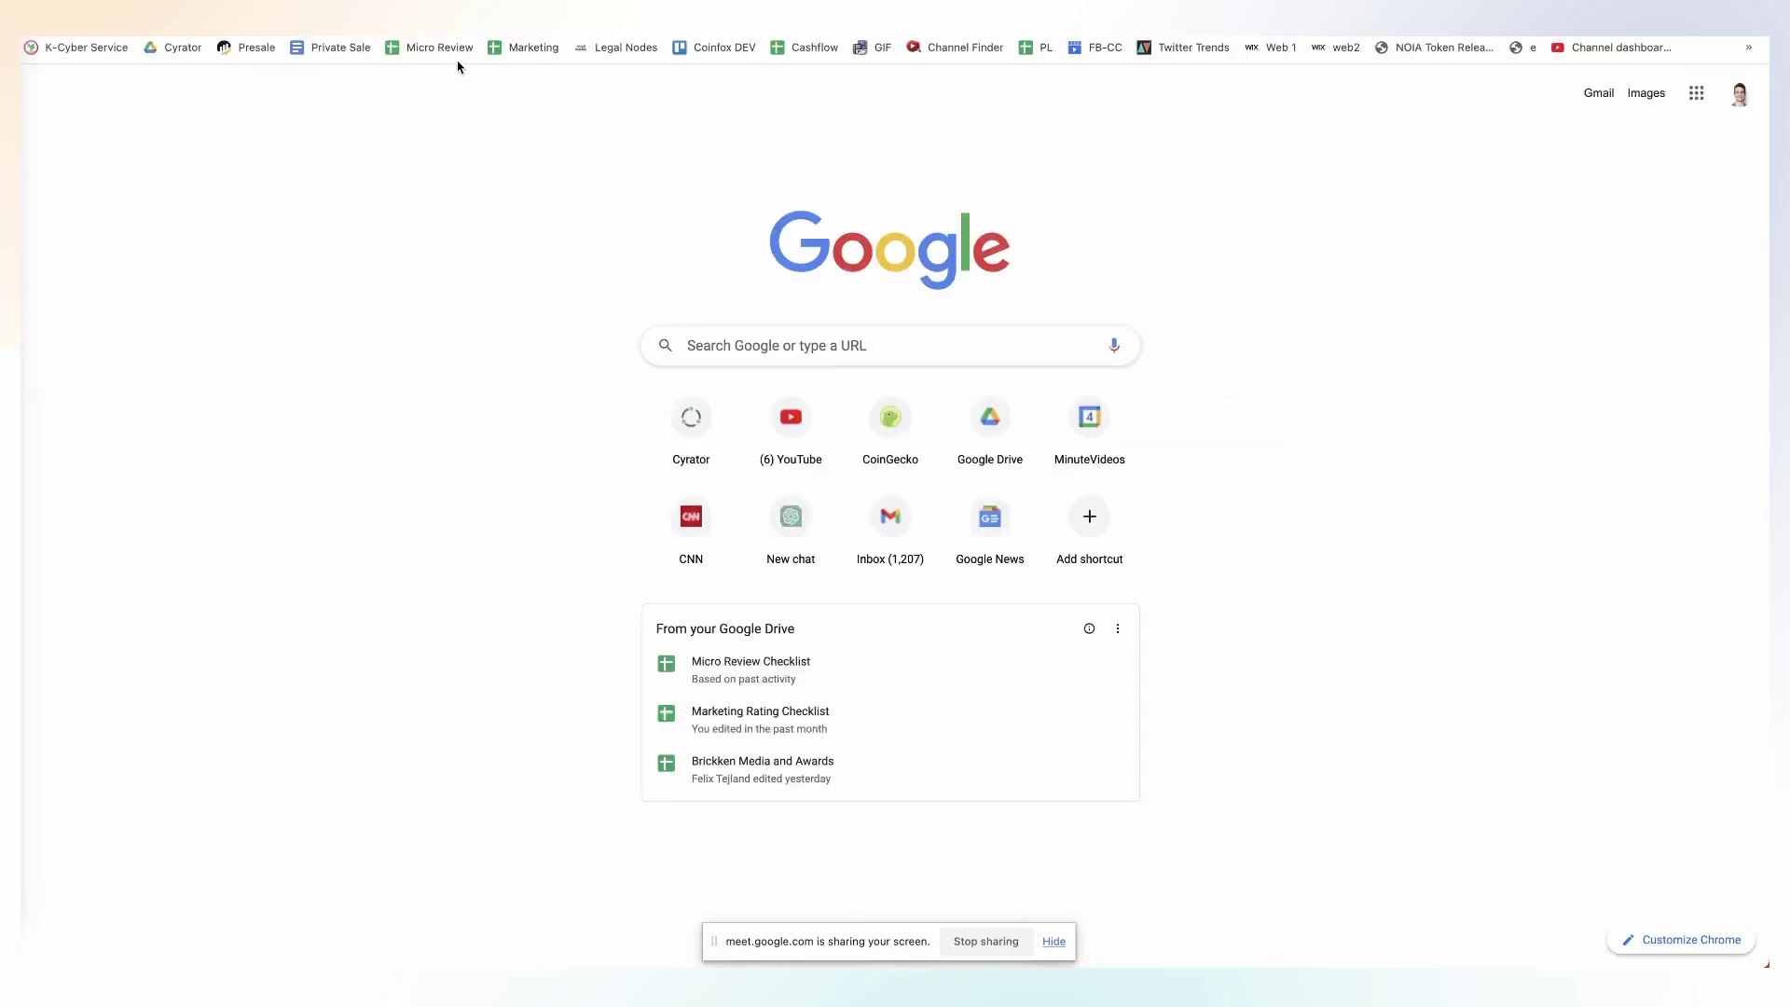
{"action": "left_click", "coordinate": [439, 49]}
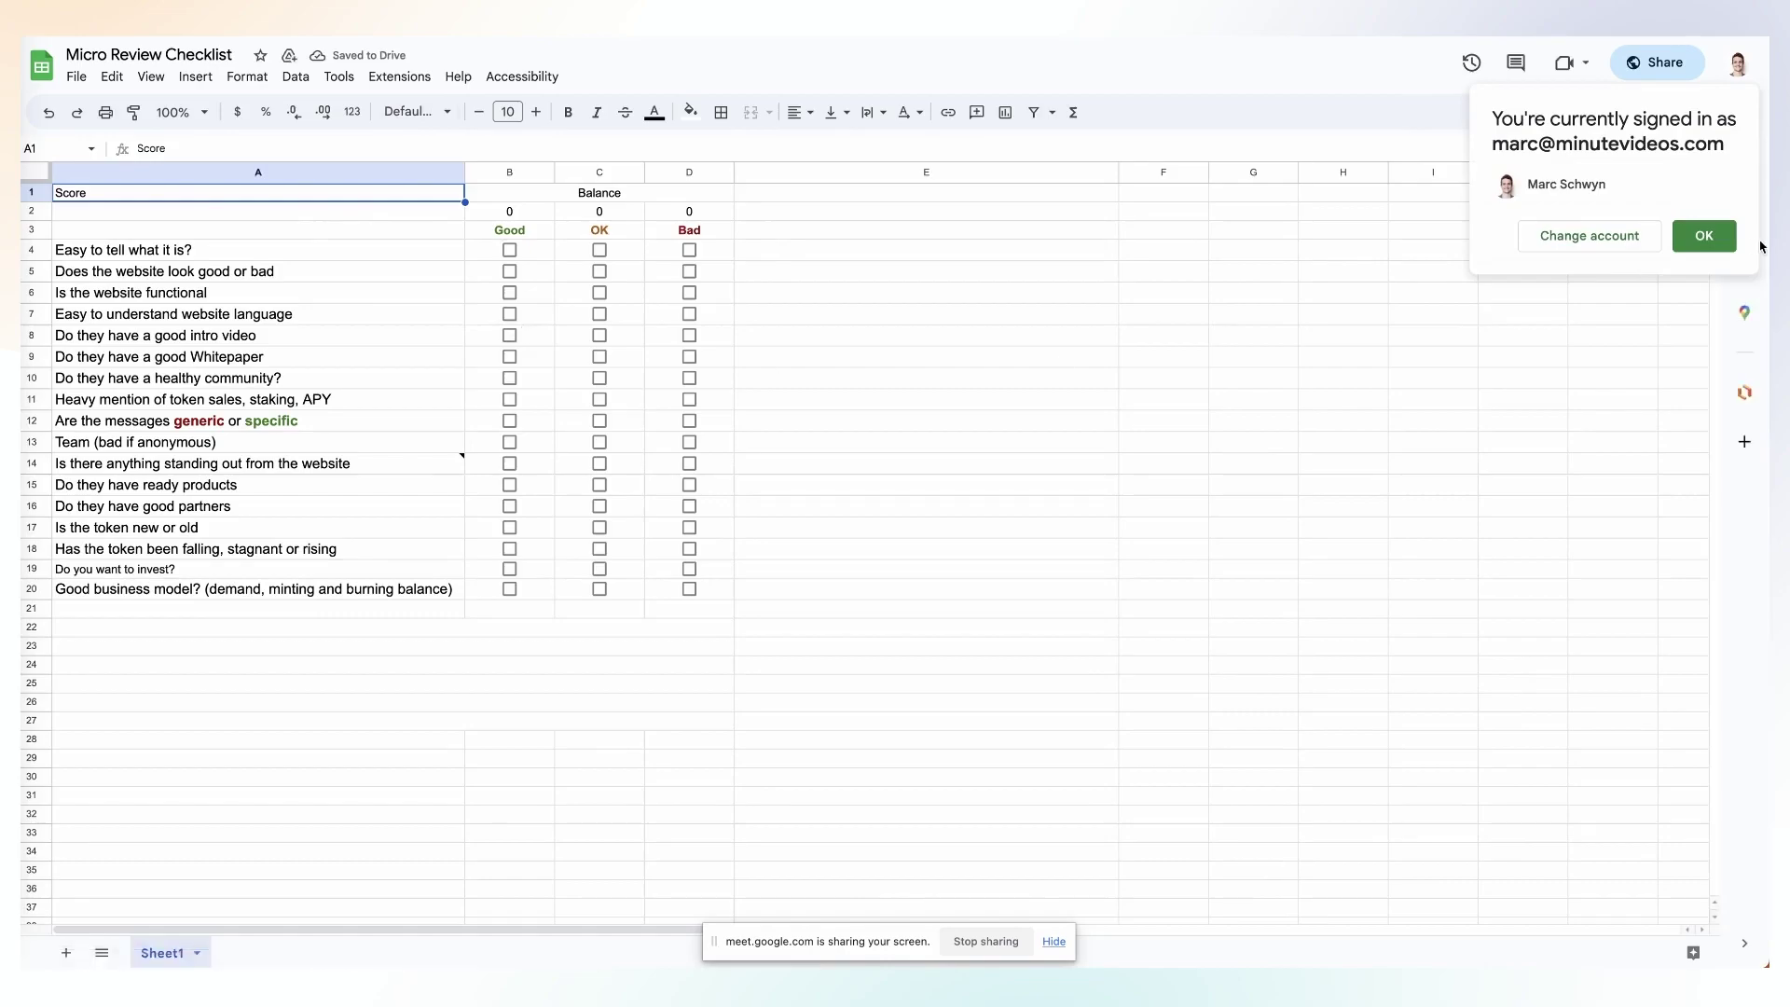
{"action": "left_click", "coordinate": [1703, 235]}
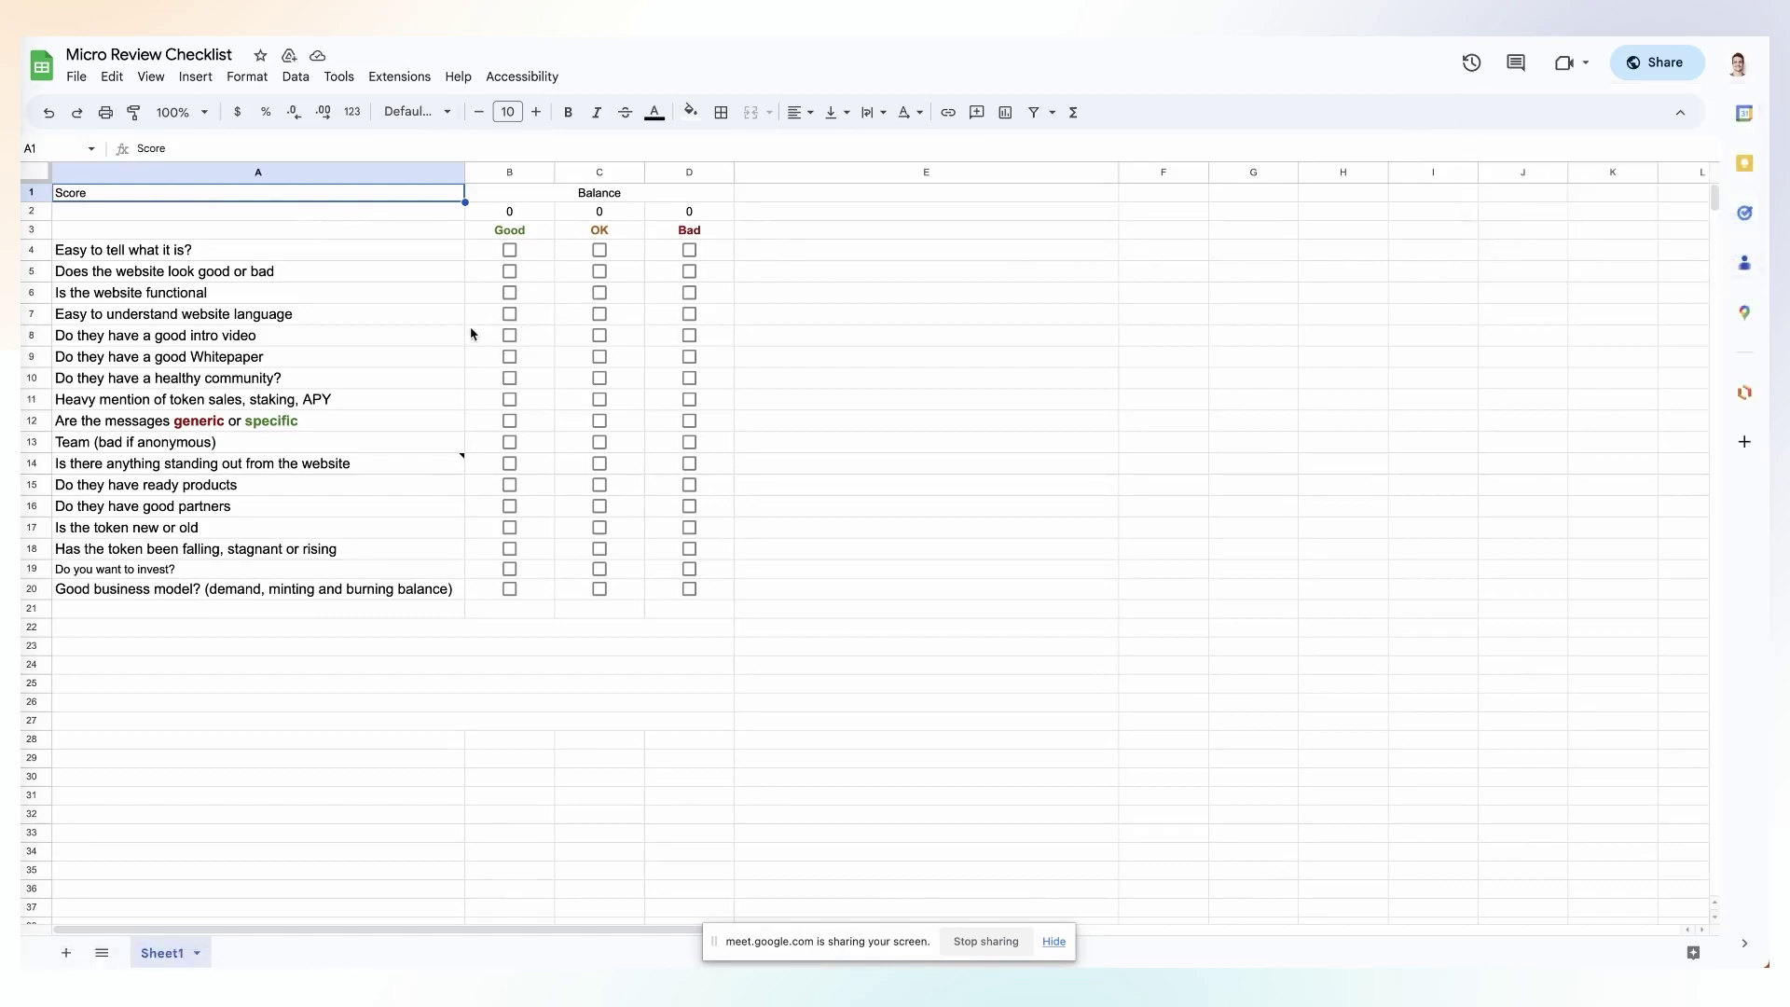
- Highlight the checklist criteria in A4:A20, clear that selection and select the "Easy to tell what it is?" criterion
{"action": "left_click_drag", "start_coordinate": [252, 588], "coordinate": [194, 250]}
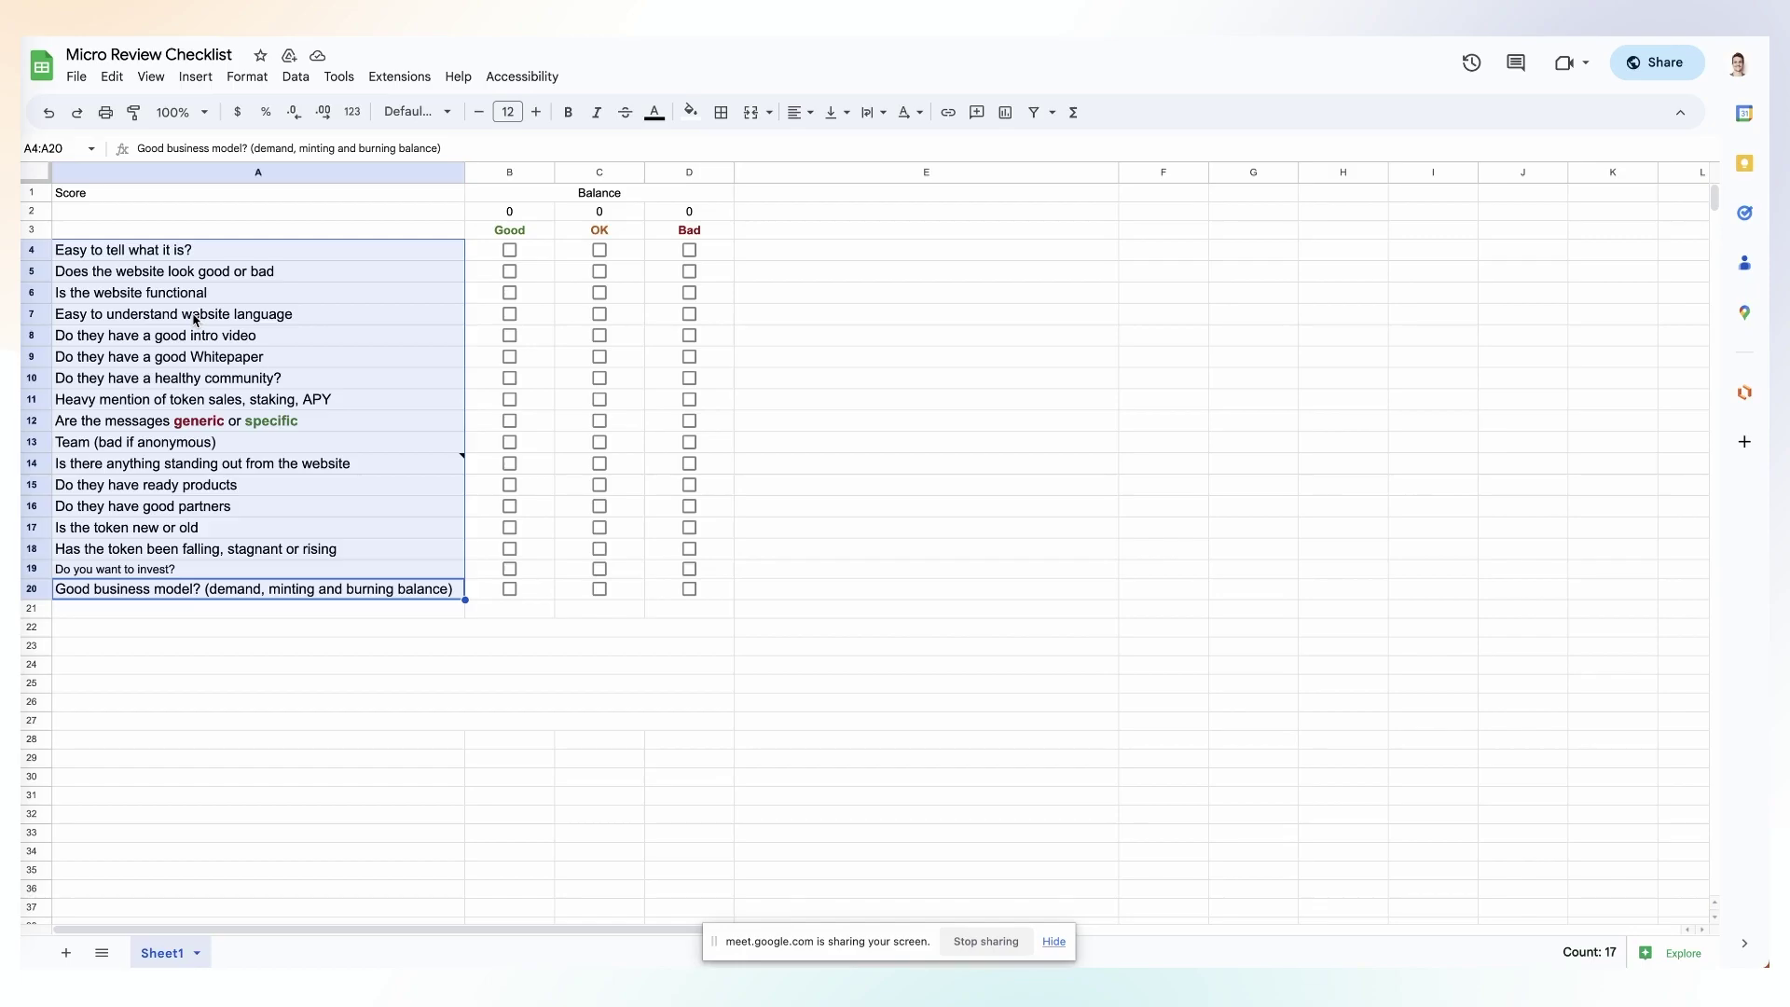
{"action": "left_click", "coordinate": [146, 645]}
{"action": "left_click", "coordinate": [108, 250]}
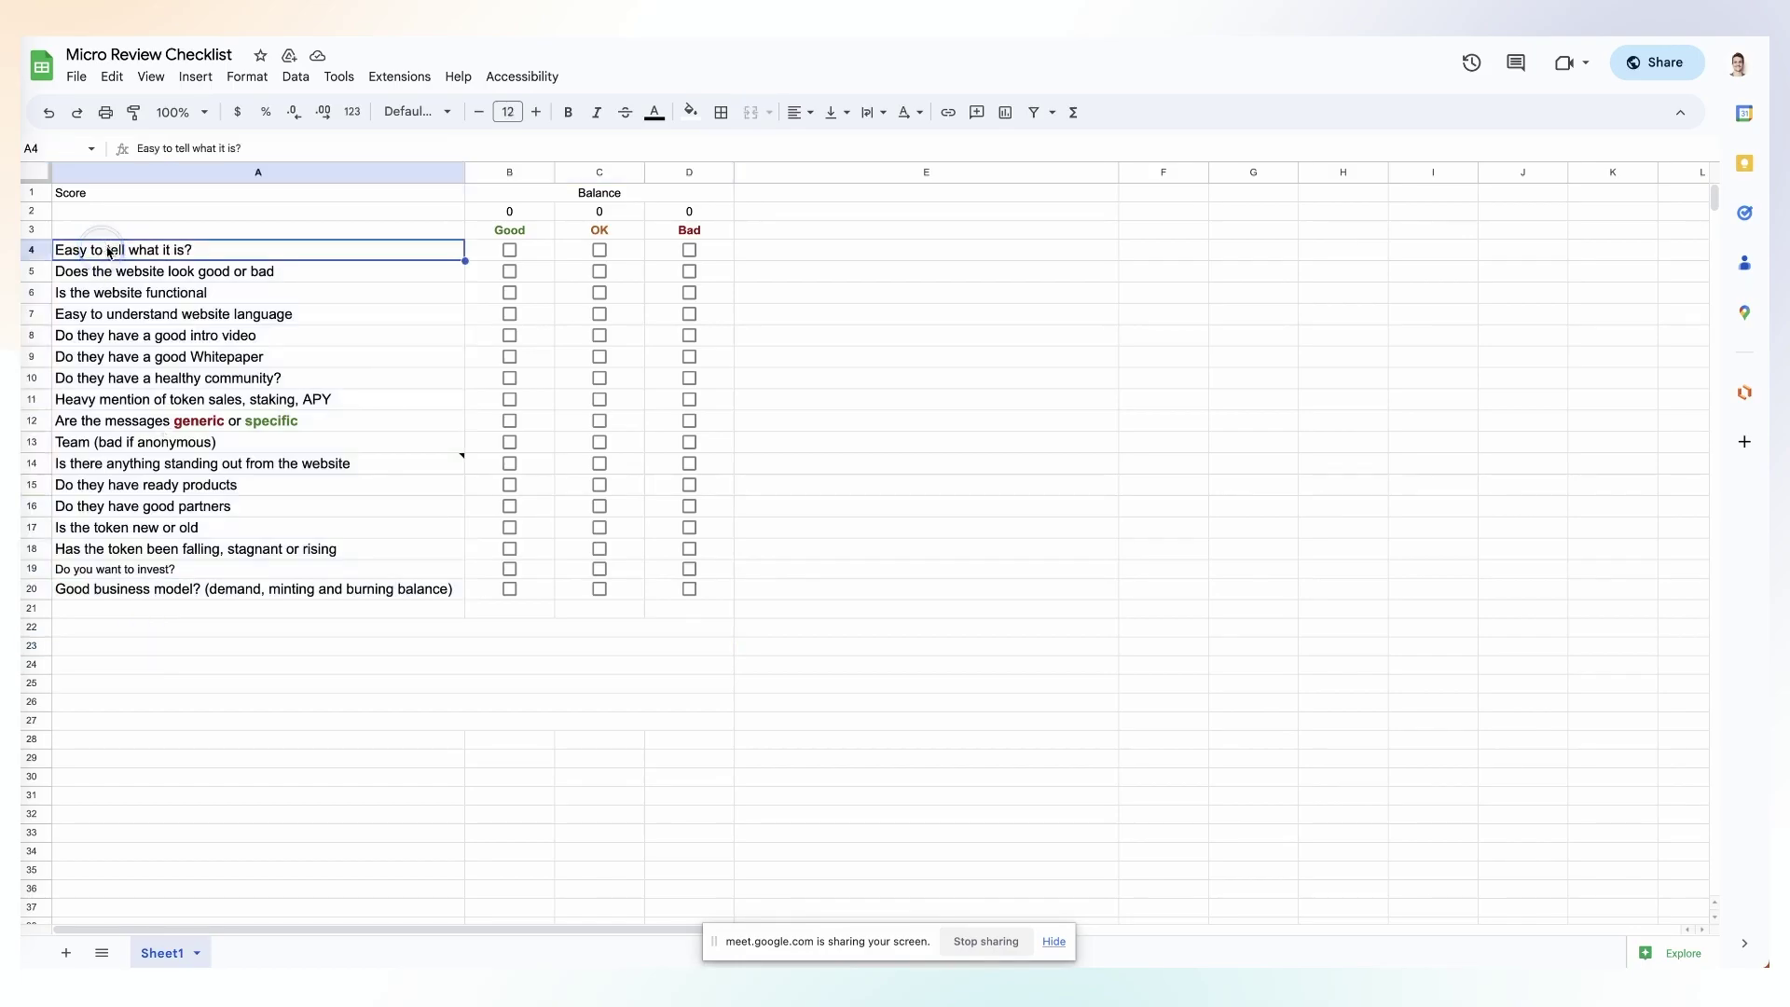
- Check the headline on MicroVisionChain's website and rate "Easy to tell what it is?" as Good in the checklist
{"action": "key", "text": "ctrl+Tab"}
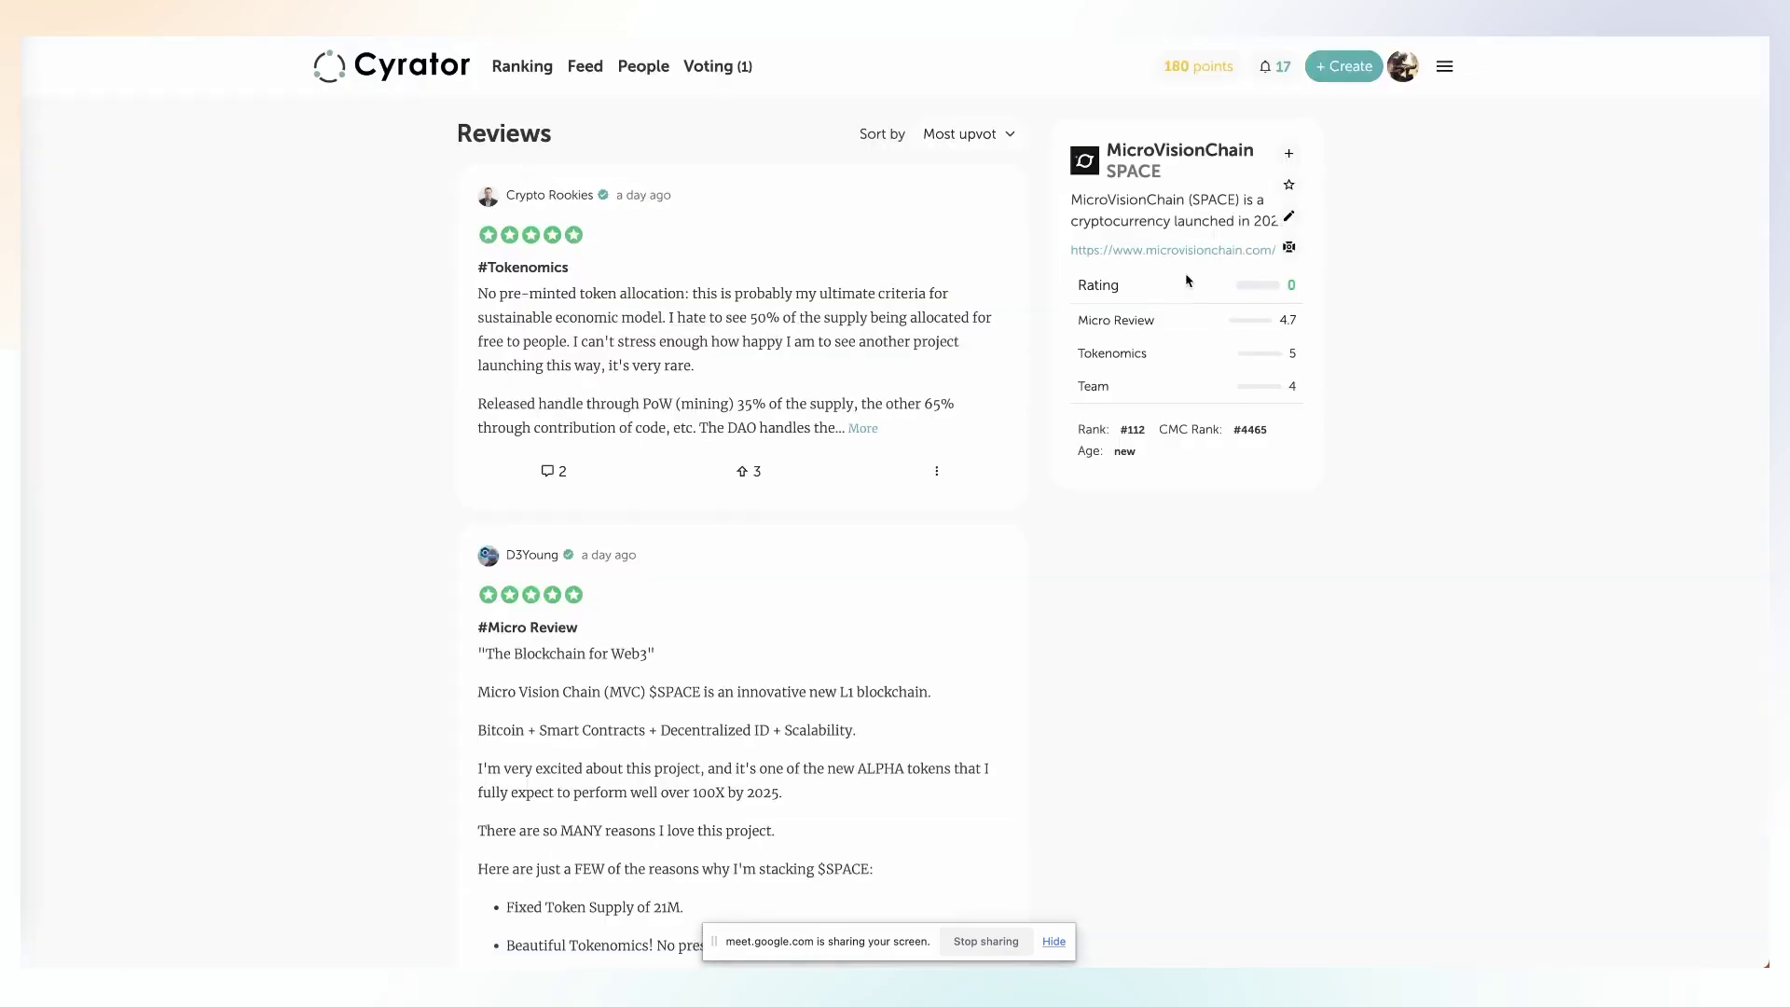
{"action": "key", "text": "ctrl+Tab"}
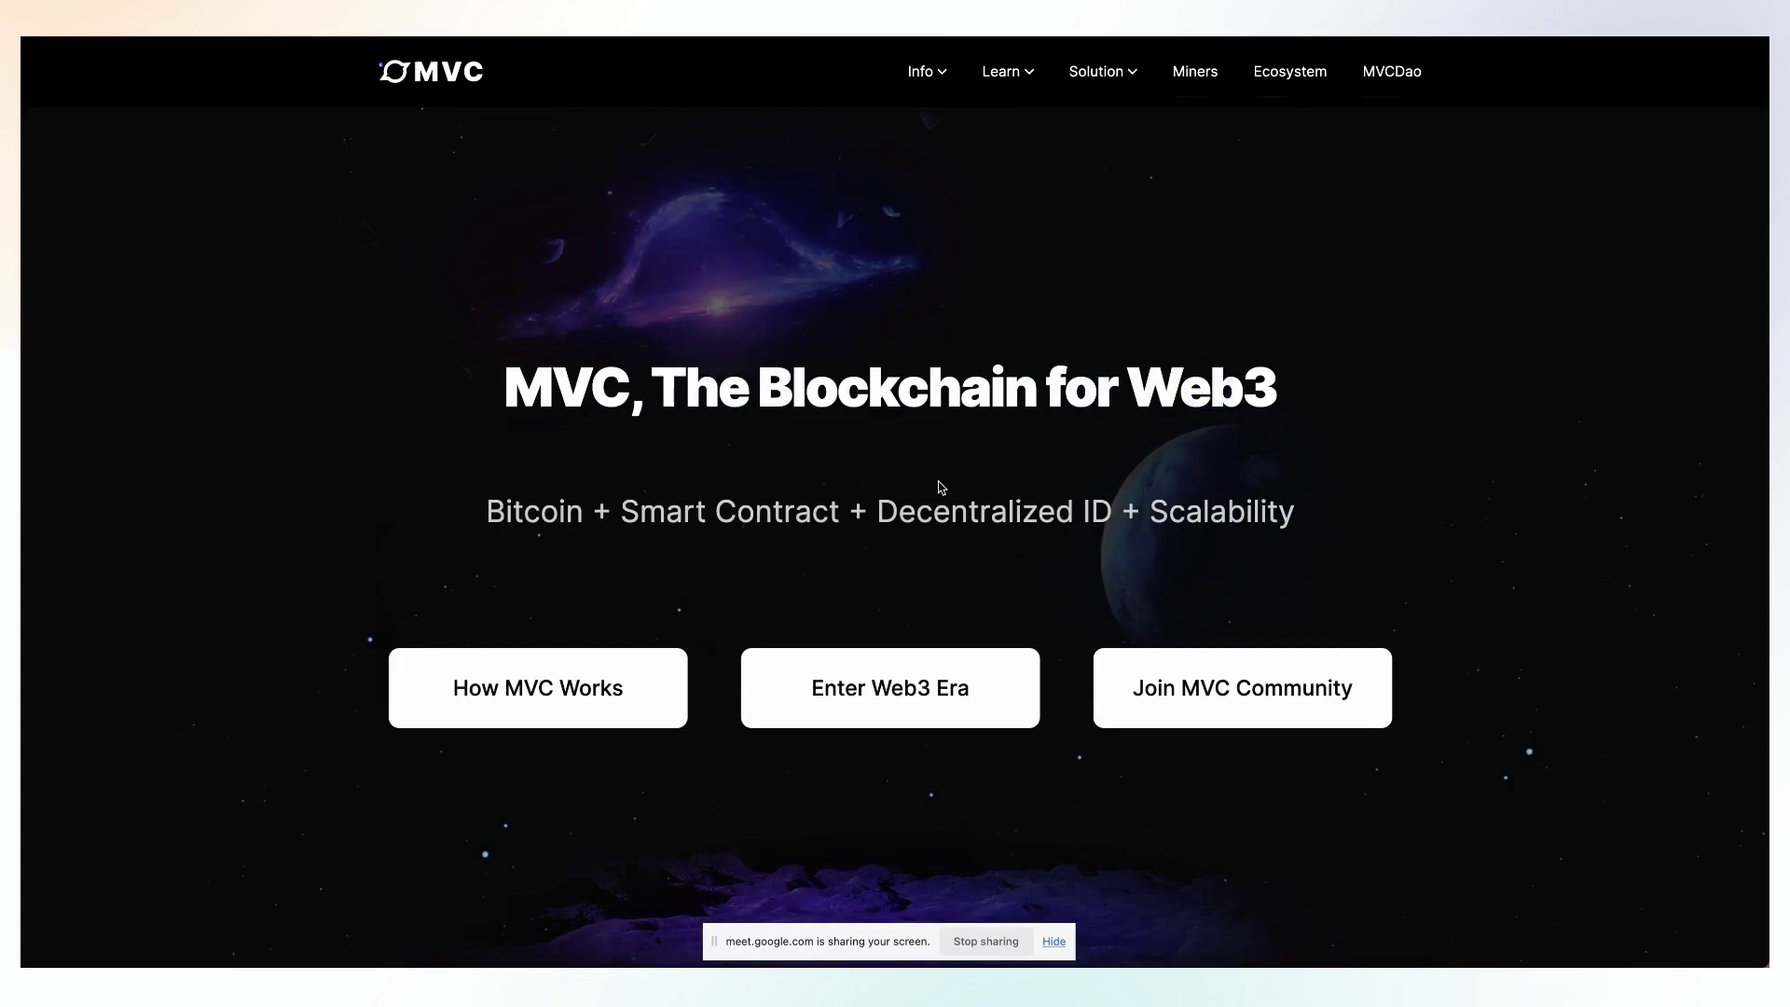
{"action": "left_click", "coordinate": [643, 28]}
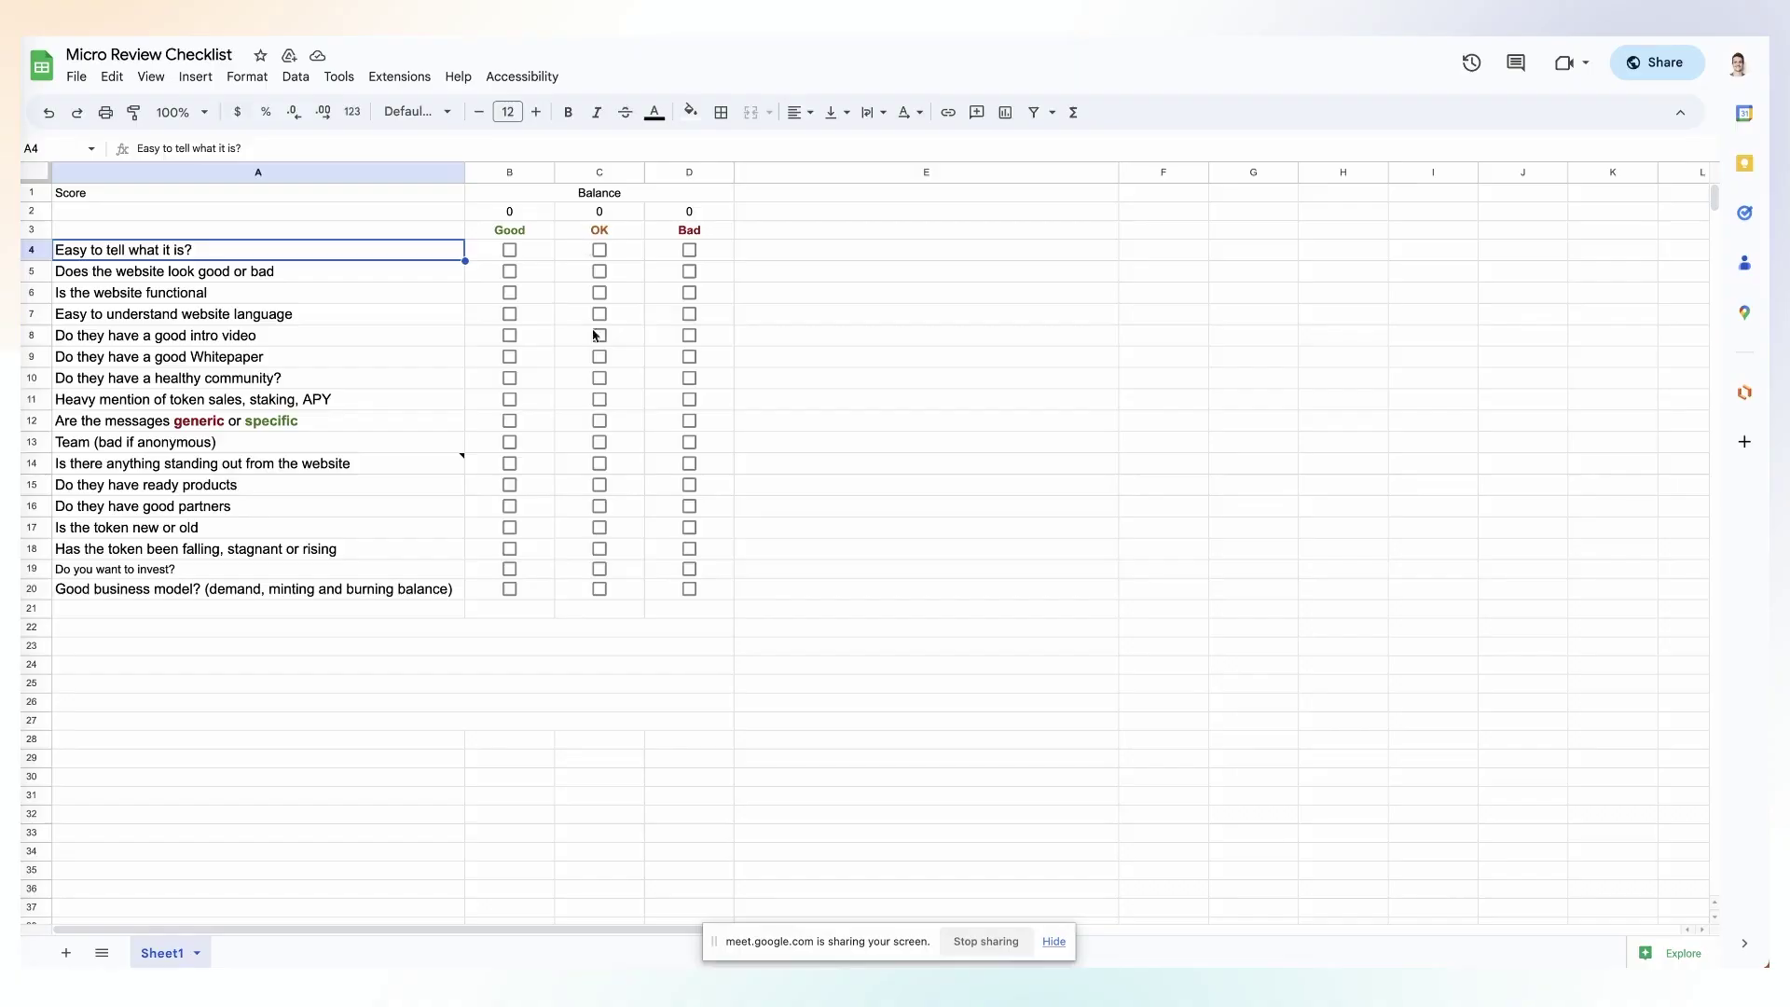
{"action": "left_click", "coordinate": [512, 258]}
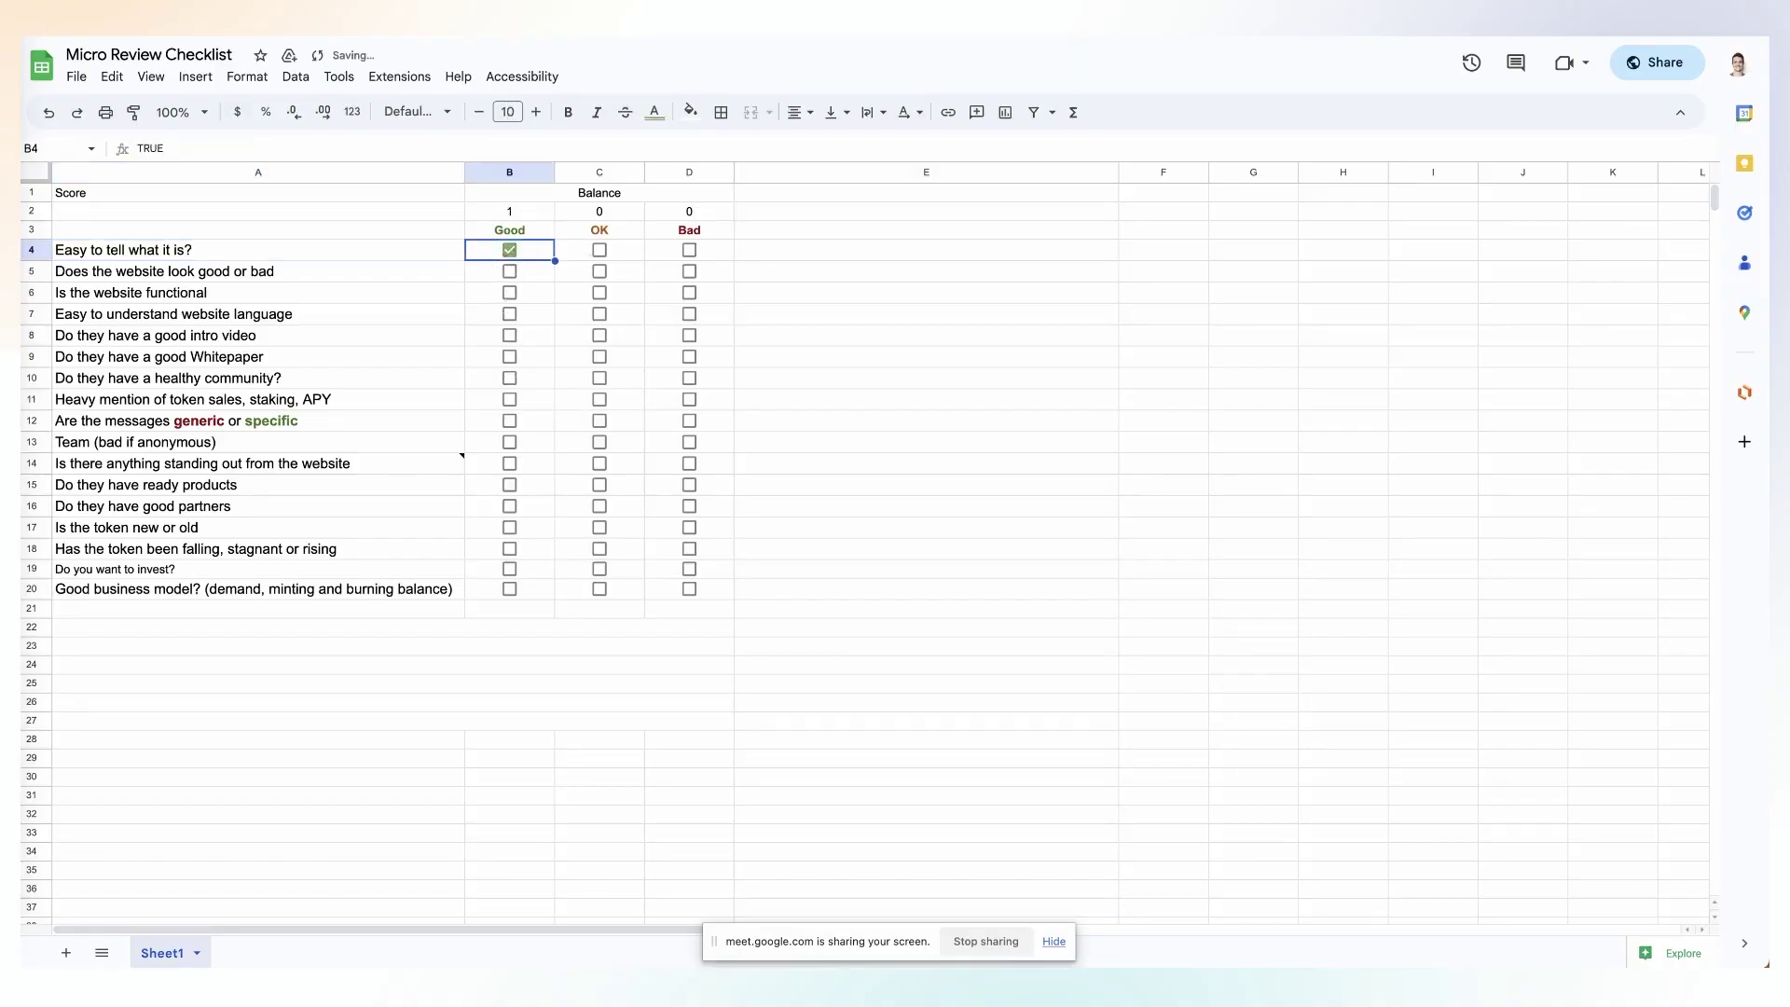
{"action": "key", "text": "ctrl+Tab"}
{"action": "left_click", "coordinate": [480, 512]}
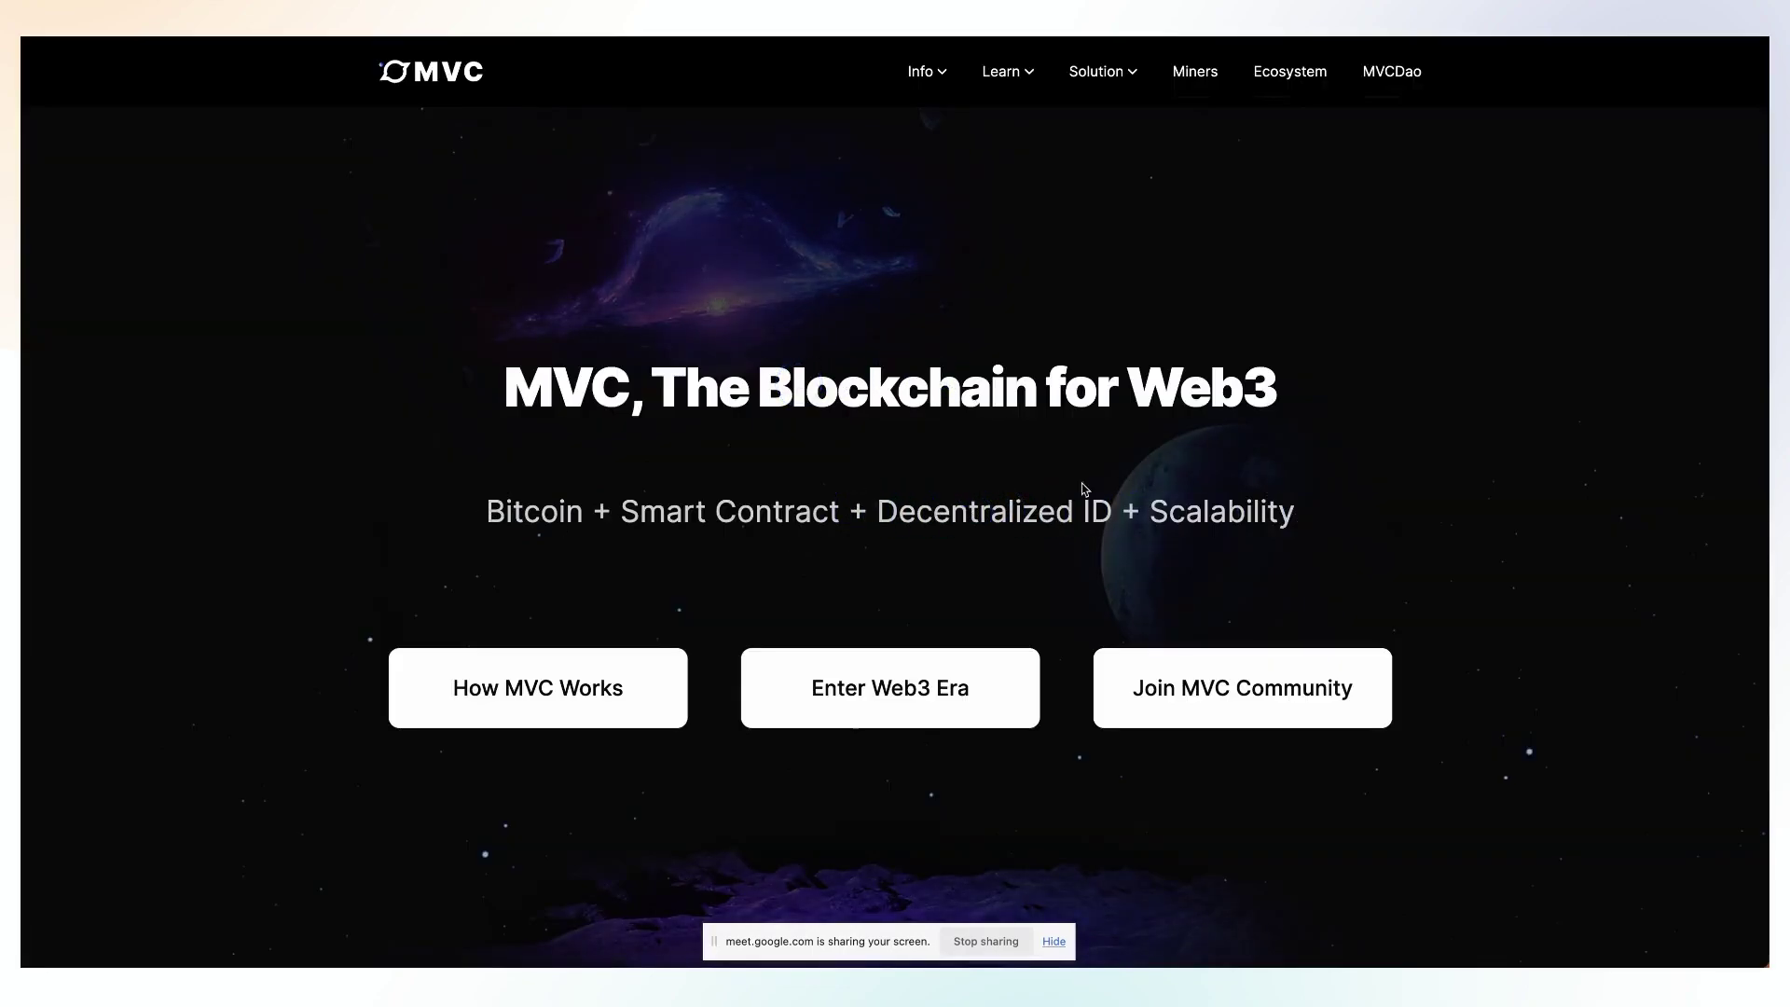
{"action": "key", "text": "ctrl+shift+Tab"}
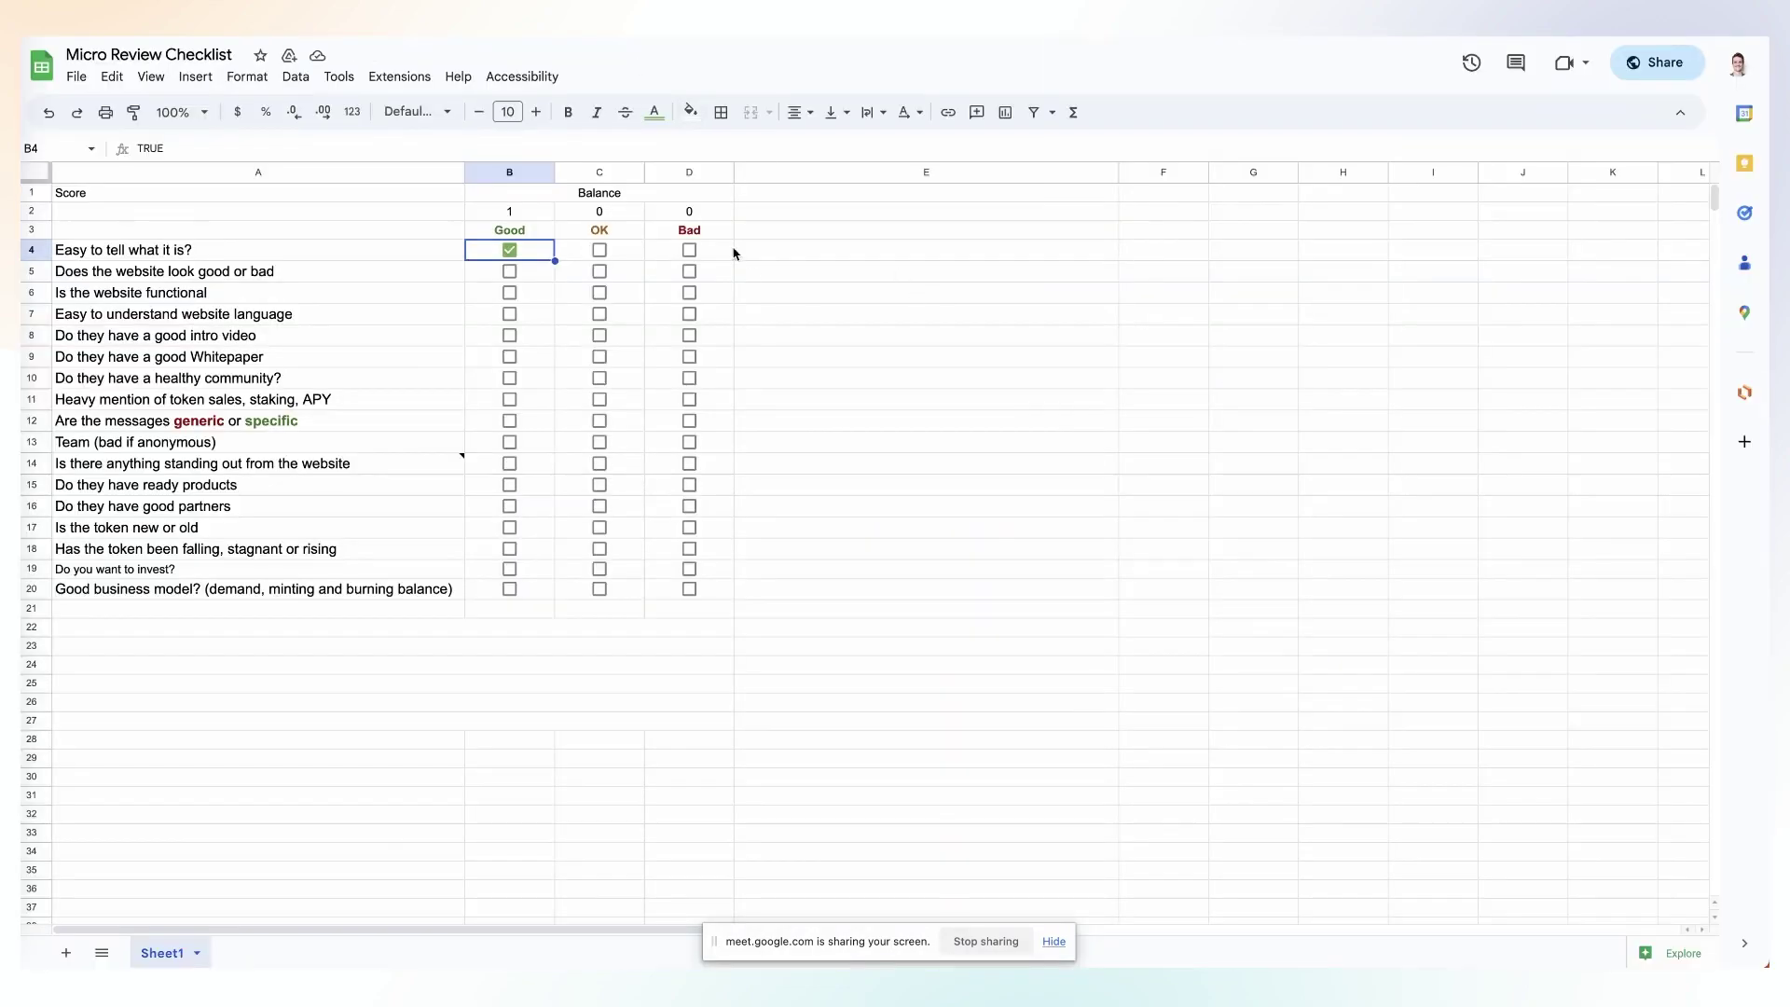
{"action": "left_click", "coordinate": [814, 261]}
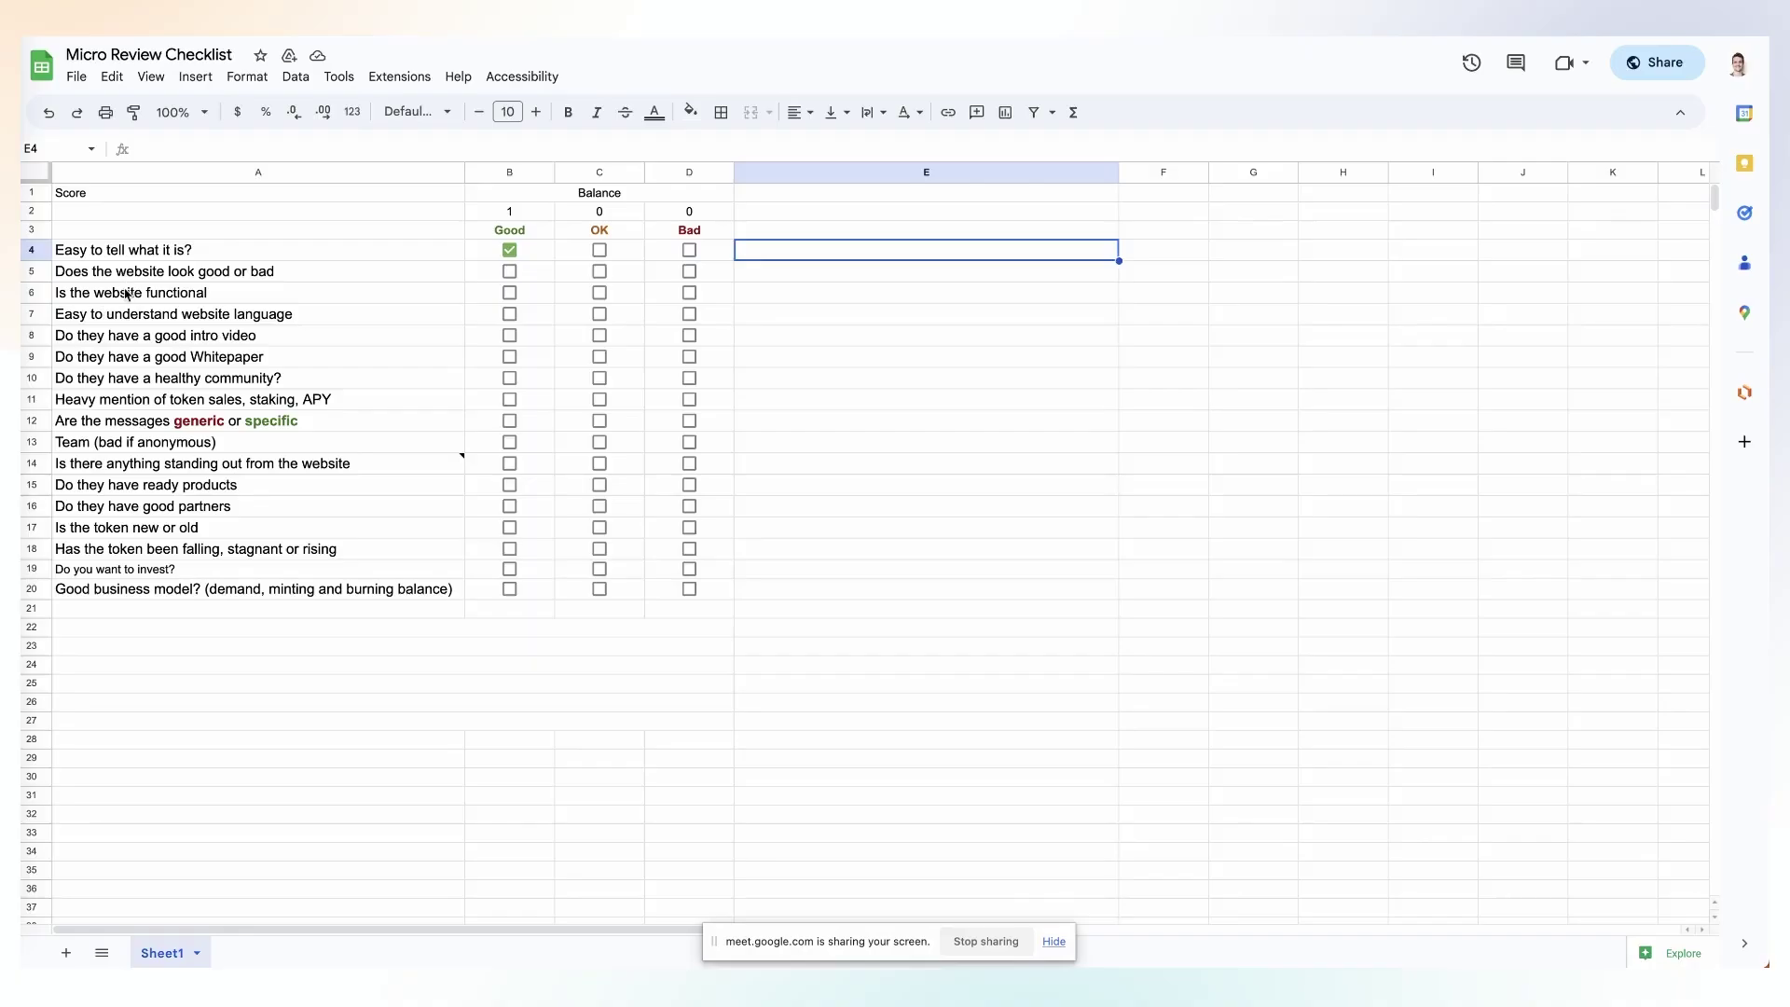
- Judge the design of the MVC homepage and MetaTXID page and rate "Does the website look good or bad" as Good
{"action": "left_click", "coordinate": [128, 294]}
{"action": "left_click", "coordinate": [140, 273]}
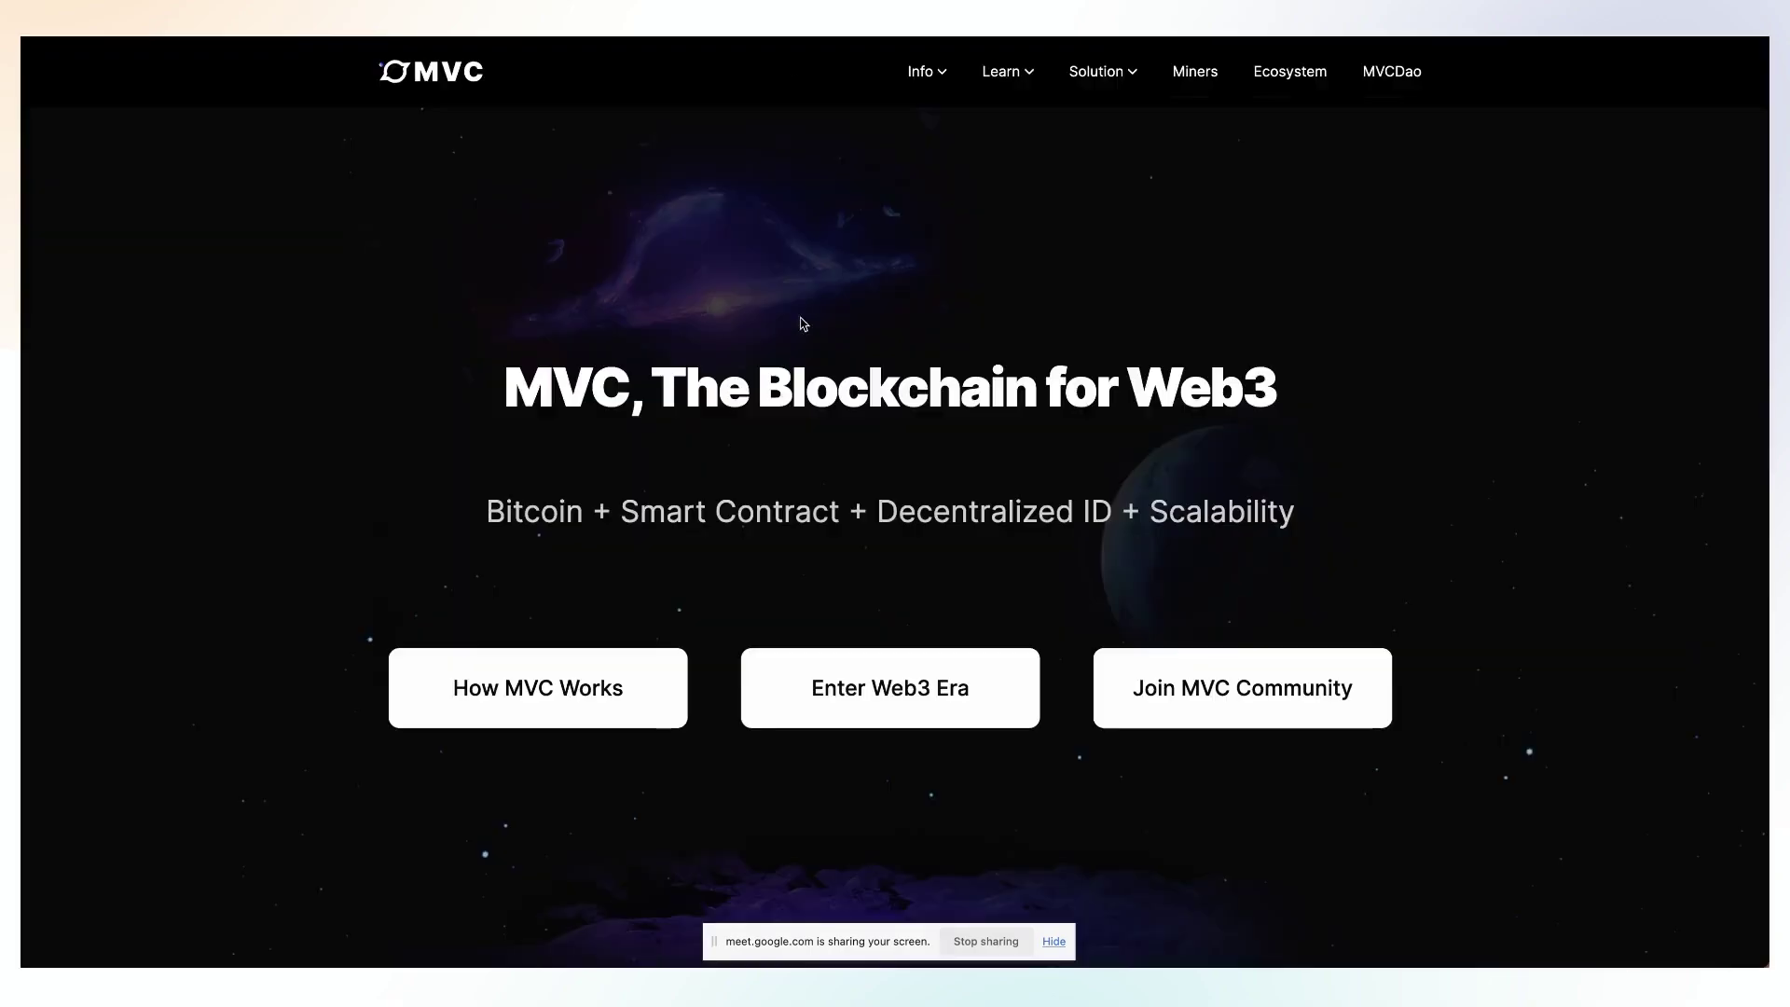
{"action": "scroll", "coordinate": [799, 320], "scroll_direction": "down", "scroll_amount": 10}
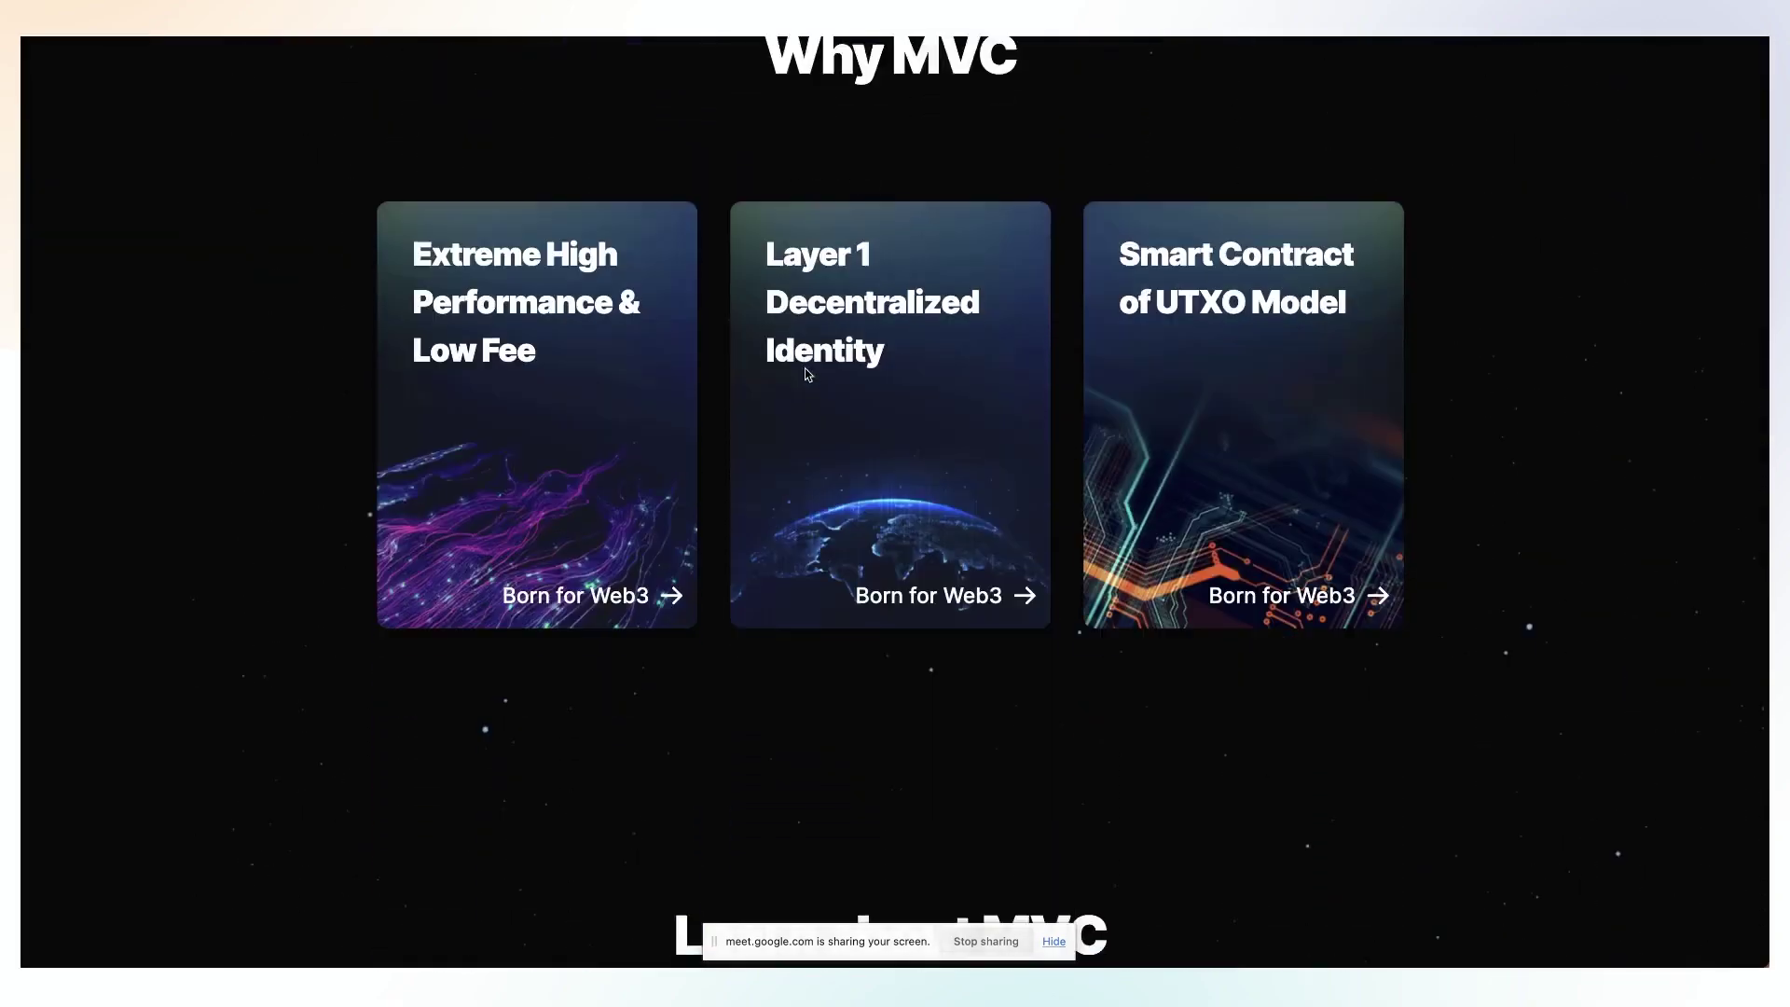
{"action": "left_click", "coordinate": [564, 536]}
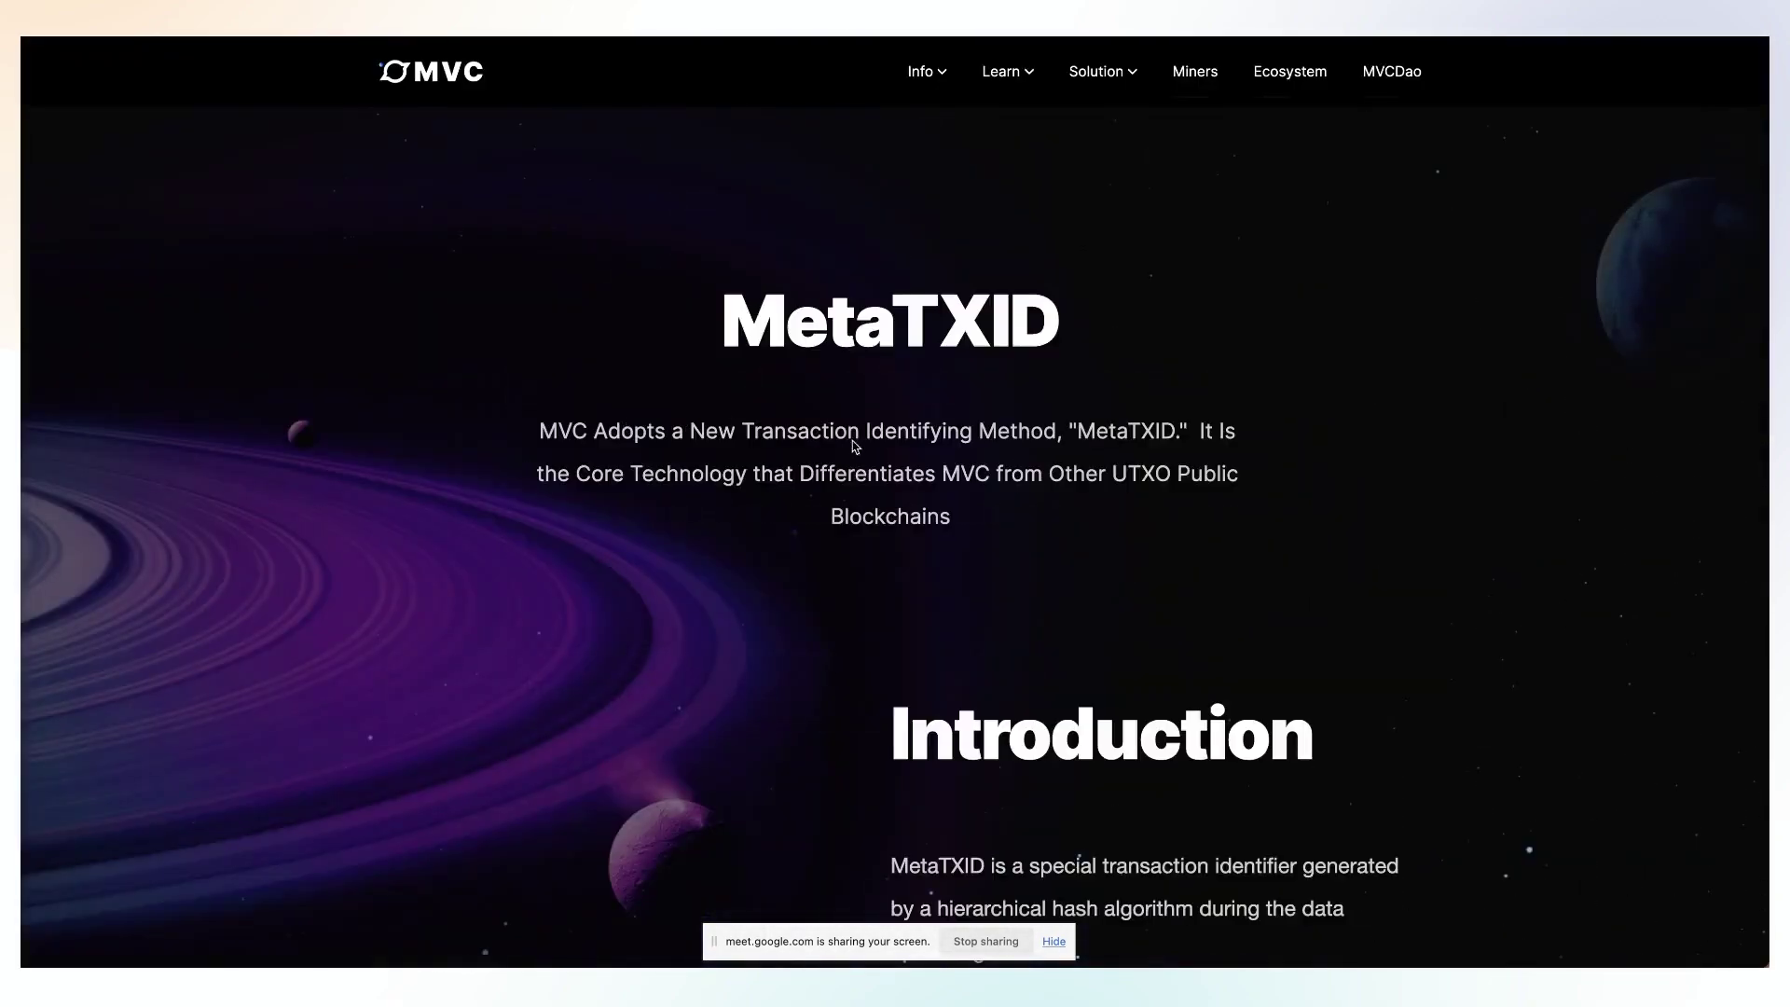
{"action": "scroll", "coordinate": [854, 447], "scroll_direction": "down", "scroll_amount": 9}
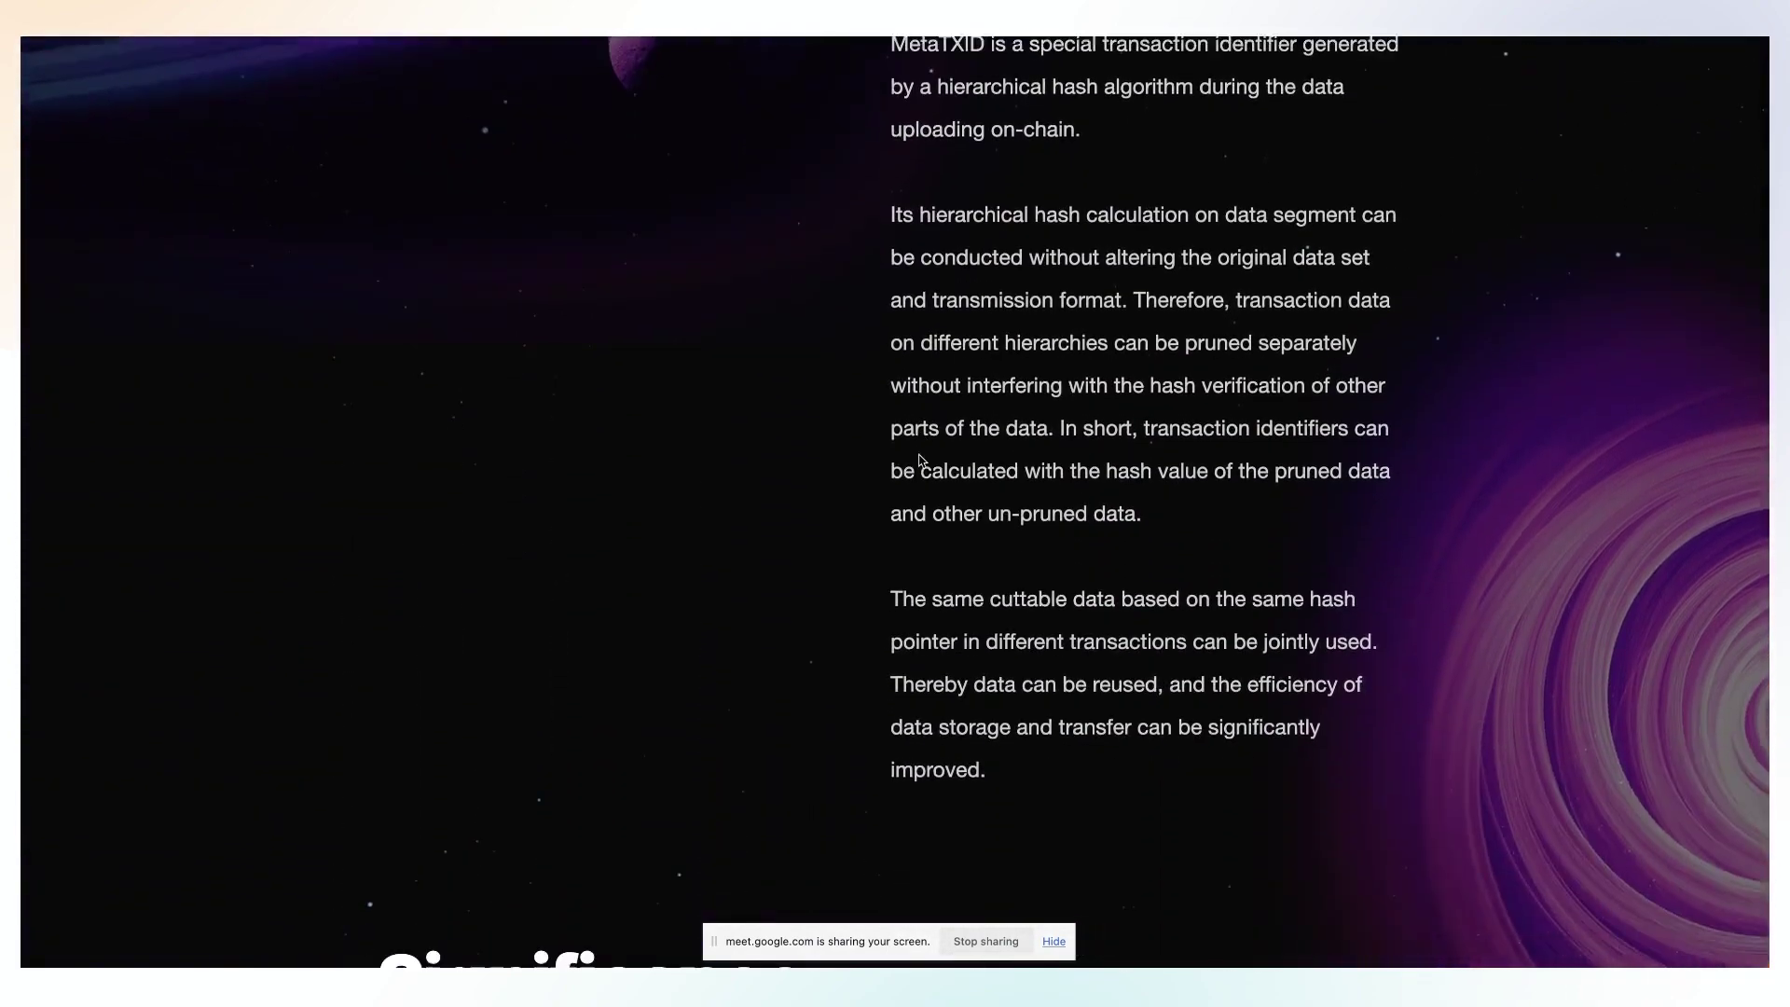
{"action": "scroll", "coordinate": [919, 459], "scroll_direction": "down", "scroll_amount": 5}
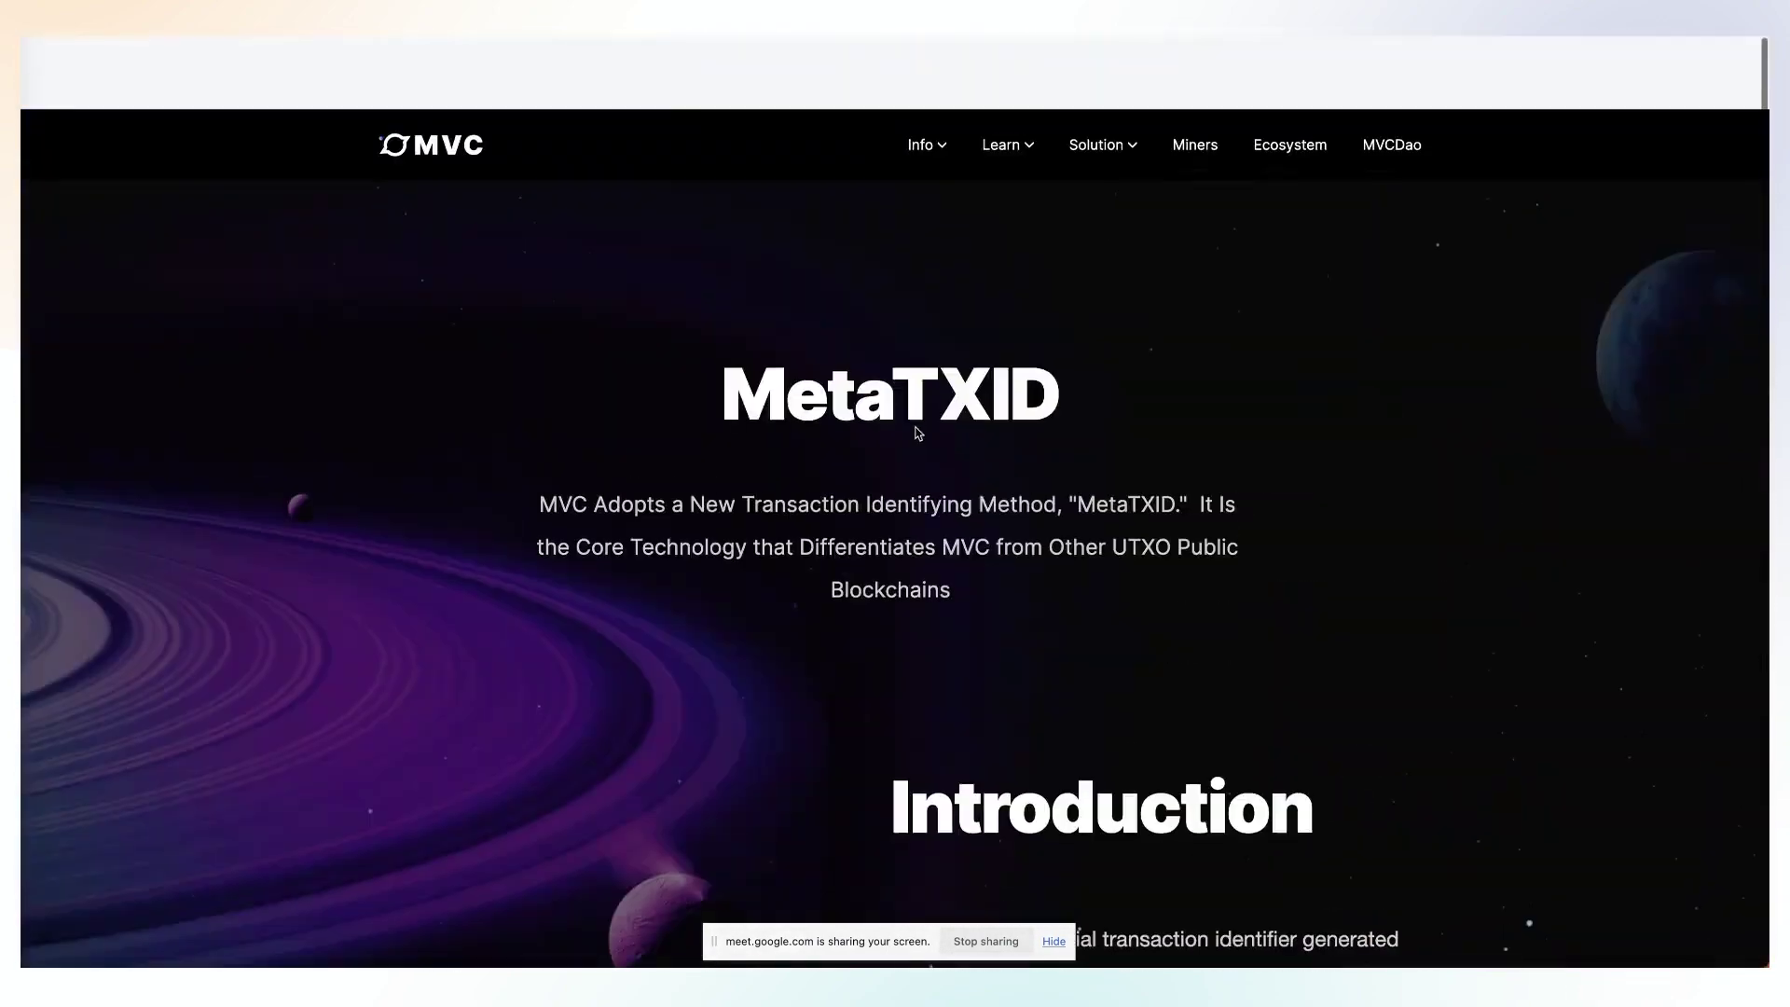
{"action": "scroll", "coordinate": [919, 438], "scroll_direction": "down", "scroll_amount": 1}
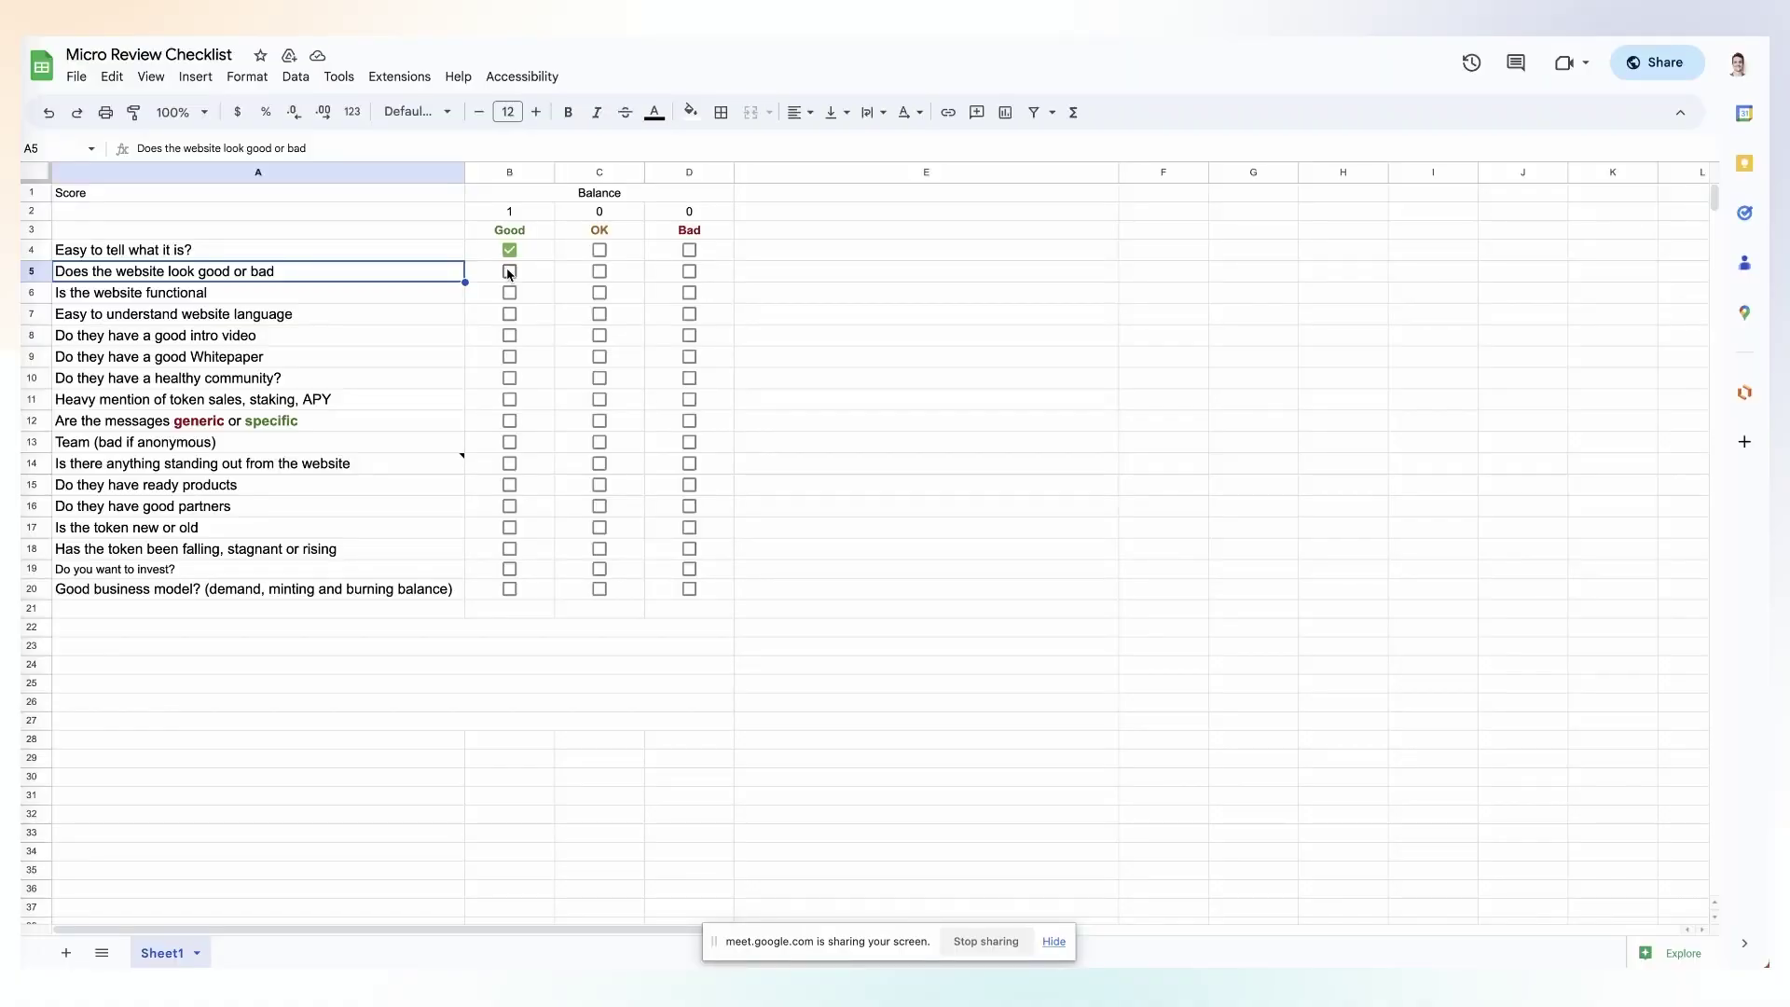
{"action": "left_click", "coordinate": [508, 272]}
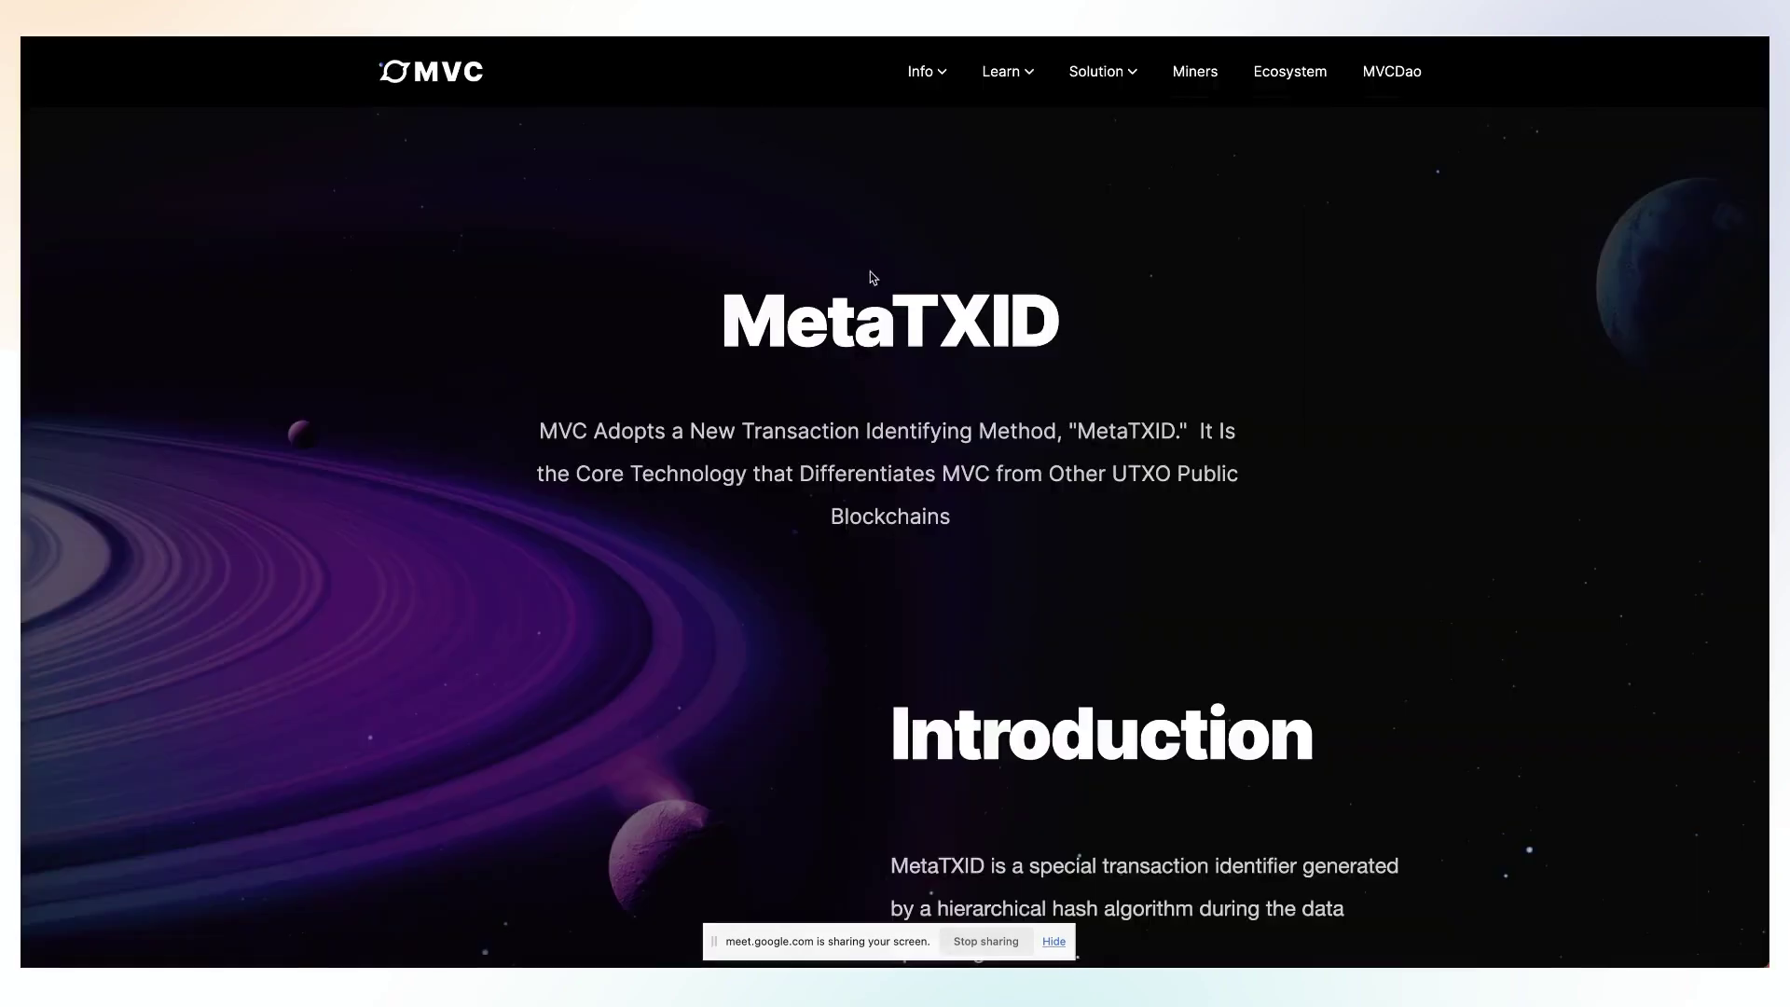
- Review the homepage's "Why MVC" section and select the "Are the messages generic or specific" criterion in the checklist
{"action": "scroll", "coordinate": [960, 335], "scroll_direction": "down", "scroll_amount": 2}
{"action": "scroll", "coordinate": [960, 335], "scroll_direction": "up", "scroll_amount": 2}
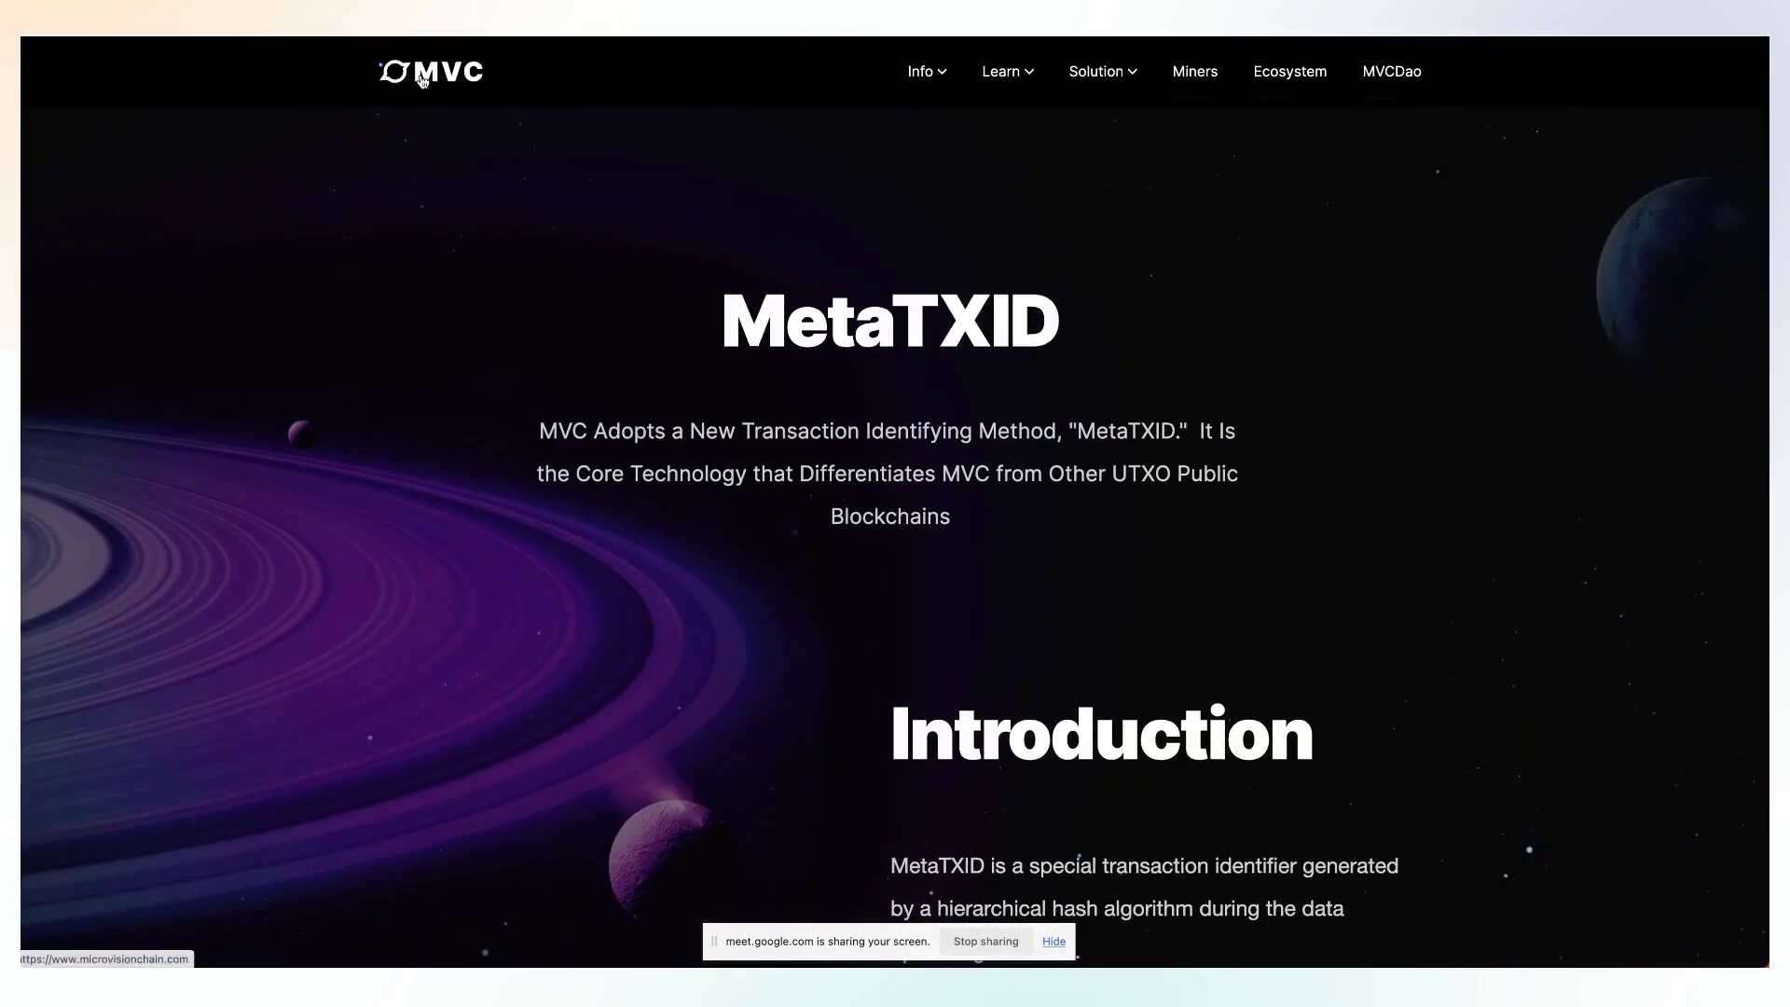
{"action": "scroll", "coordinate": [992, 485], "scroll_direction": "down", "scroll_amount": 10}
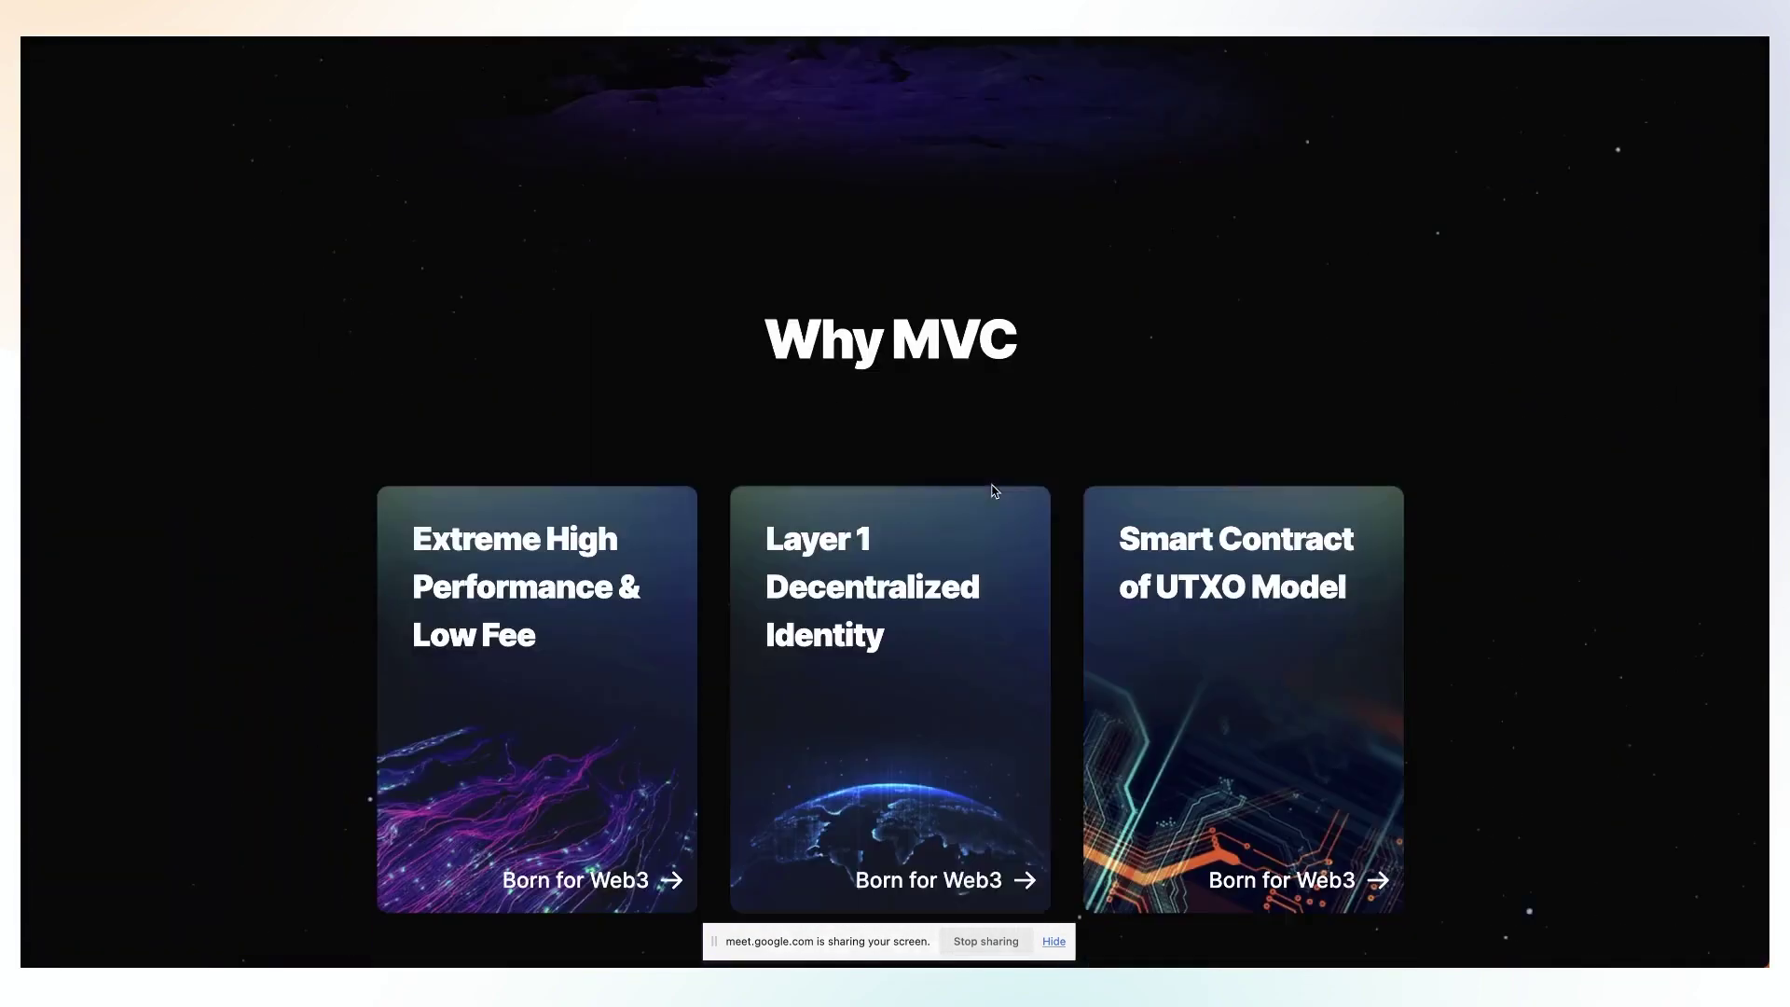
{"action": "scroll", "coordinate": [988, 489], "scroll_direction": "down", "scroll_amount": 1}
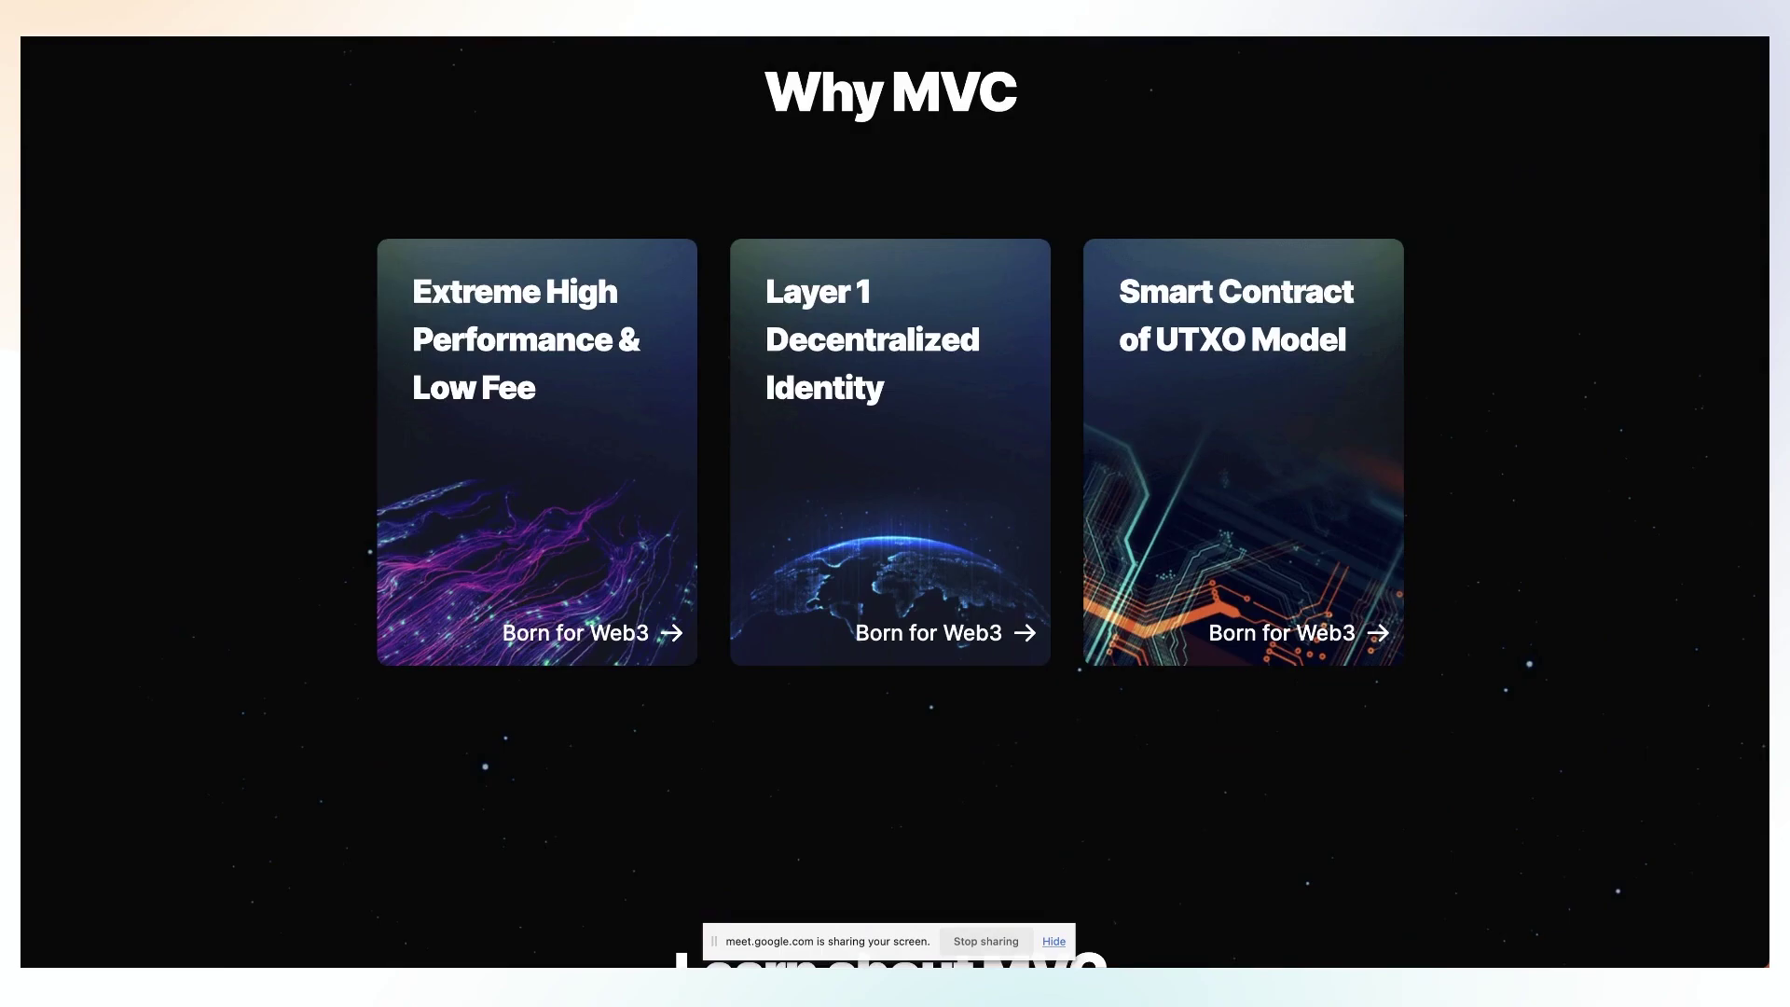
{"action": "key", "text": "ctrl+Tab"}
{"action": "left_click", "coordinate": [230, 421]}
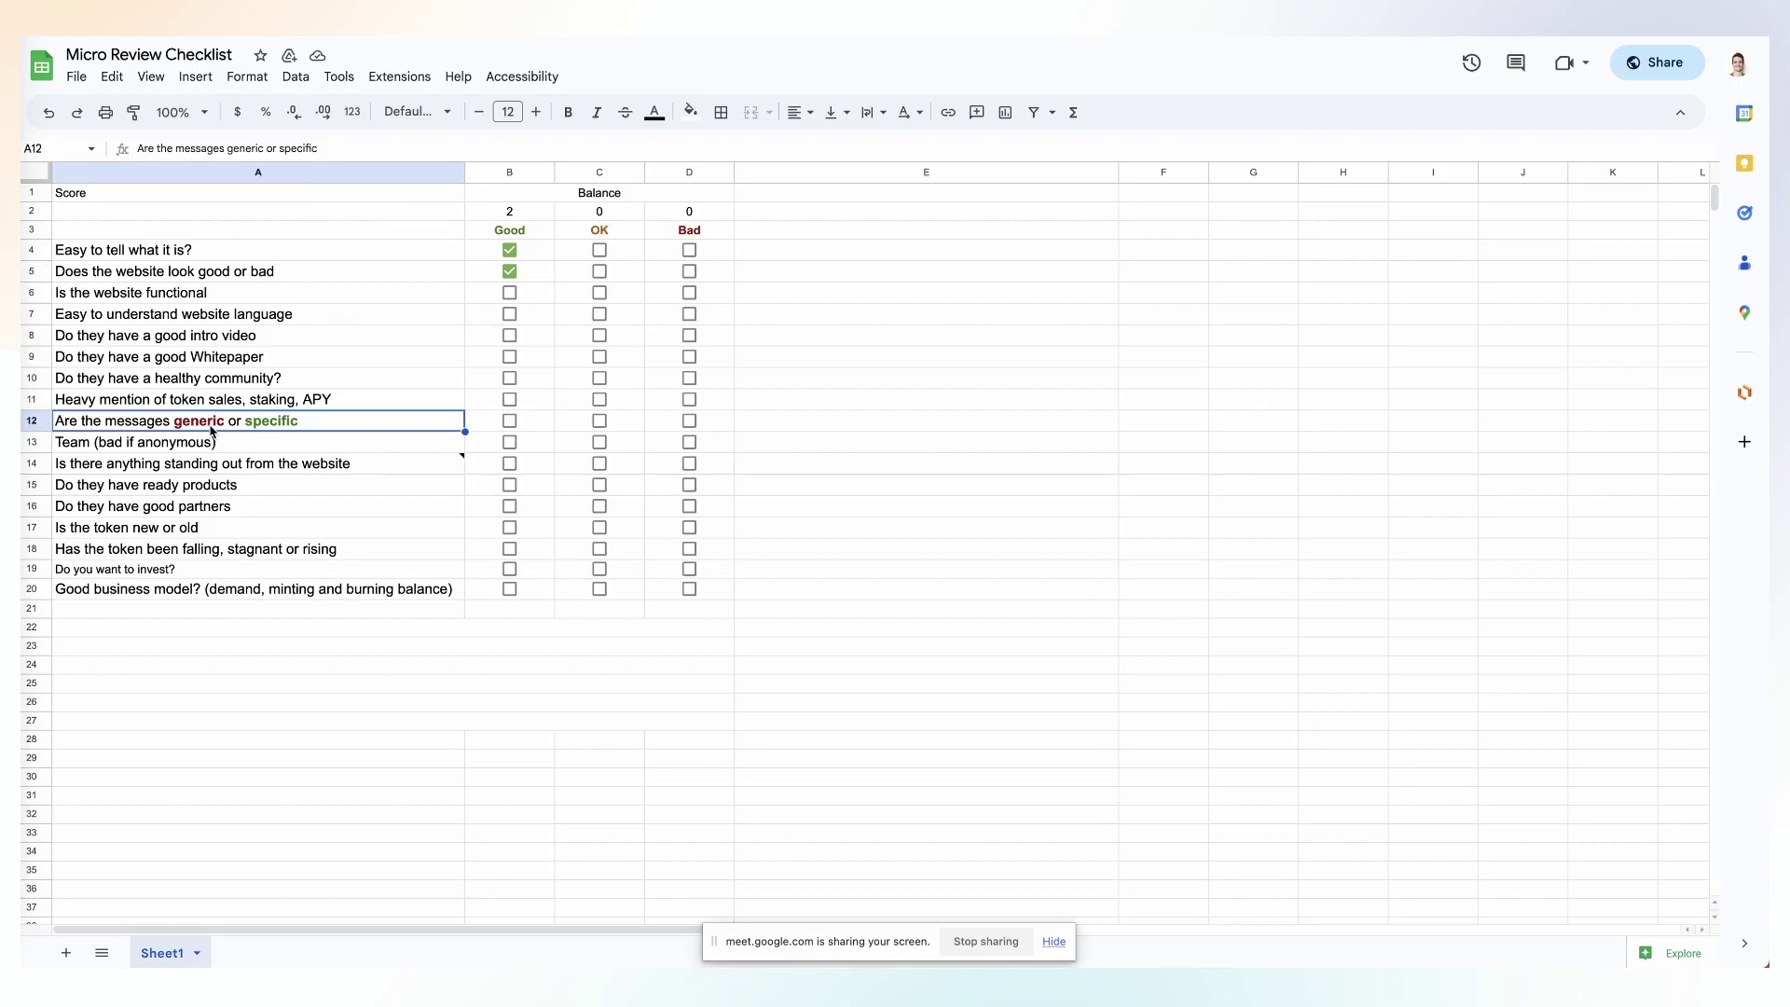
- Read the "Learn about MVC" section and the MetaTXID introduction, and rate "Are the messages generic or specific" as Good
{"action": "key", "text": "ctrl+shift+Tab"}
{"action": "scroll", "coordinate": [787, 341], "scroll_direction": "down", "scroll_amount": 5}
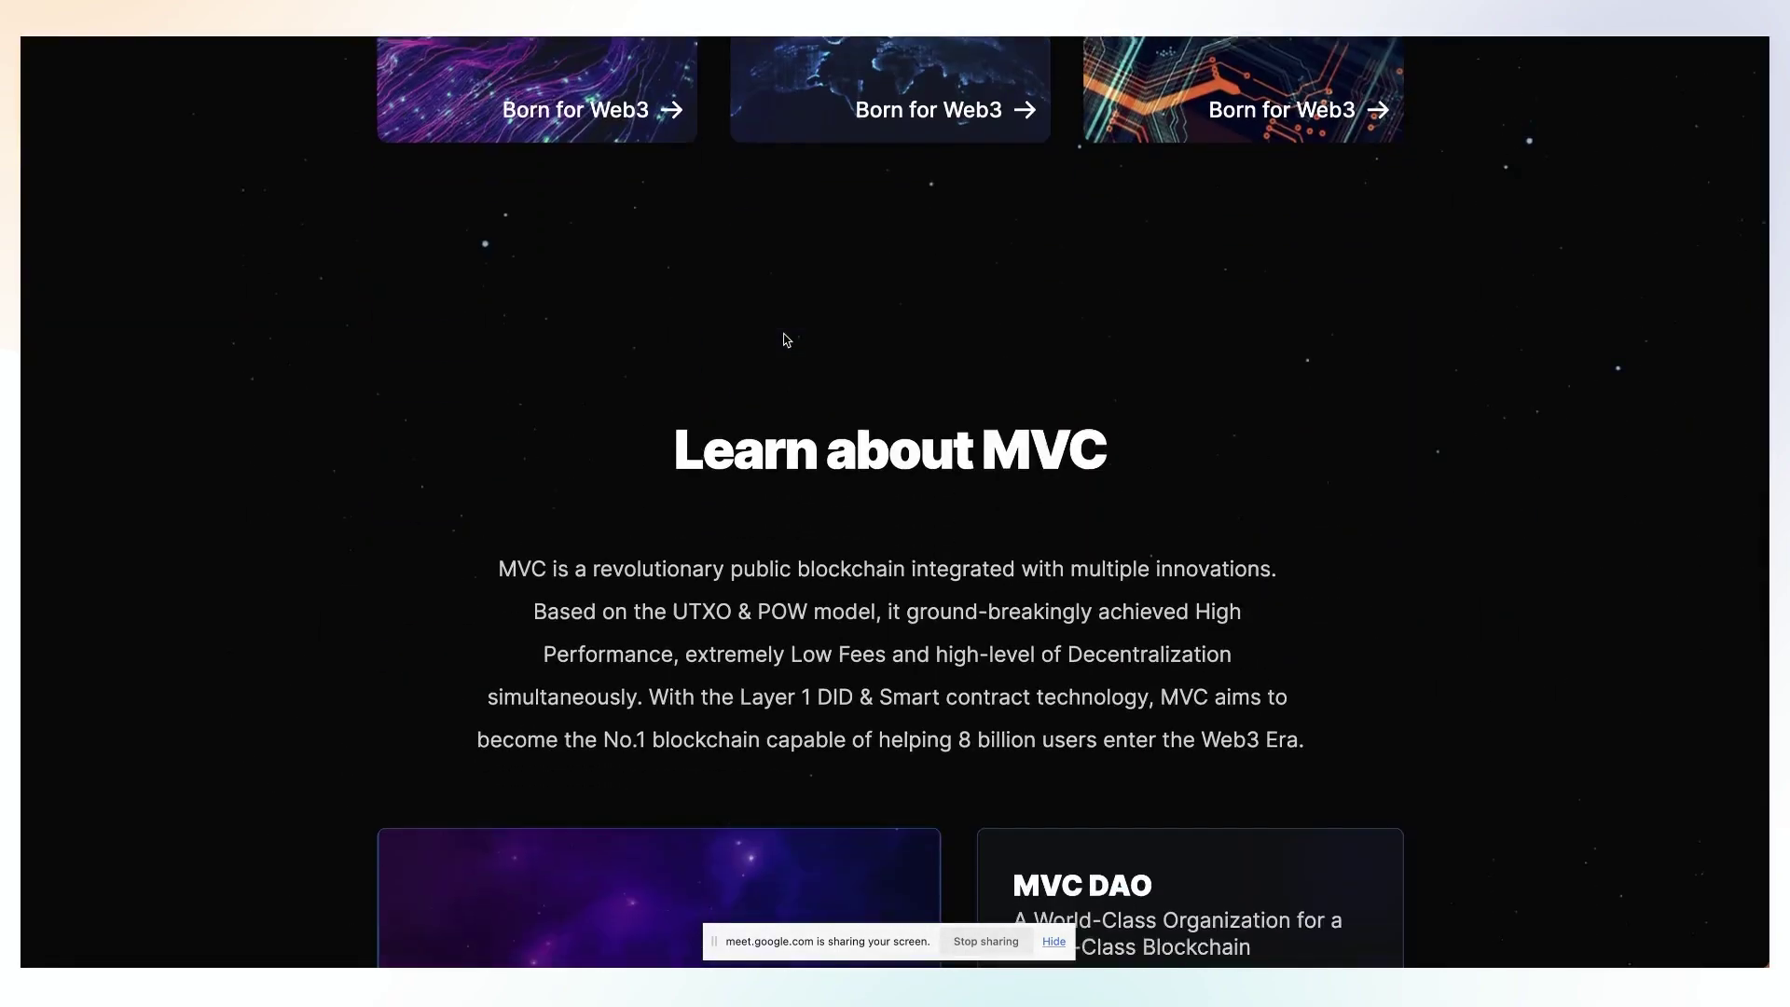
{"action": "scroll", "coordinate": [787, 340], "scroll_direction": "down", "scroll_amount": 1}
{"action": "scroll", "coordinate": [787, 340], "scroll_direction": "down", "scroll_amount": 4}
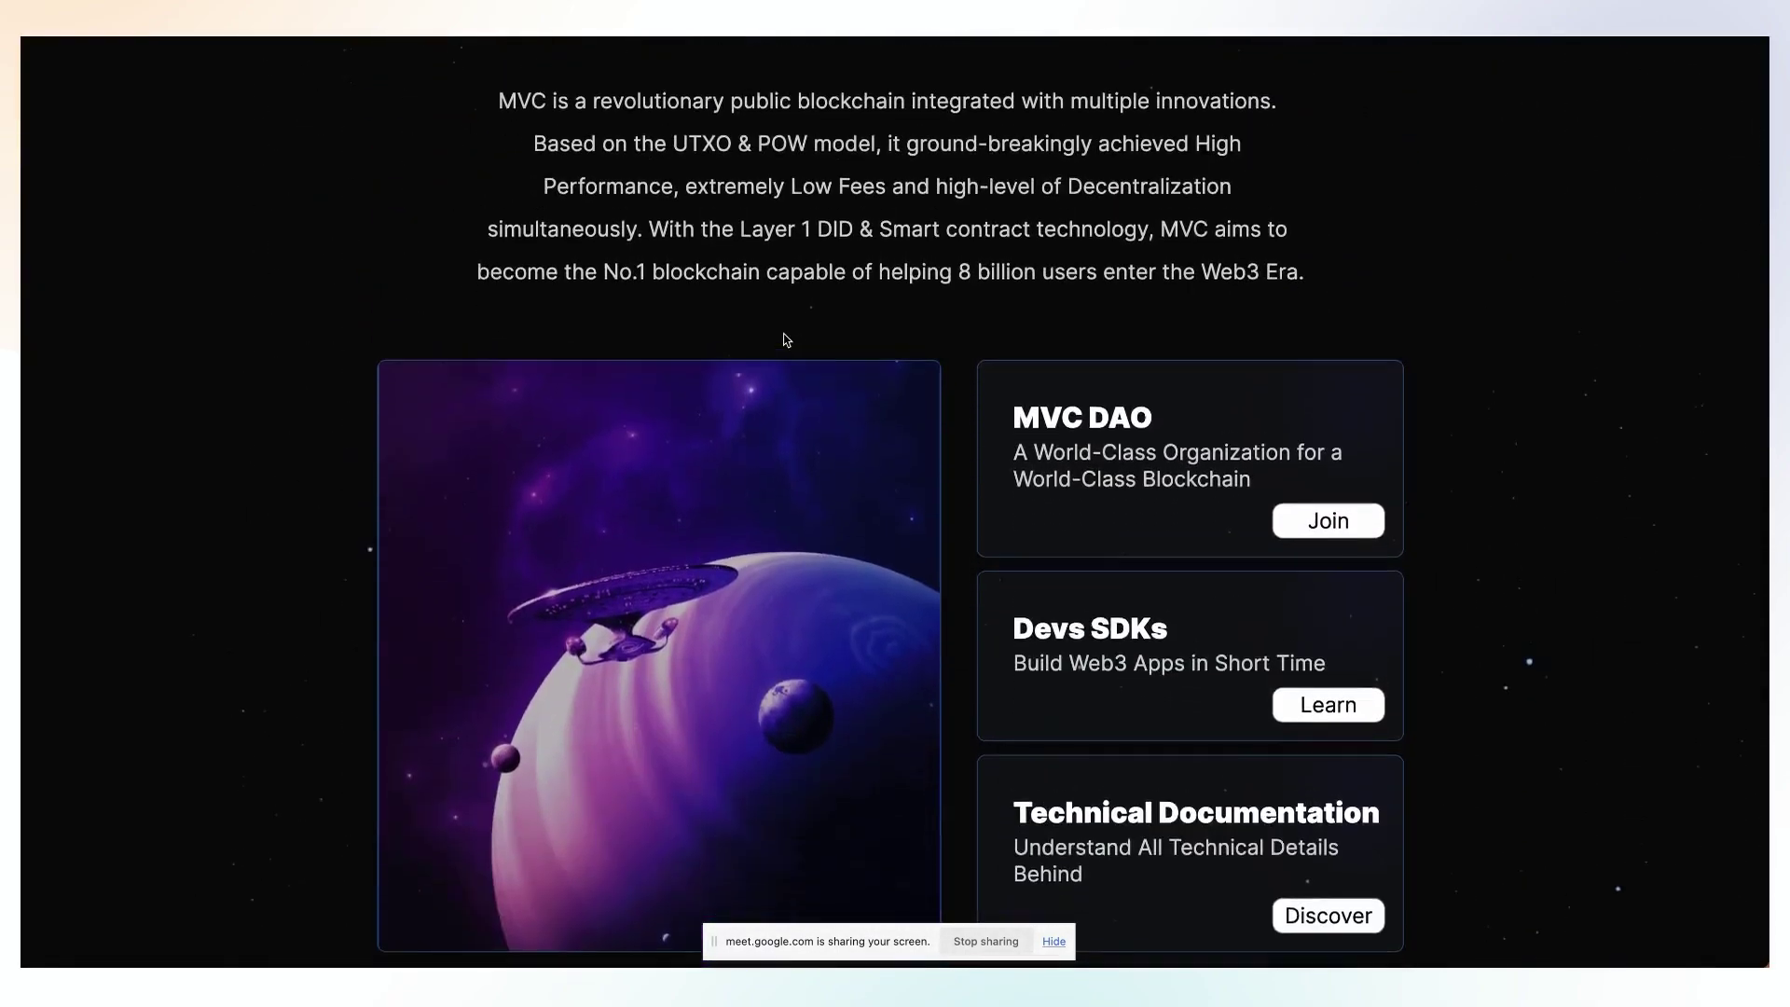
{"action": "scroll", "coordinate": [786, 340], "scroll_direction": "up", "scroll_amount": 8}
{"action": "left_click", "coordinate": [596, 419]}
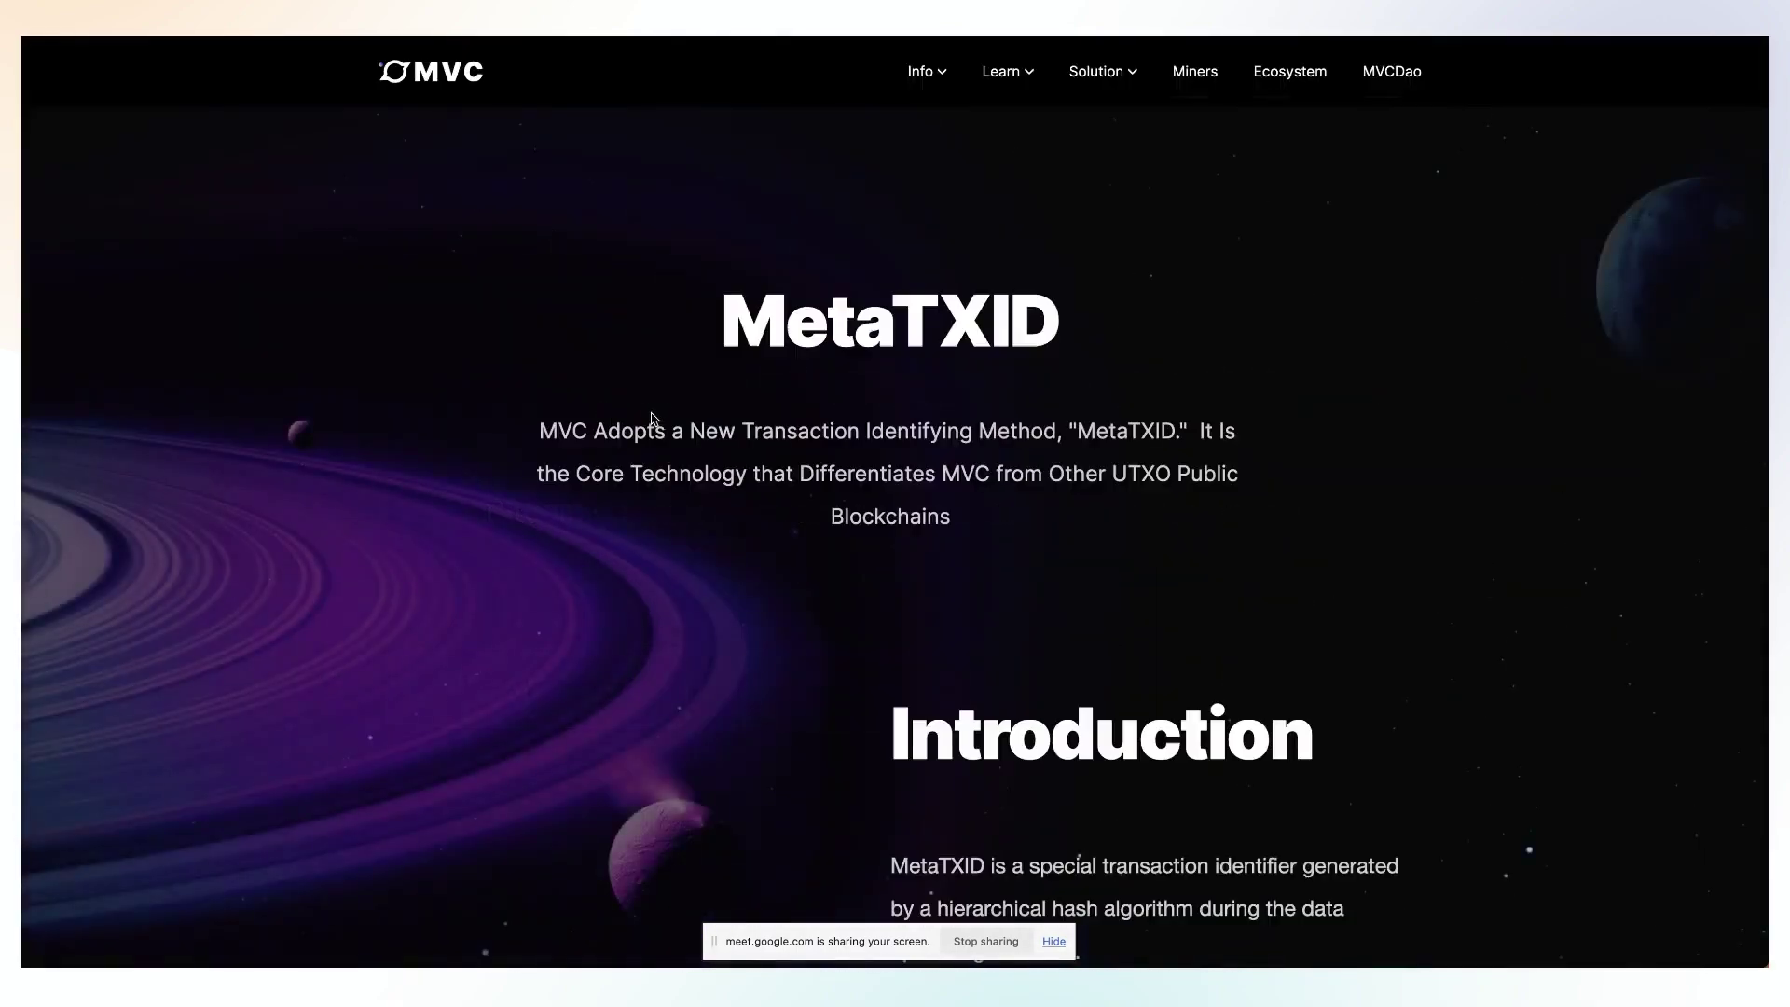
{"action": "scroll", "coordinate": [895, 428], "scroll_direction": "down", "scroll_amount": 6}
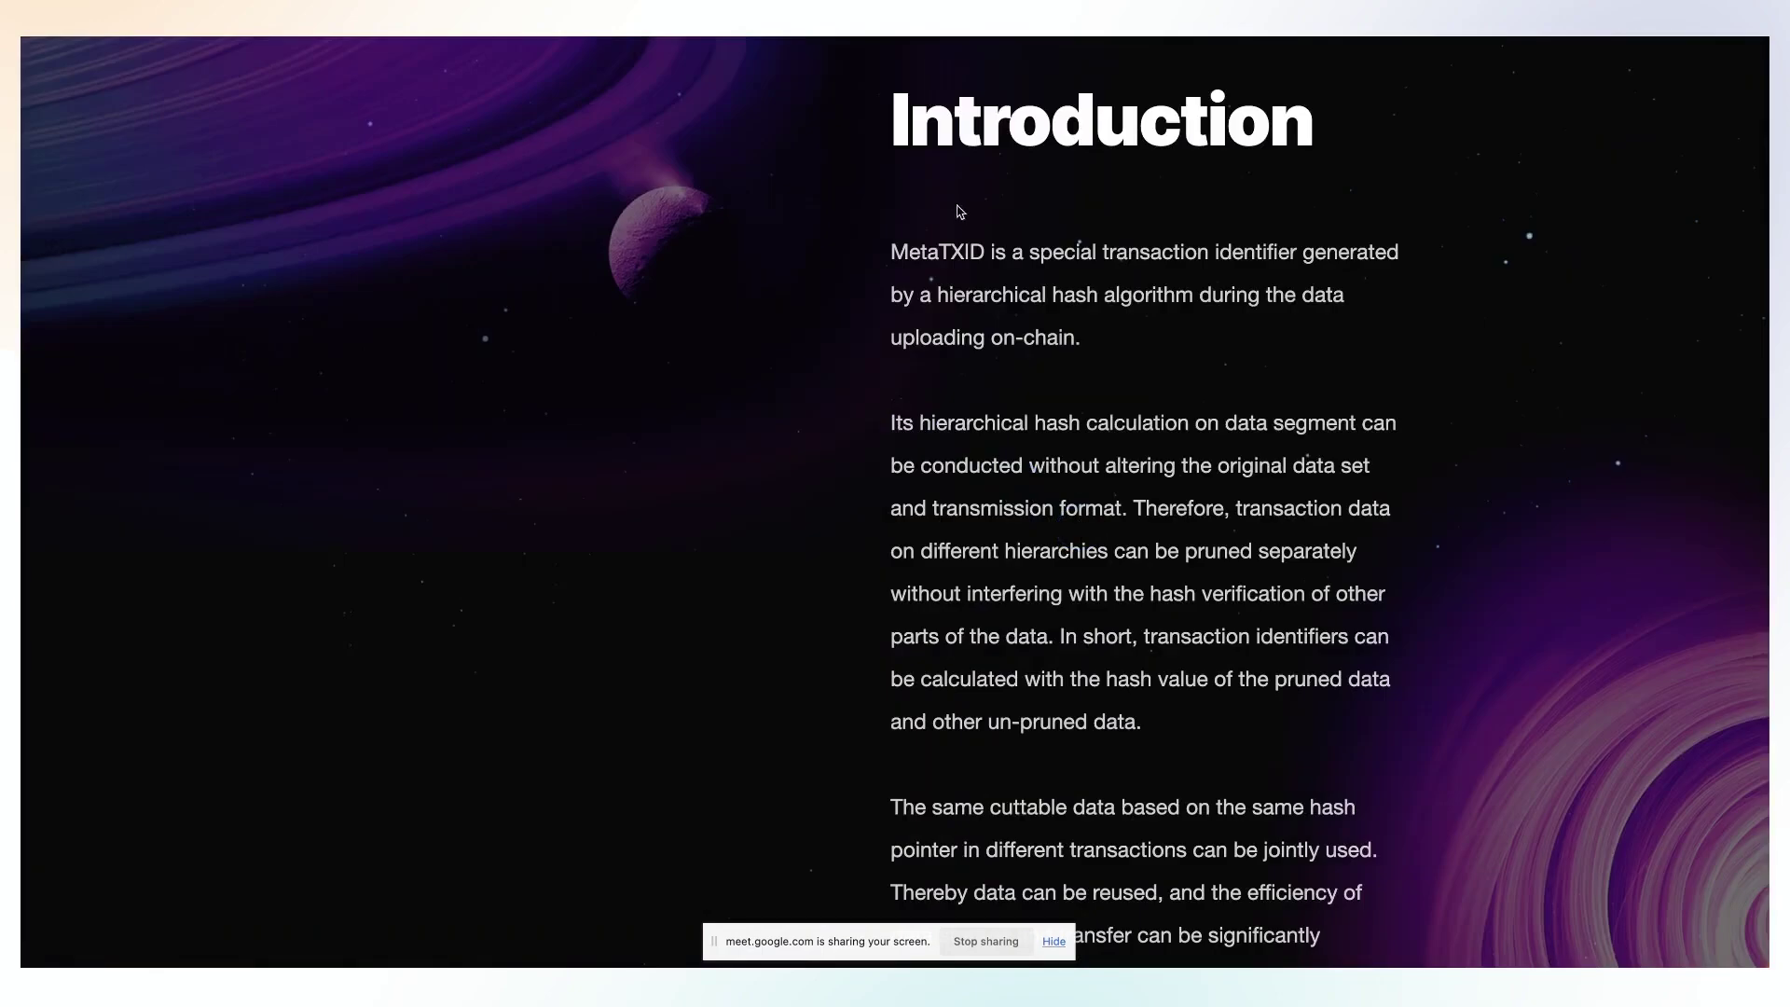
{"action": "key", "text": "ctrl+Tab"}
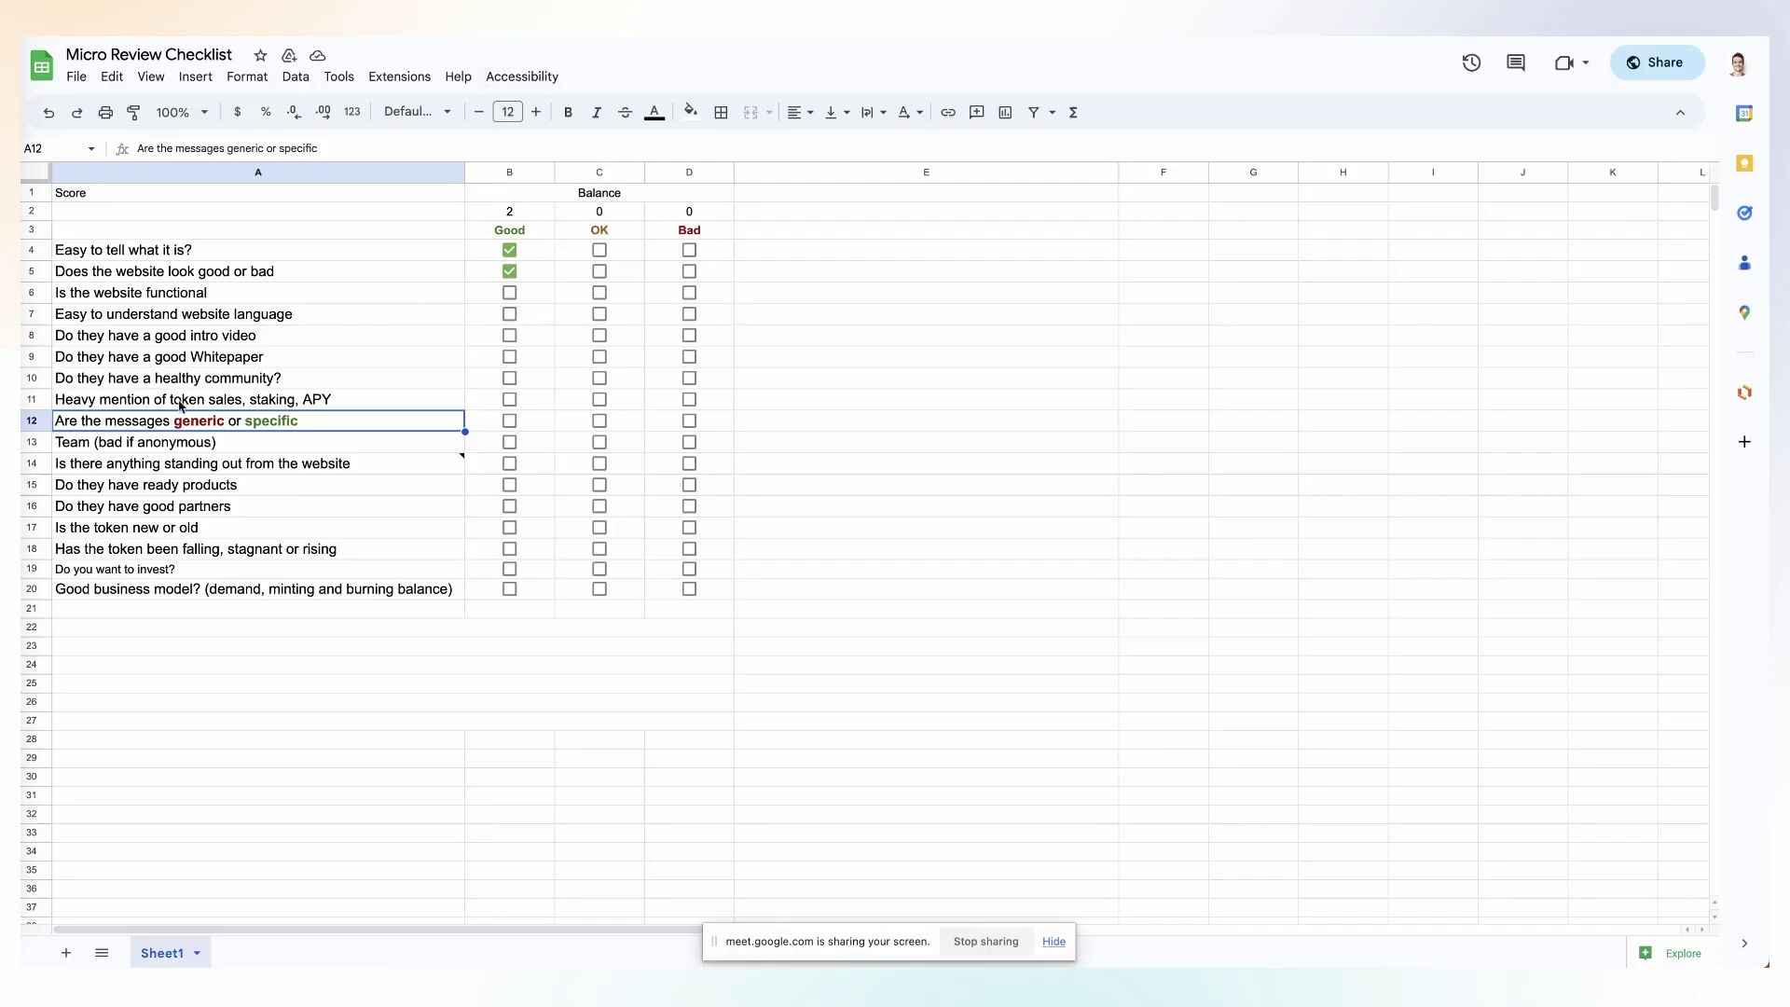
{"action": "left_click", "coordinate": [509, 420]}
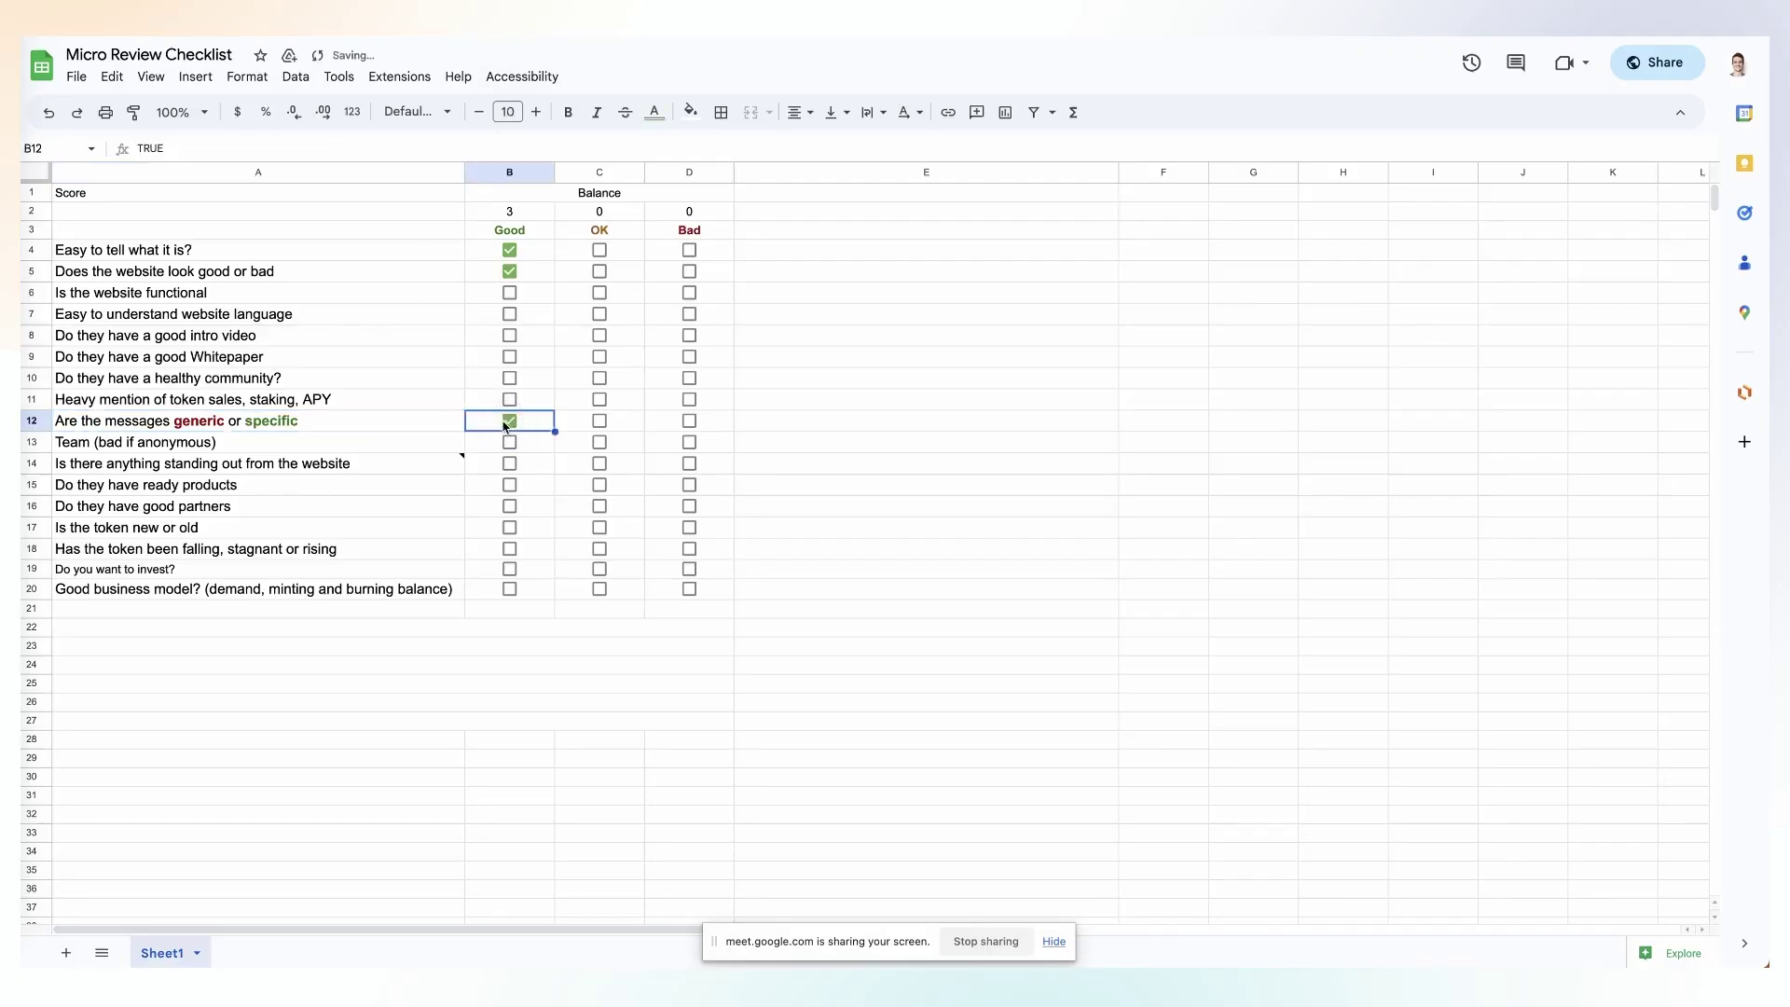
- Rate the Team criterion as OK only, without a Bad mark, and "Do they have a good Whitepaper" as Good
{"action": "key", "text": "ctrl+shift+Tab"}
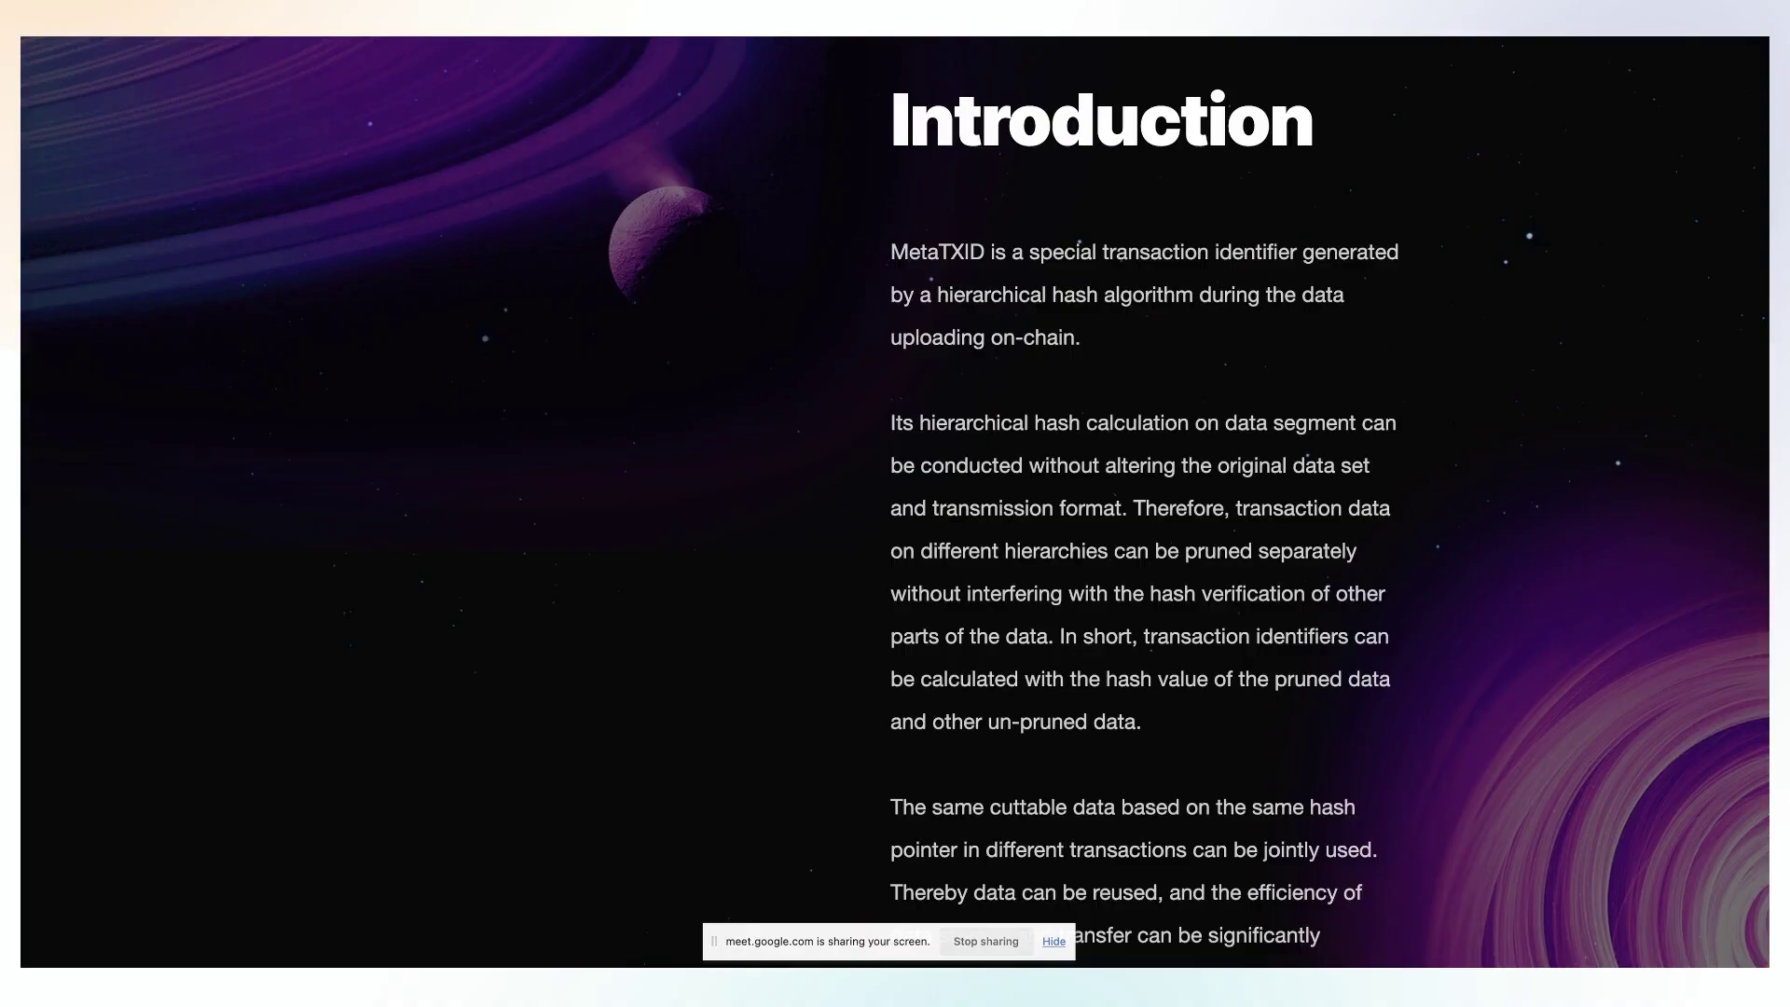
{"action": "key", "text": "ctrl+Tab"}
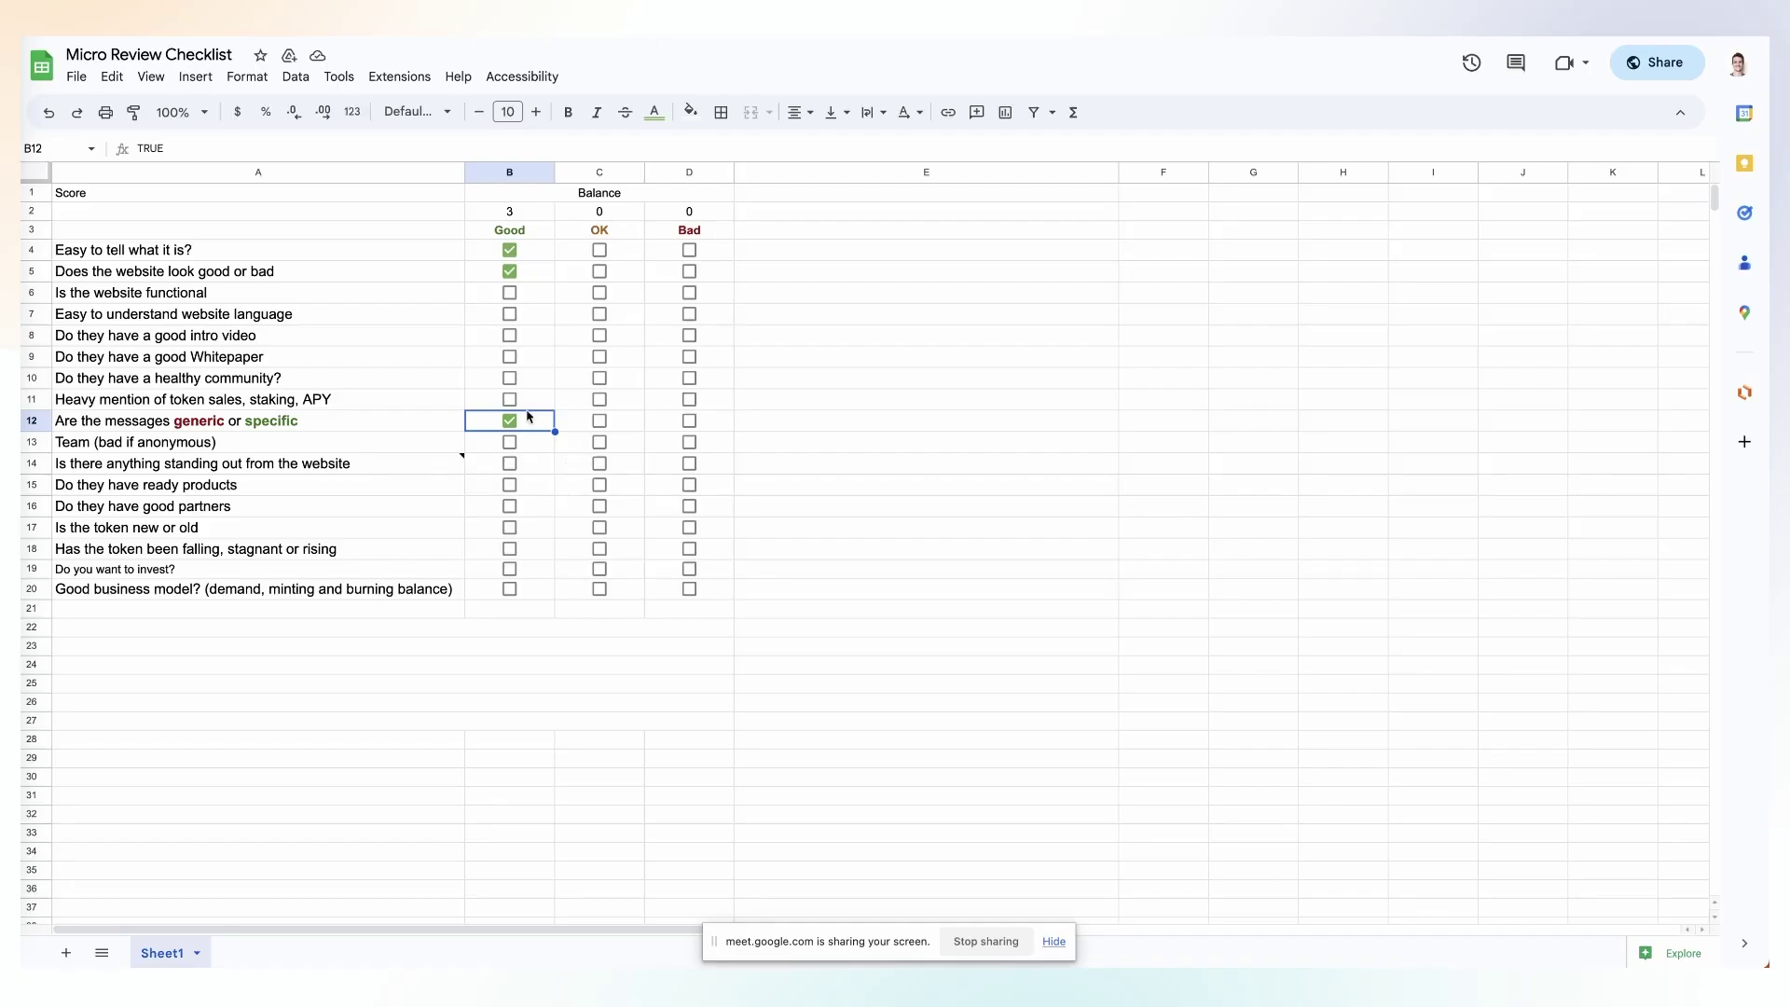
{"action": "left_click", "coordinate": [601, 446]}
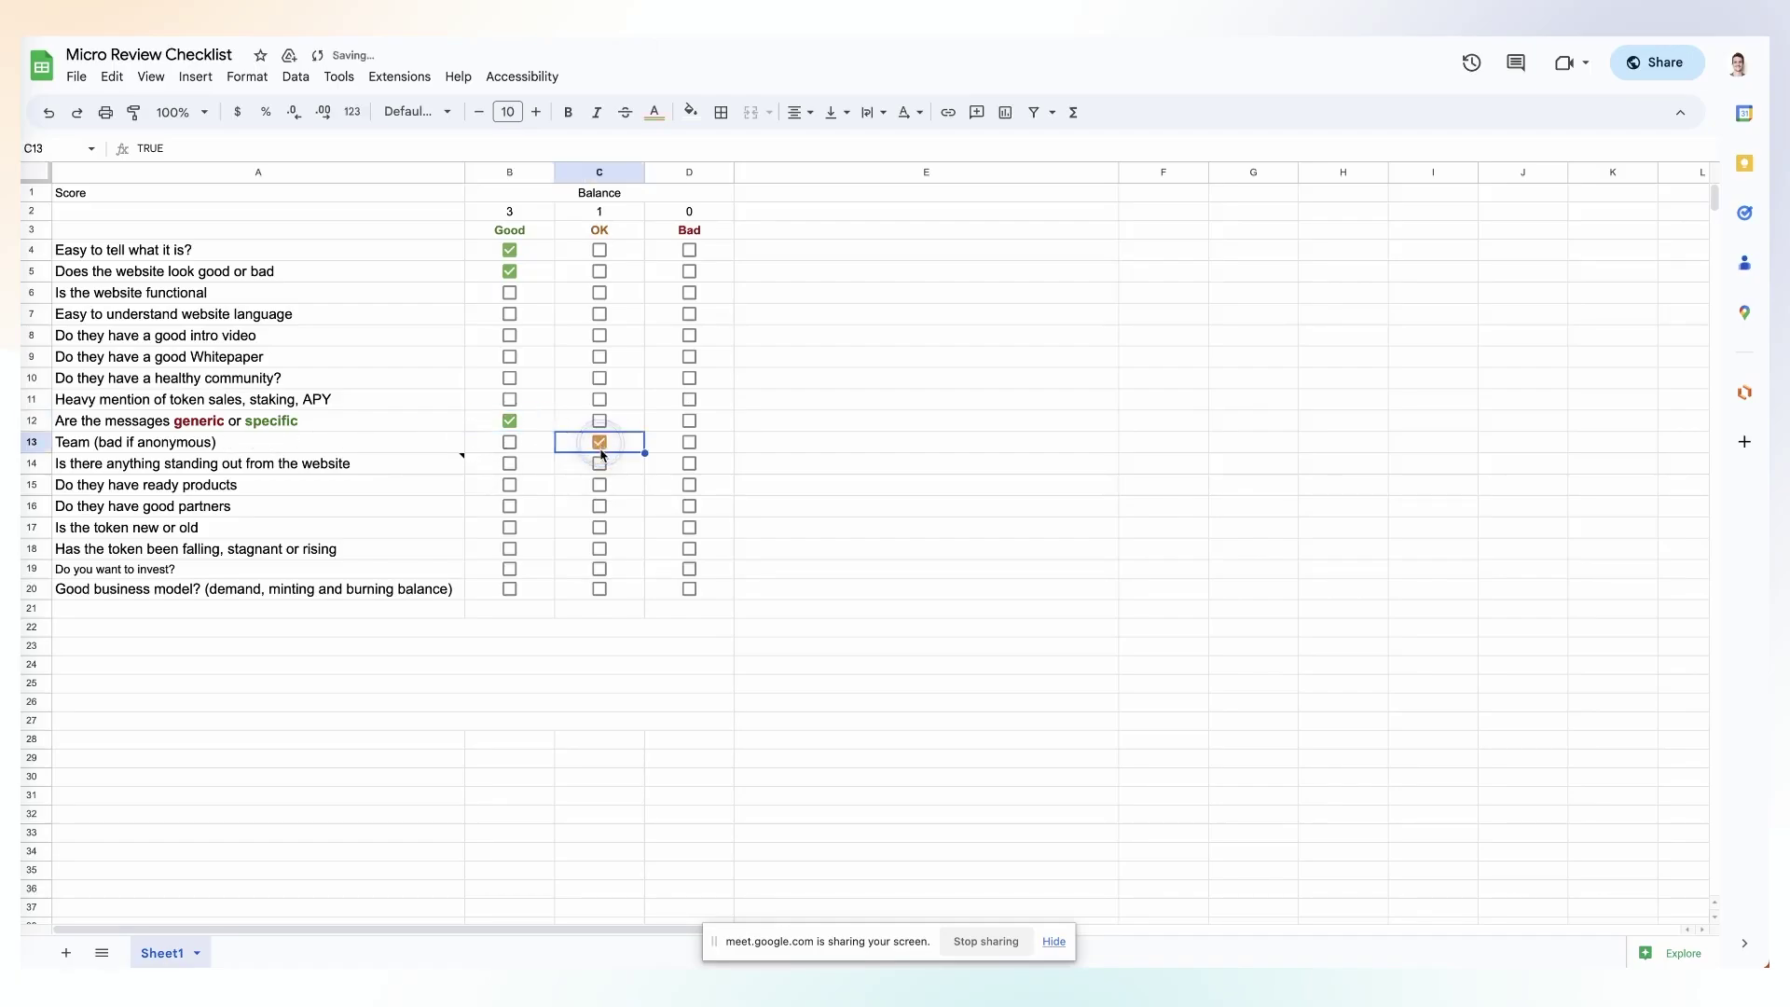
{"action": "left_click", "coordinate": [691, 445]}
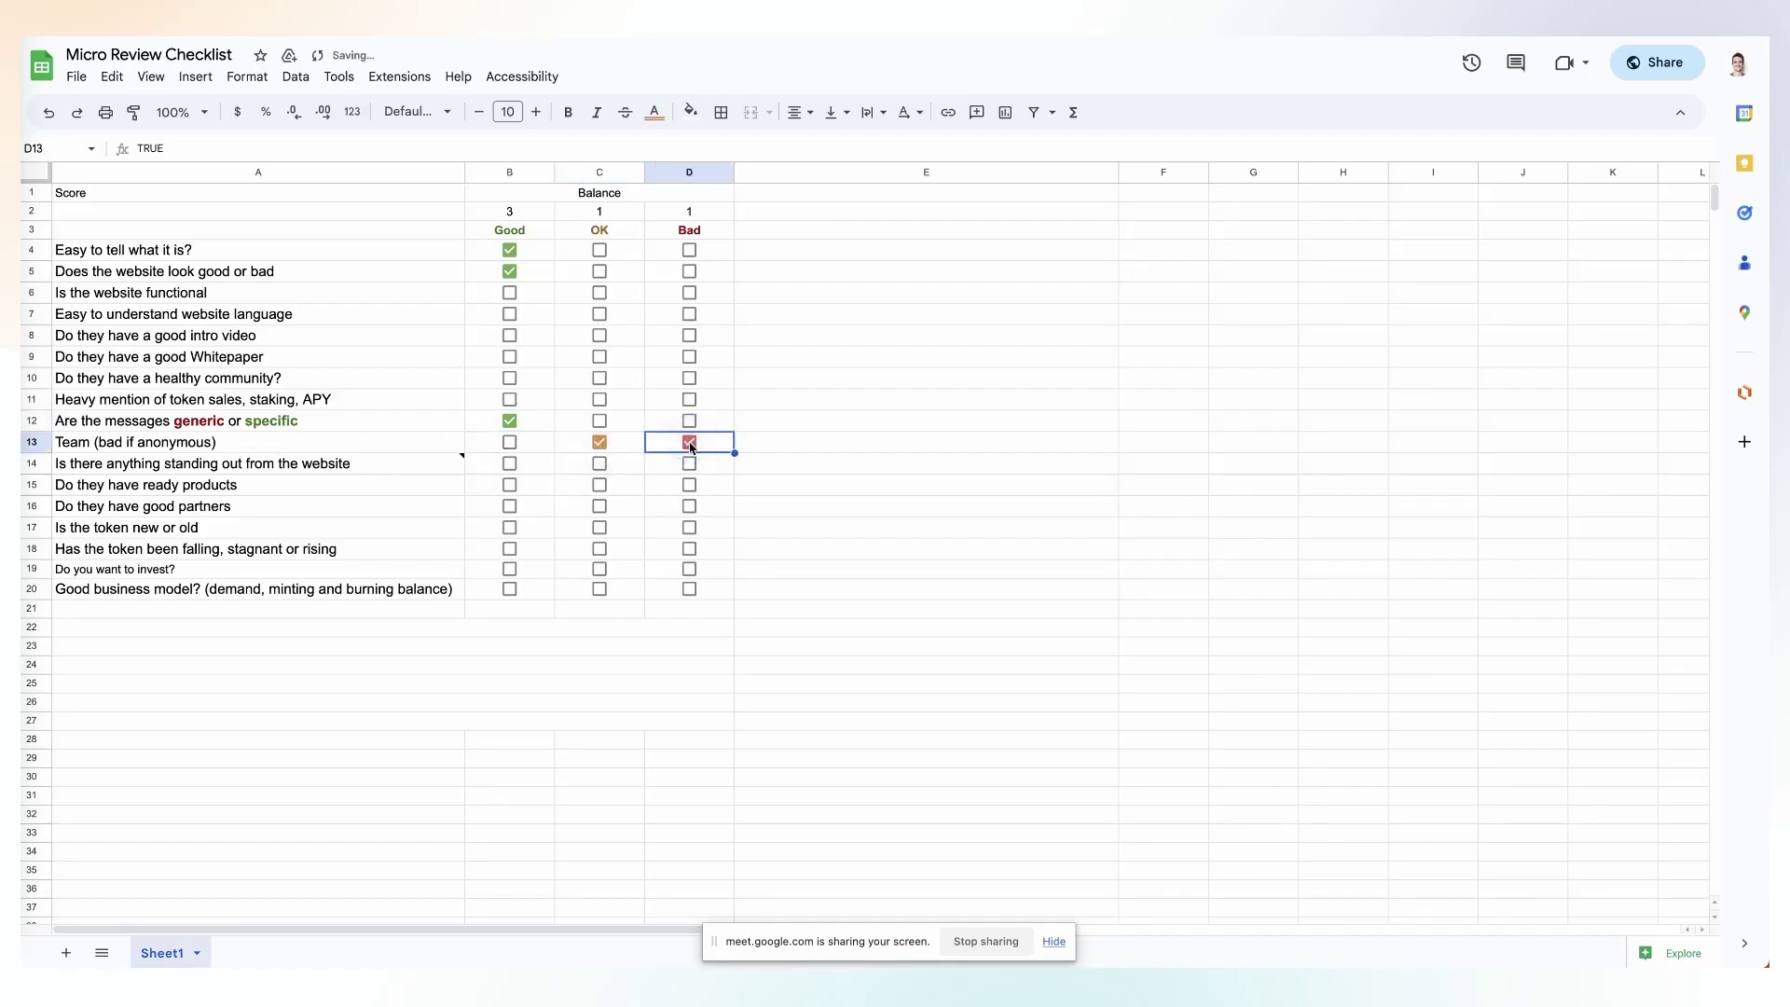
{"action": "left_click", "coordinate": [691, 445]}
{"action": "left_click", "coordinate": [881, 496]}
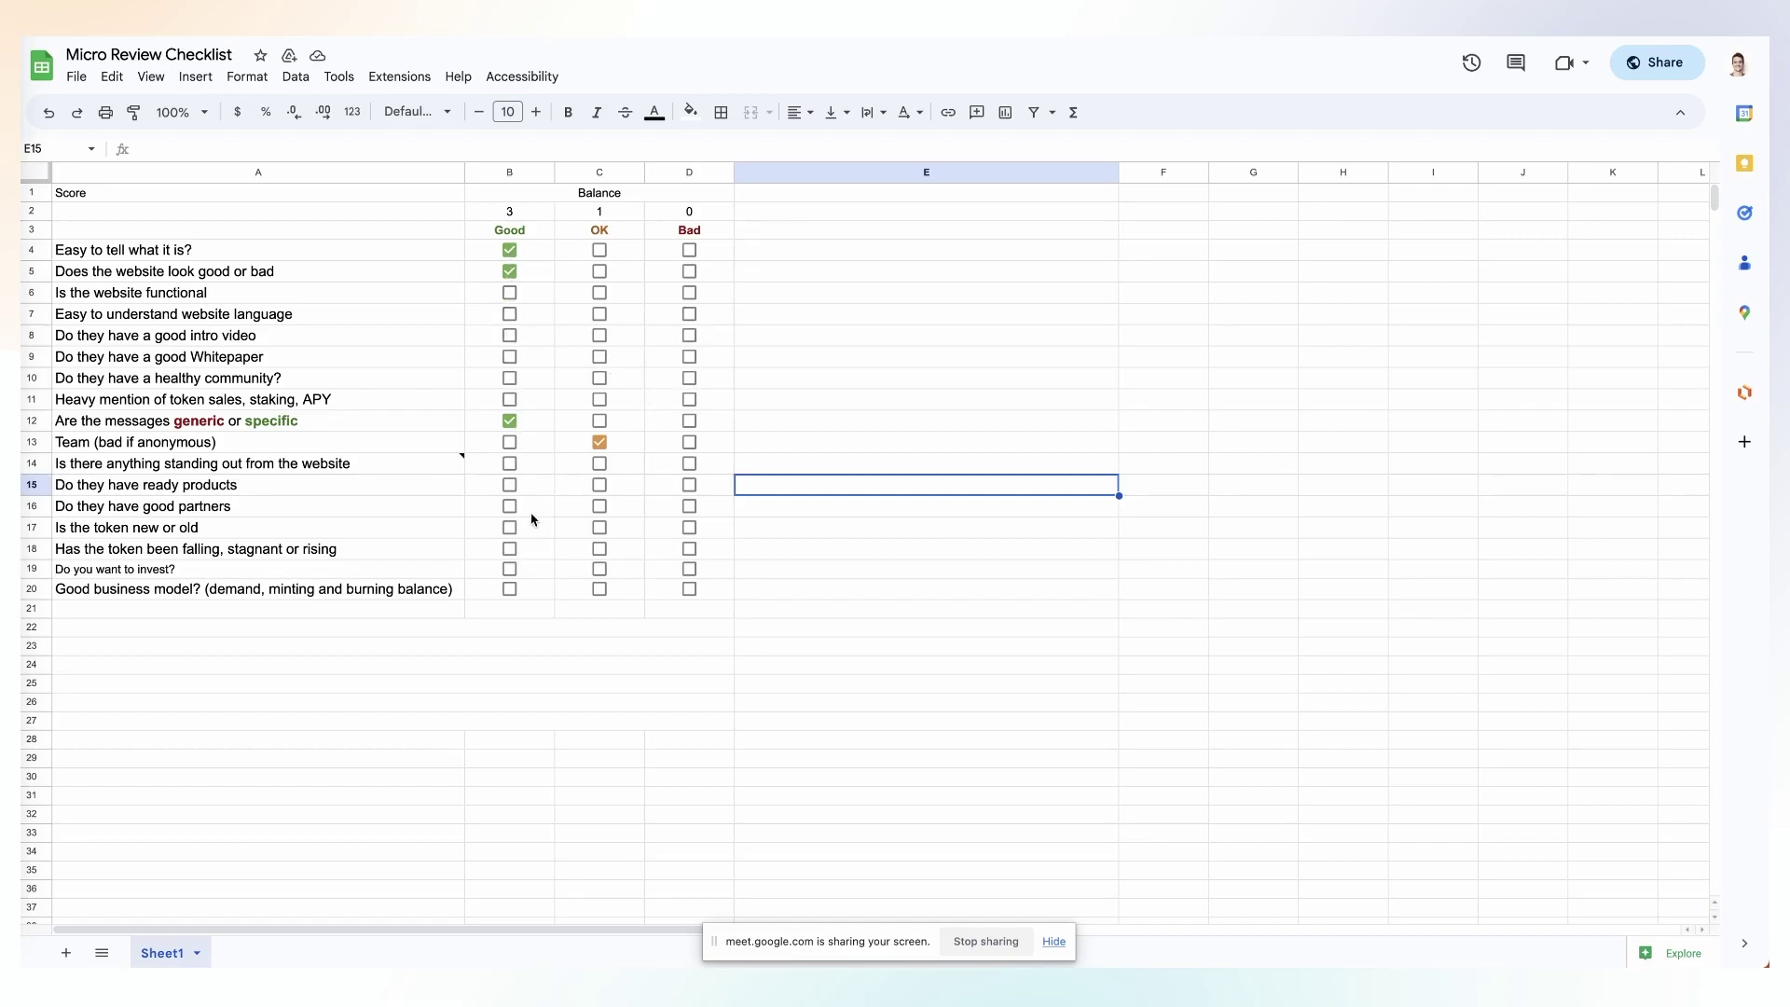
{"action": "left_click", "coordinate": [509, 356]}
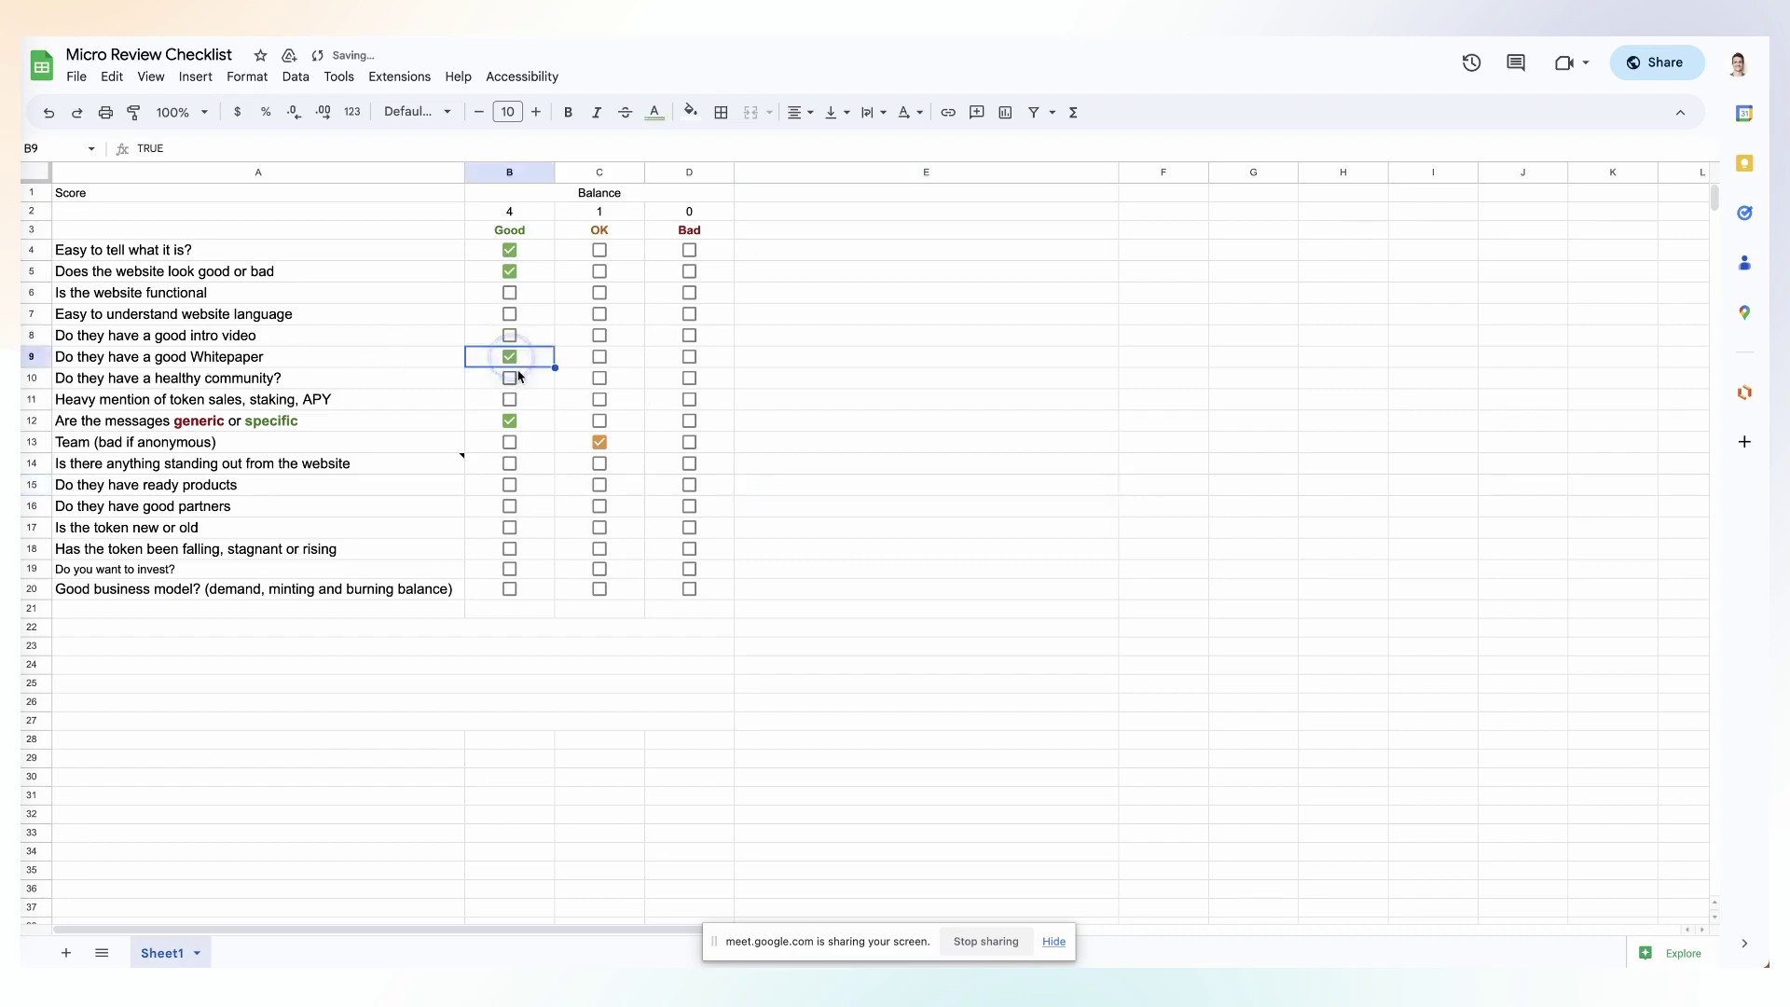
- Open the English version of the MVC Technical Documentation PDF from the MVC website's technical documentation page
{"action": "key", "text": "ctrl+Tab"}
{"action": "scroll", "coordinate": [699, 401], "scroll_direction": "down", "scroll_amount": 20}
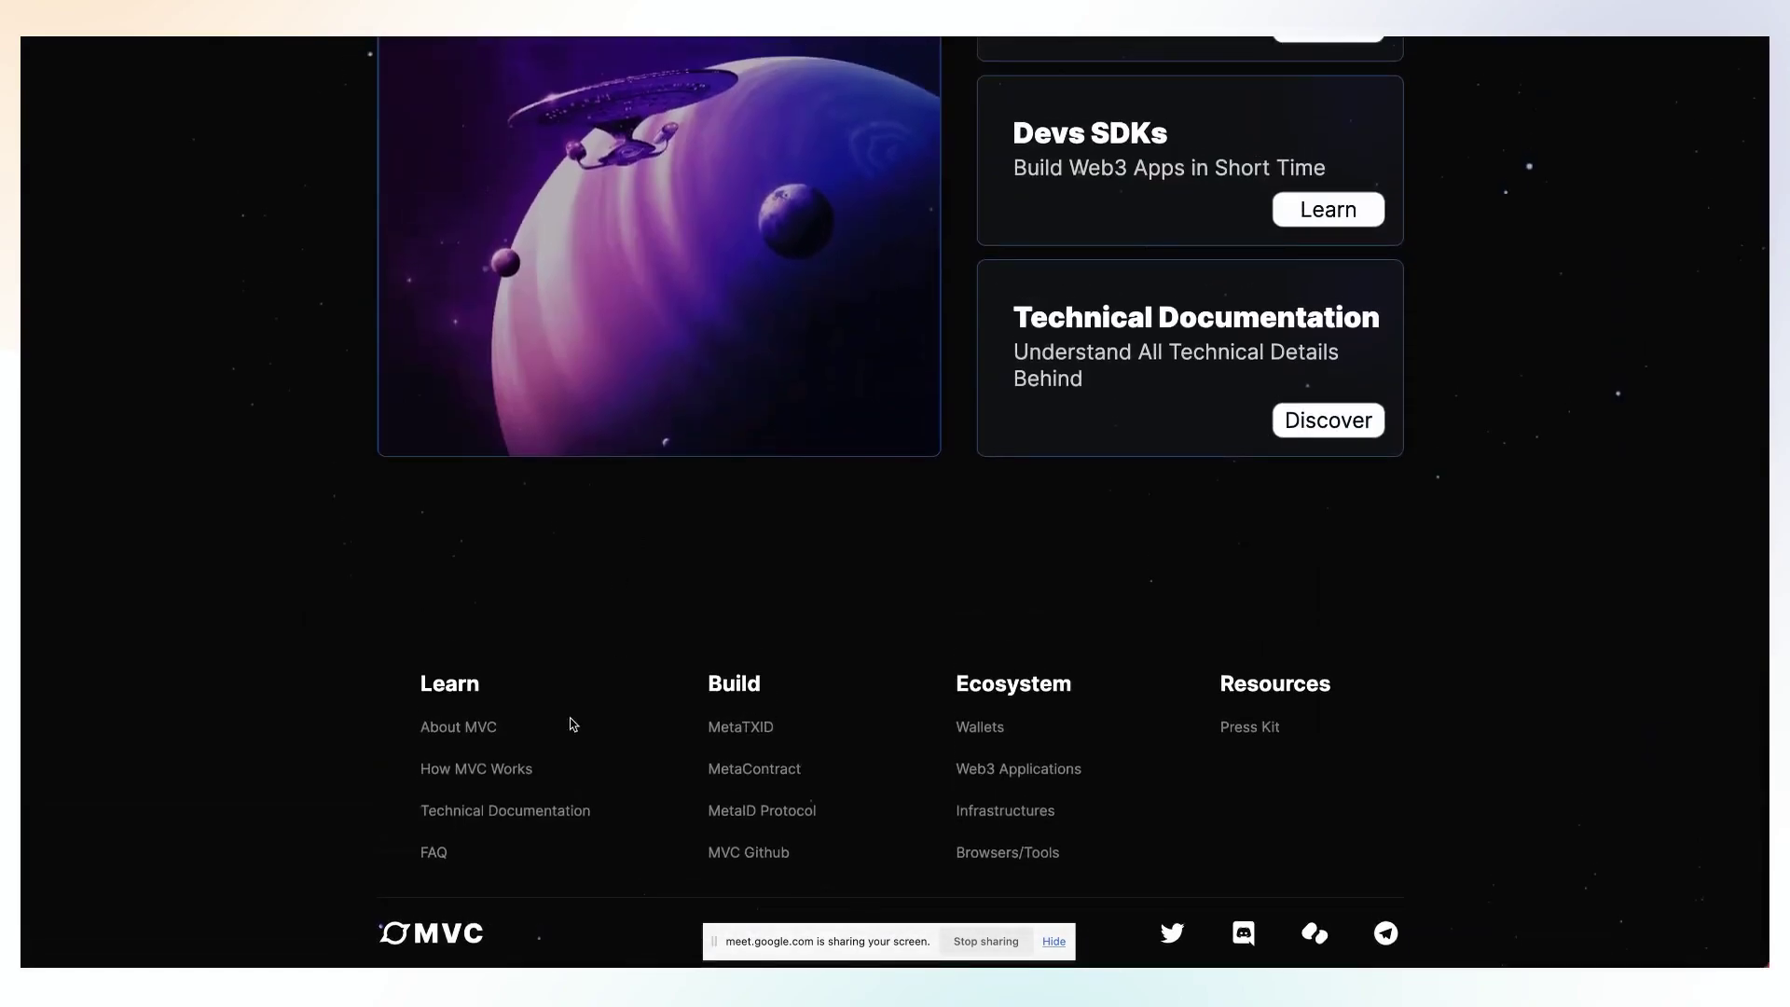
{"action": "left_click", "coordinate": [506, 810]}
{"action": "scroll", "coordinate": [512, 820], "scroll_direction": "down", "scroll_amount": 10}
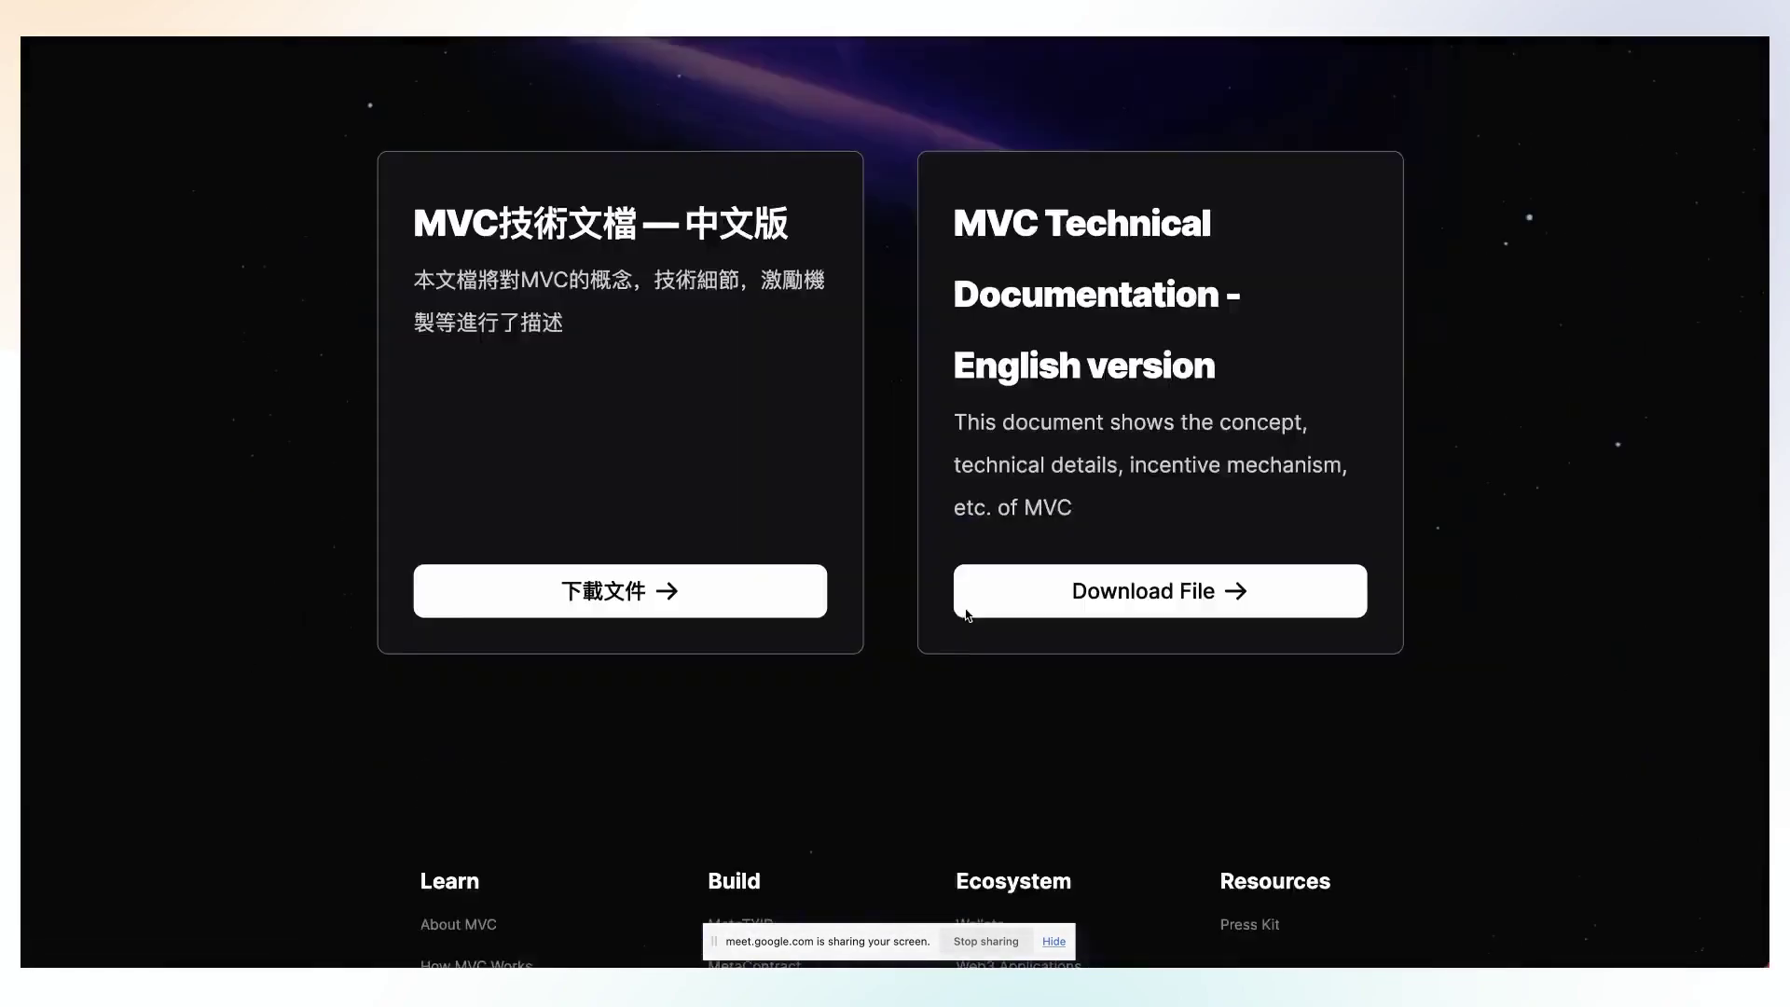
{"action": "scroll", "coordinate": [1079, 457], "scroll_direction": "up", "scroll_amount": 2}
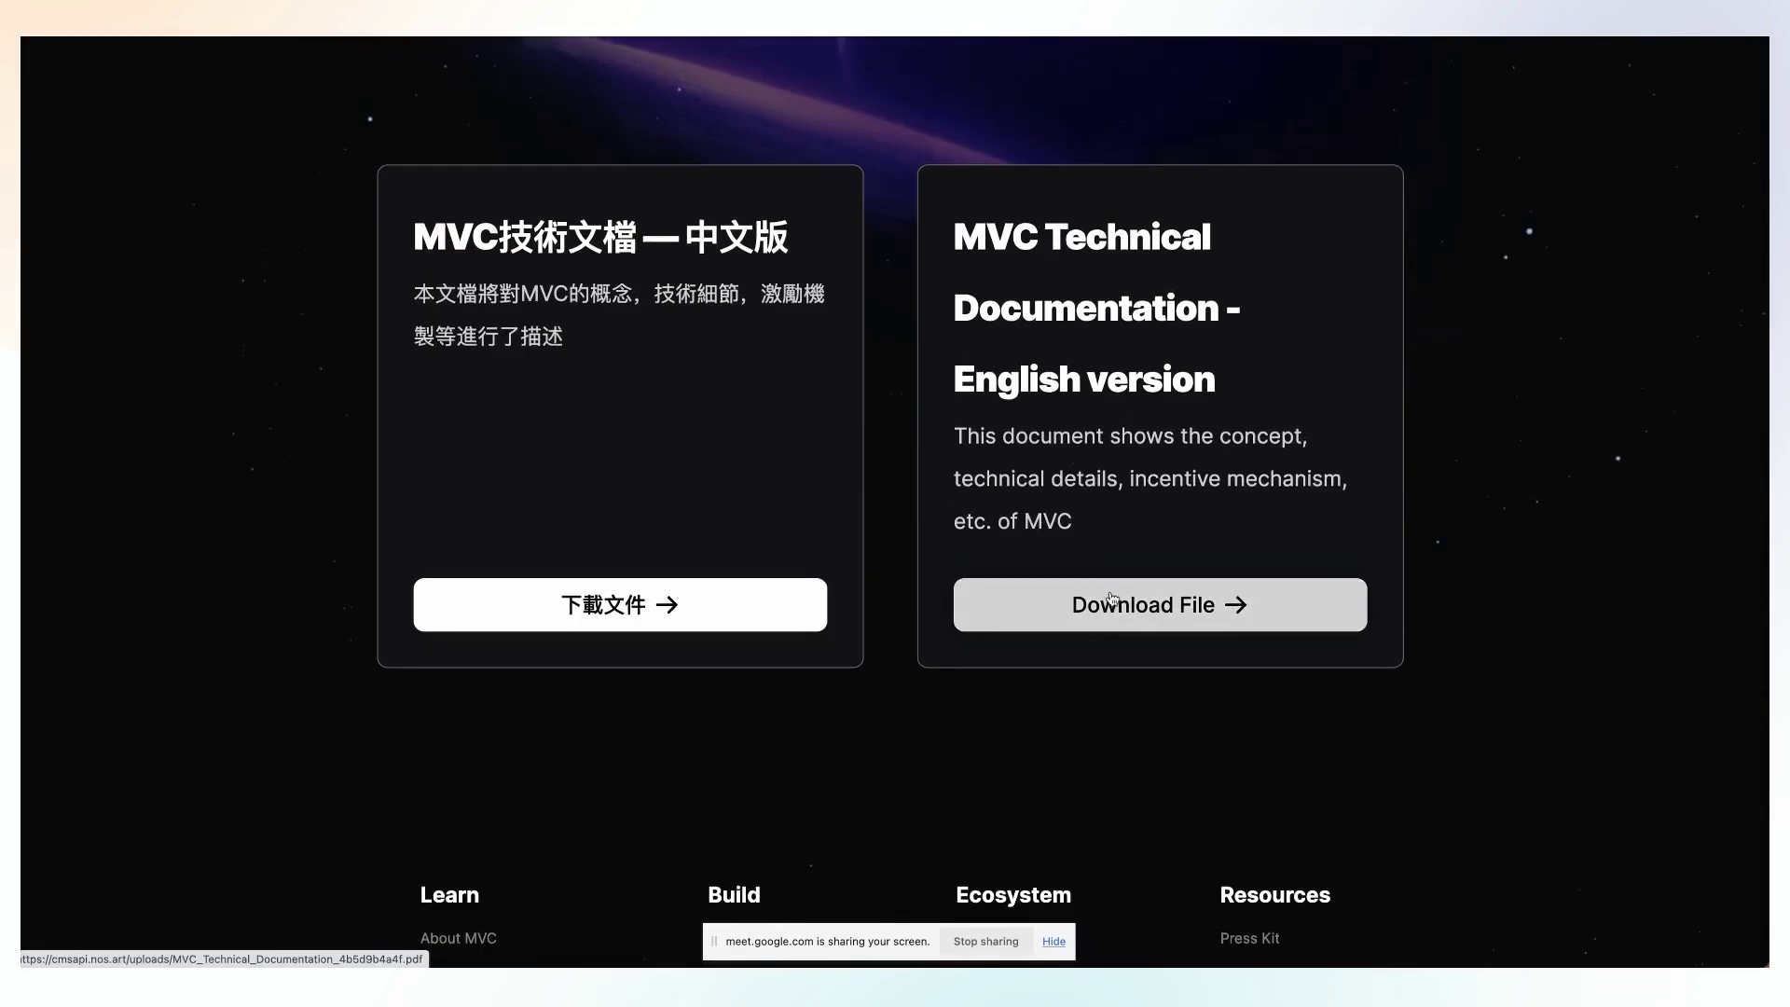
{"action": "left_click", "coordinate": [1111, 598]}
- Look through the opening pages of the MVC Technical Documentation, from the Abstract to The MVC Solution on page 4
{"action": "left_click", "coordinate": [120, 351]}
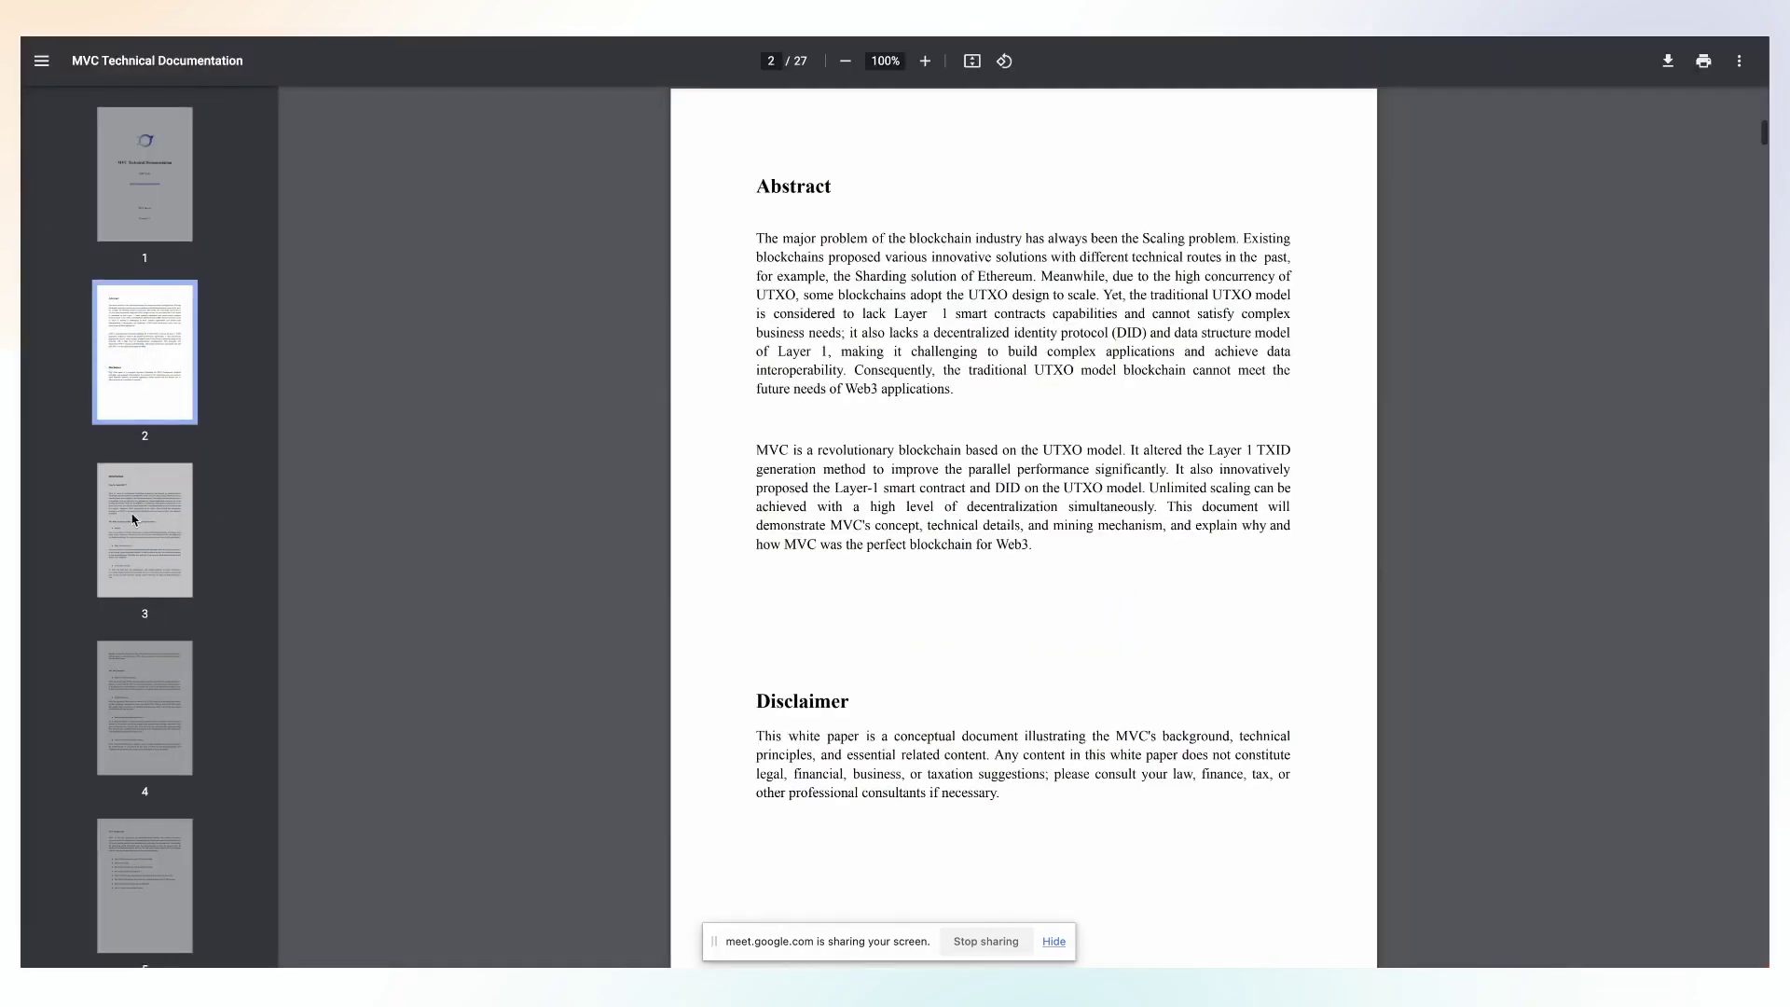
{"action": "left_click", "coordinate": [181, 506]}
{"action": "scroll", "coordinate": [212, 487], "scroll_direction": "down", "scroll_amount": 3}
{"action": "left_click", "coordinate": [147, 438]}
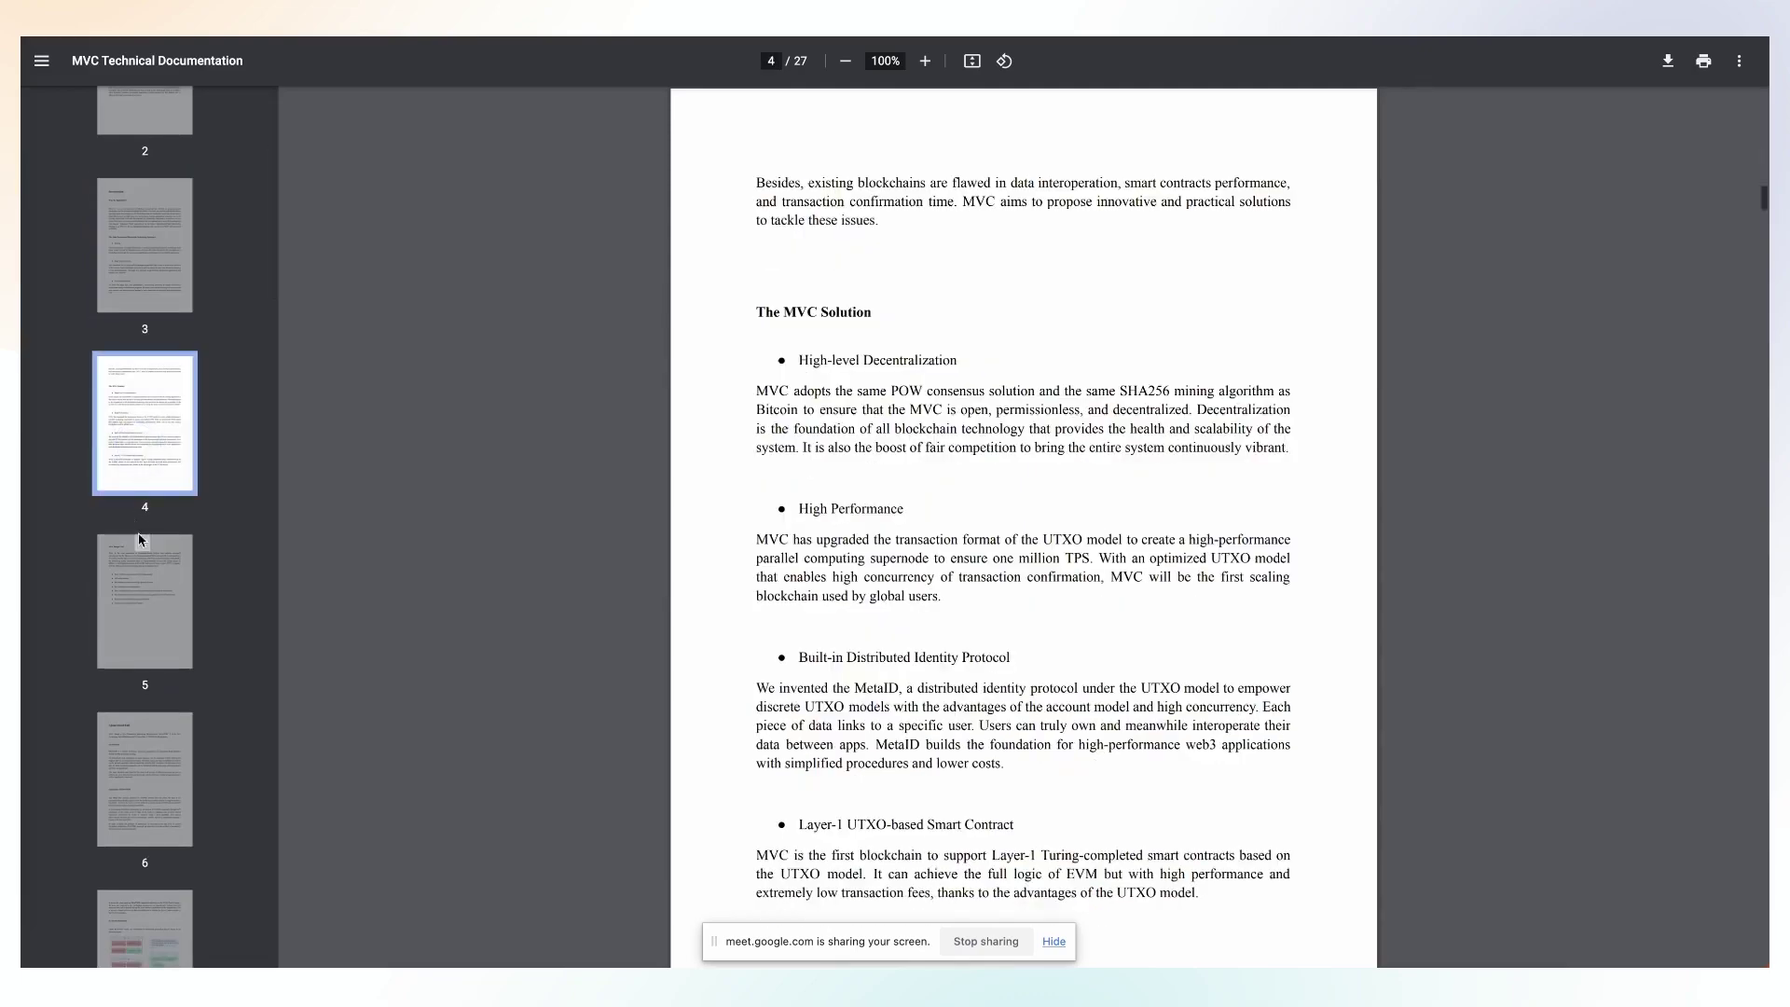
- Read the MVC Design Goal on page 5 and both Abstract paragraphs on page 2 of the MVC Technical Documentation
{"action": "left_click", "coordinate": [139, 578]}
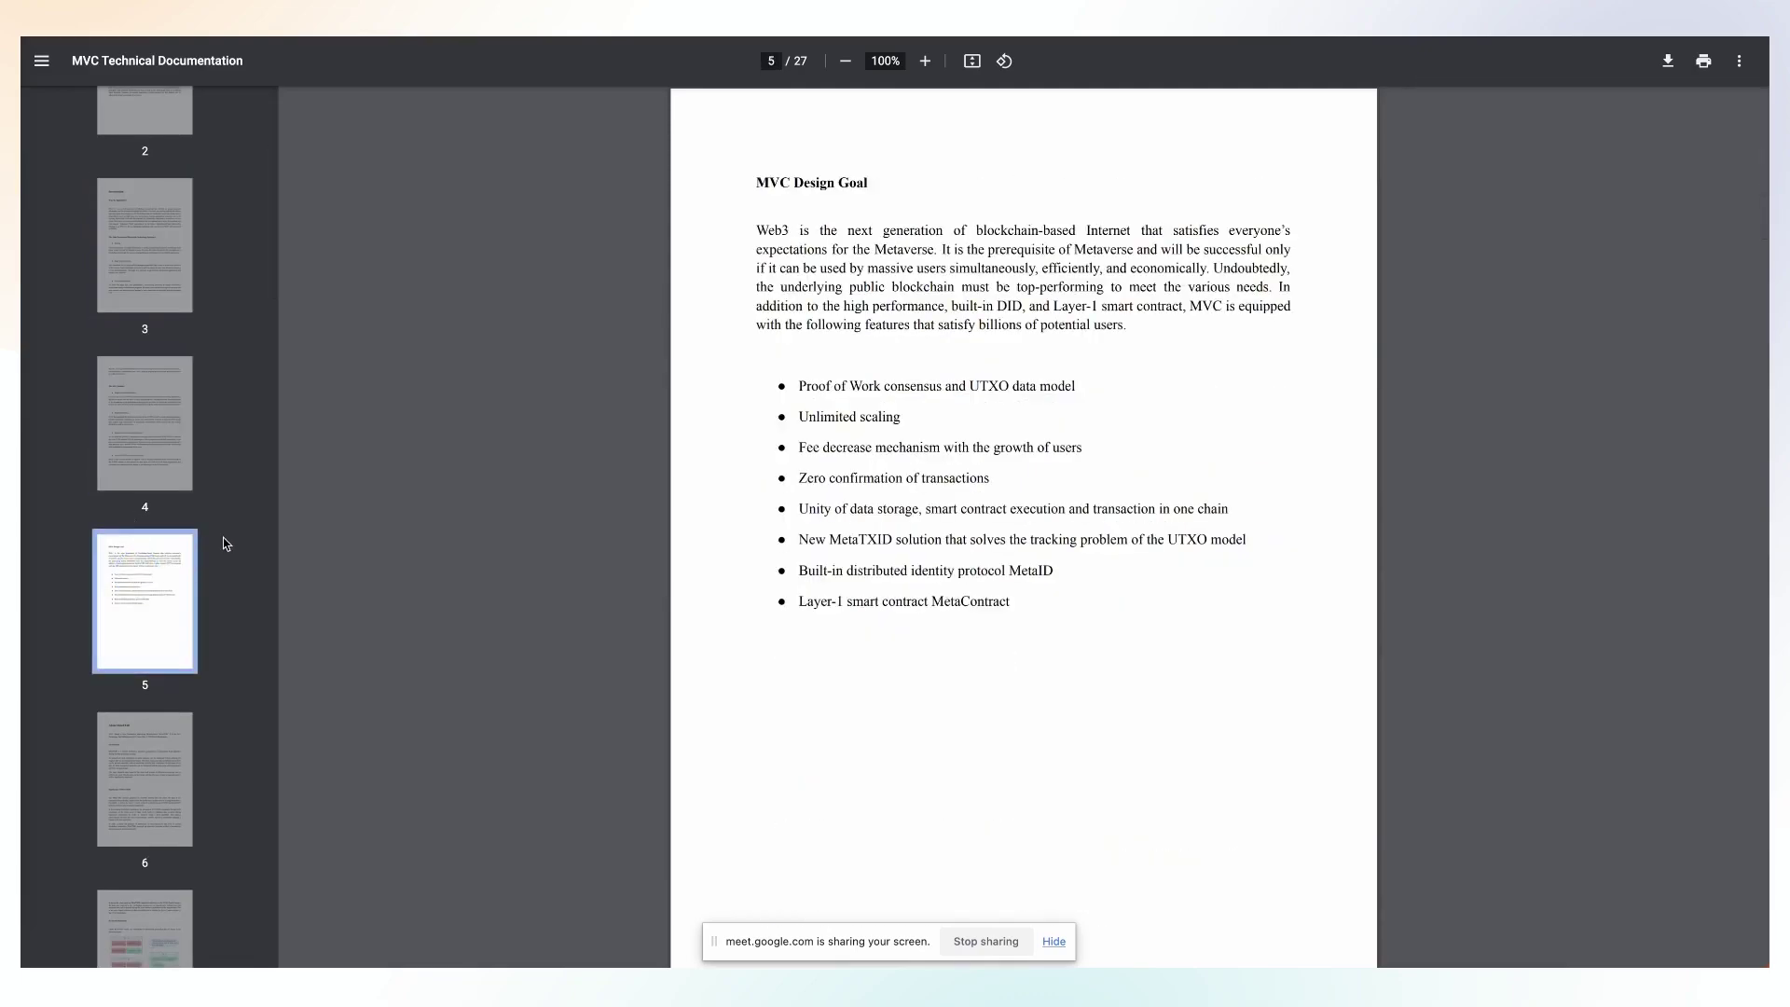
{"action": "scroll", "coordinate": [167, 504], "scroll_direction": "up", "scroll_amount": 3}
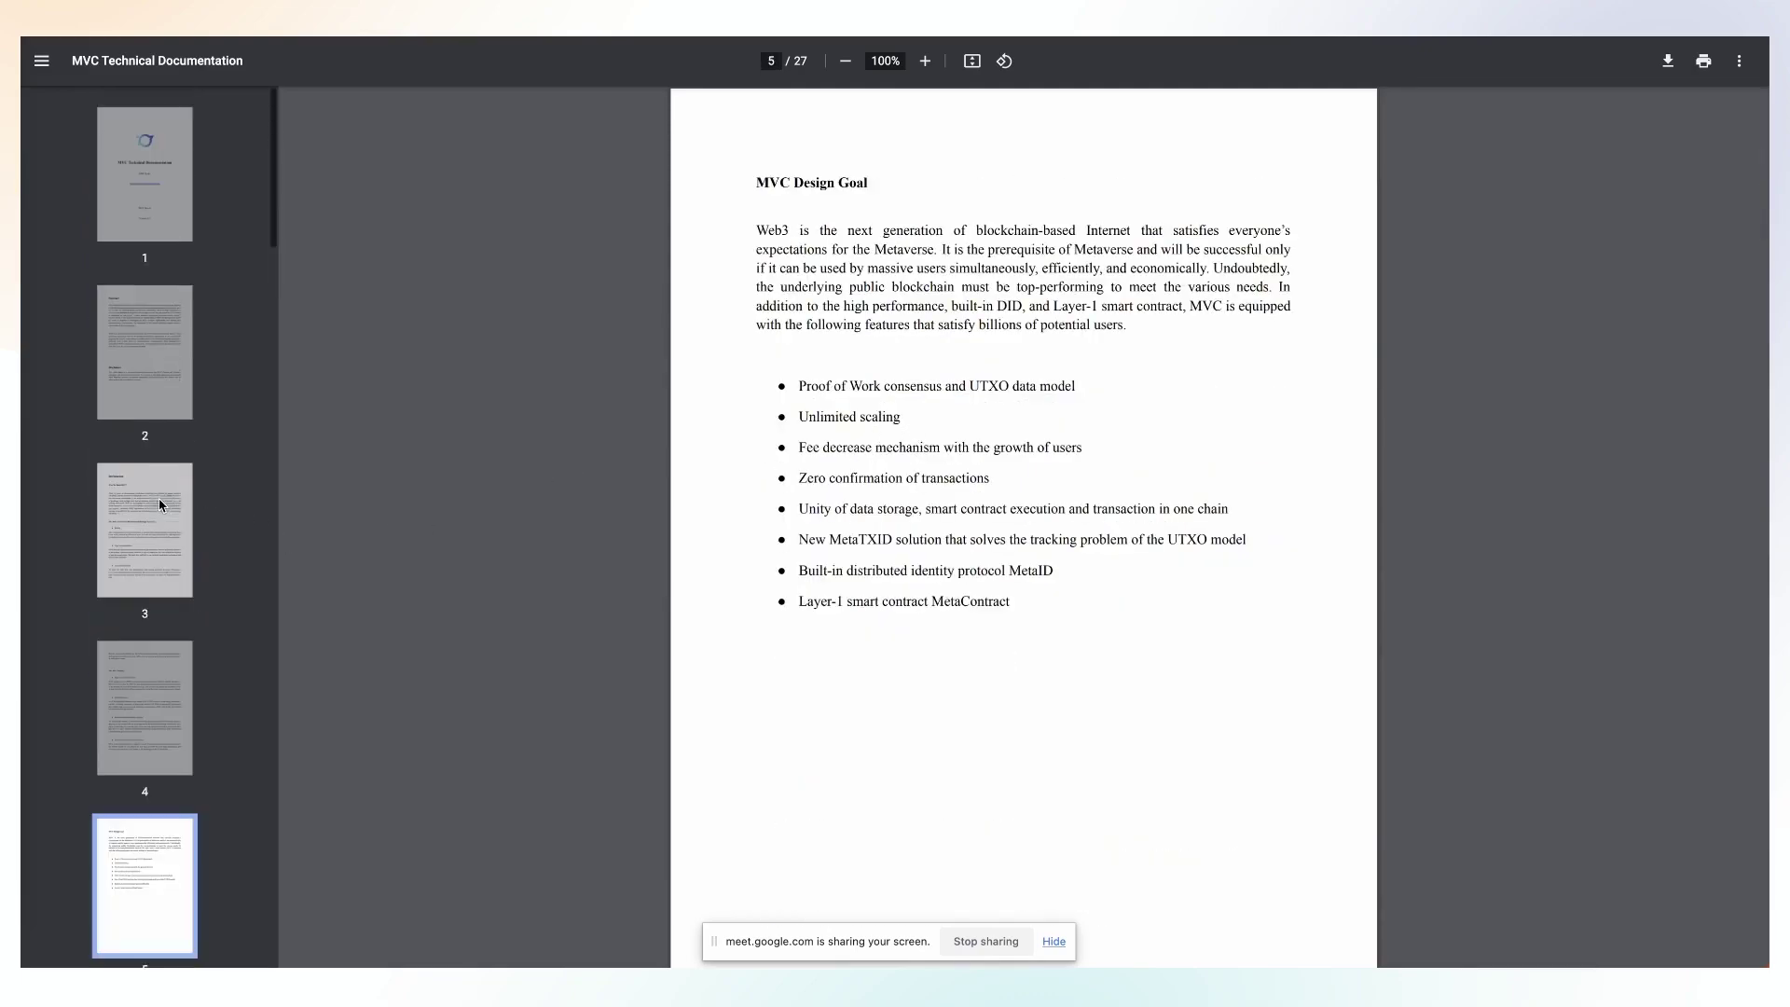
{"action": "left_click", "coordinate": [144, 355]}
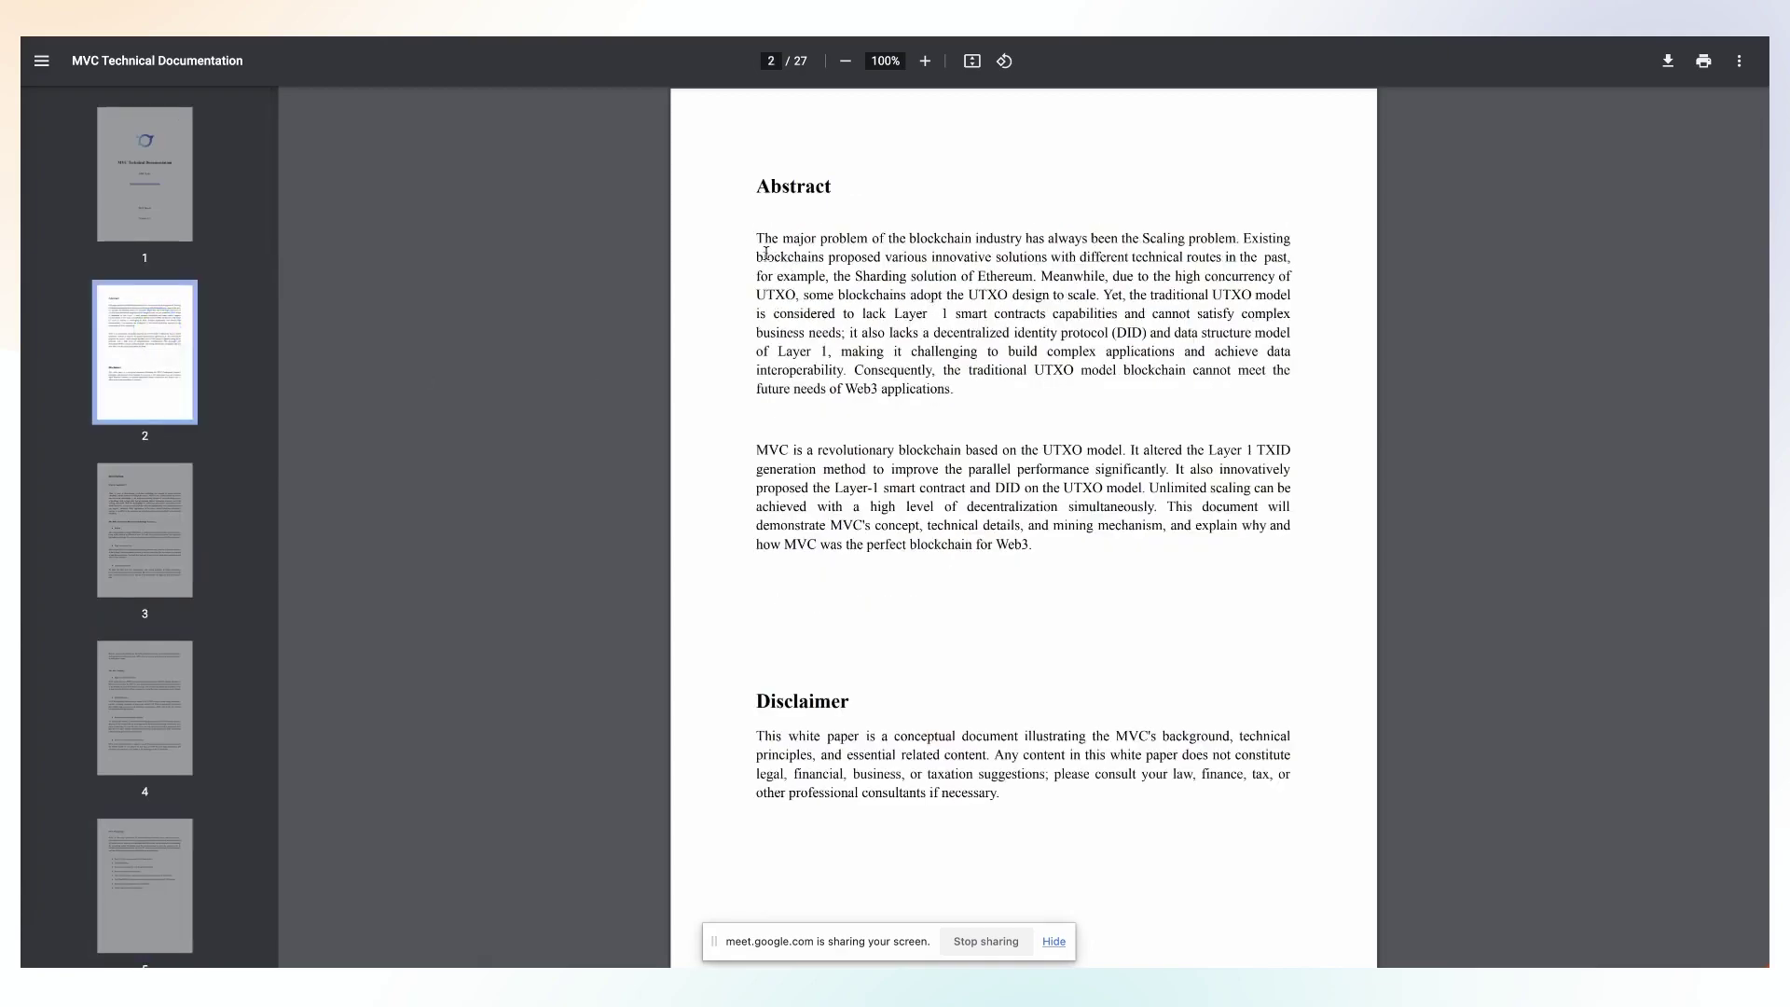
{"action": "left_click_drag", "start_coordinate": [755, 237], "coordinate": [1028, 523]}
{"action": "left_click", "coordinate": [1027, 523]}
{"action": "left_click_drag", "start_coordinate": [757, 449], "coordinate": [1059, 506]}
{"action": "left_click", "coordinate": [1059, 506]}
- Leave the PDF and rate "Heavy mention of token sales, staking, APY" as Good in the Micro Review Checklist after checking the MVC website
{"action": "key", "text": "alt+Left"}
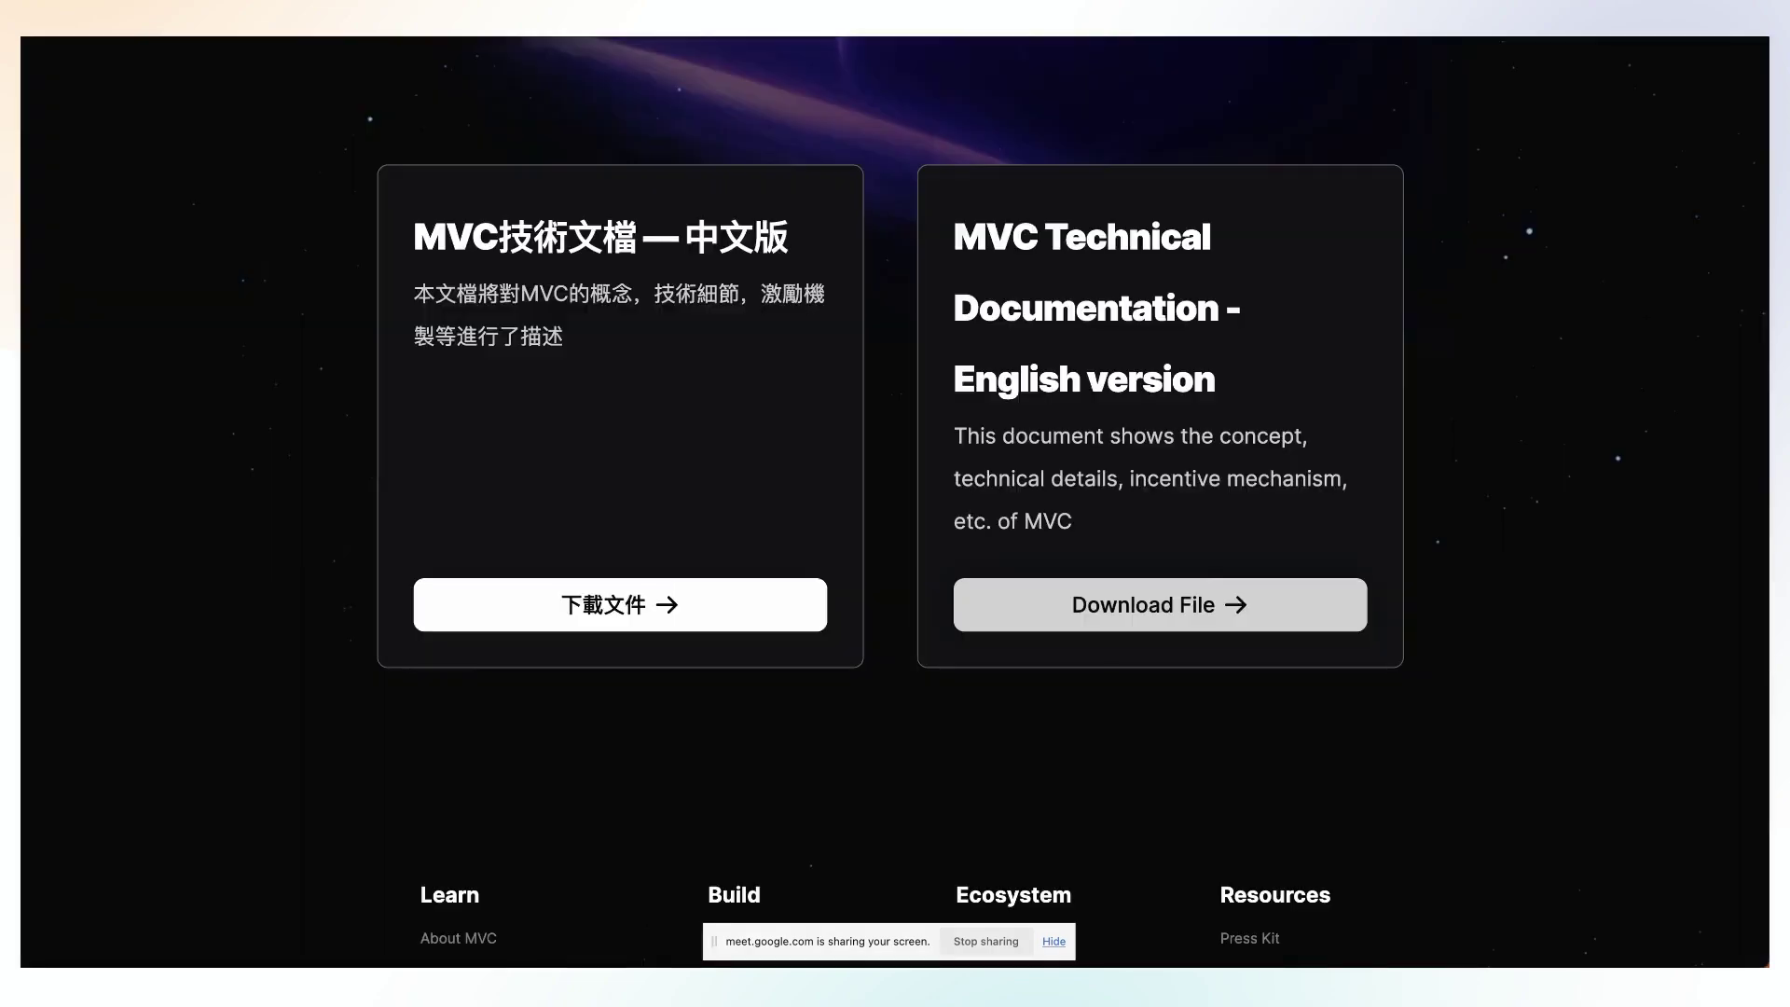
{"action": "scroll", "coordinate": [817, 370], "scroll_direction": "up", "scroll_amount": 6}
{"action": "scroll", "coordinate": [817, 370], "scroll_direction": "up", "scroll_amount": 1}
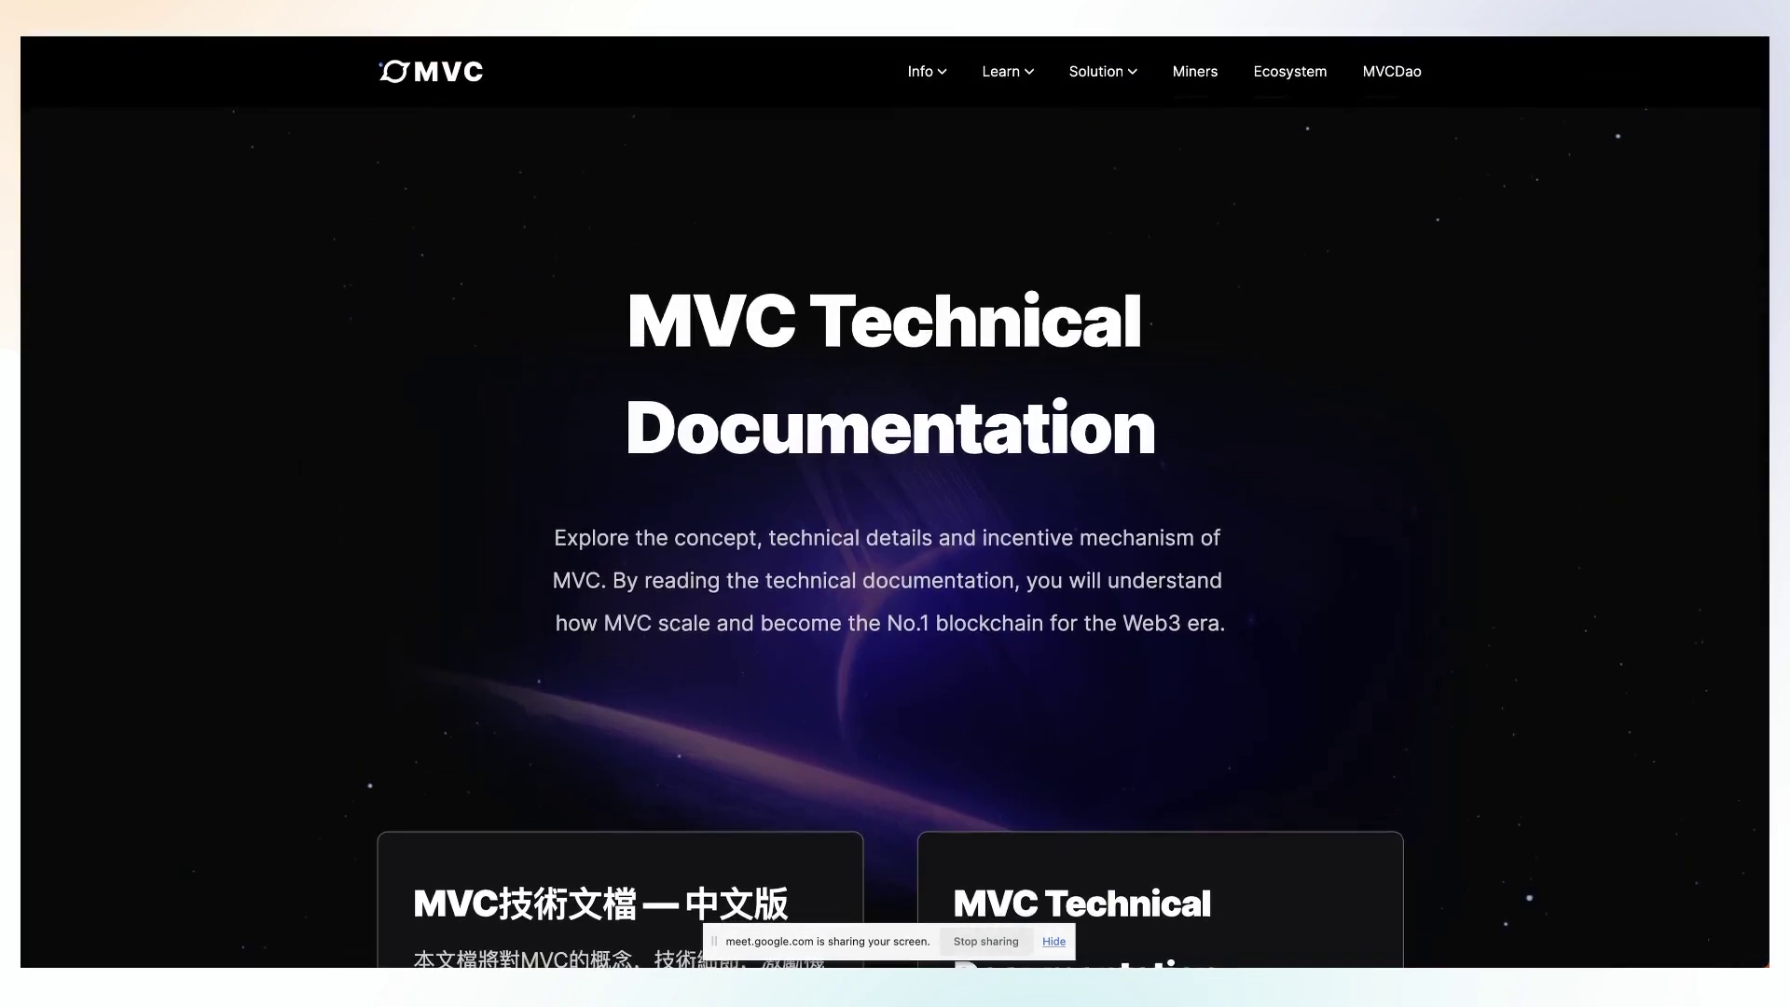
{"action": "key", "text": "ctrl+Tab"}
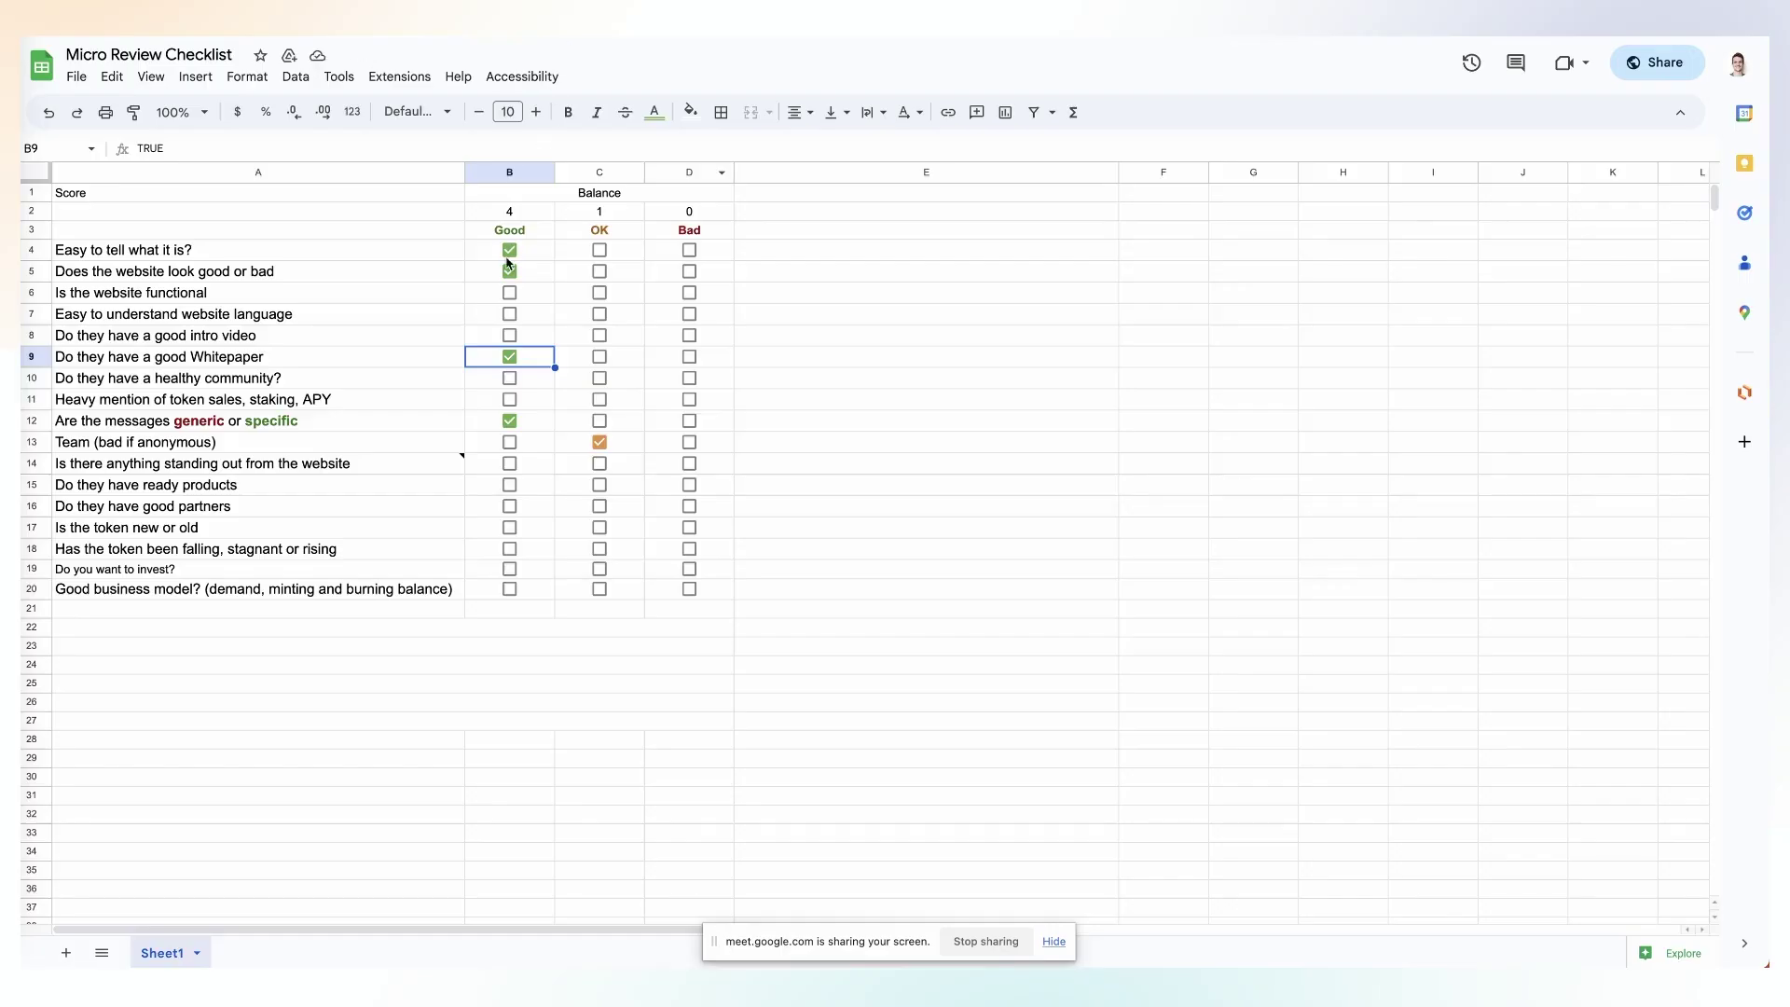
{"action": "left_click", "coordinate": [87, 403]}
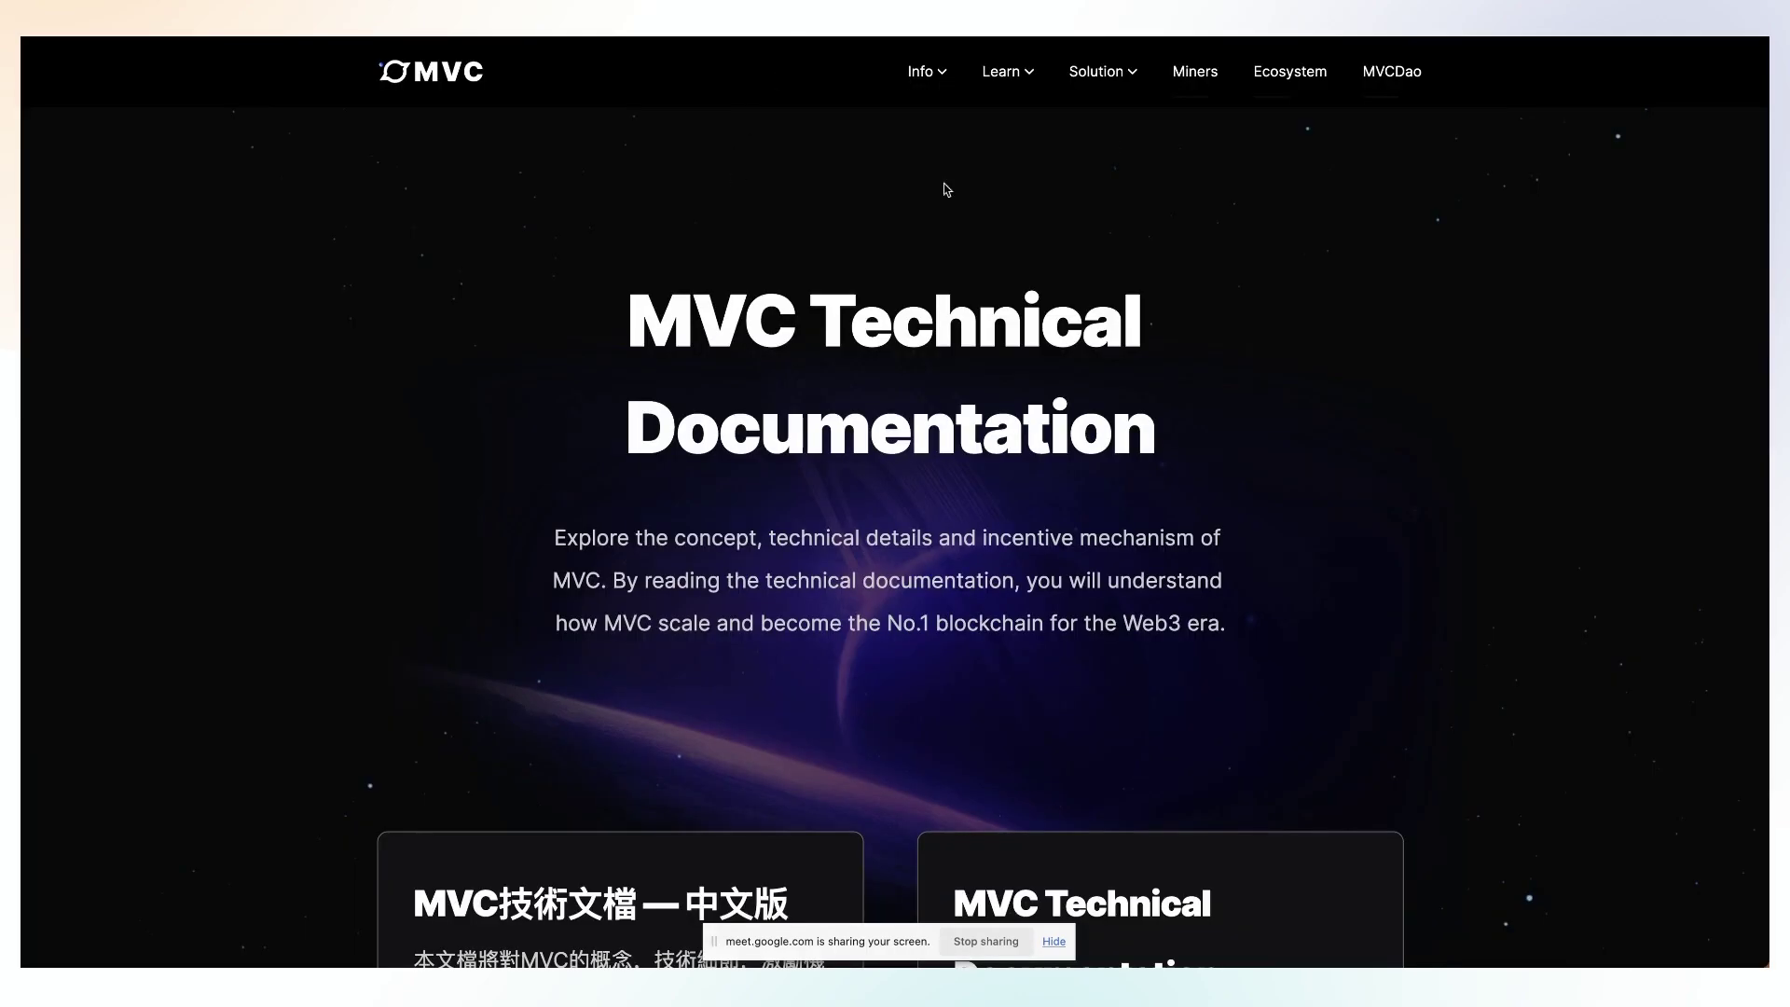
{"action": "scroll", "coordinate": [948, 311], "scroll_direction": "down", "scroll_amount": 4}
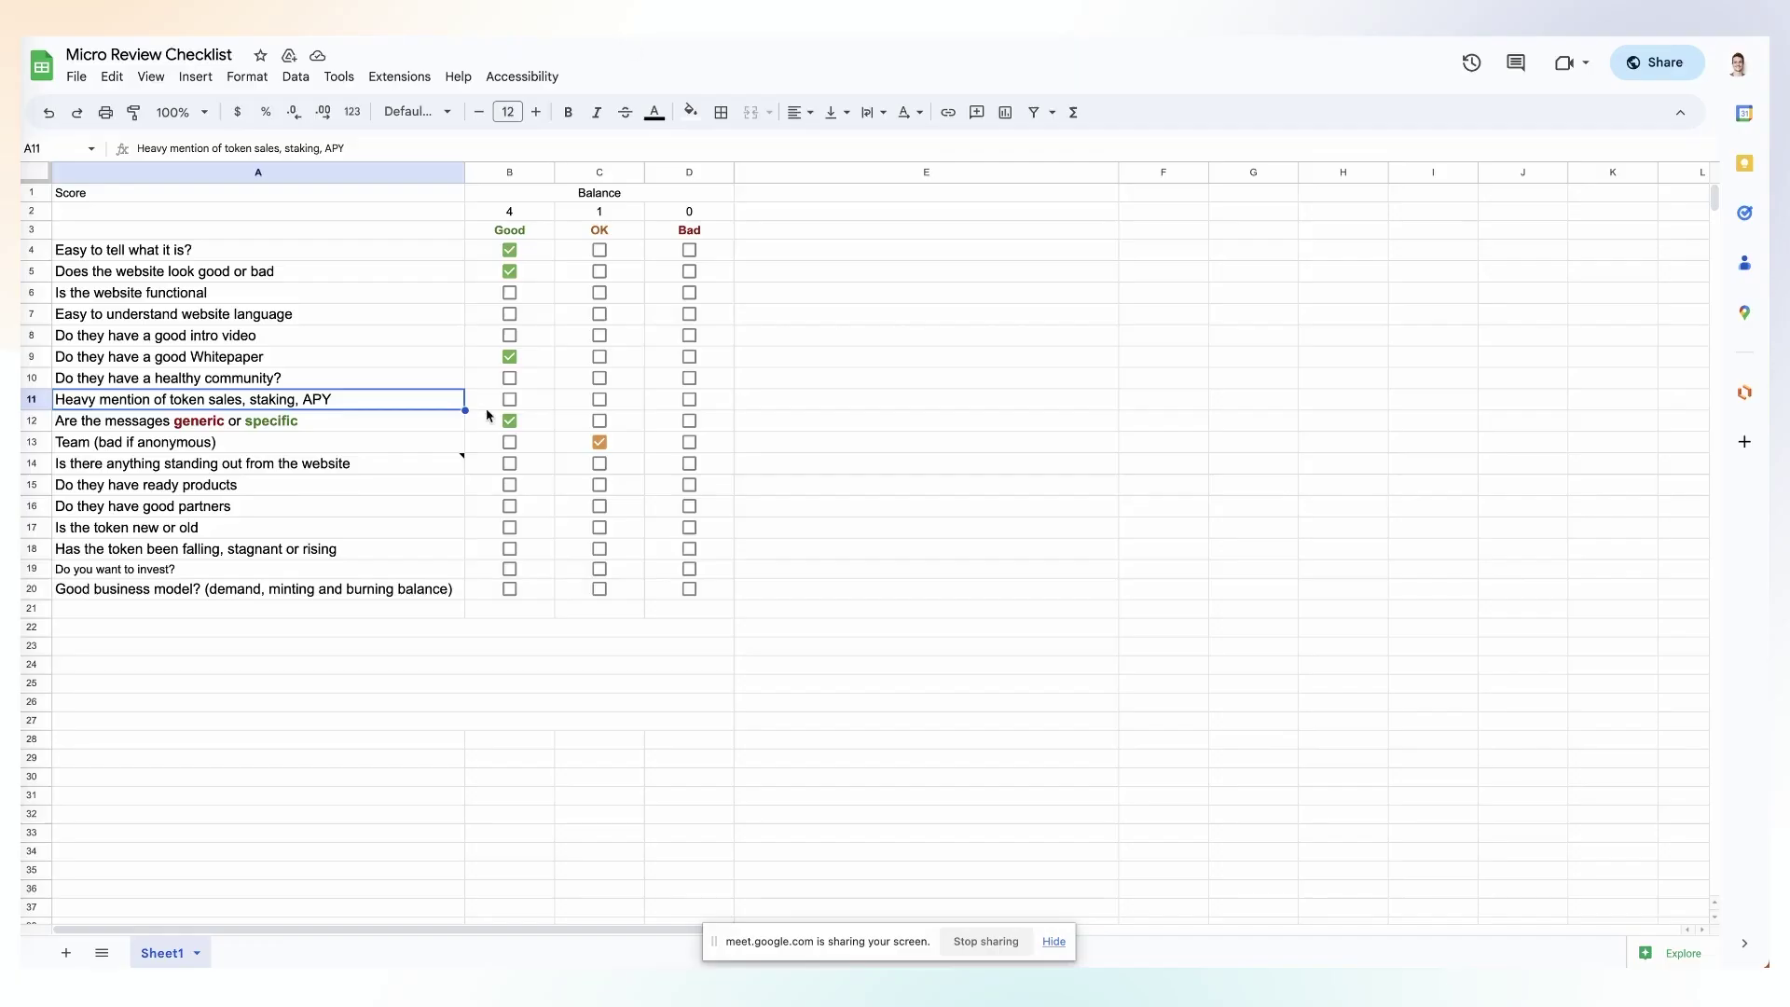
{"action": "left_click", "coordinate": [509, 399]}
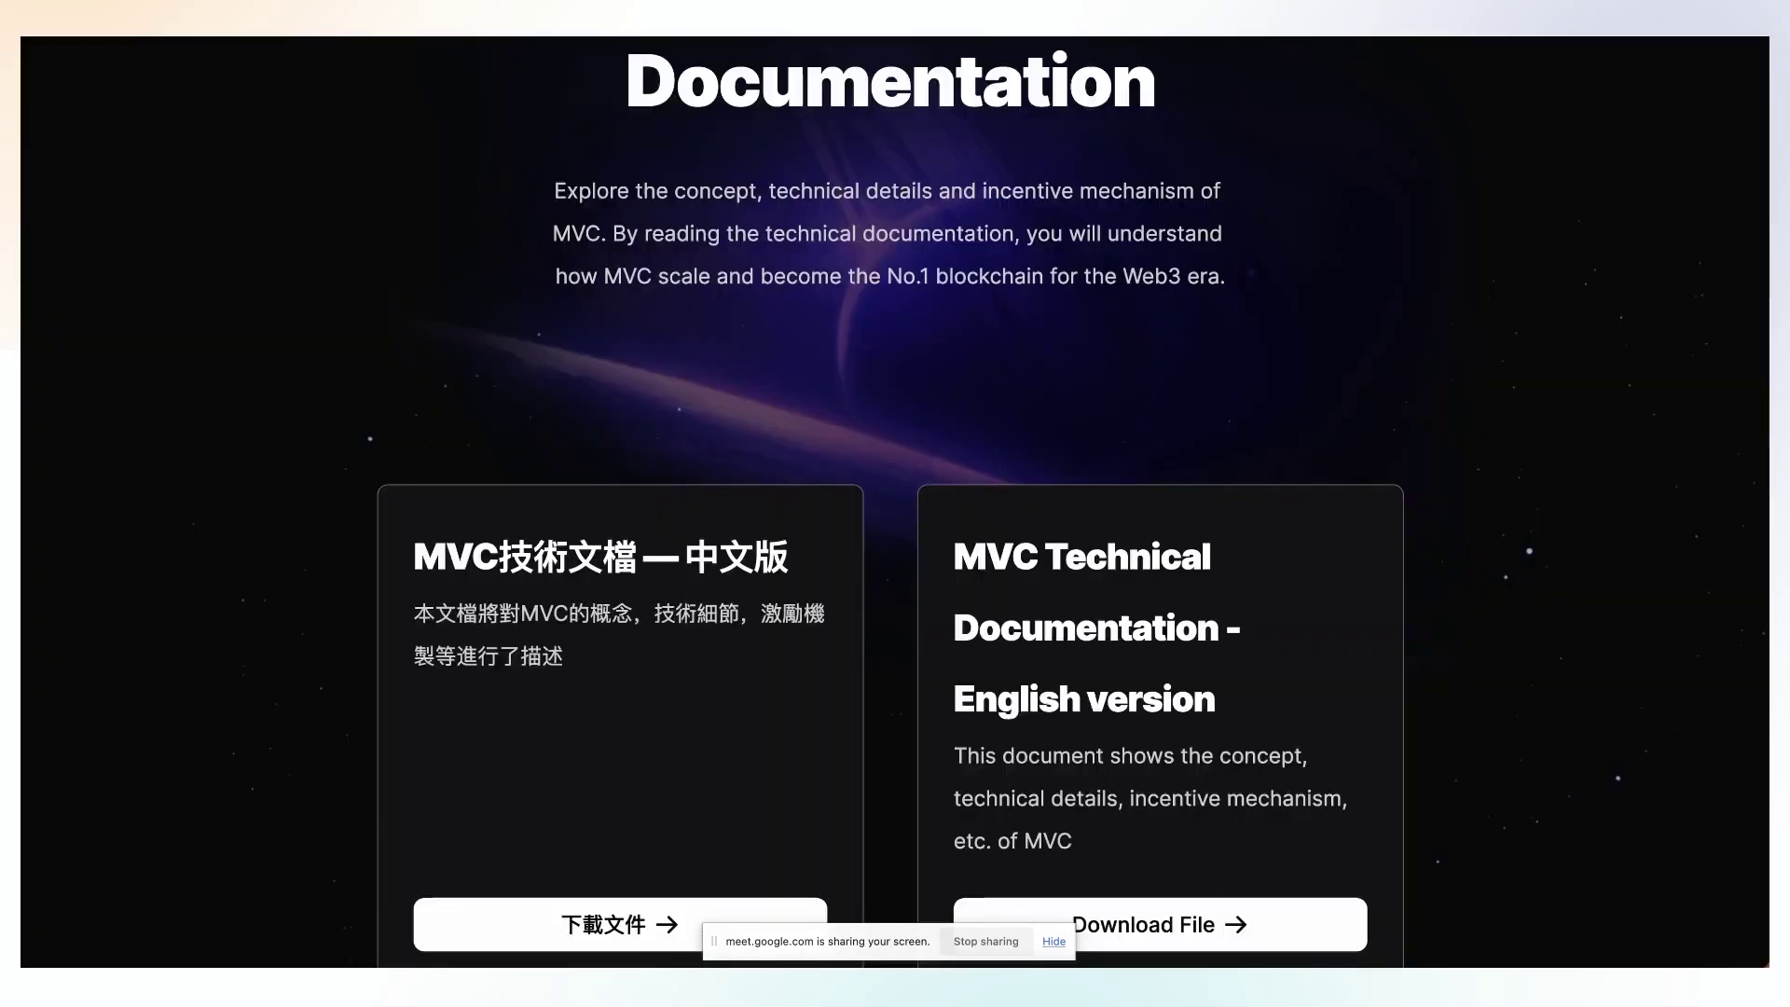
- Open the MVC GLOBAL community group in the Telegram app from the link in the MVC website's footer
{"action": "scroll", "coordinate": [1056, 448], "scroll_direction": "down", "scroll_amount": 6}
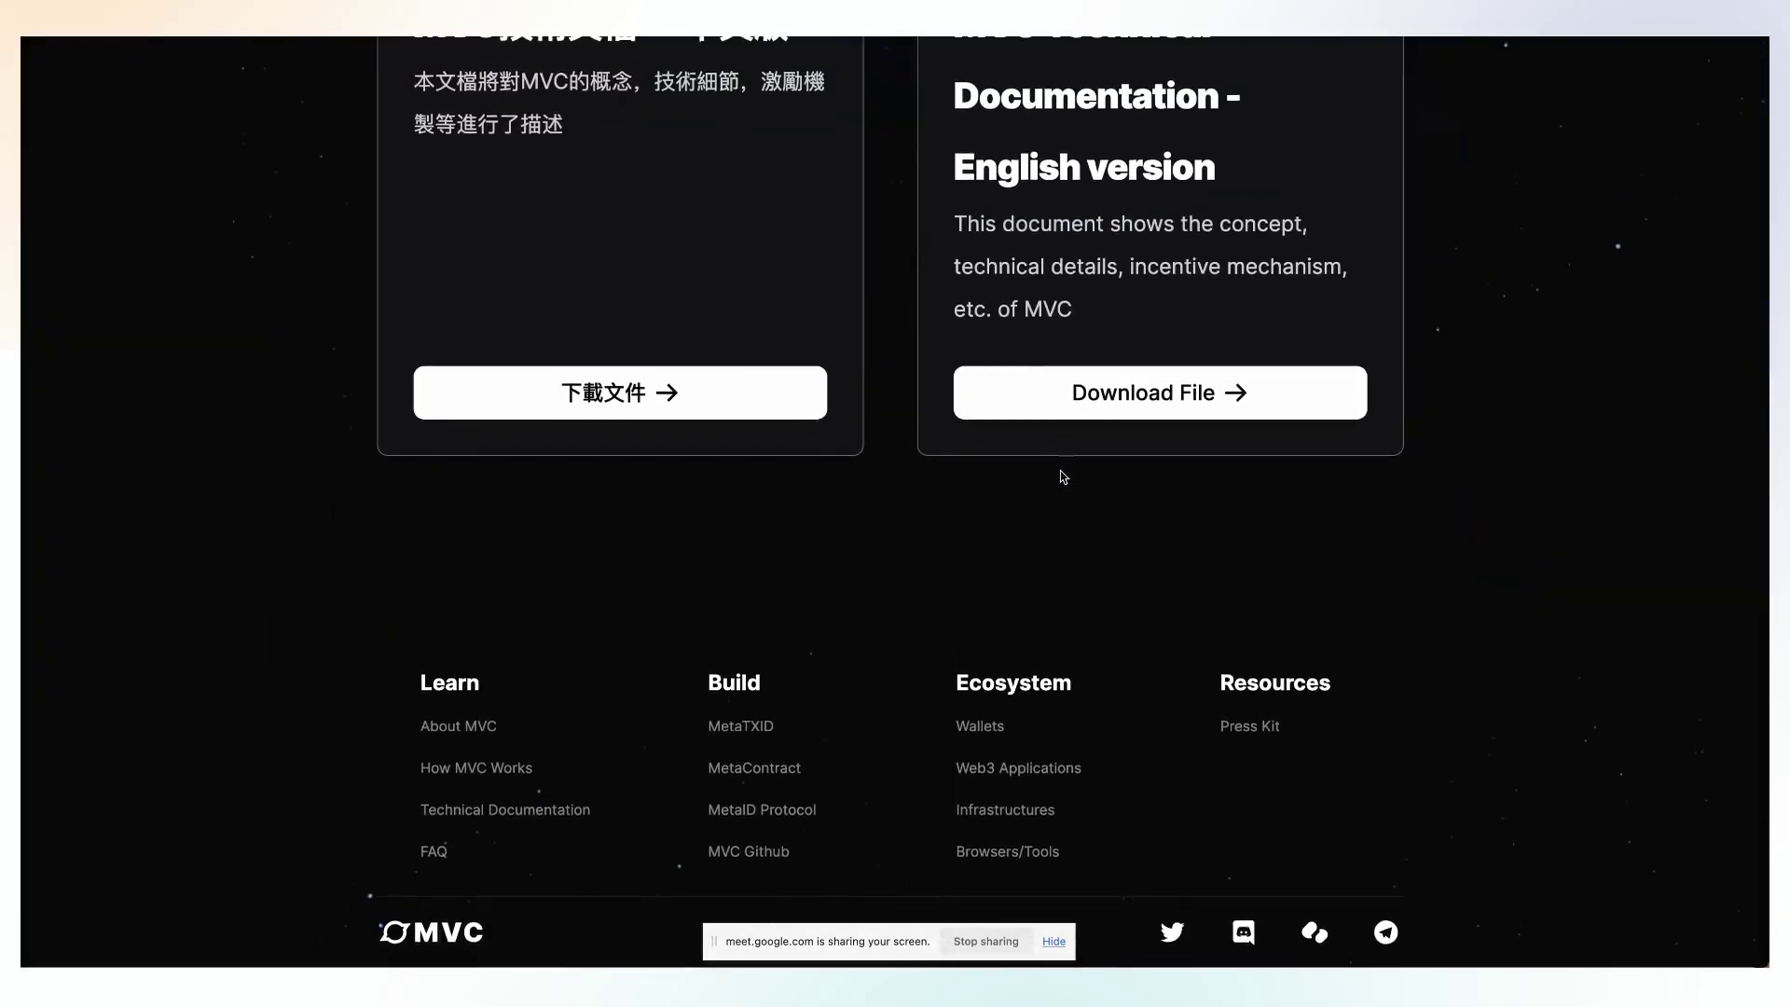
{"action": "left_click", "coordinate": [1385, 933]}
{"action": "left_click", "coordinate": [1051, 168]}
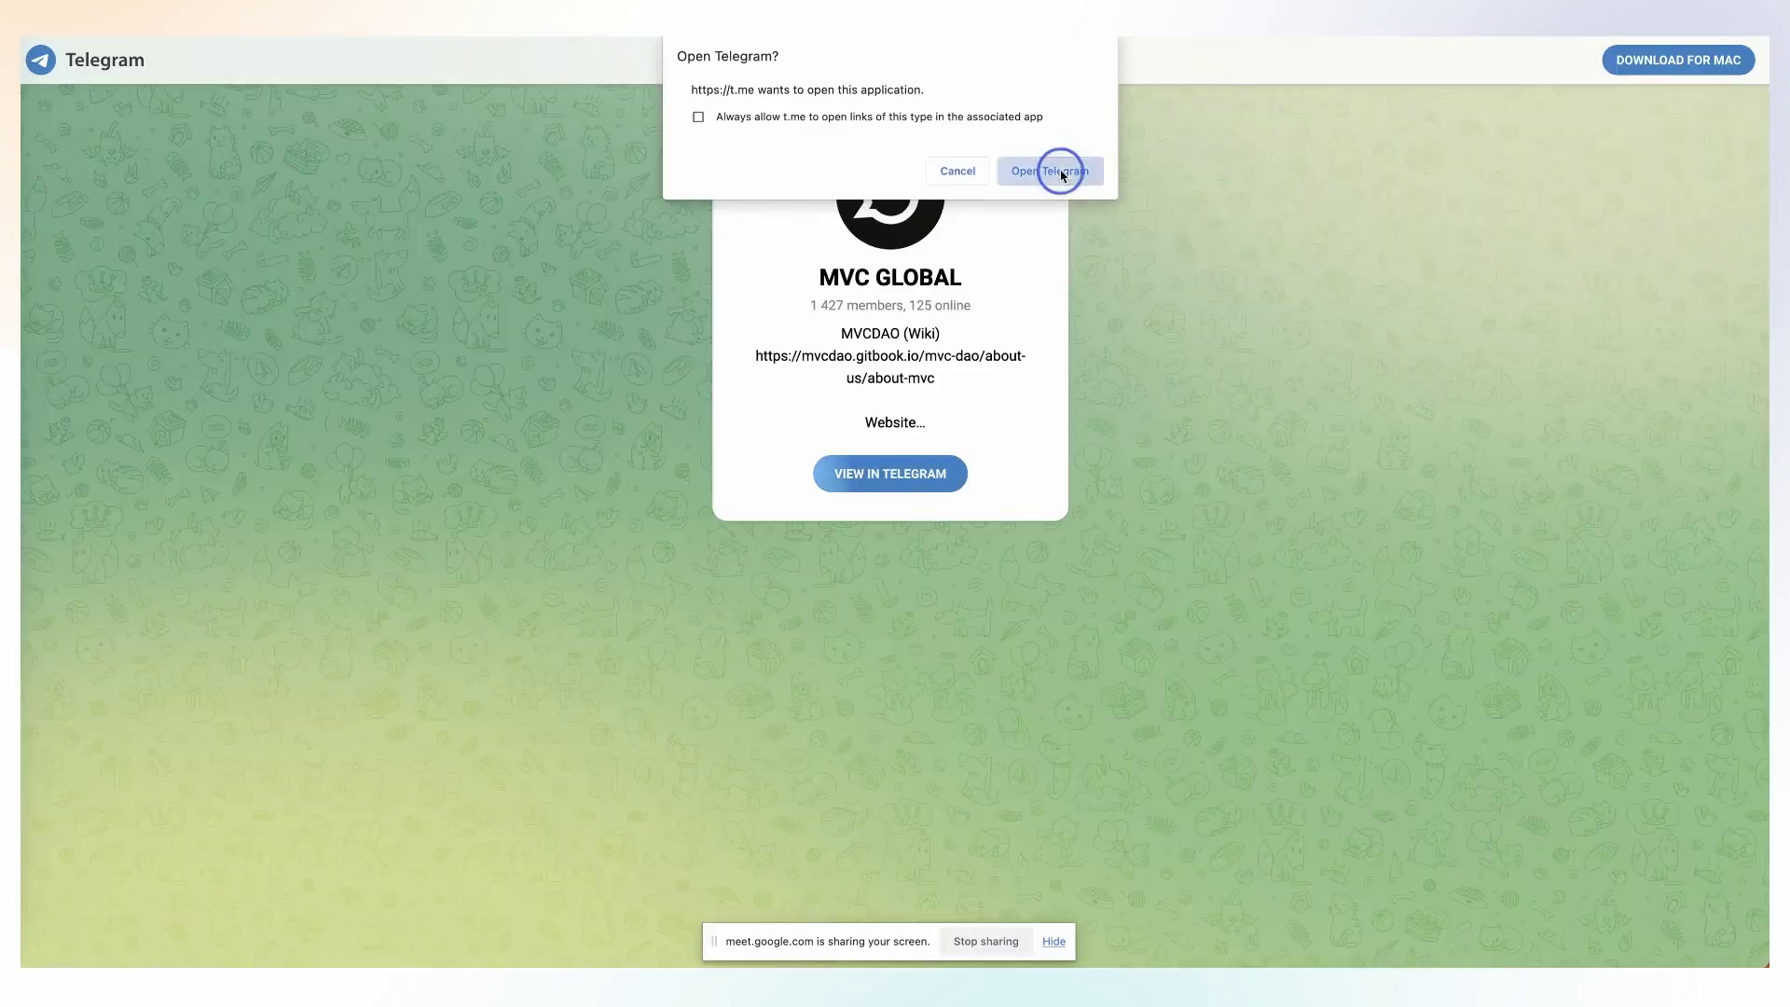
- Look through the May 3 conversations in the MVC GLOBAL group to judge the community's activity and discussion quality
{"action": "scroll", "coordinate": [771, 853], "scroll_direction": "up", "scroll_amount": 10}
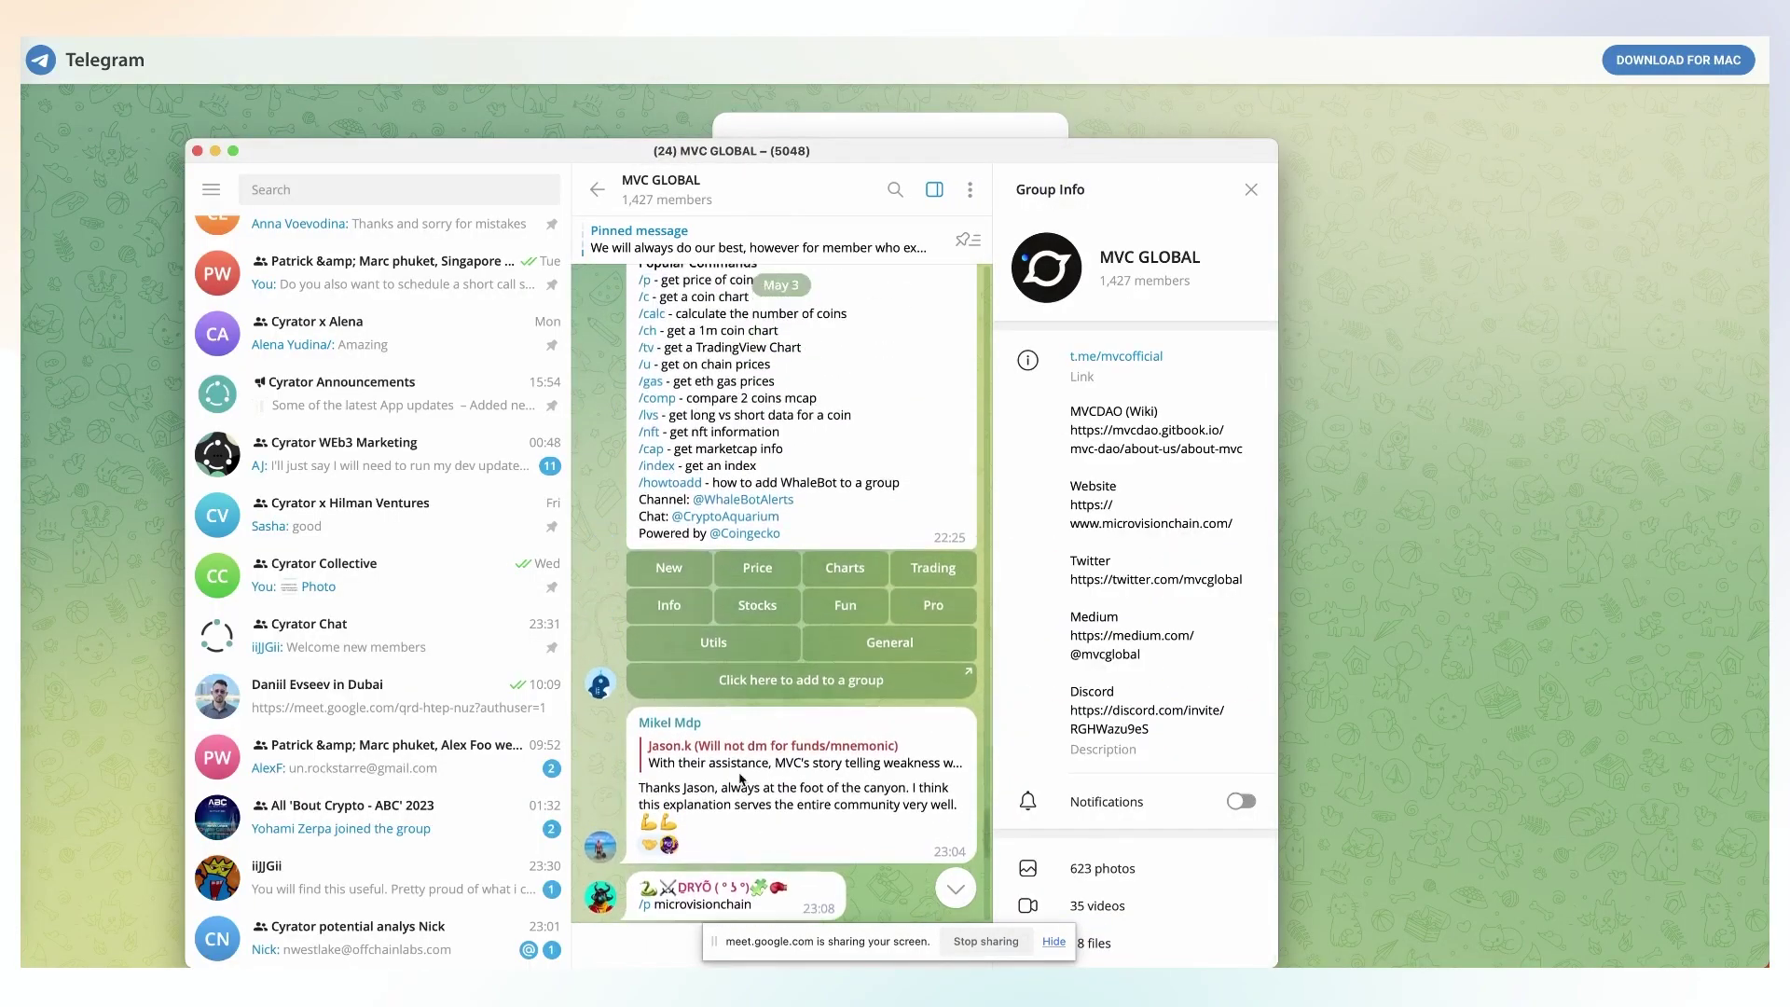
{"action": "scroll", "coordinate": [739, 779], "scroll_direction": "down", "scroll_amount": 3}
{"action": "scroll", "coordinate": [739, 779], "scroll_direction": "up", "scroll_amount": 6}
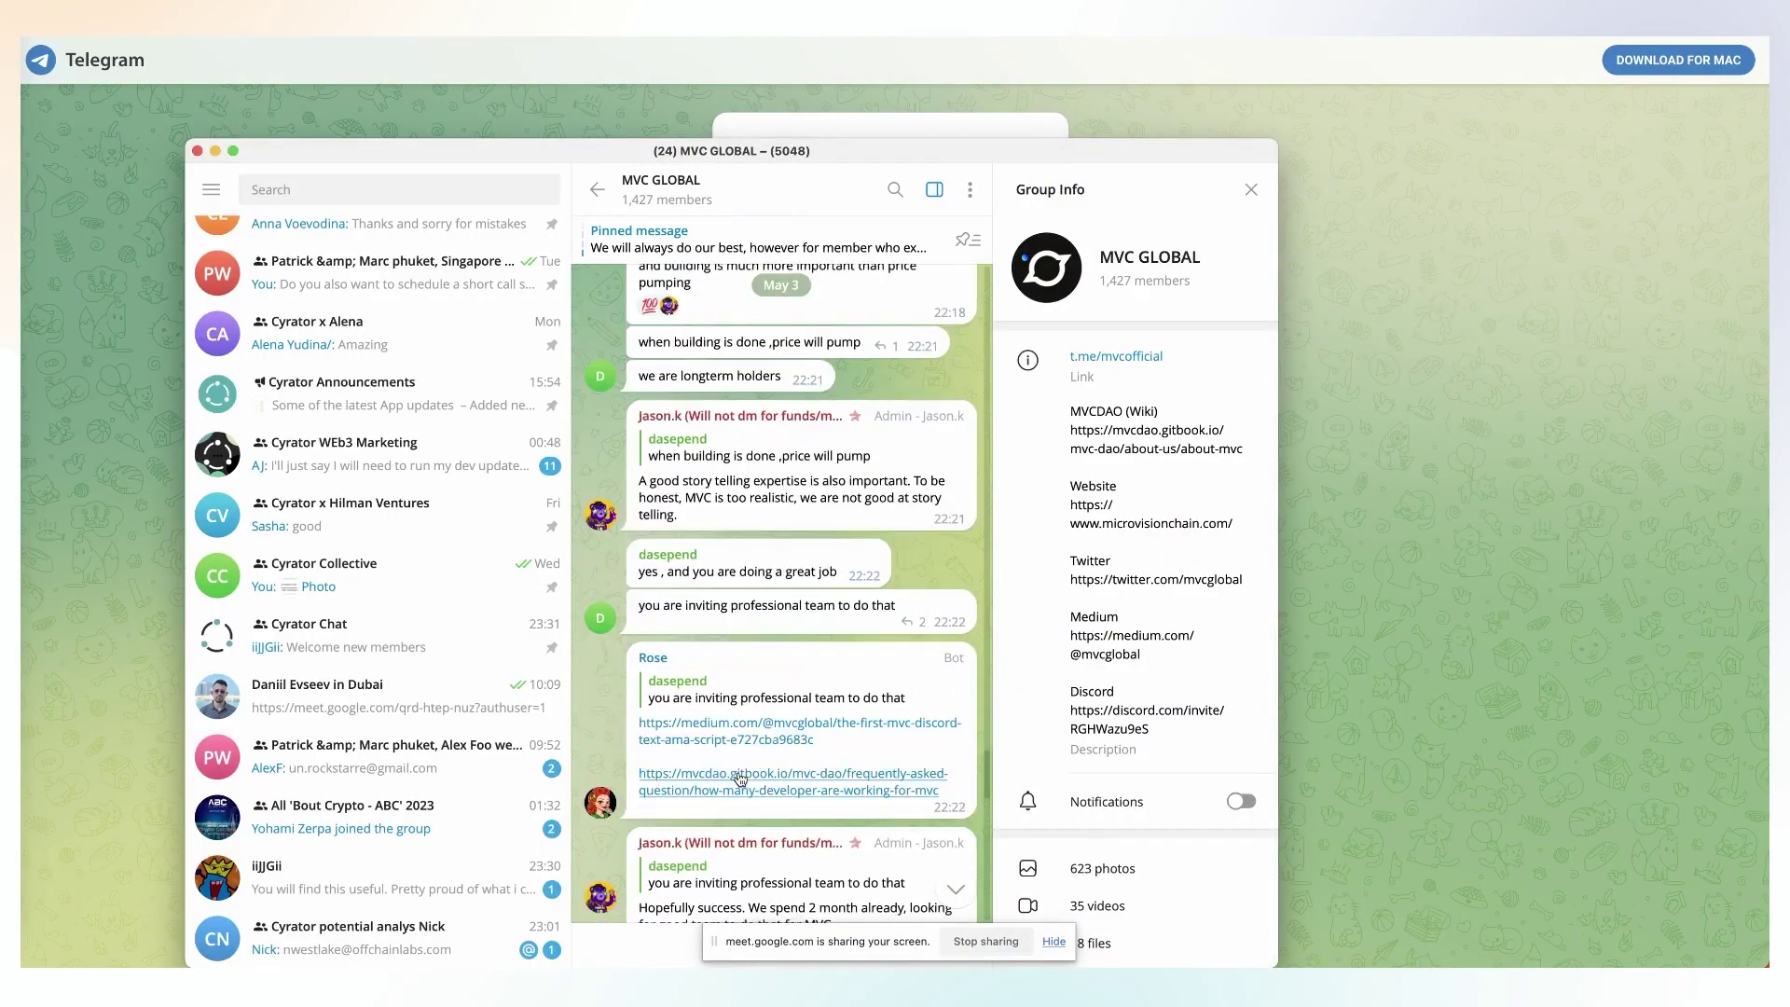
{"action": "scroll", "coordinate": [739, 779], "scroll_direction": "up", "scroll_amount": 8}
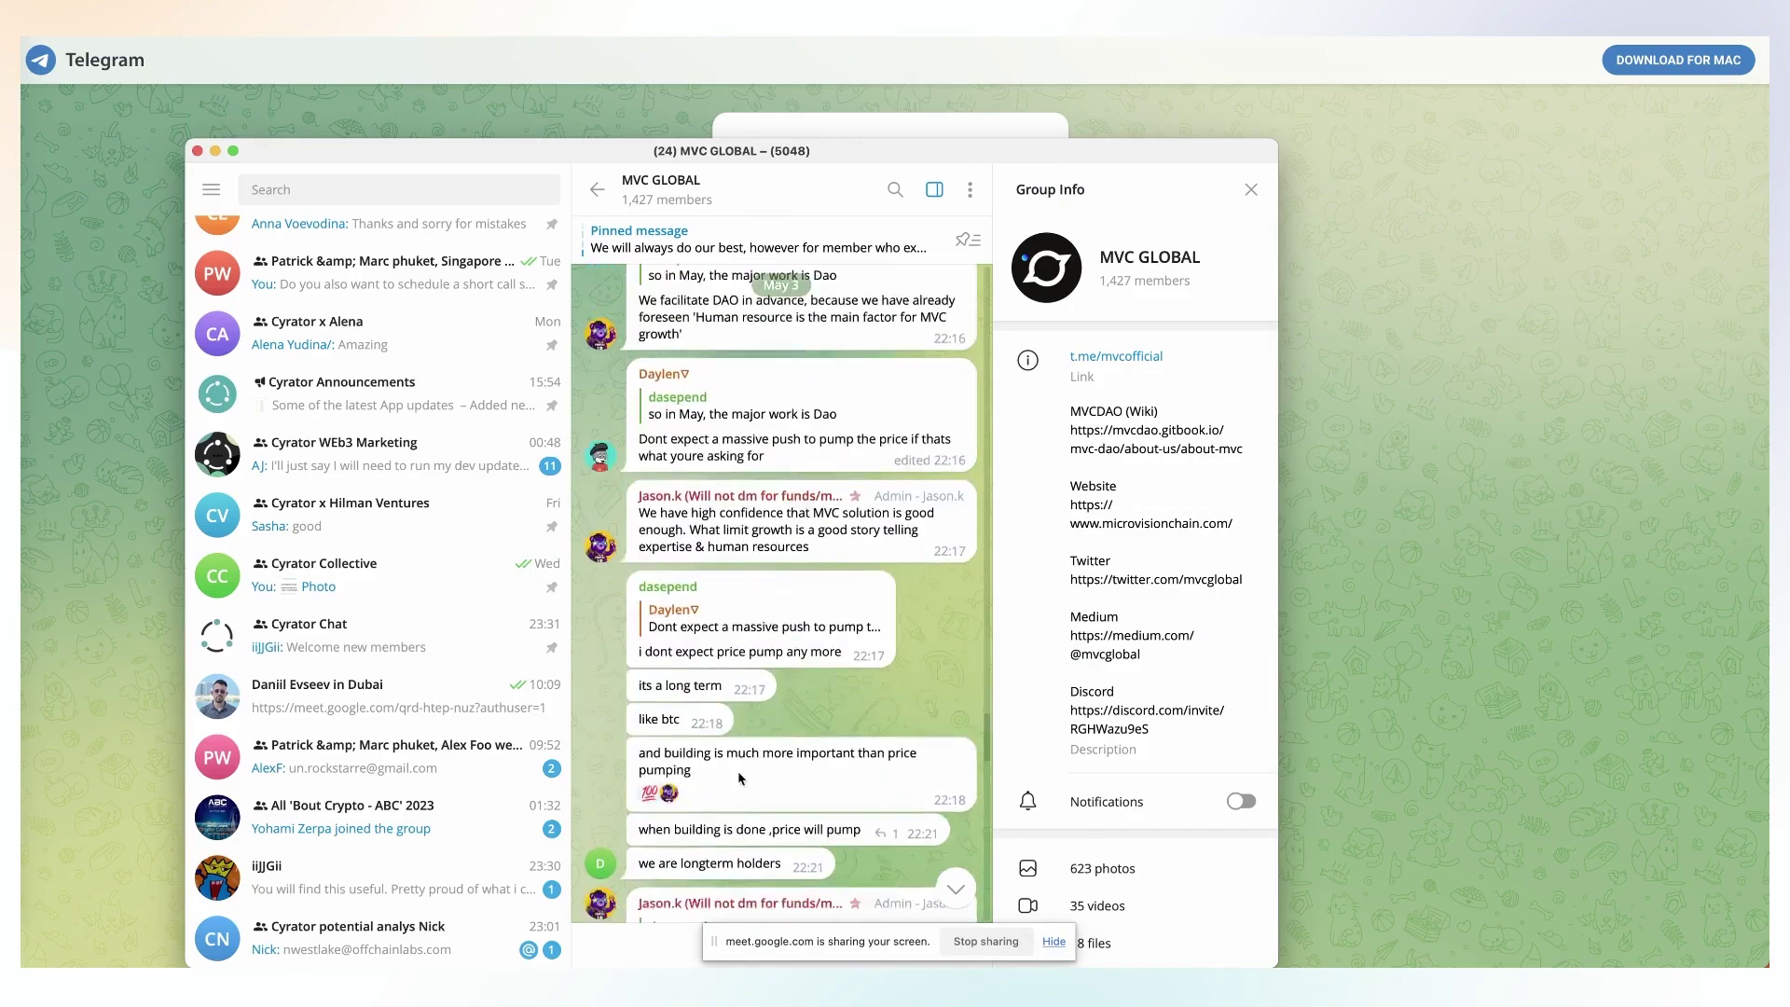
{"action": "scroll", "coordinate": [740, 779], "scroll_direction": "up", "scroll_amount": 5}
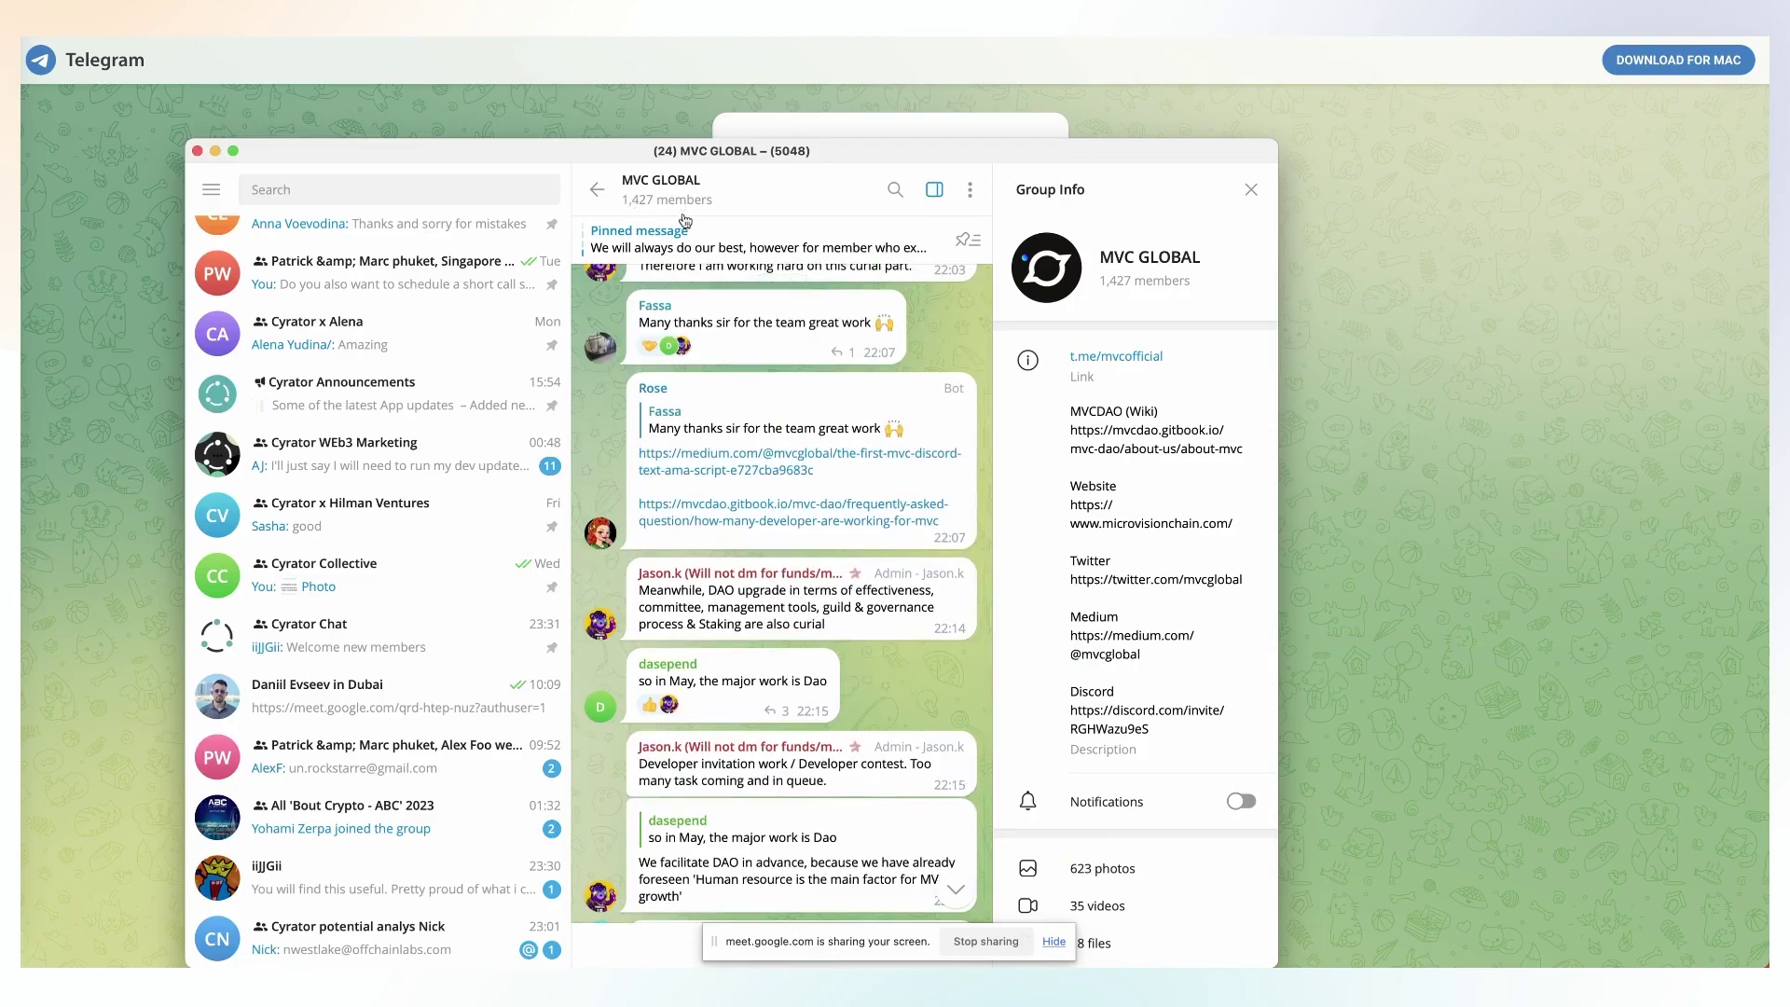
{"action": "scroll", "coordinate": [750, 573], "scroll_direction": "up", "scroll_amount": 15}
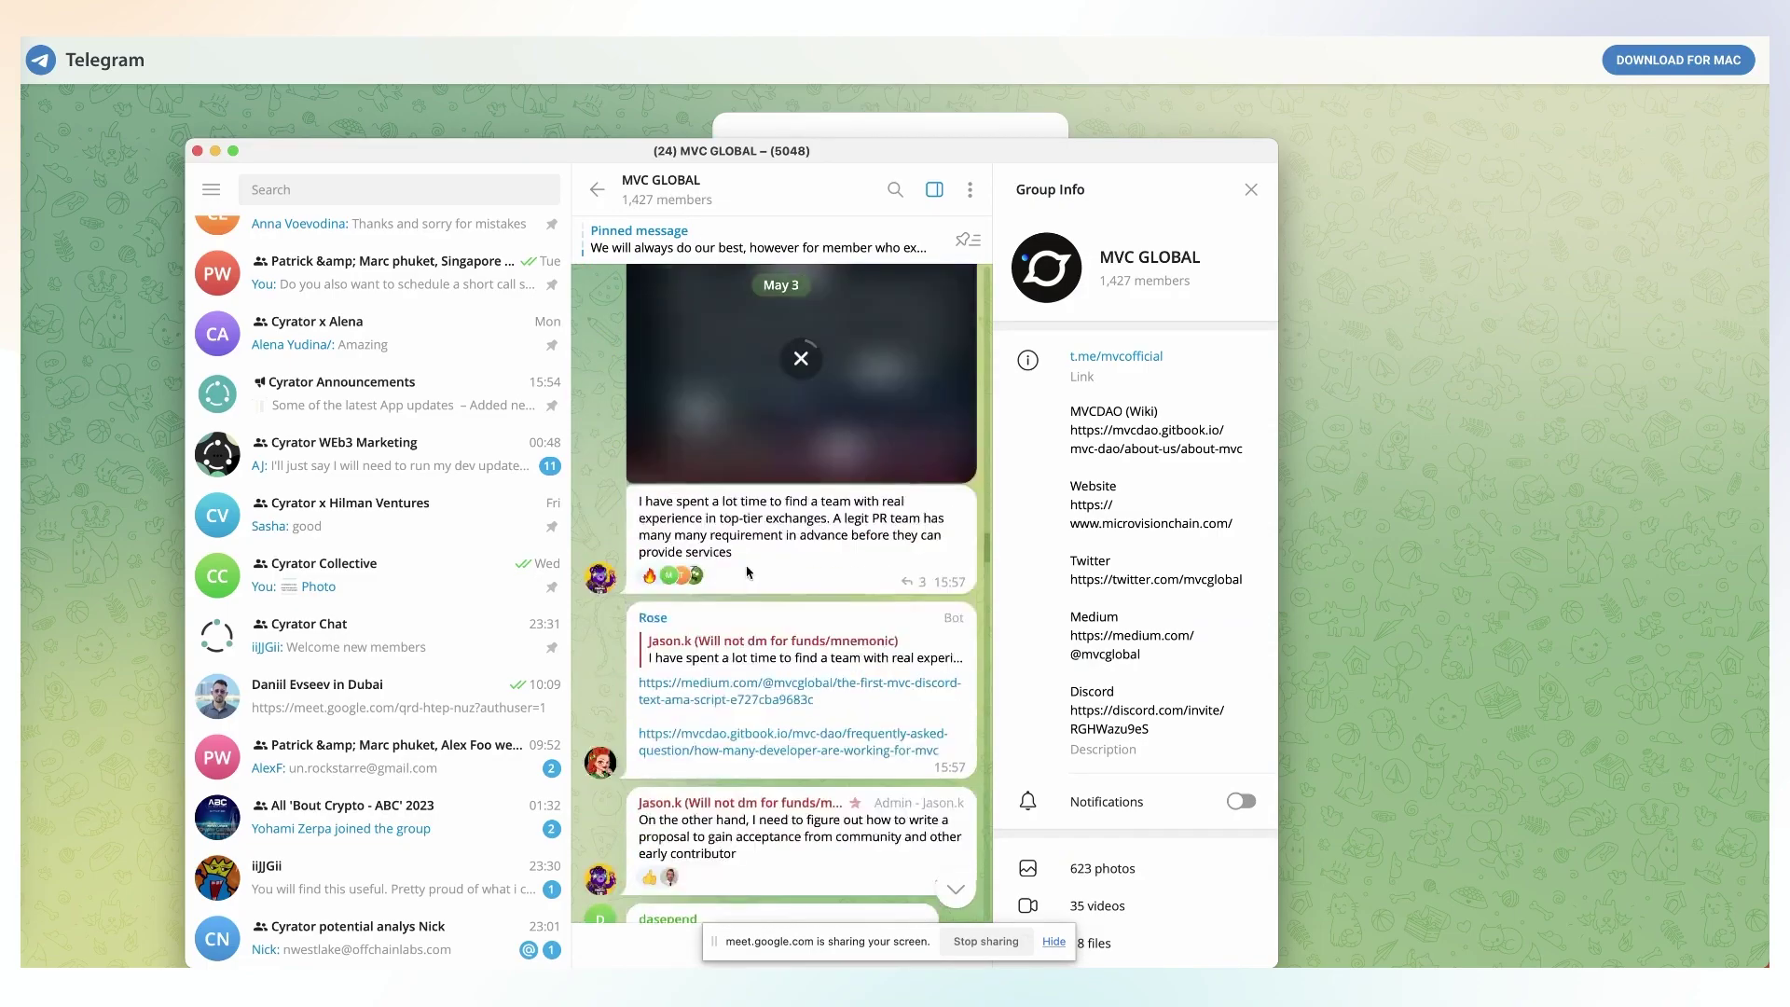
{"action": "scroll", "coordinate": [746, 565], "scroll_direction": "up", "scroll_amount": 1}
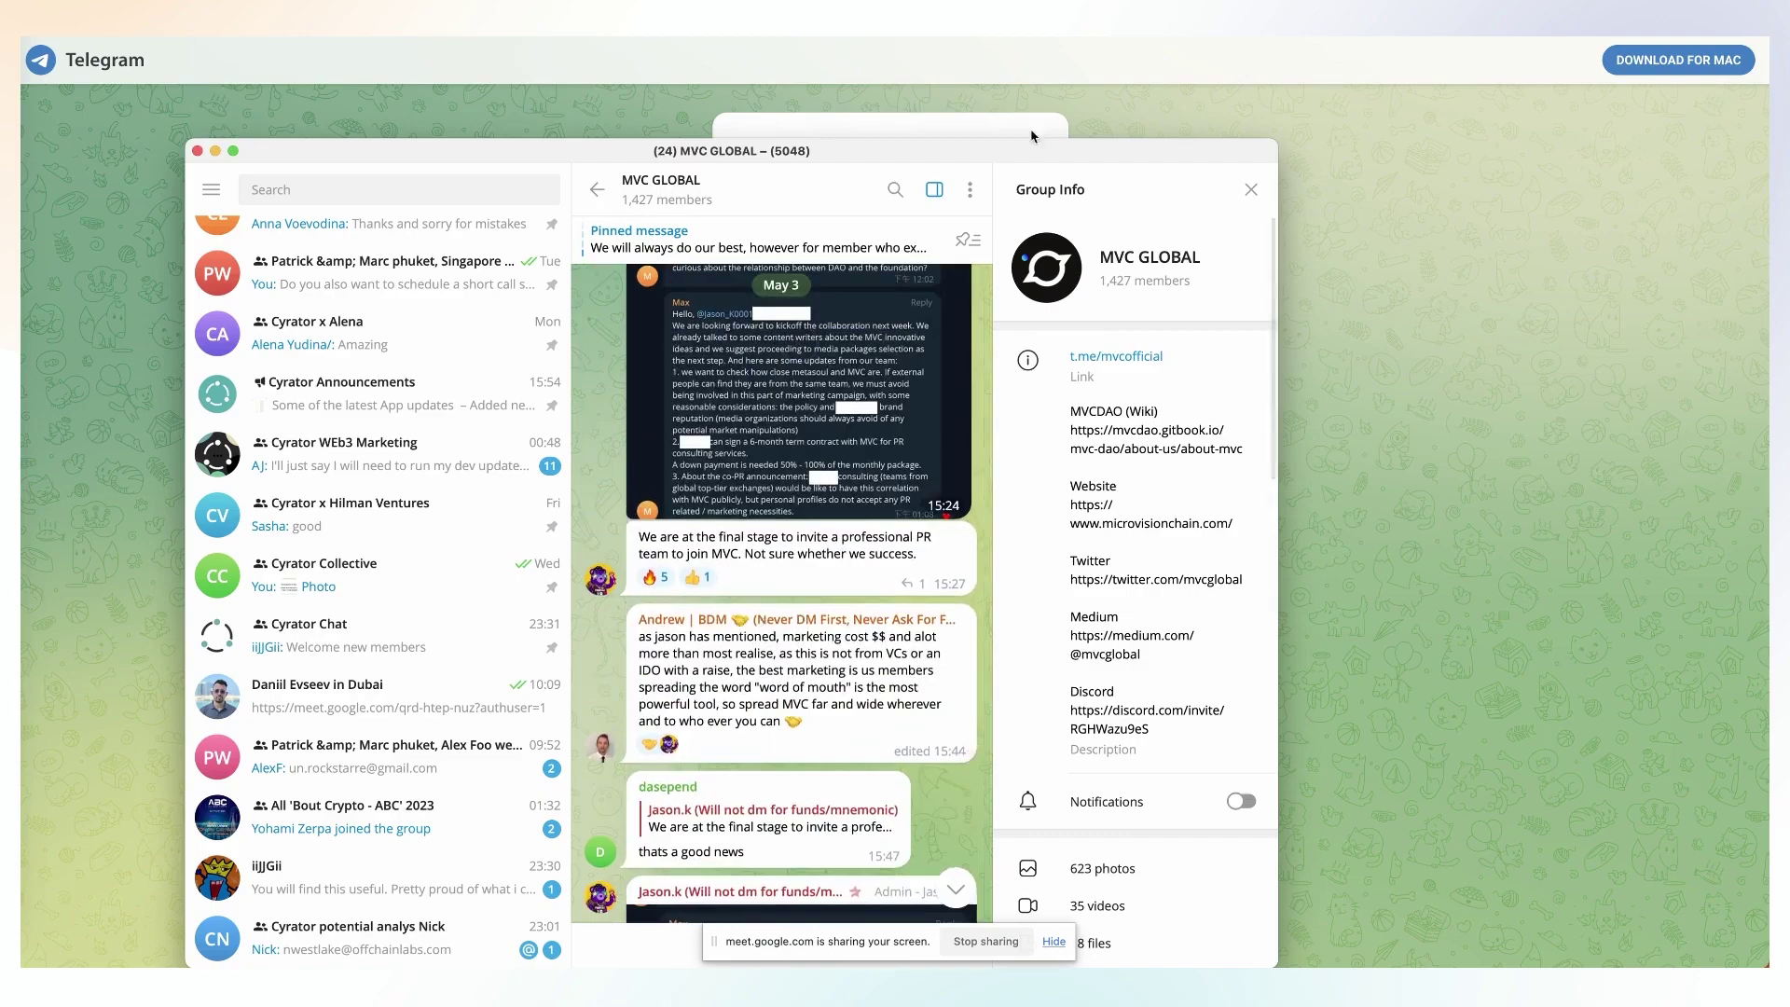
- Switch to MicroVisionChain's reviews on Cyrator, expand the last micro review on the page, and read its opening paragraph
{"action": "key", "text": "super+Tab"}
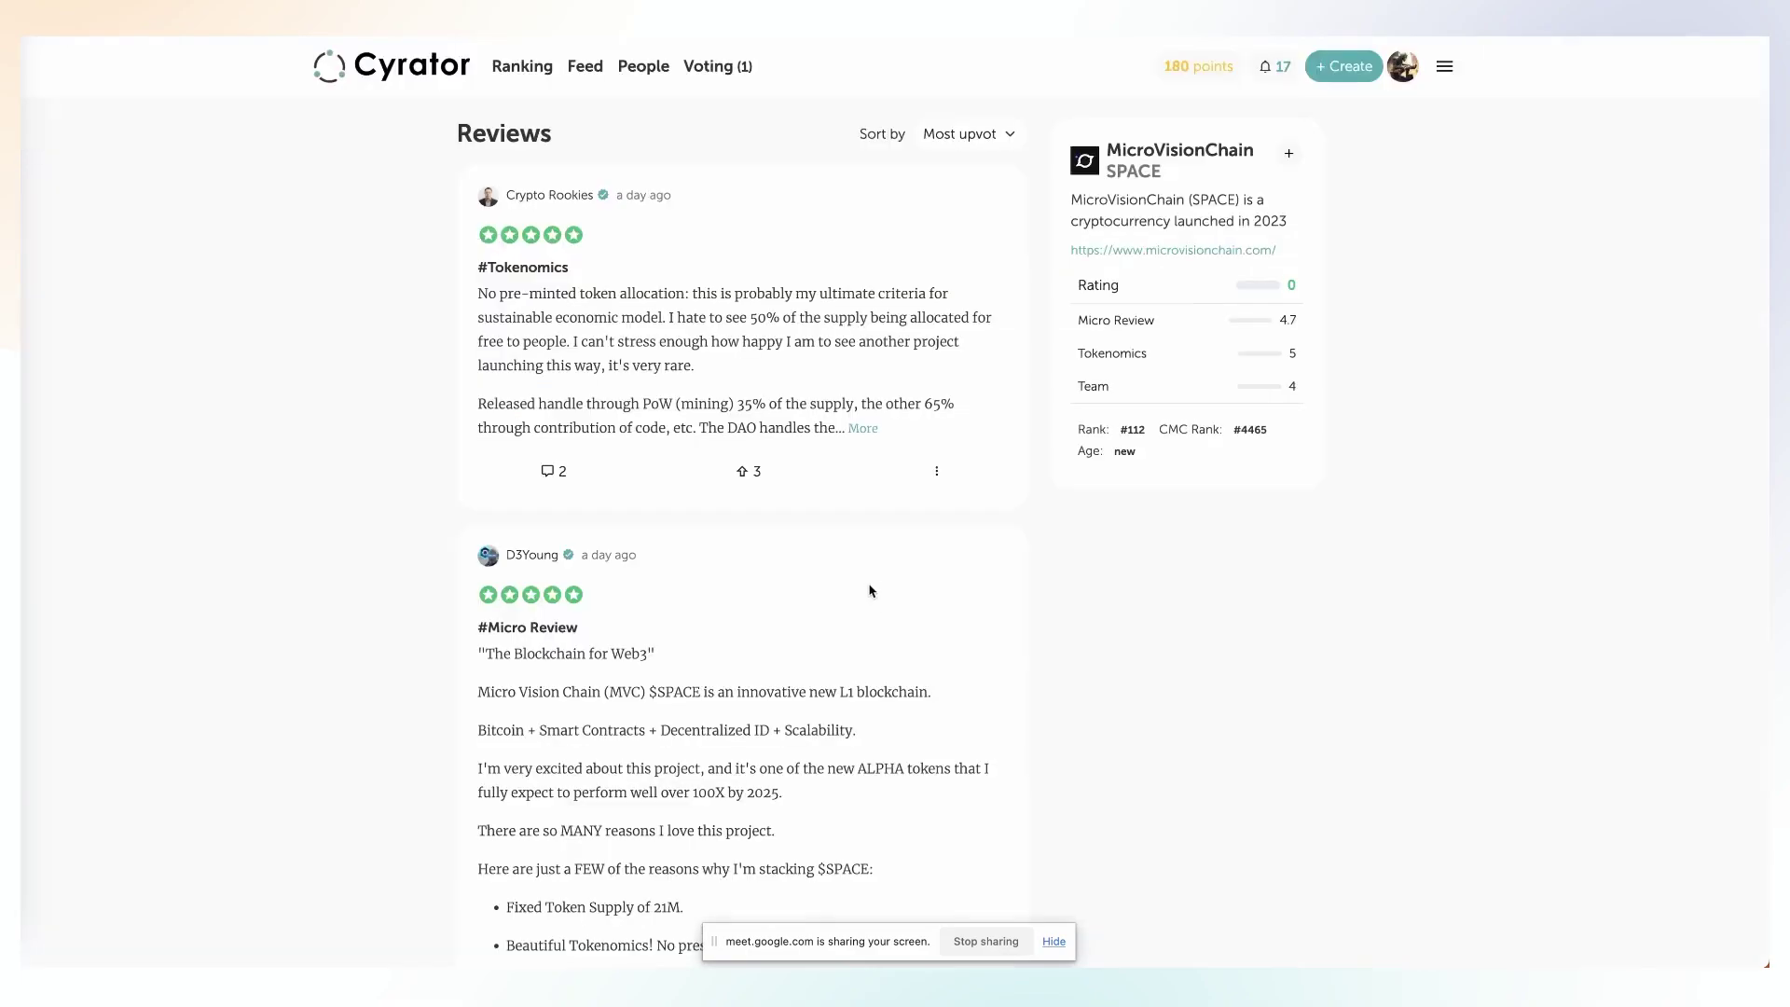
{"action": "scroll", "coordinate": [872, 589], "scroll_direction": "down", "scroll_amount": 15}
{"action": "scroll", "coordinate": [871, 589], "scroll_direction": "down", "scroll_amount": 15}
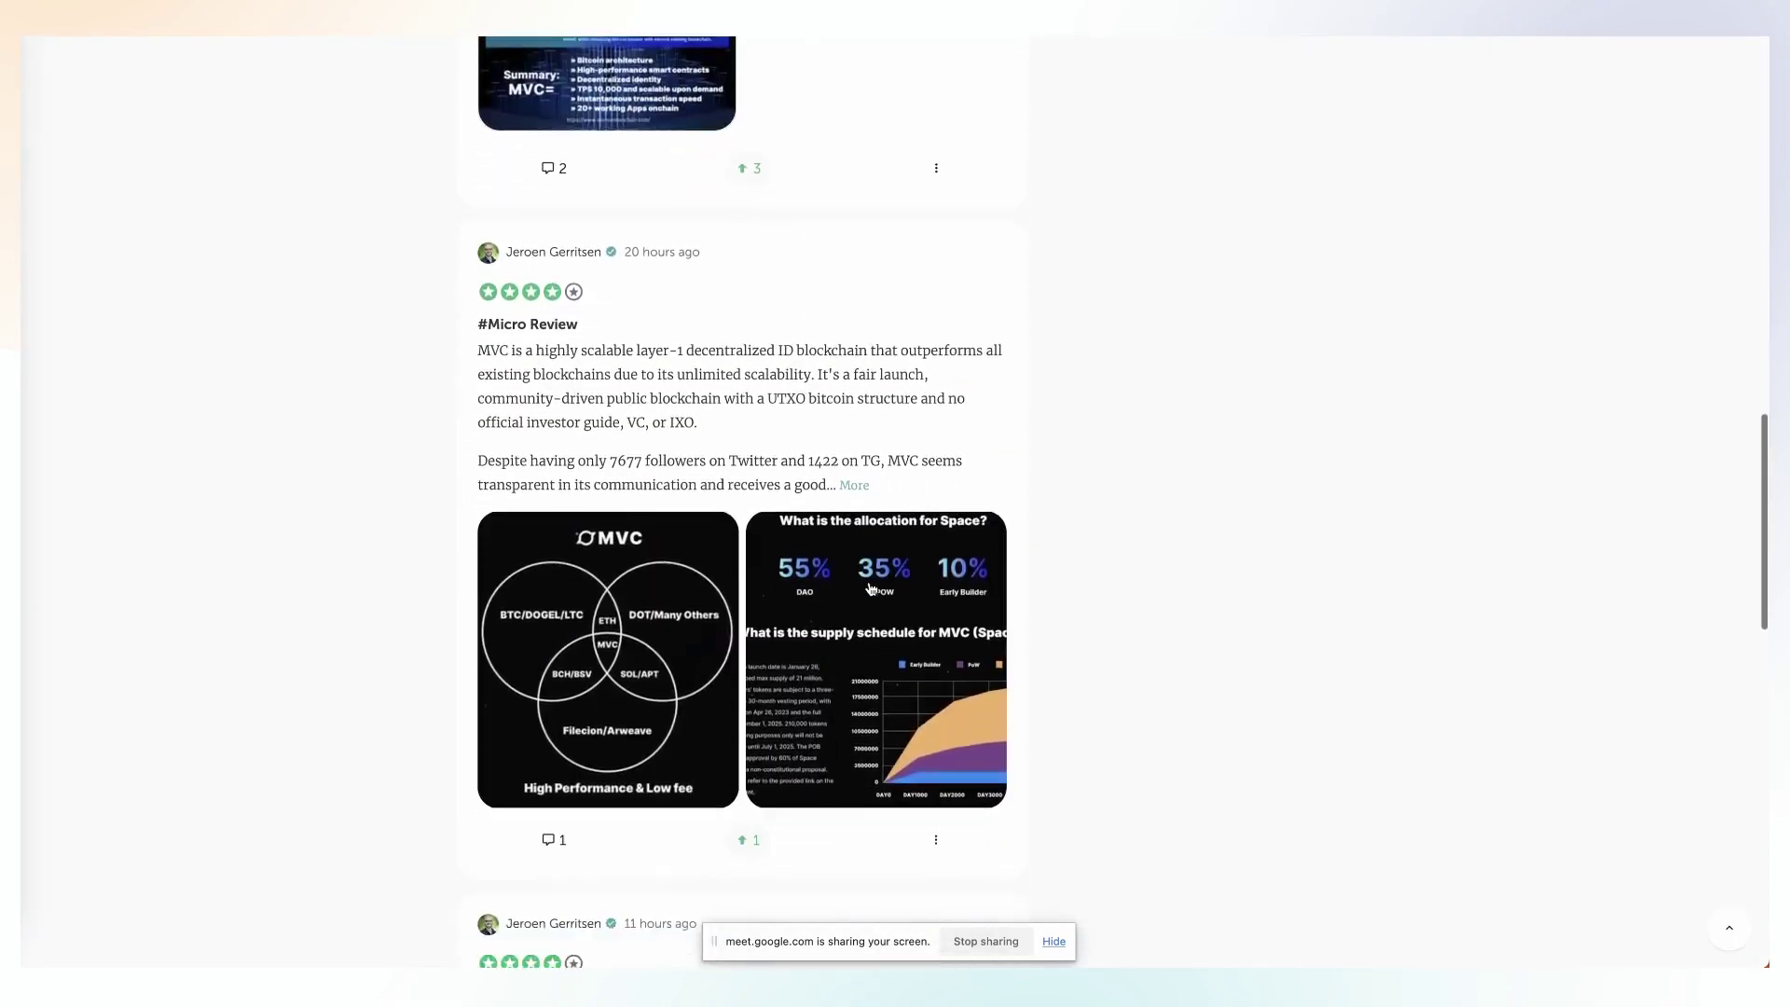
{"action": "scroll", "coordinate": [868, 582], "scroll_direction": "down", "scroll_amount": 1}
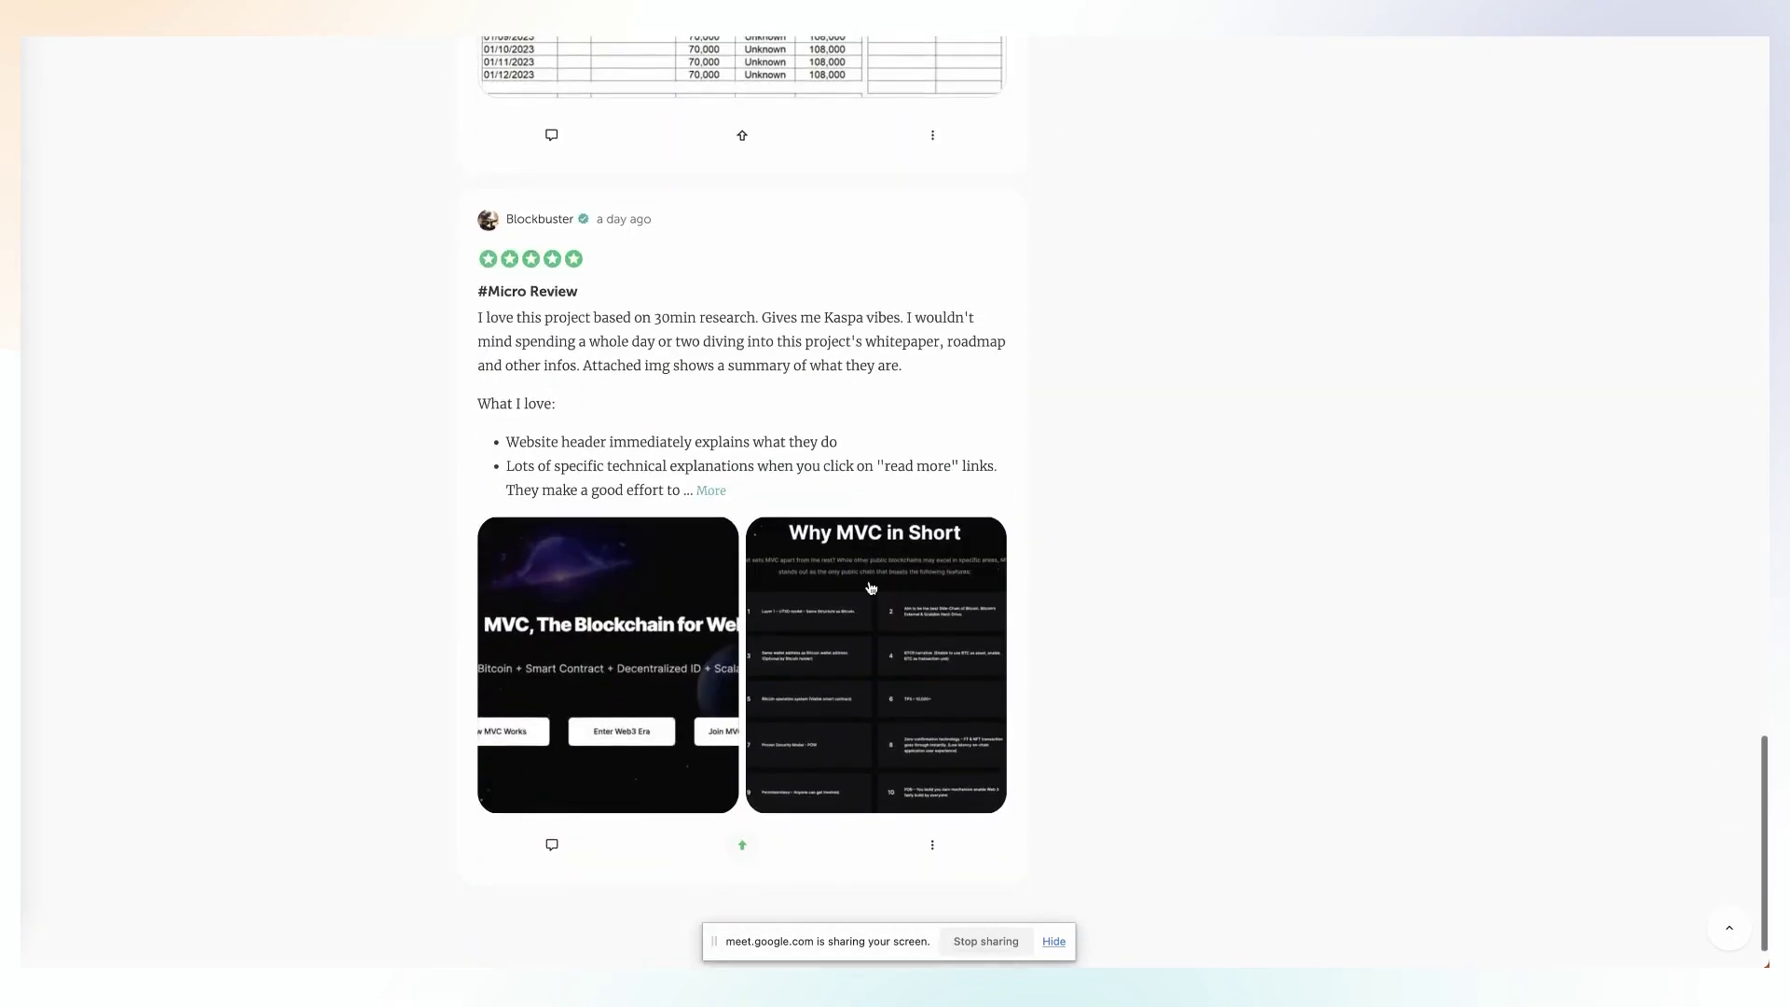
{"action": "left_click", "coordinate": [708, 491]}
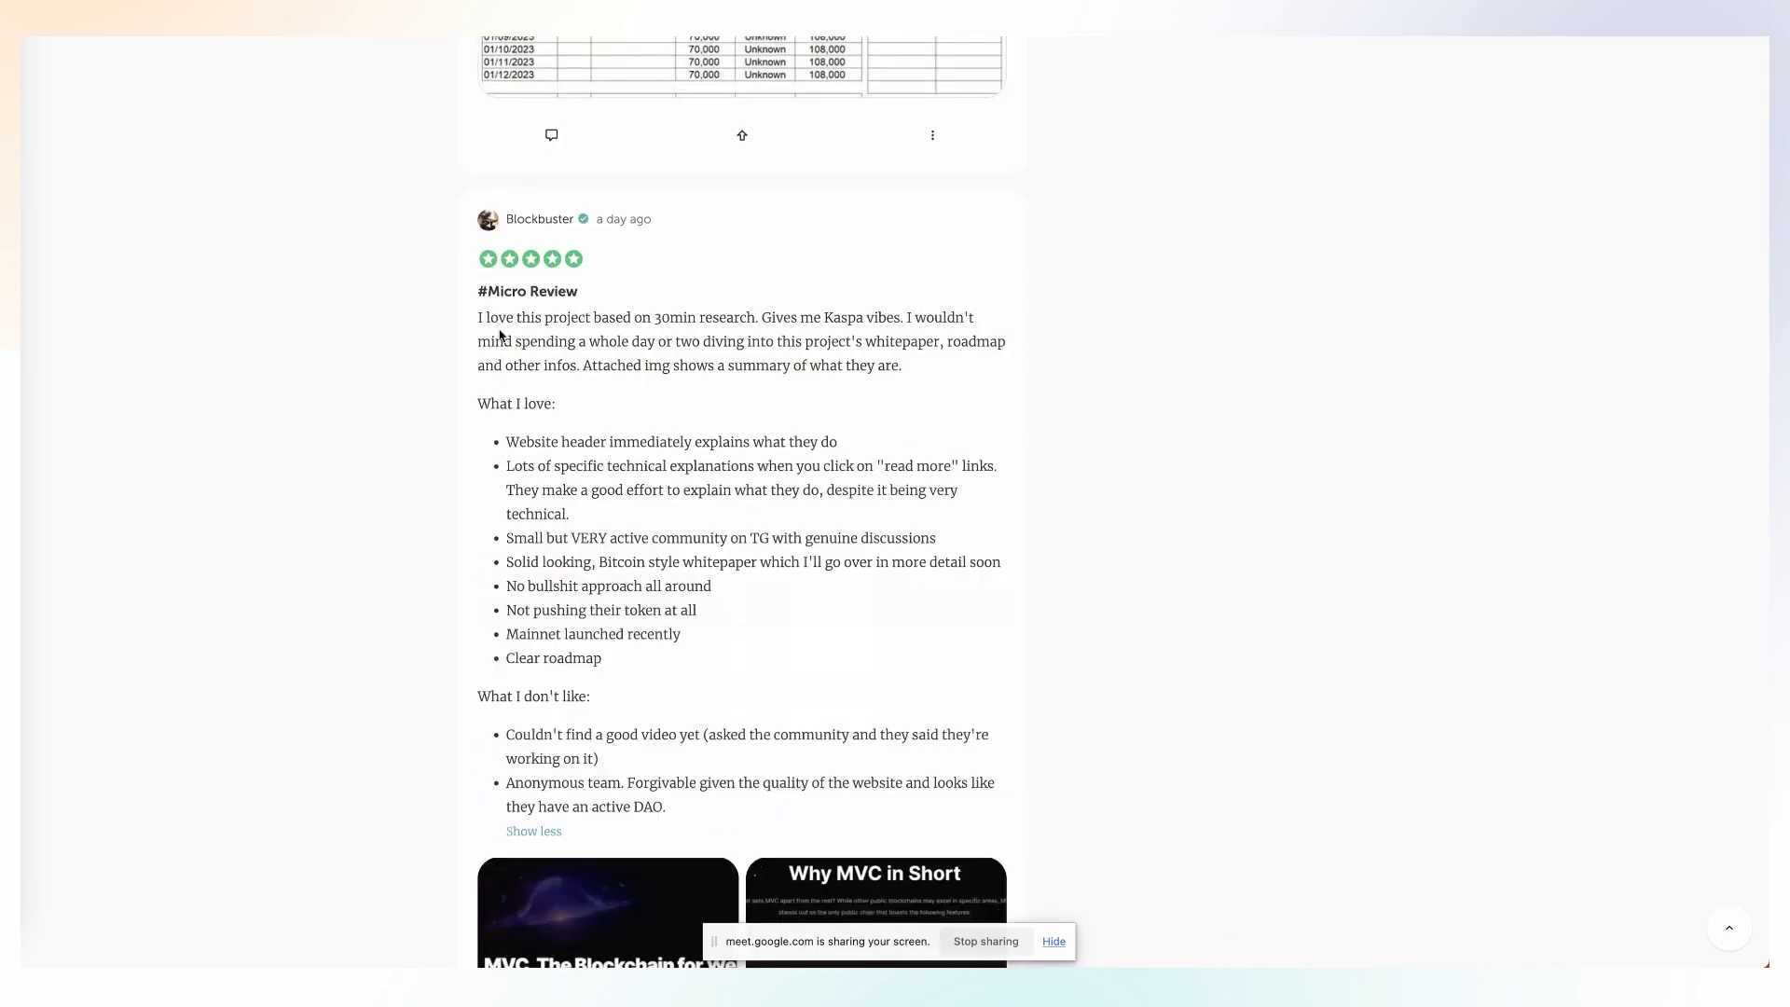
{"action": "left_click_drag", "start_coordinate": [477, 317], "coordinate": [902, 369]}
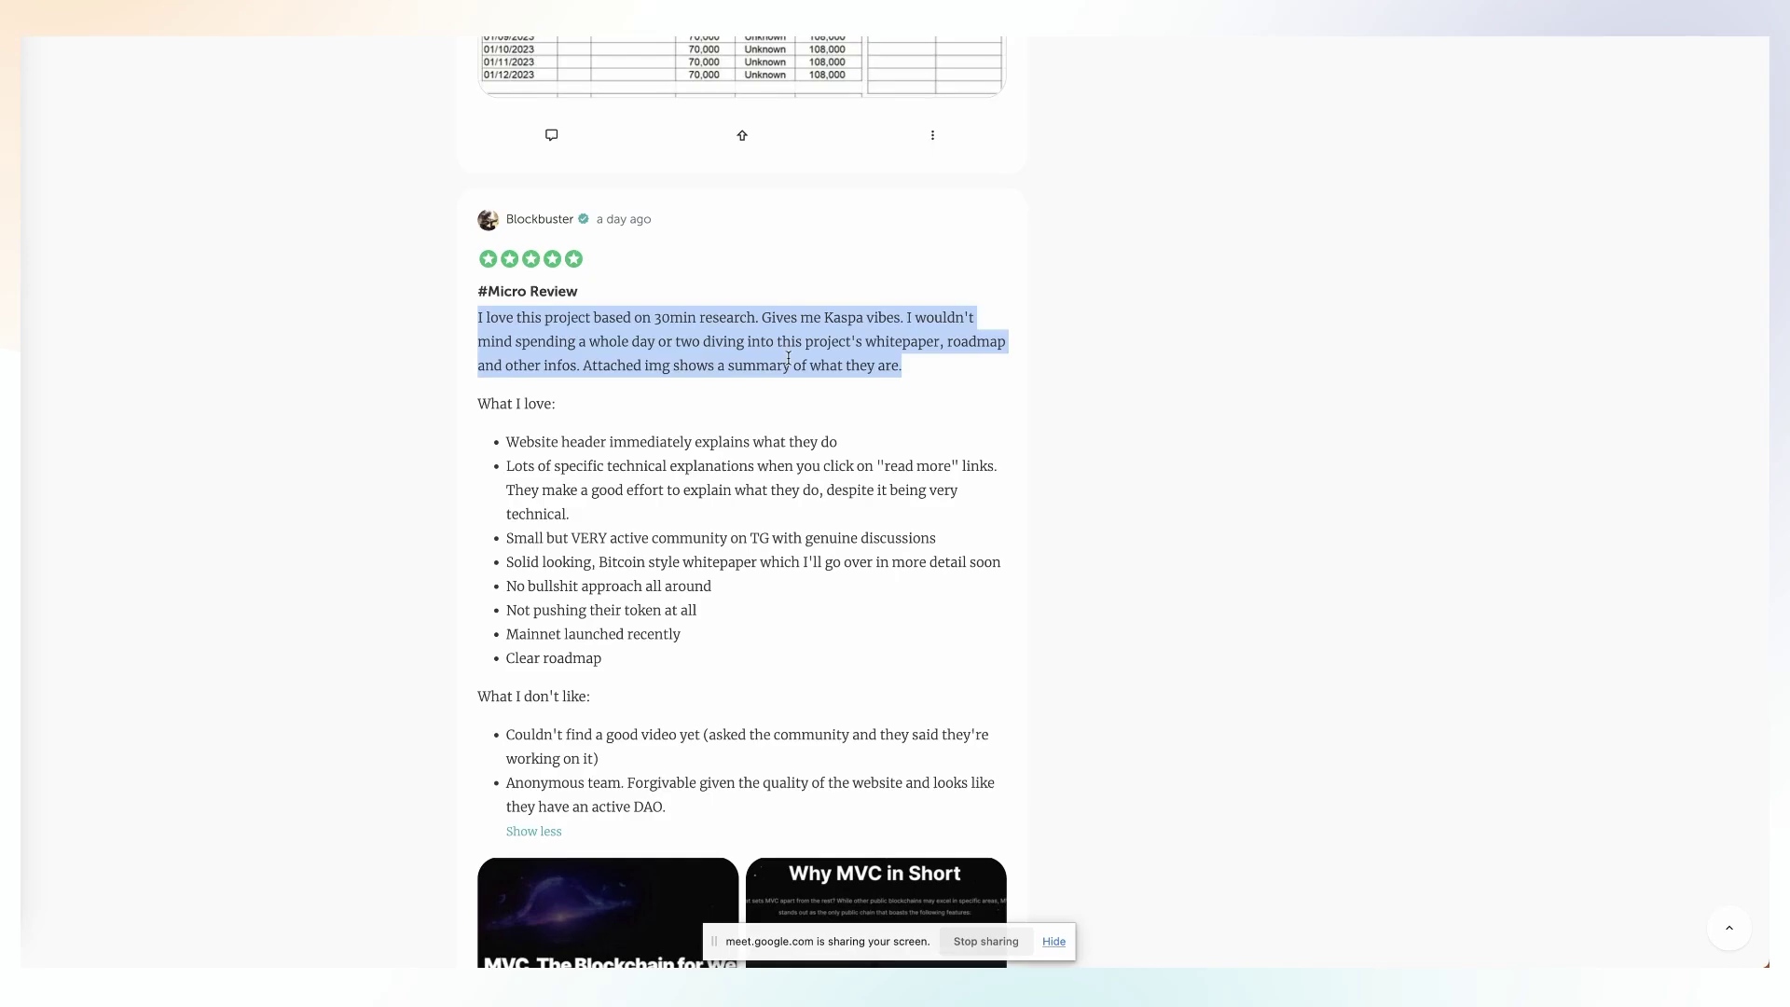
{"action": "left_click", "coordinate": [693, 471]}
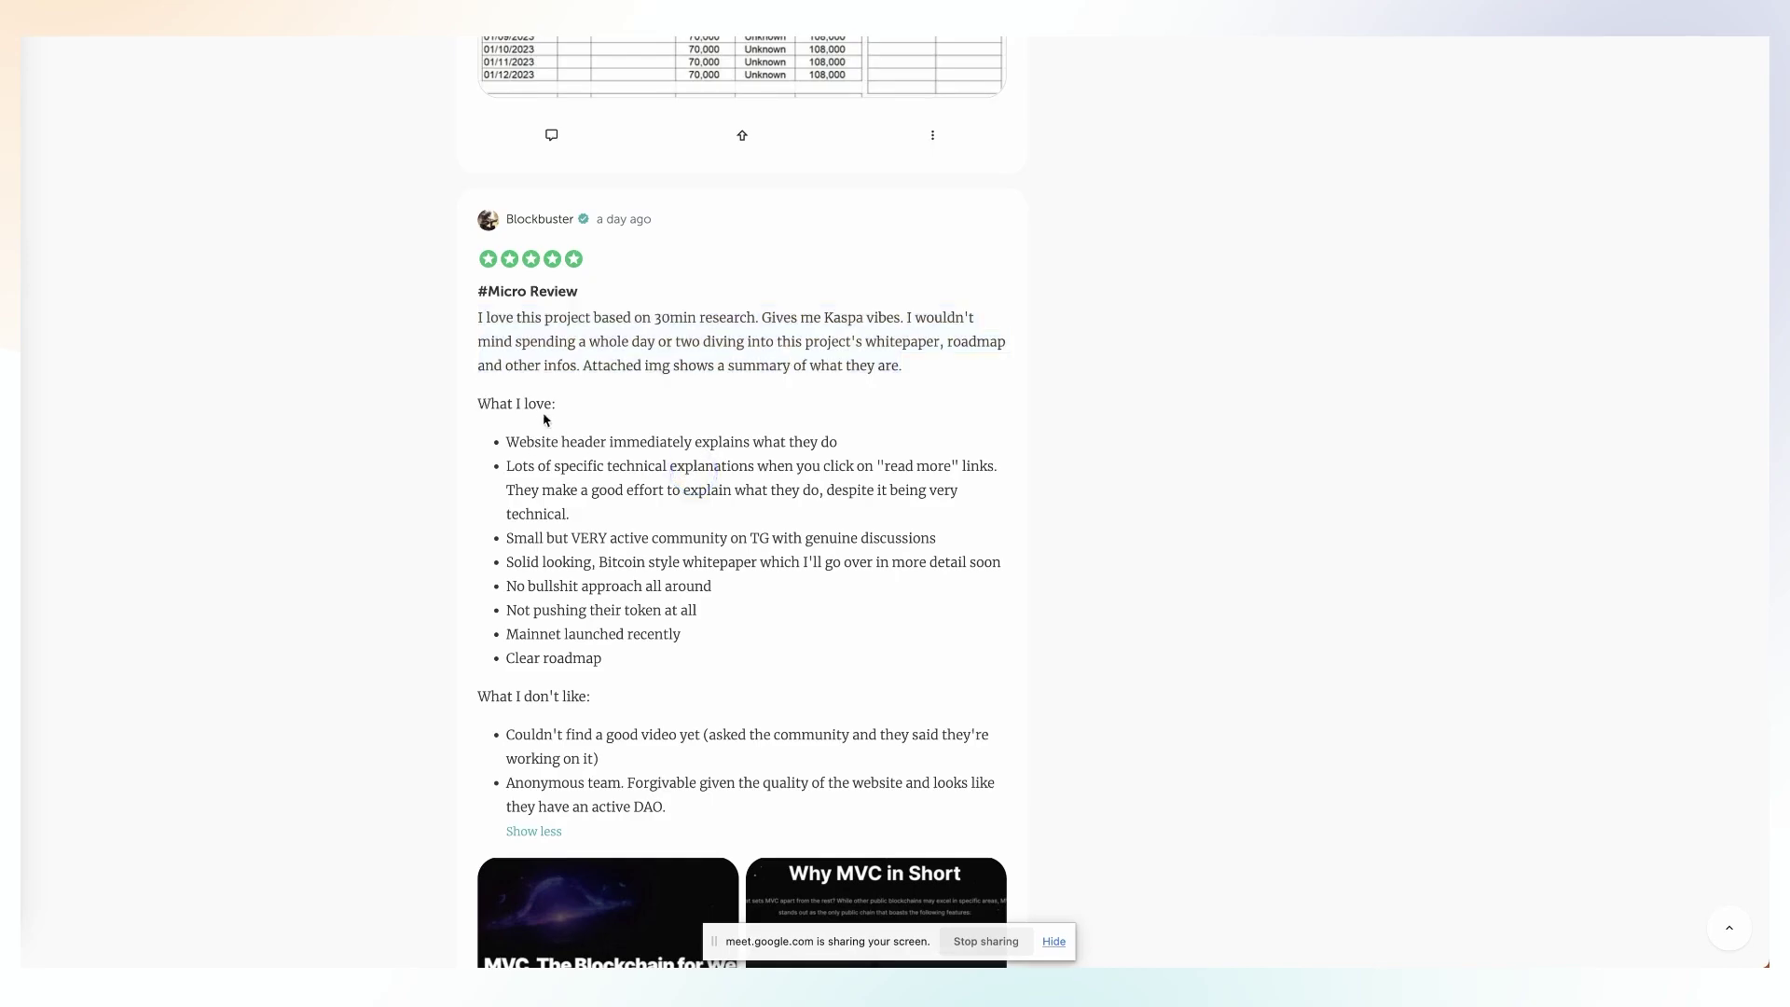
- Compare the Micro Review Checklist with the "What I love" bullet points in the expanded micro review
{"action": "key", "text": "ctrl+Tab"}
{"action": "left_click", "coordinate": [814, 248]}
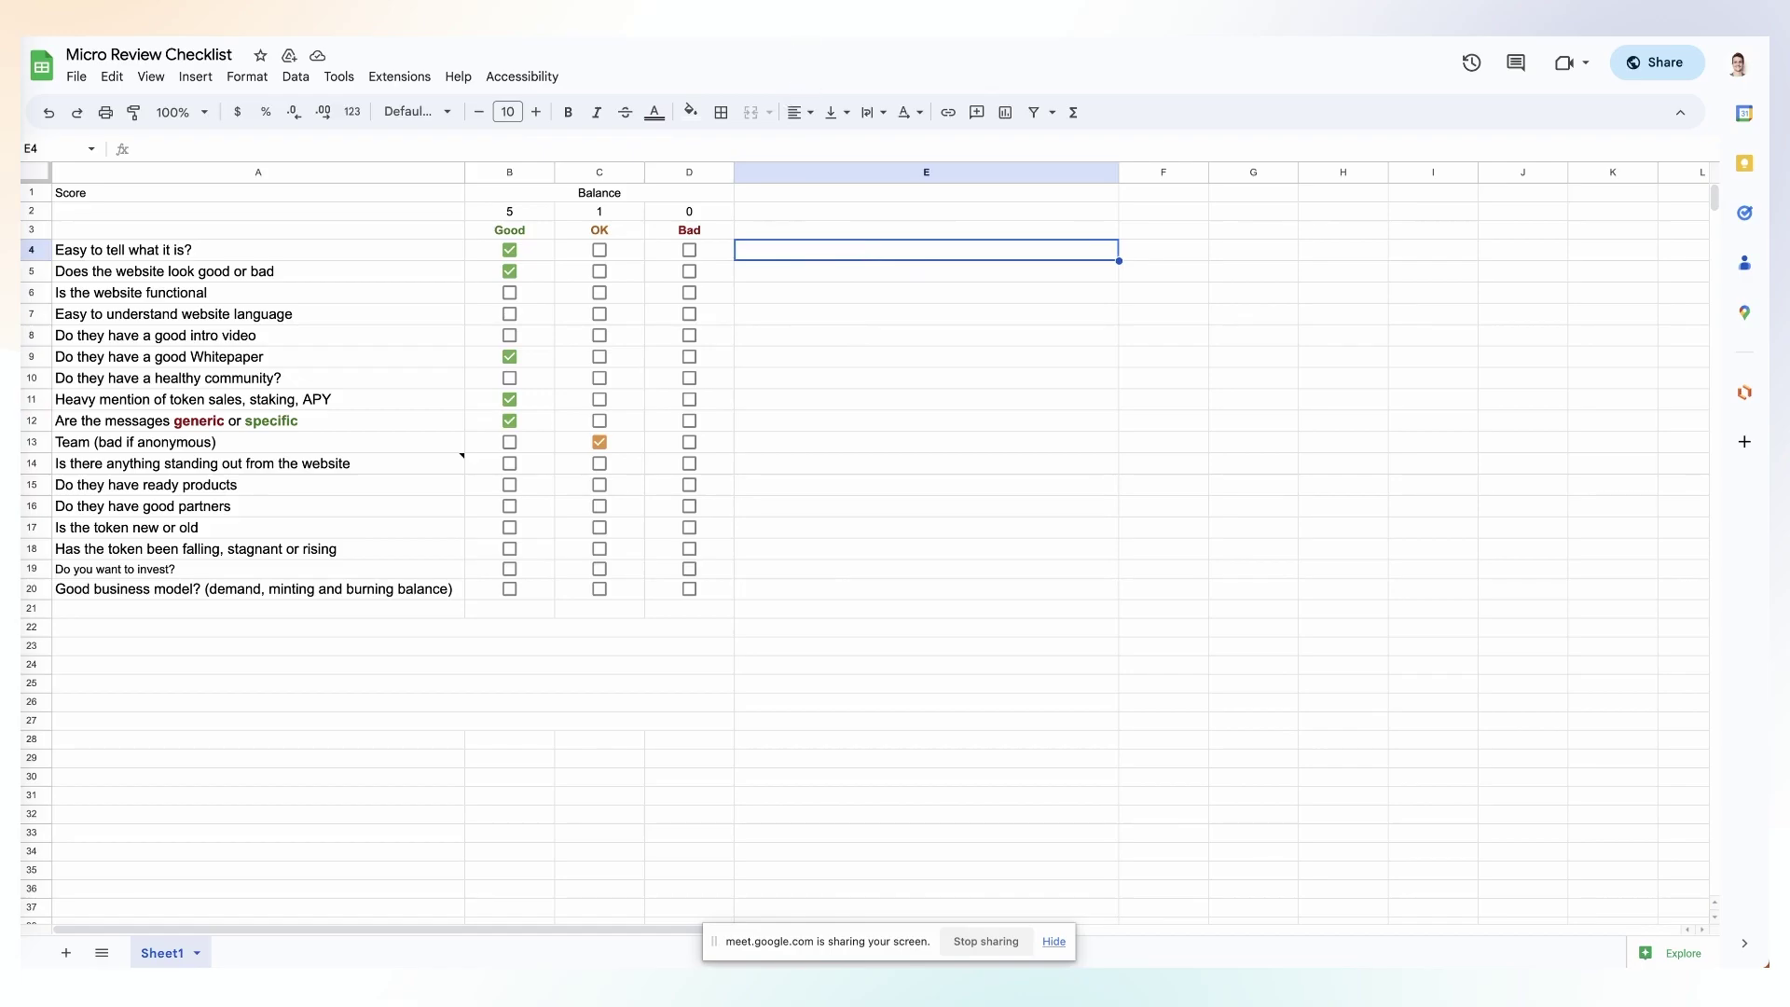
{"action": "key", "text": "ctrl+Tab"}
{"action": "scroll", "coordinate": [867, 443], "scroll_direction": "down", "scroll_amount": 4}
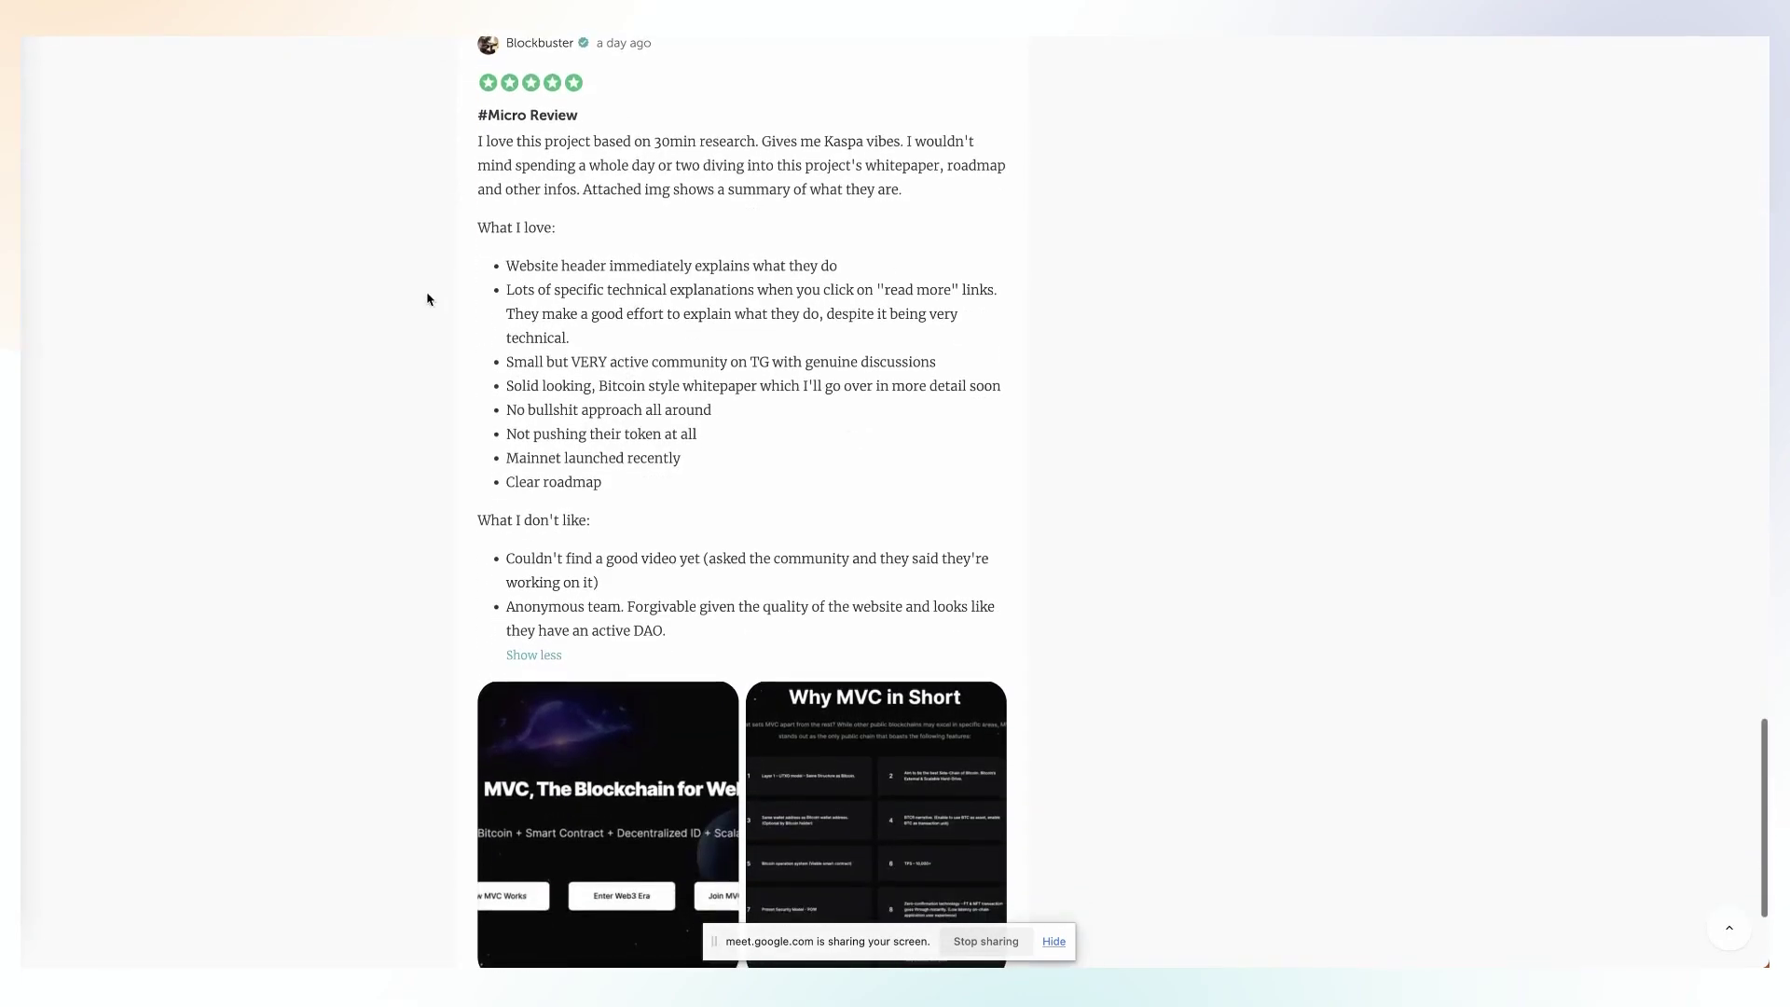
{"action": "left_click_drag", "start_coordinate": [509, 268], "coordinate": [703, 489]}
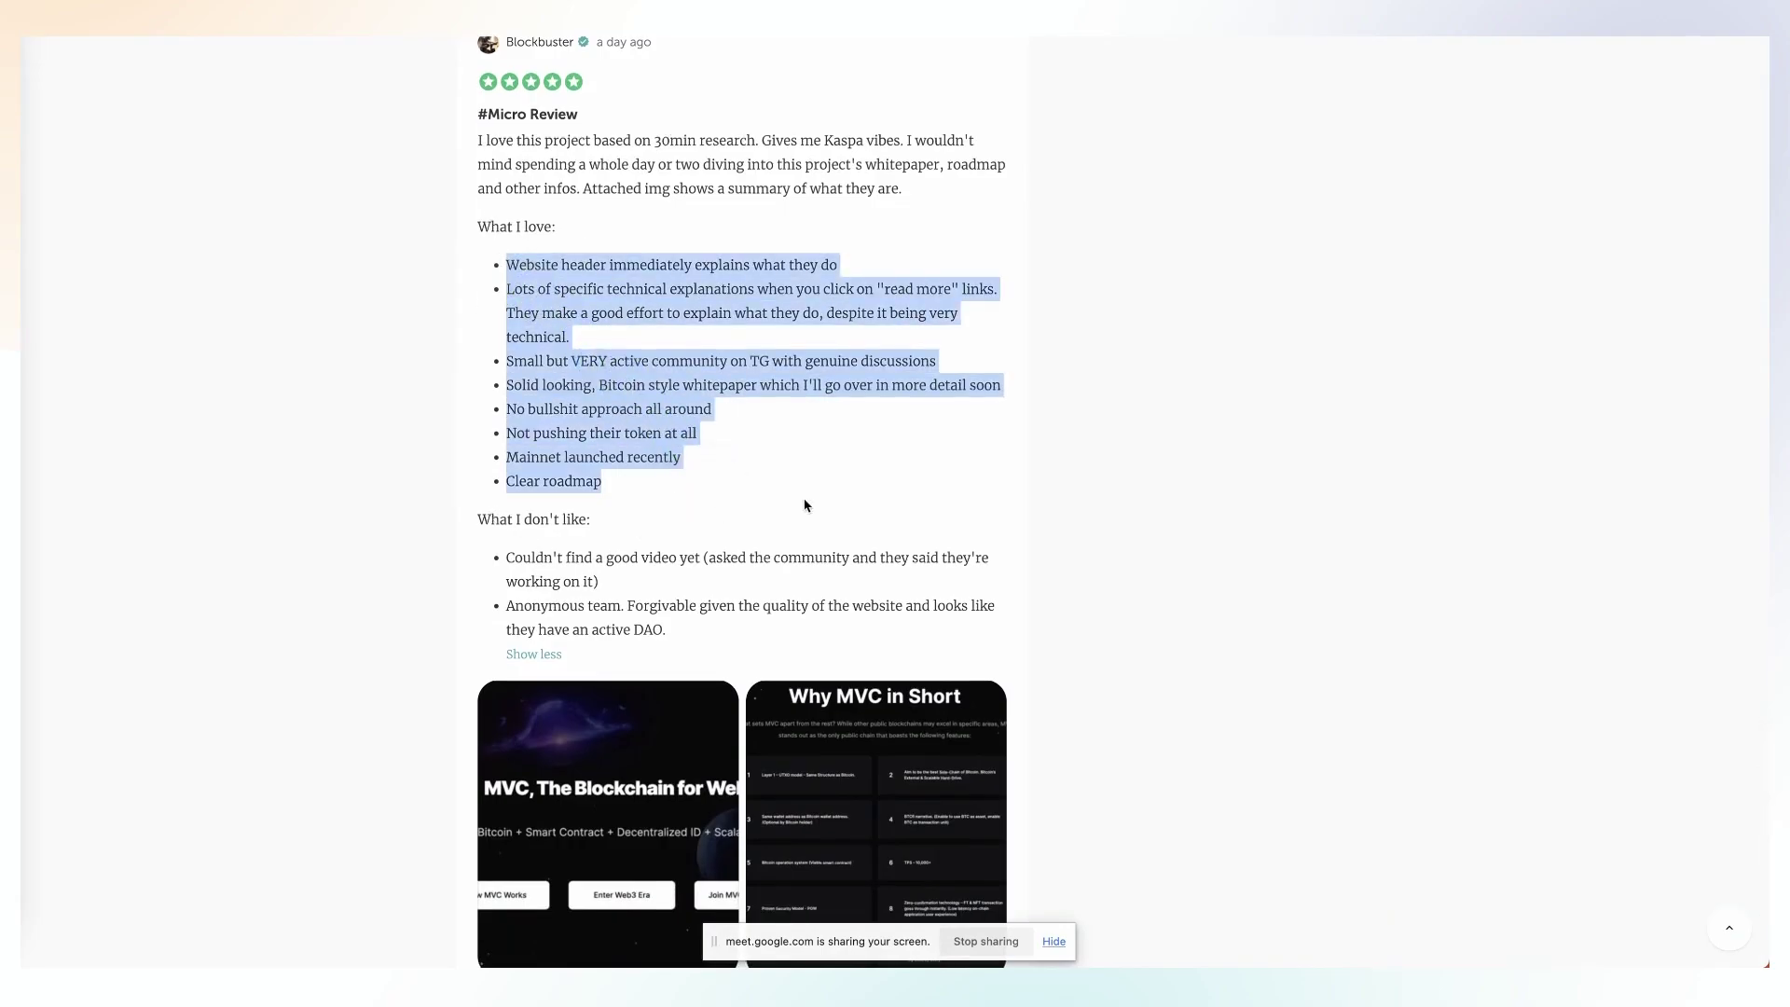
- View the micro review's two attached images at full size and reread its "What I don't like" points
{"action": "scroll", "coordinate": [703, 614], "scroll_direction": "down", "scroll_amount": 3}
{"action": "left_click", "coordinate": [655, 601]}
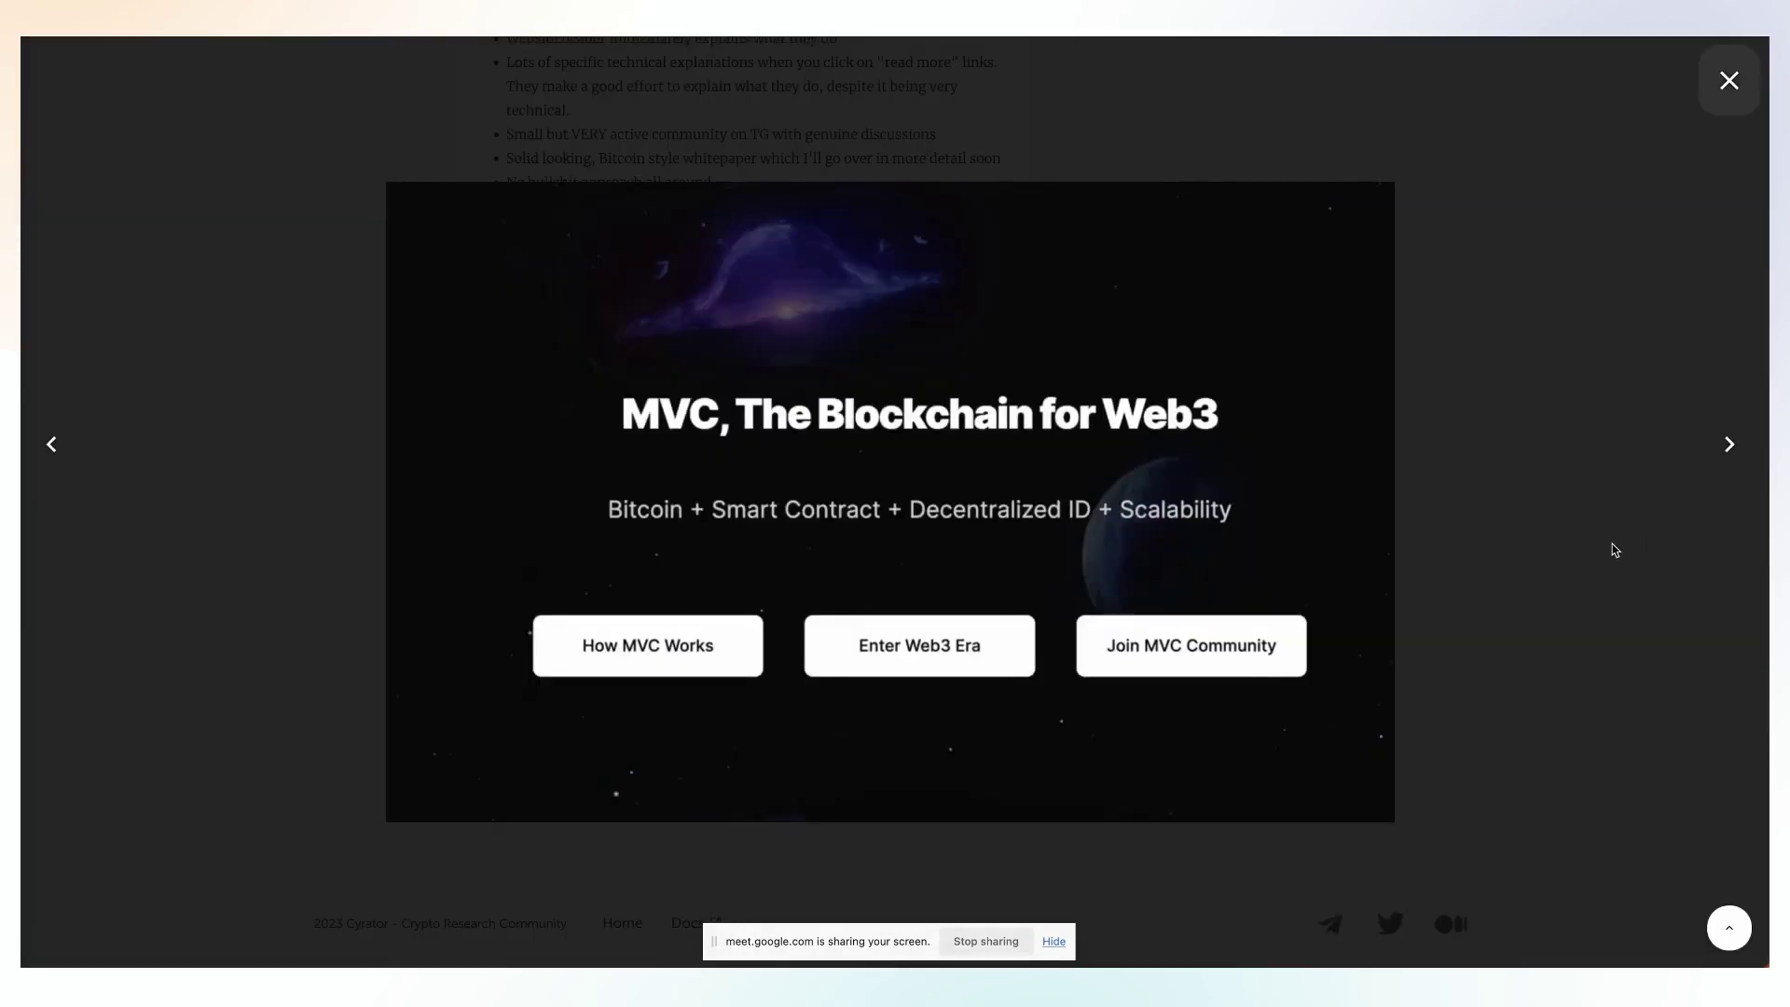
{"action": "key", "text": "Right"}
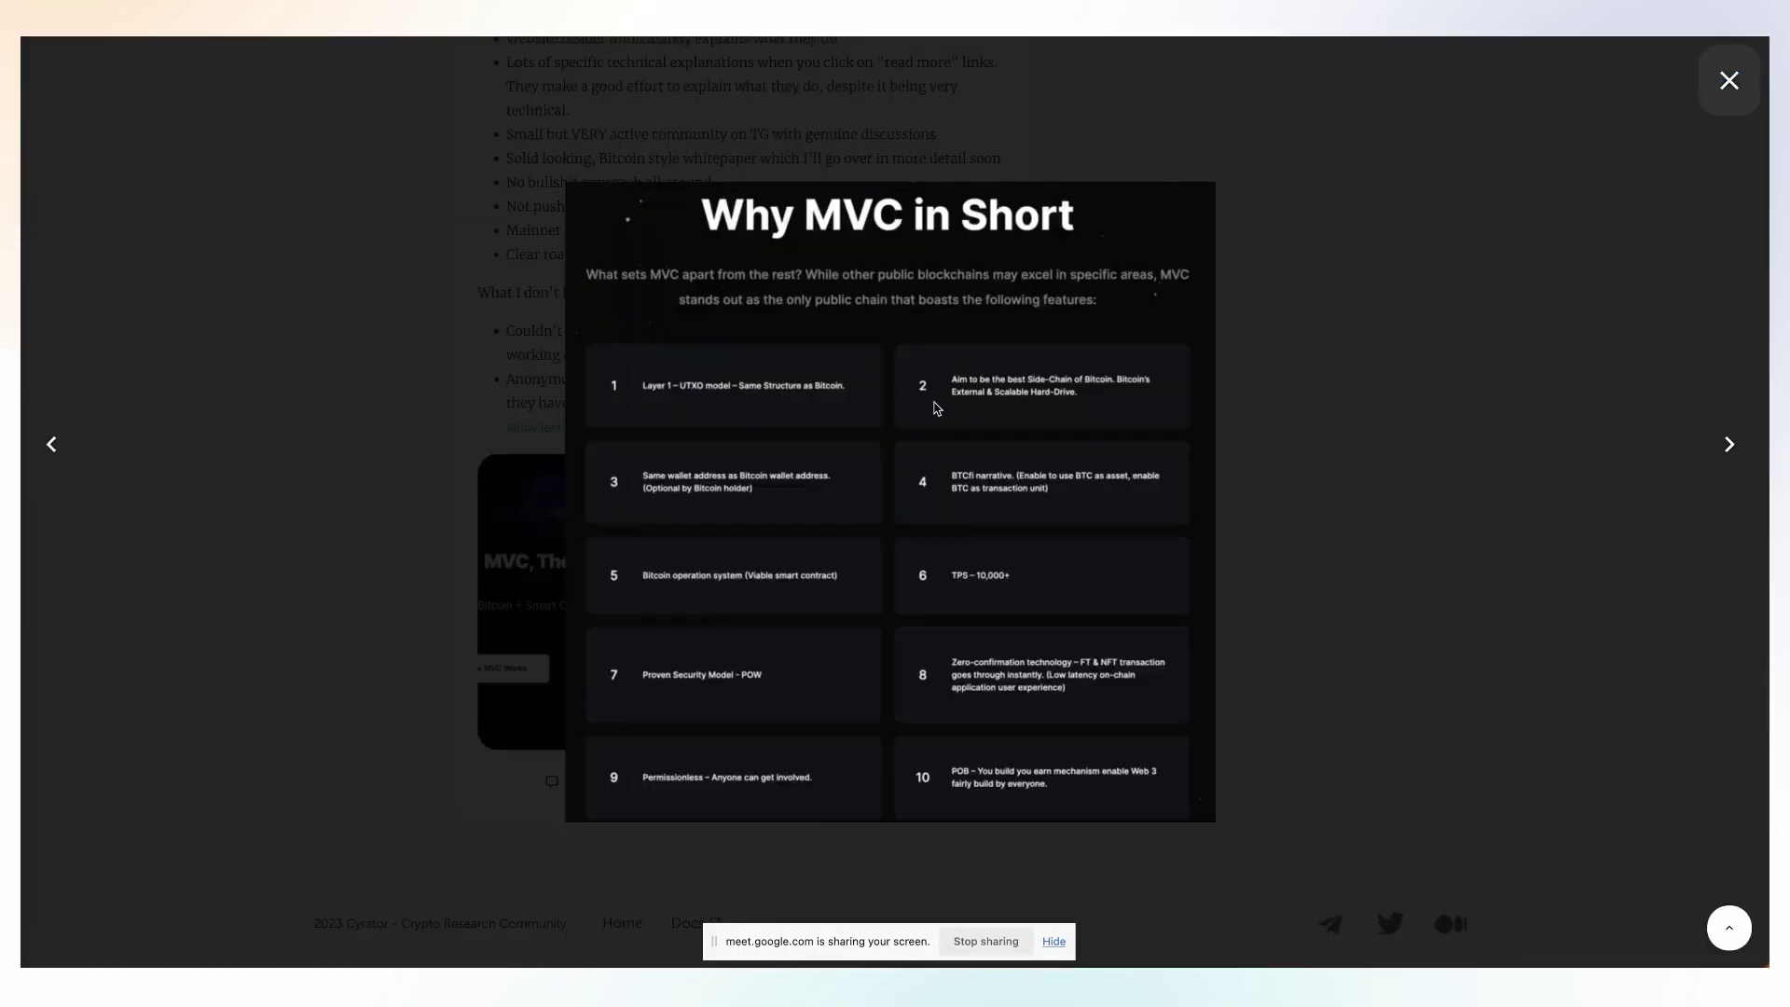
{"action": "left_click", "coordinate": [1729, 82]}
{"action": "scroll", "coordinate": [563, 661], "scroll_direction": "up", "scroll_amount": 3}
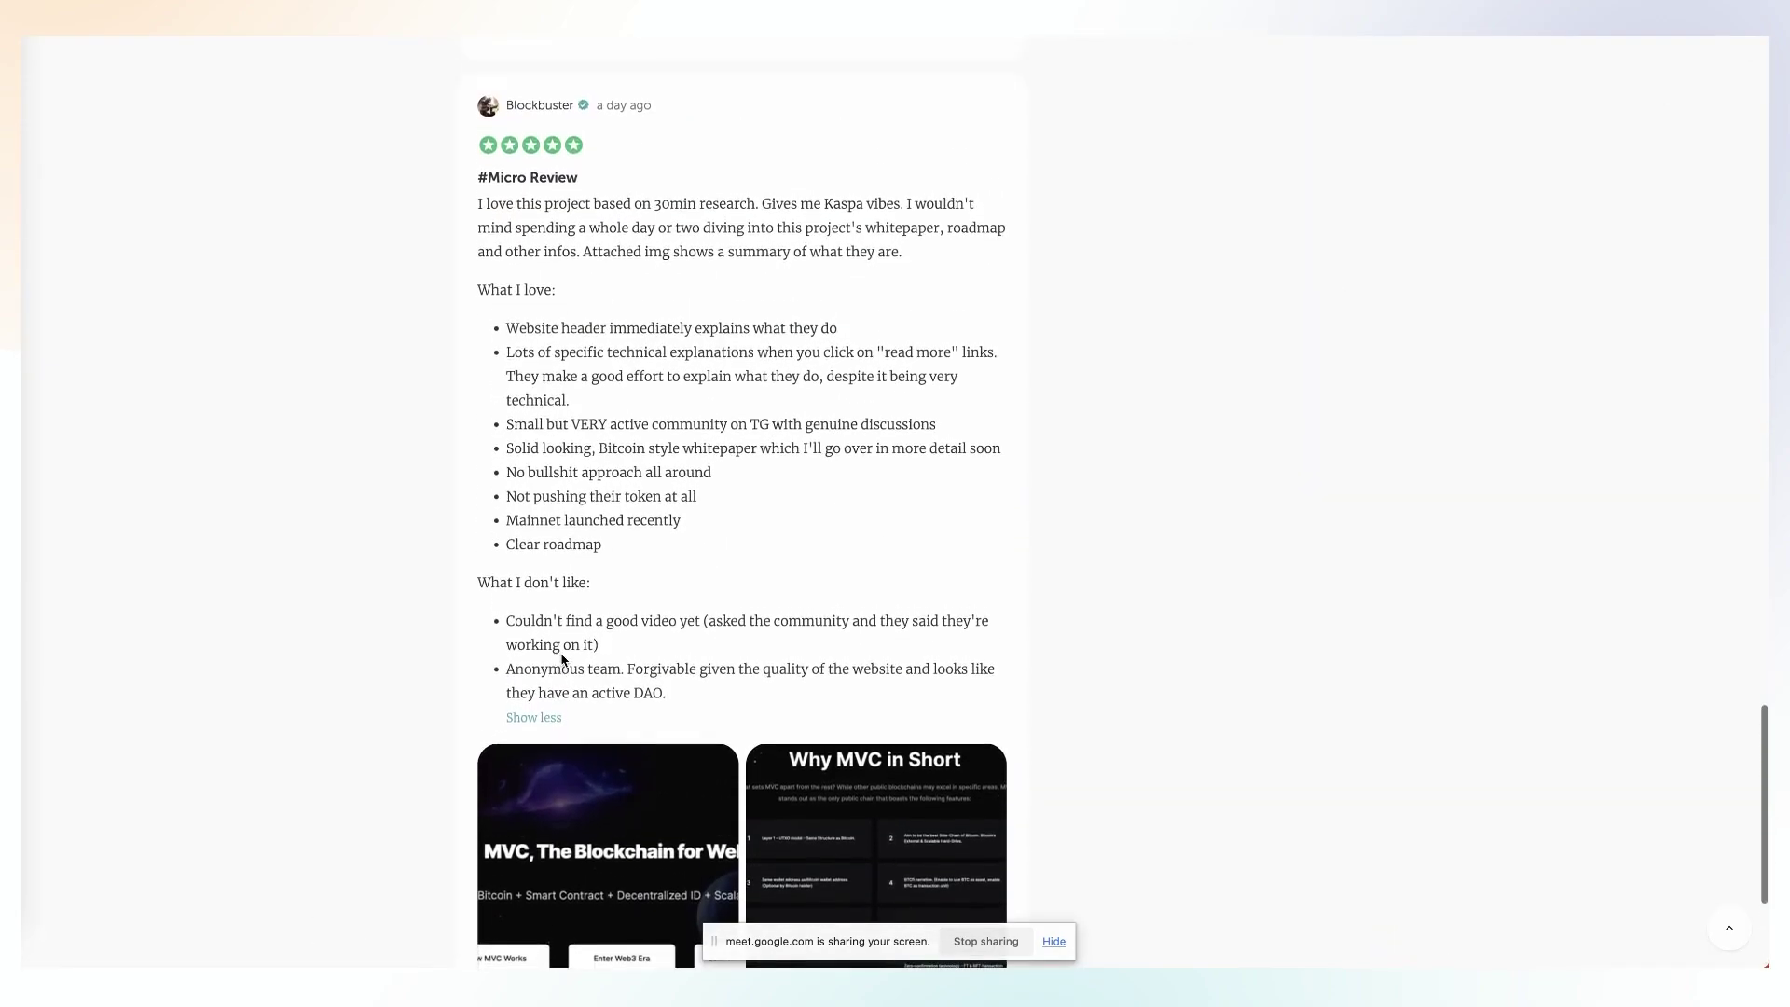
{"action": "scroll", "coordinate": [563, 660], "scroll_direction": "up", "scroll_amount": 2}
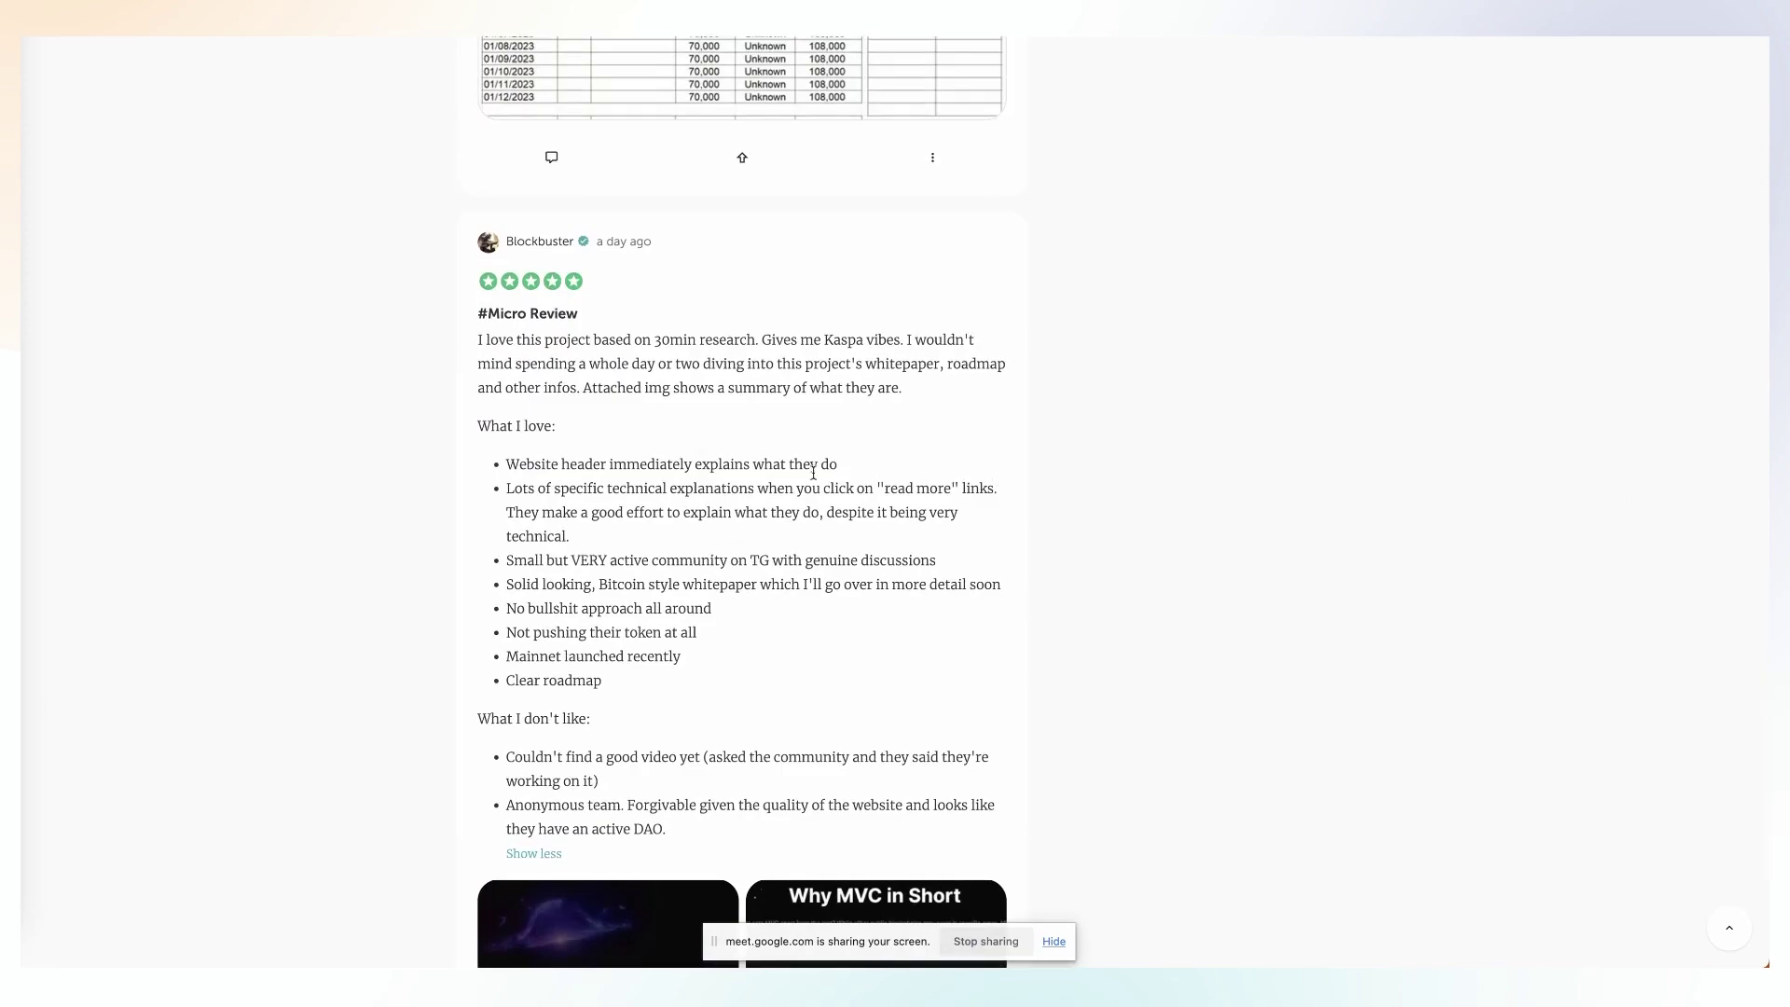
{"action": "scroll", "coordinate": [767, 482], "scroll_direction": "down", "scroll_amount": 5}
{"action": "scroll", "coordinate": [766, 482], "scroll_direction": "up", "scroll_amount": 5}
- Open Cyrator's Spotlight page and look through the list of current spotlight projects
{"action": "scroll", "coordinate": [766, 482], "scroll_direction": "up", "scroll_amount": 10}
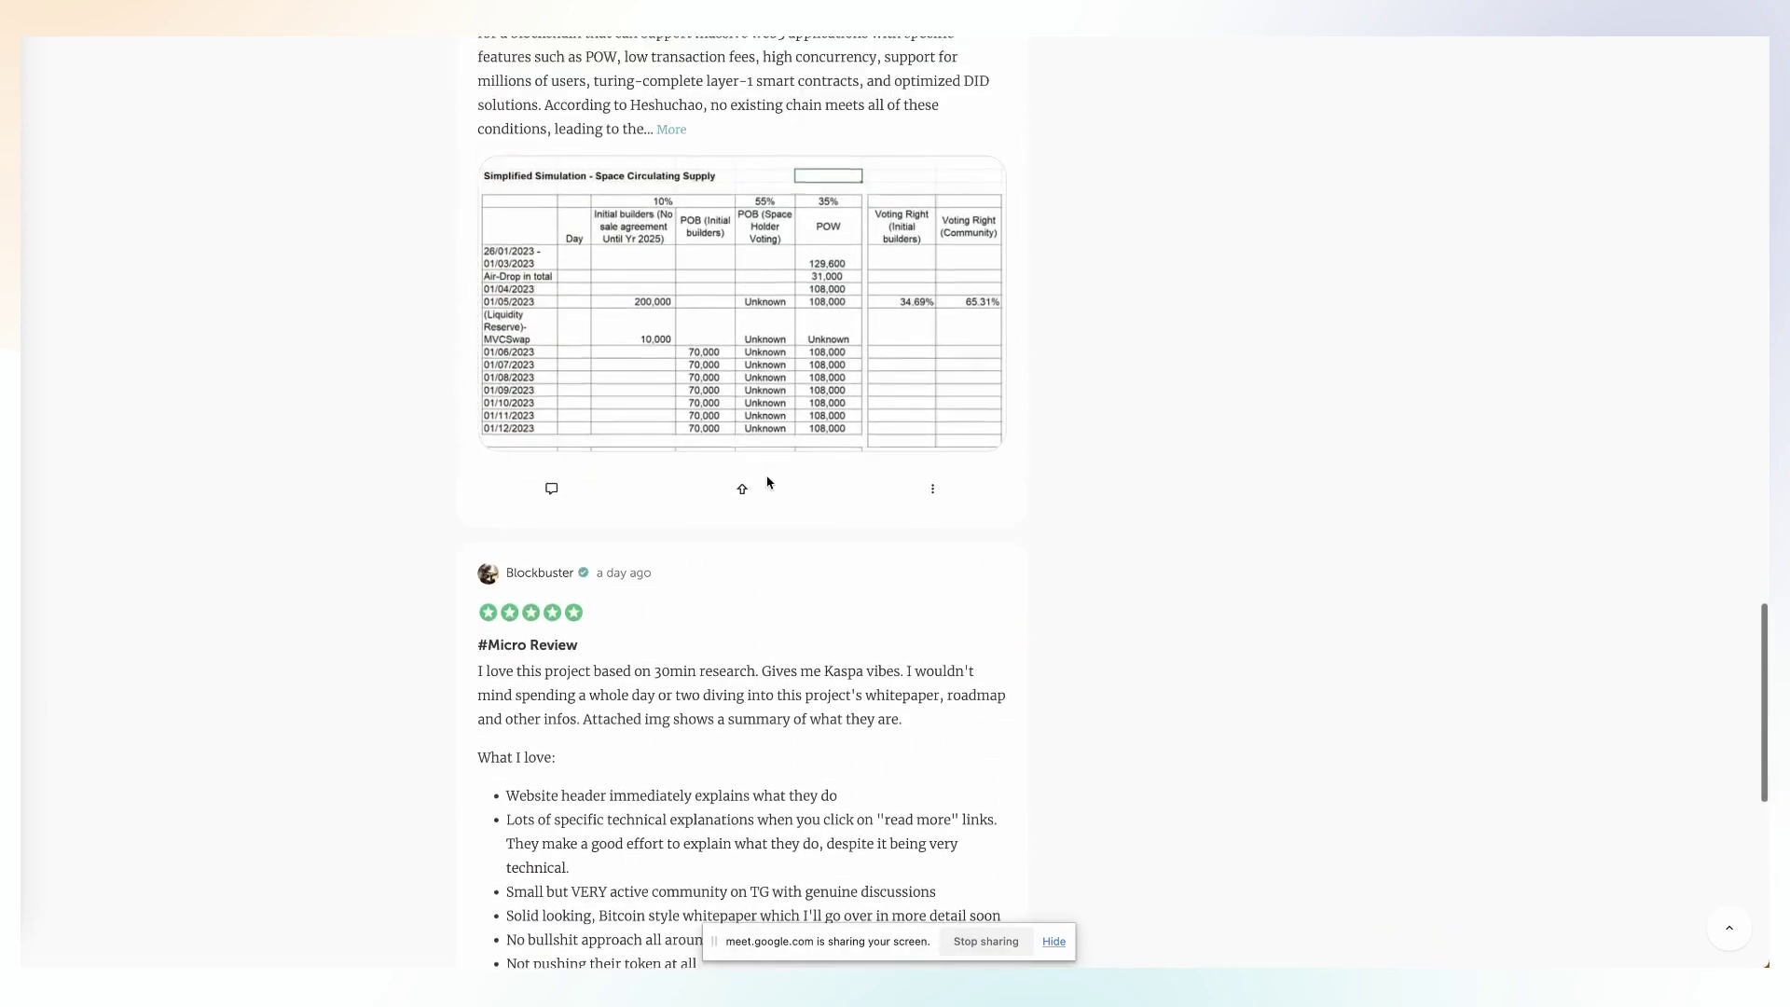
{"action": "scroll", "coordinate": [766, 482], "scroll_direction": "up", "scroll_amount": 15}
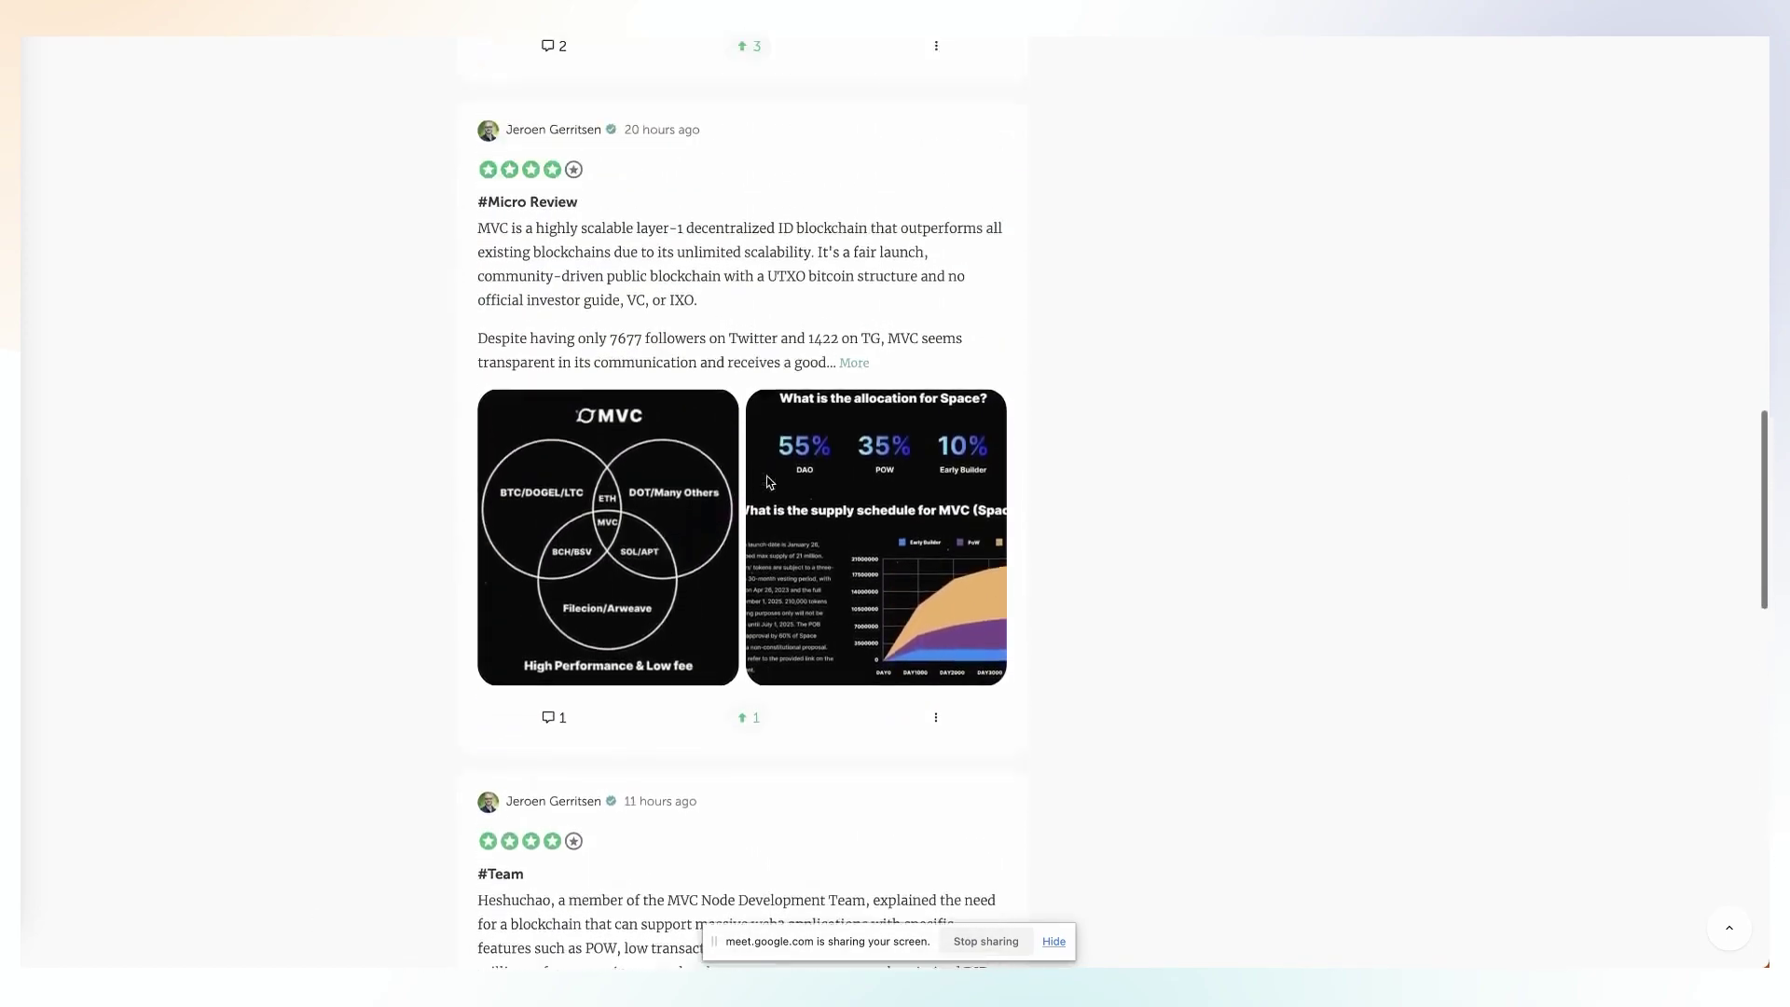
{"action": "scroll", "coordinate": [767, 482], "scroll_direction": "up", "scroll_amount": 5}
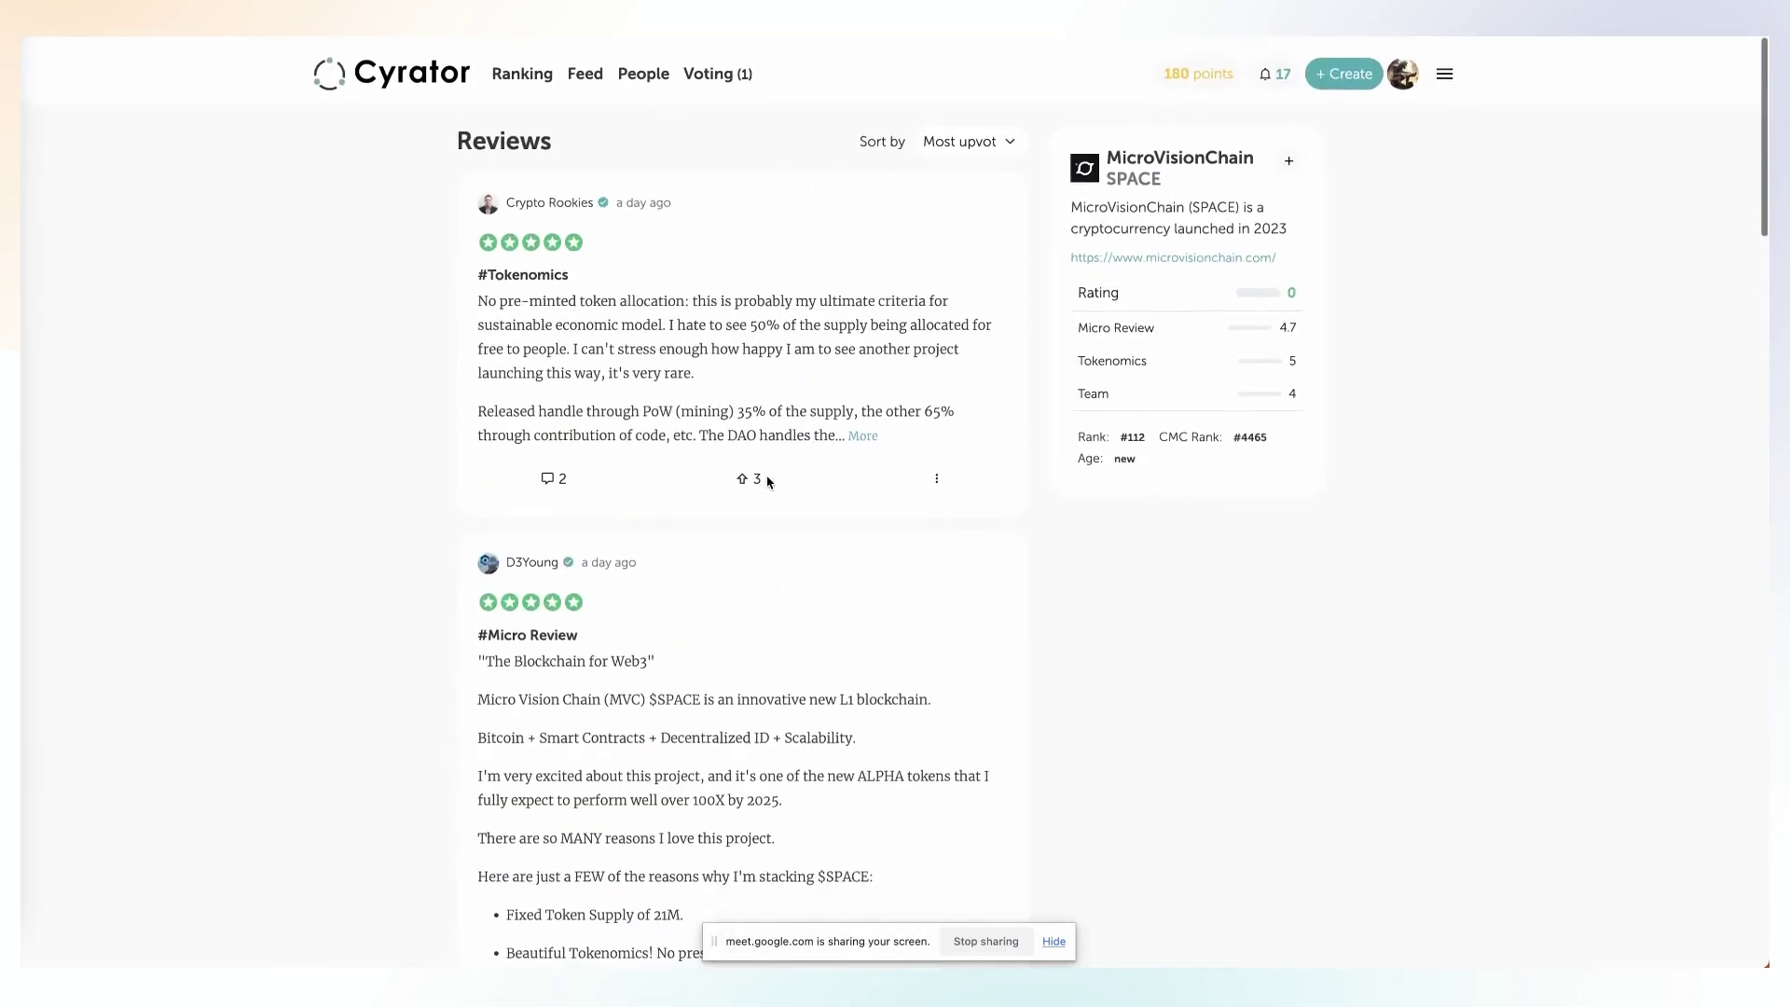
{"action": "mouse_move", "coordinate": [515, 75]}
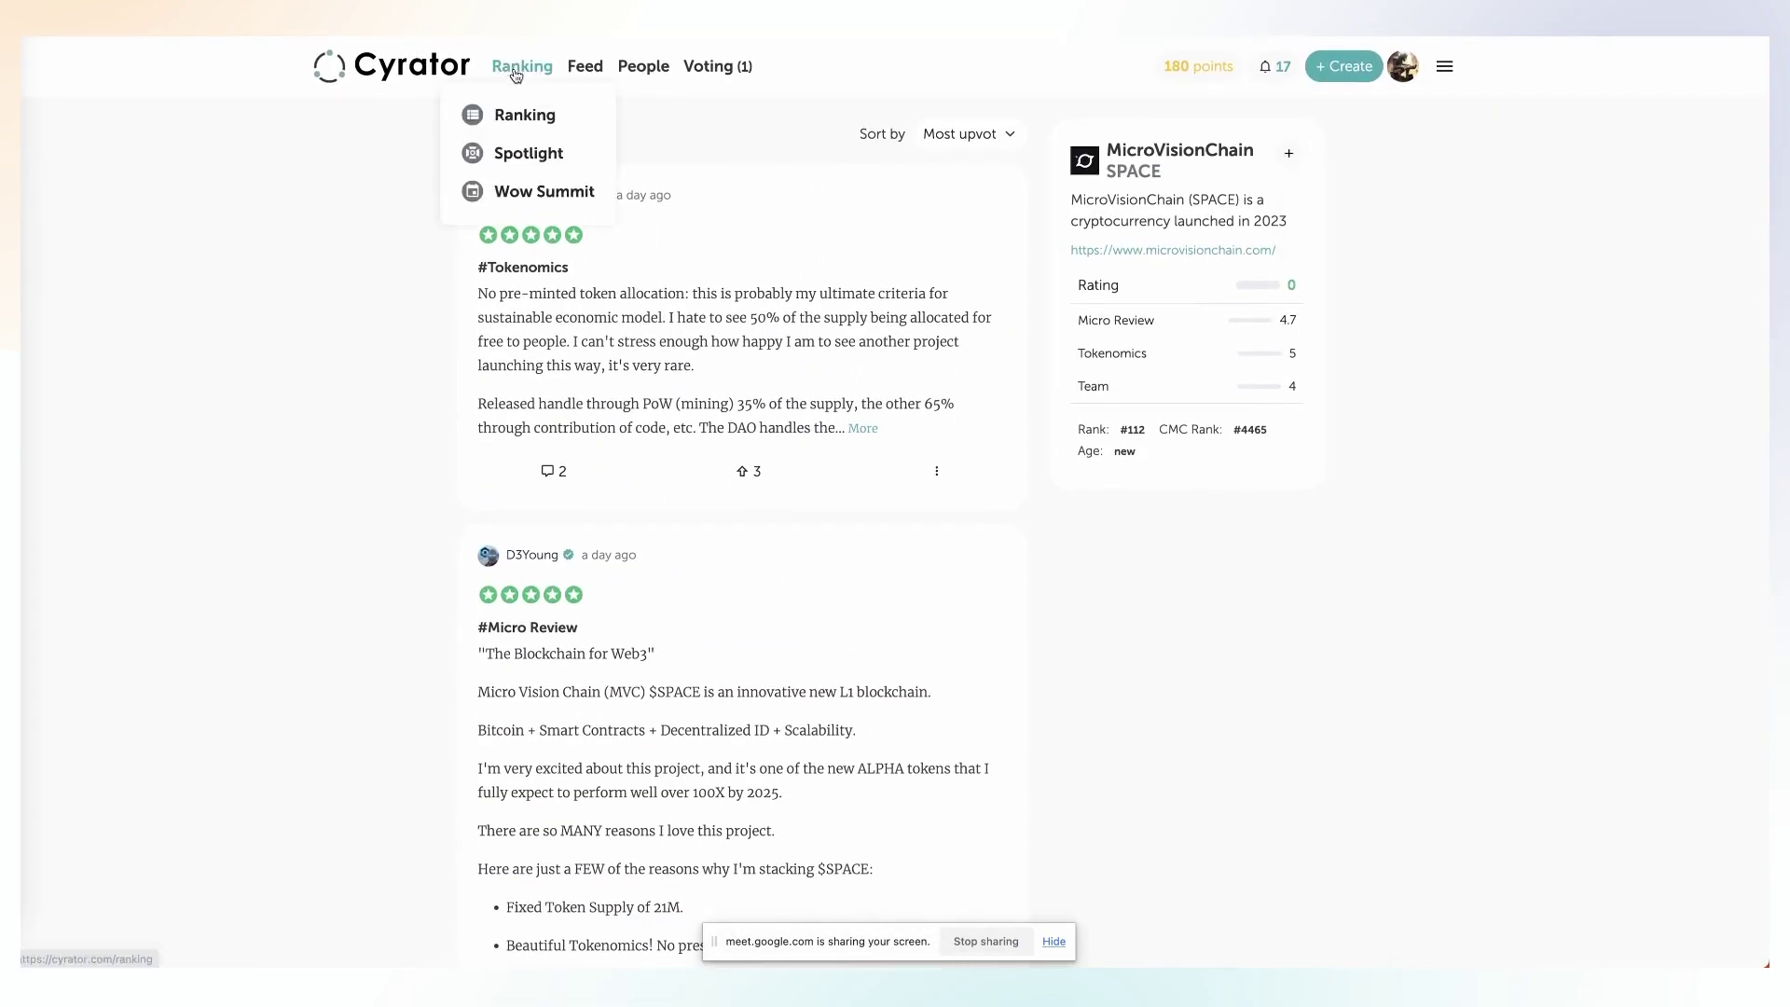
{"action": "left_click", "coordinate": [537, 157]}
{"action": "scroll", "coordinate": [905, 475], "scroll_direction": "down", "scroll_amount": 2}
{"action": "scroll", "coordinate": [904, 476], "scroll_direction": "down", "scroll_amount": 1}
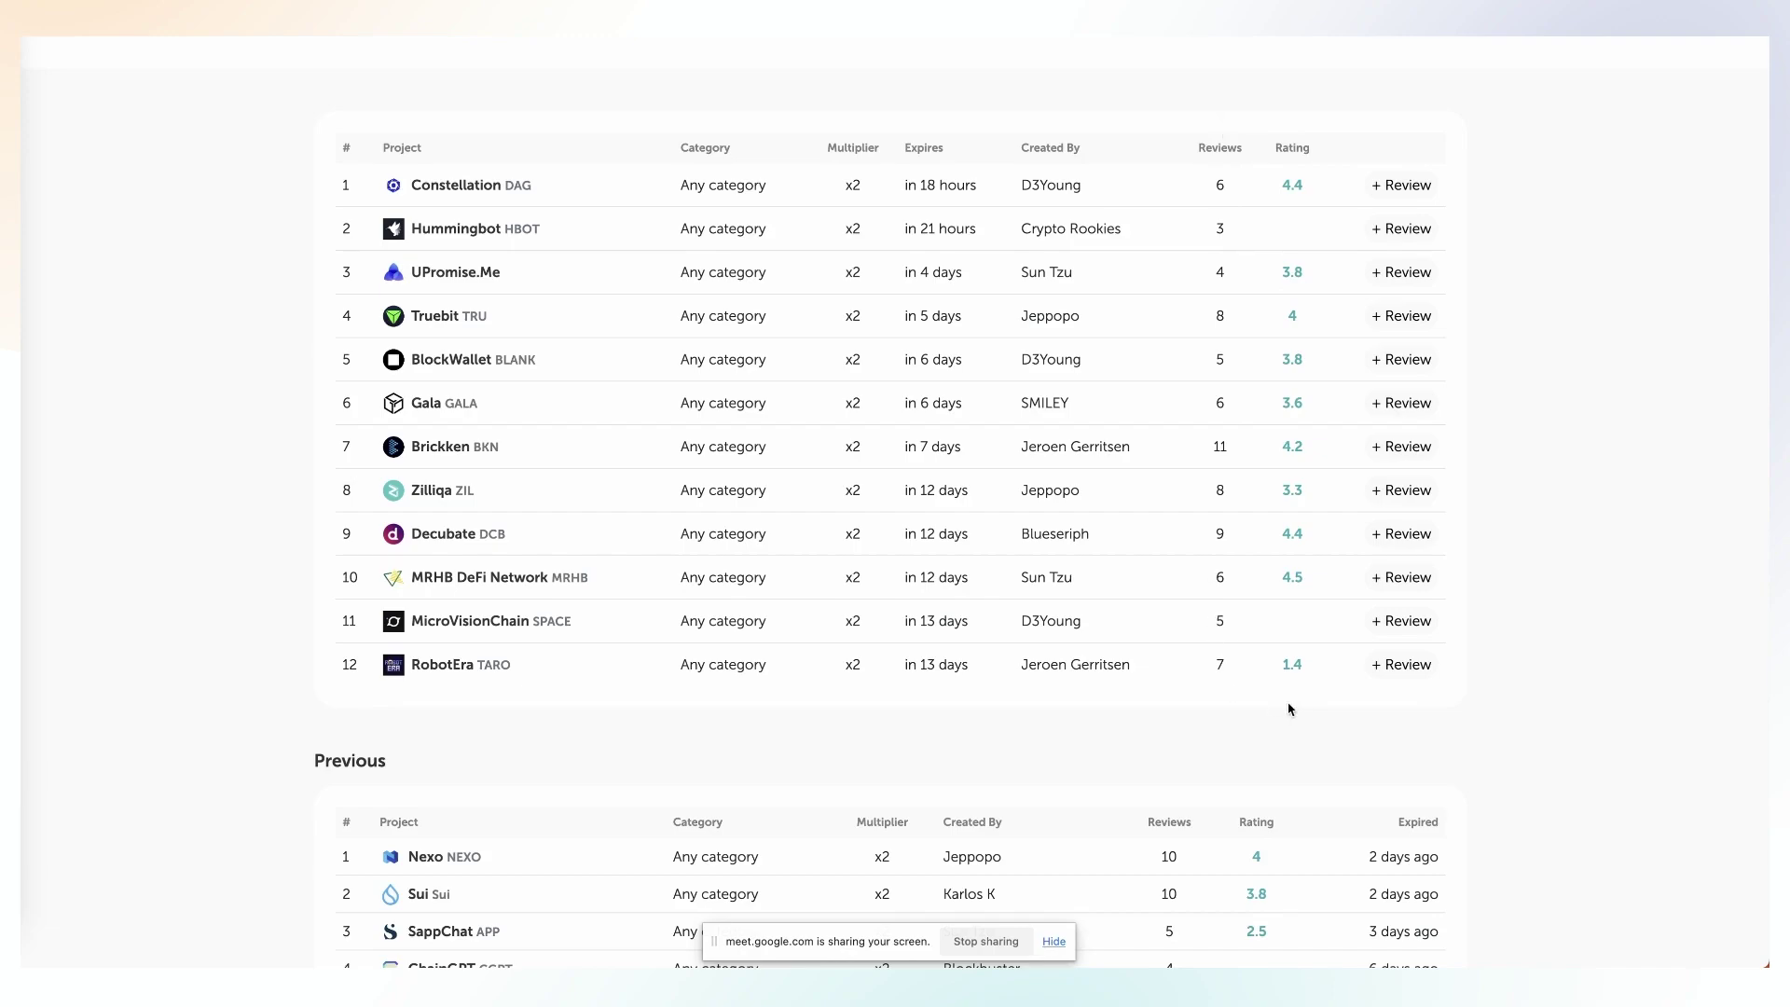
- Look over the Spotlight page's current and previous project lists, including their multipliers, expiry times and review counts
{"action": "scroll", "coordinate": [1273, 694], "scroll_direction": "down", "scroll_amount": 1}
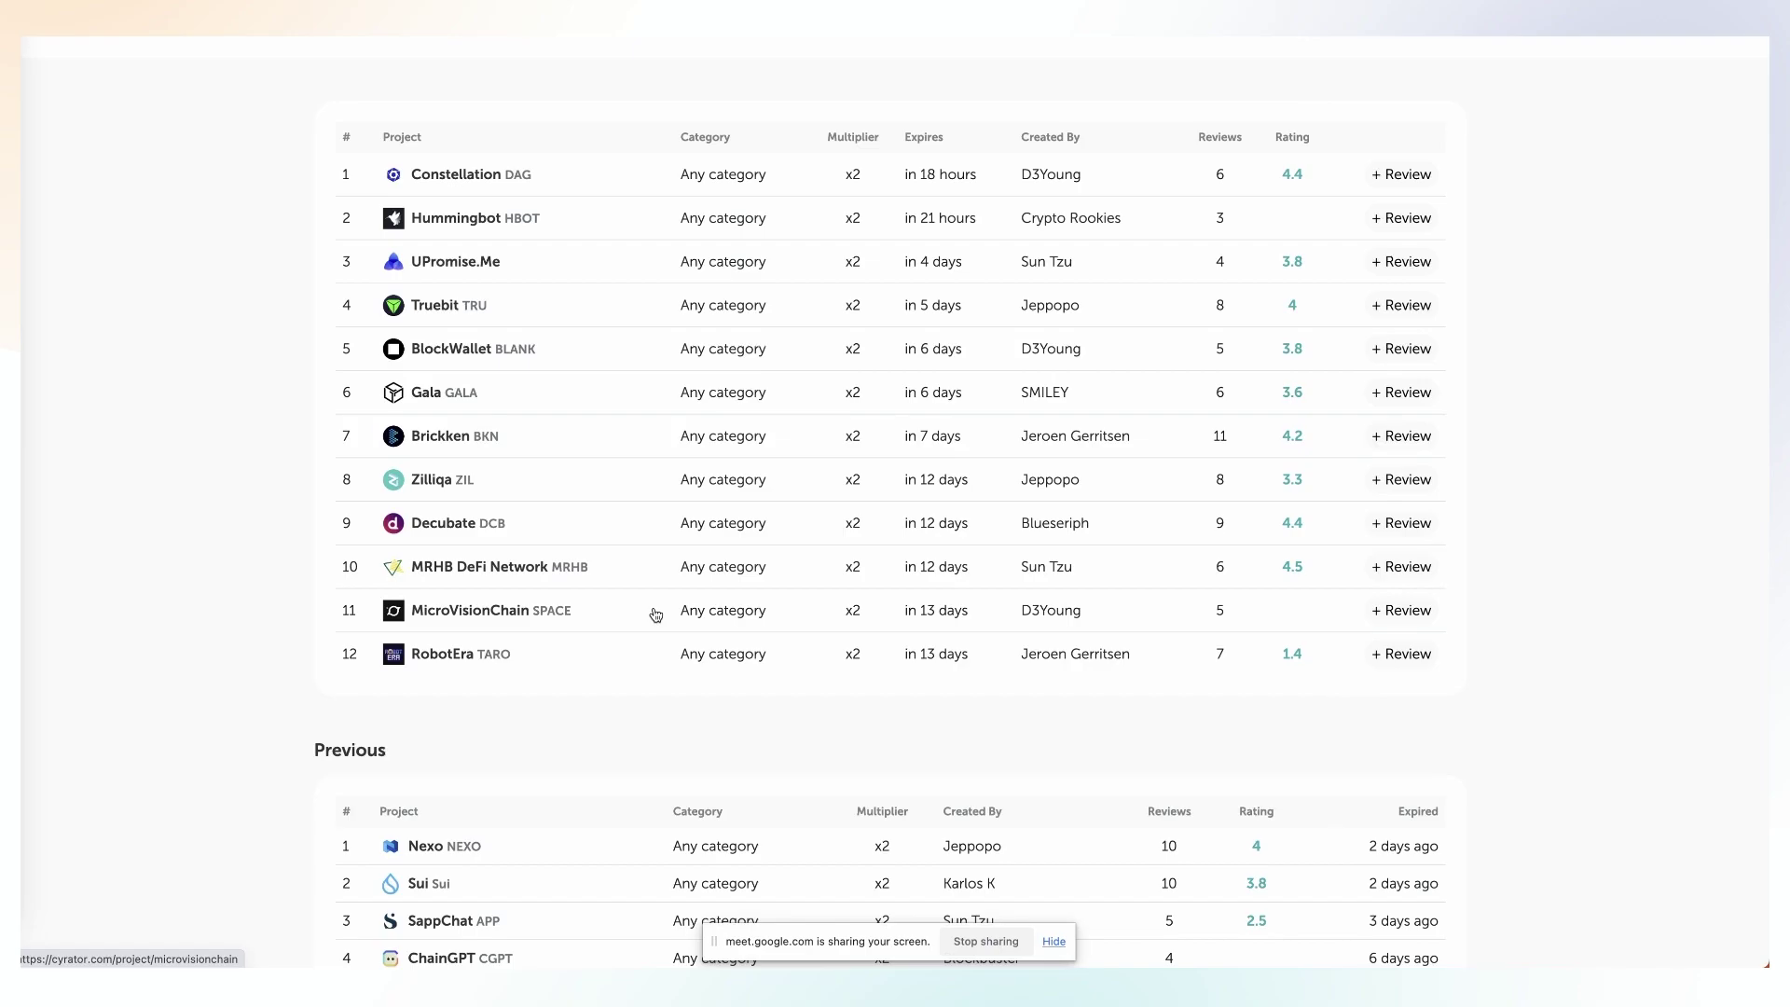
{"action": "scroll", "coordinate": [656, 615], "scroll_direction": "up", "scroll_amount": 3}
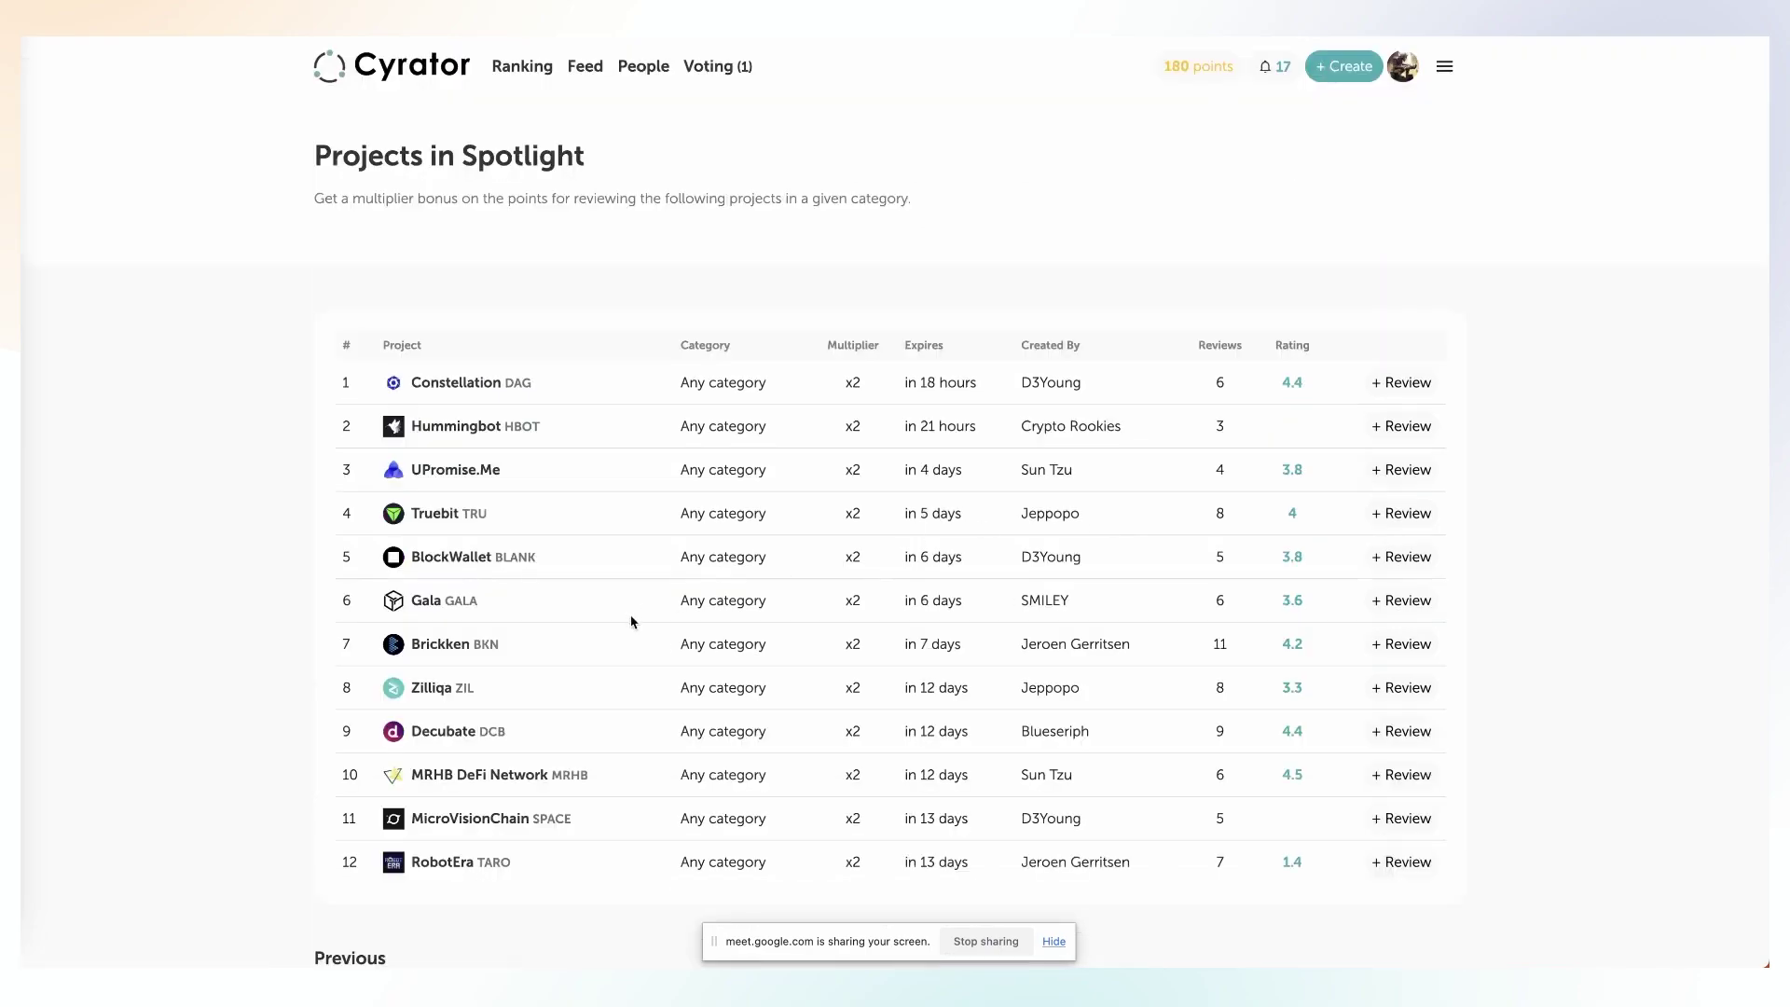
{"action": "scroll", "coordinate": [631, 621], "scroll_direction": "down", "scroll_amount": 3}
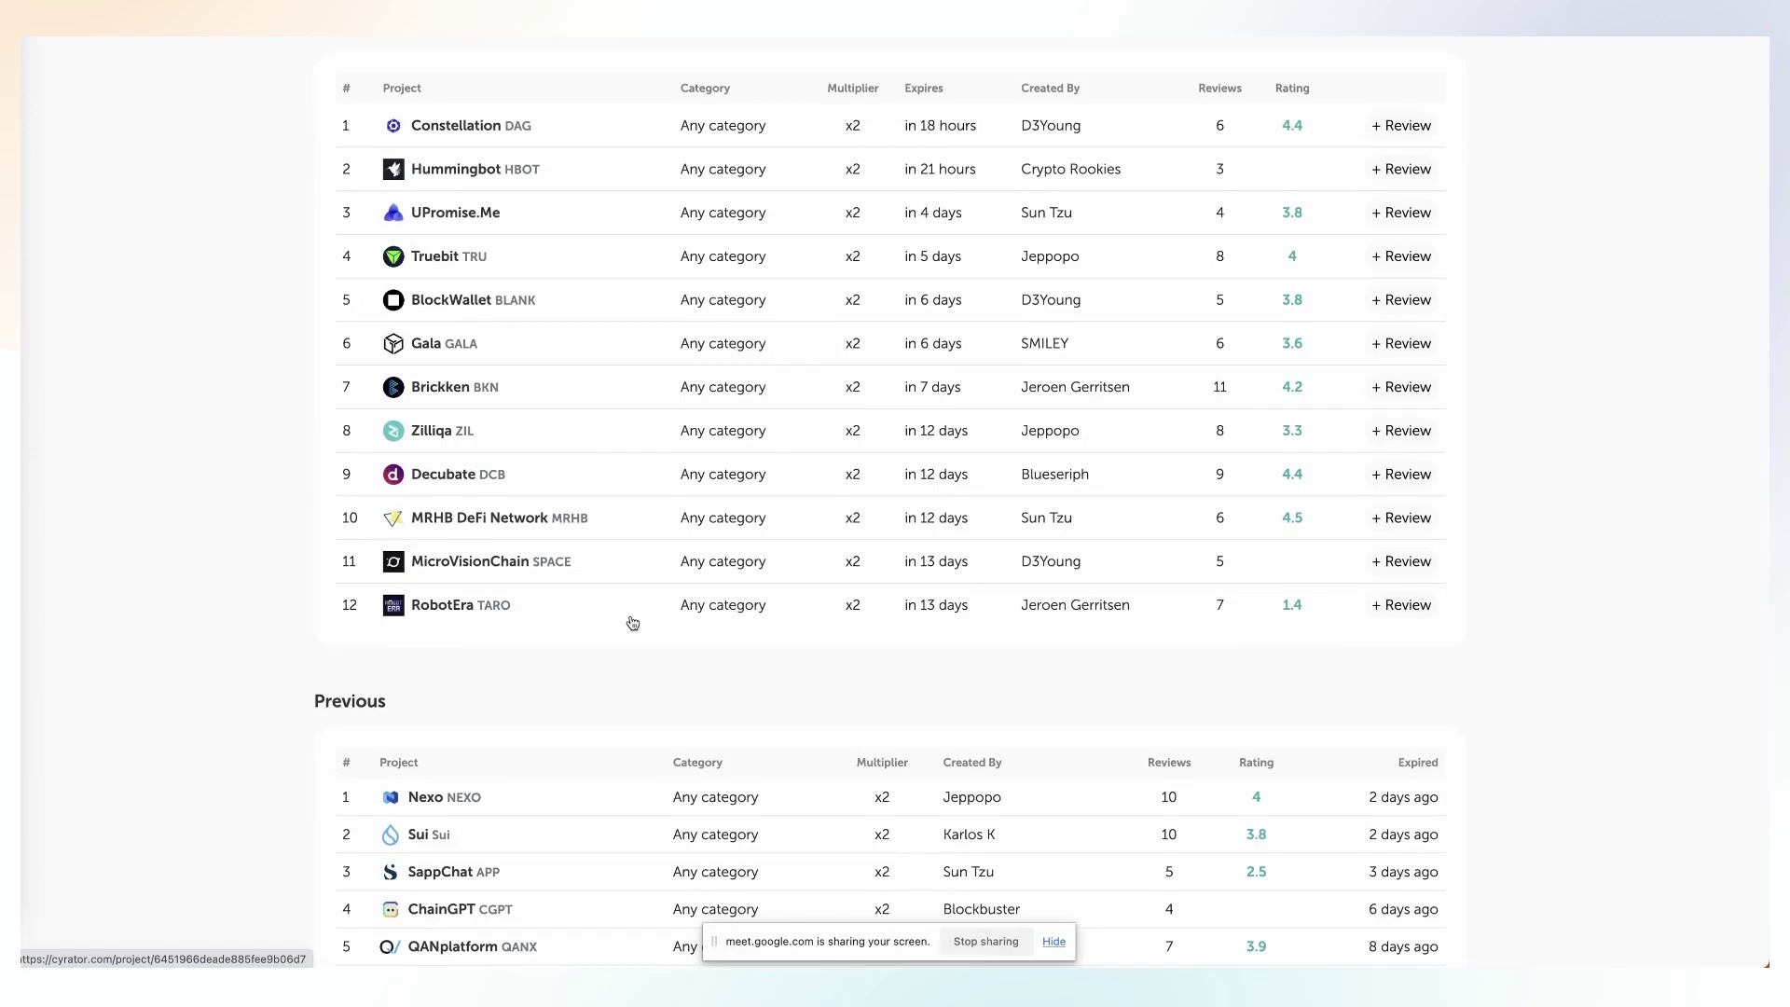
{"action": "scroll", "coordinate": [687, 587], "scroll_direction": "down", "scroll_amount": 1}
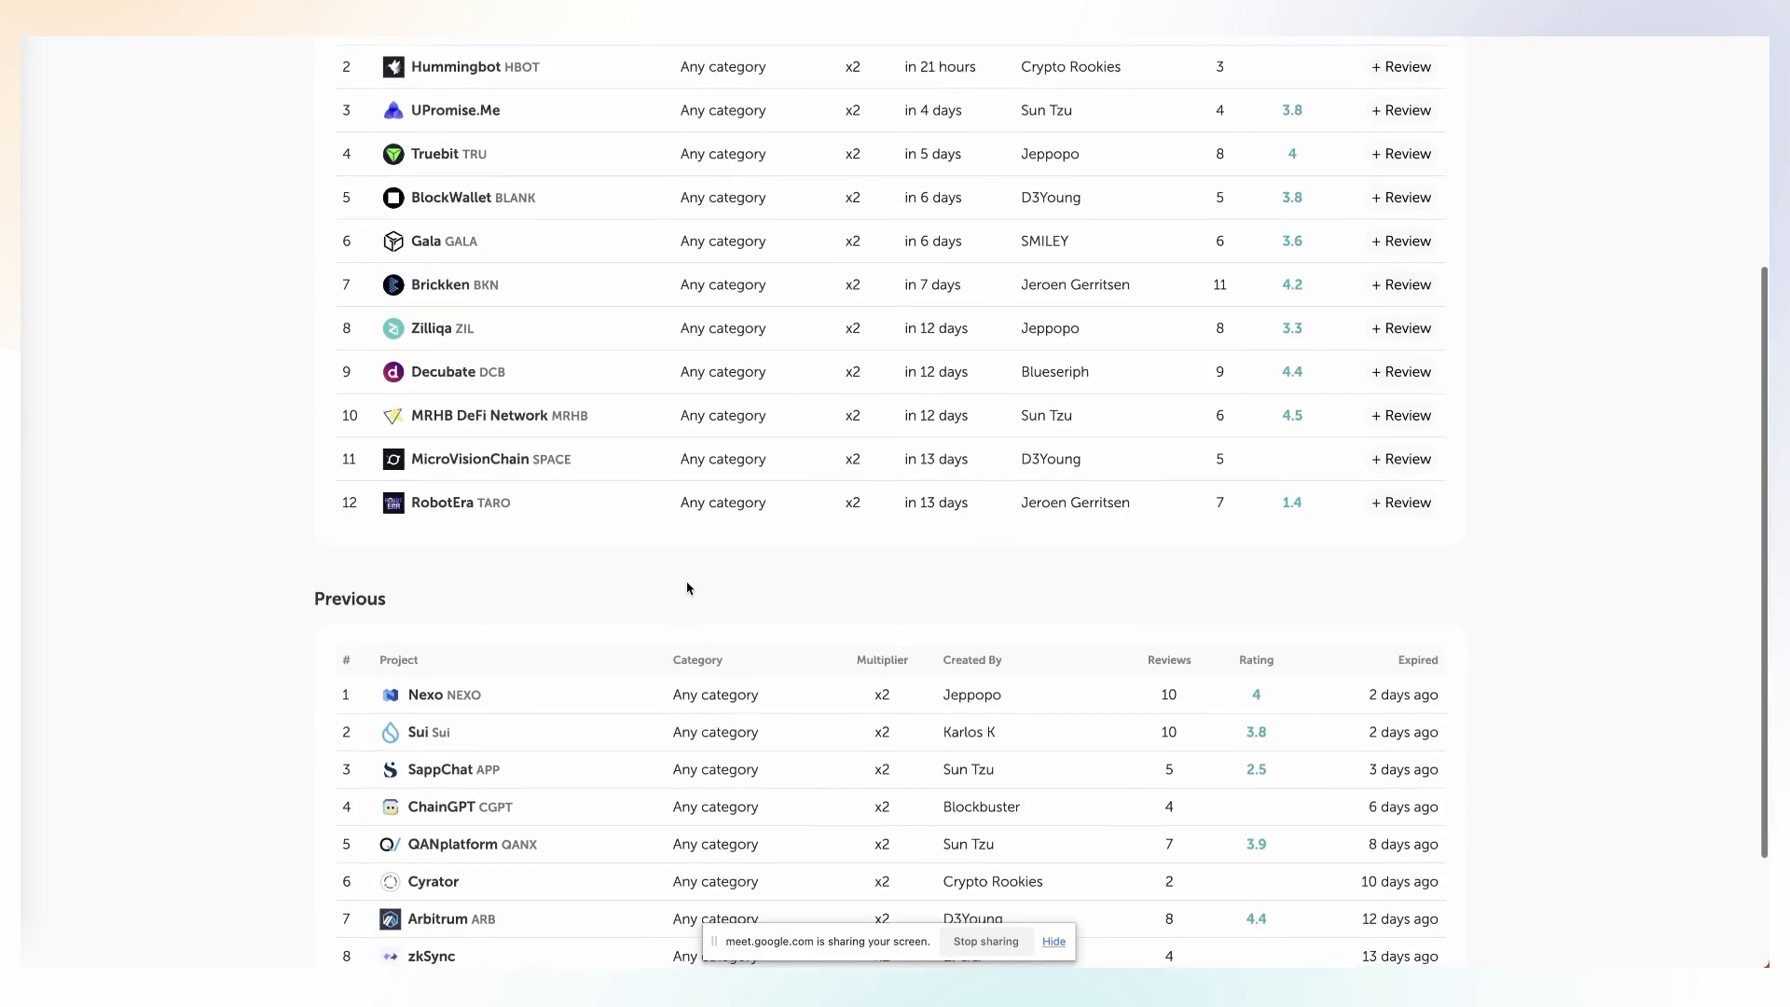
{"action": "scroll", "coordinate": [687, 587], "scroll_direction": "up", "scroll_amount": 3}
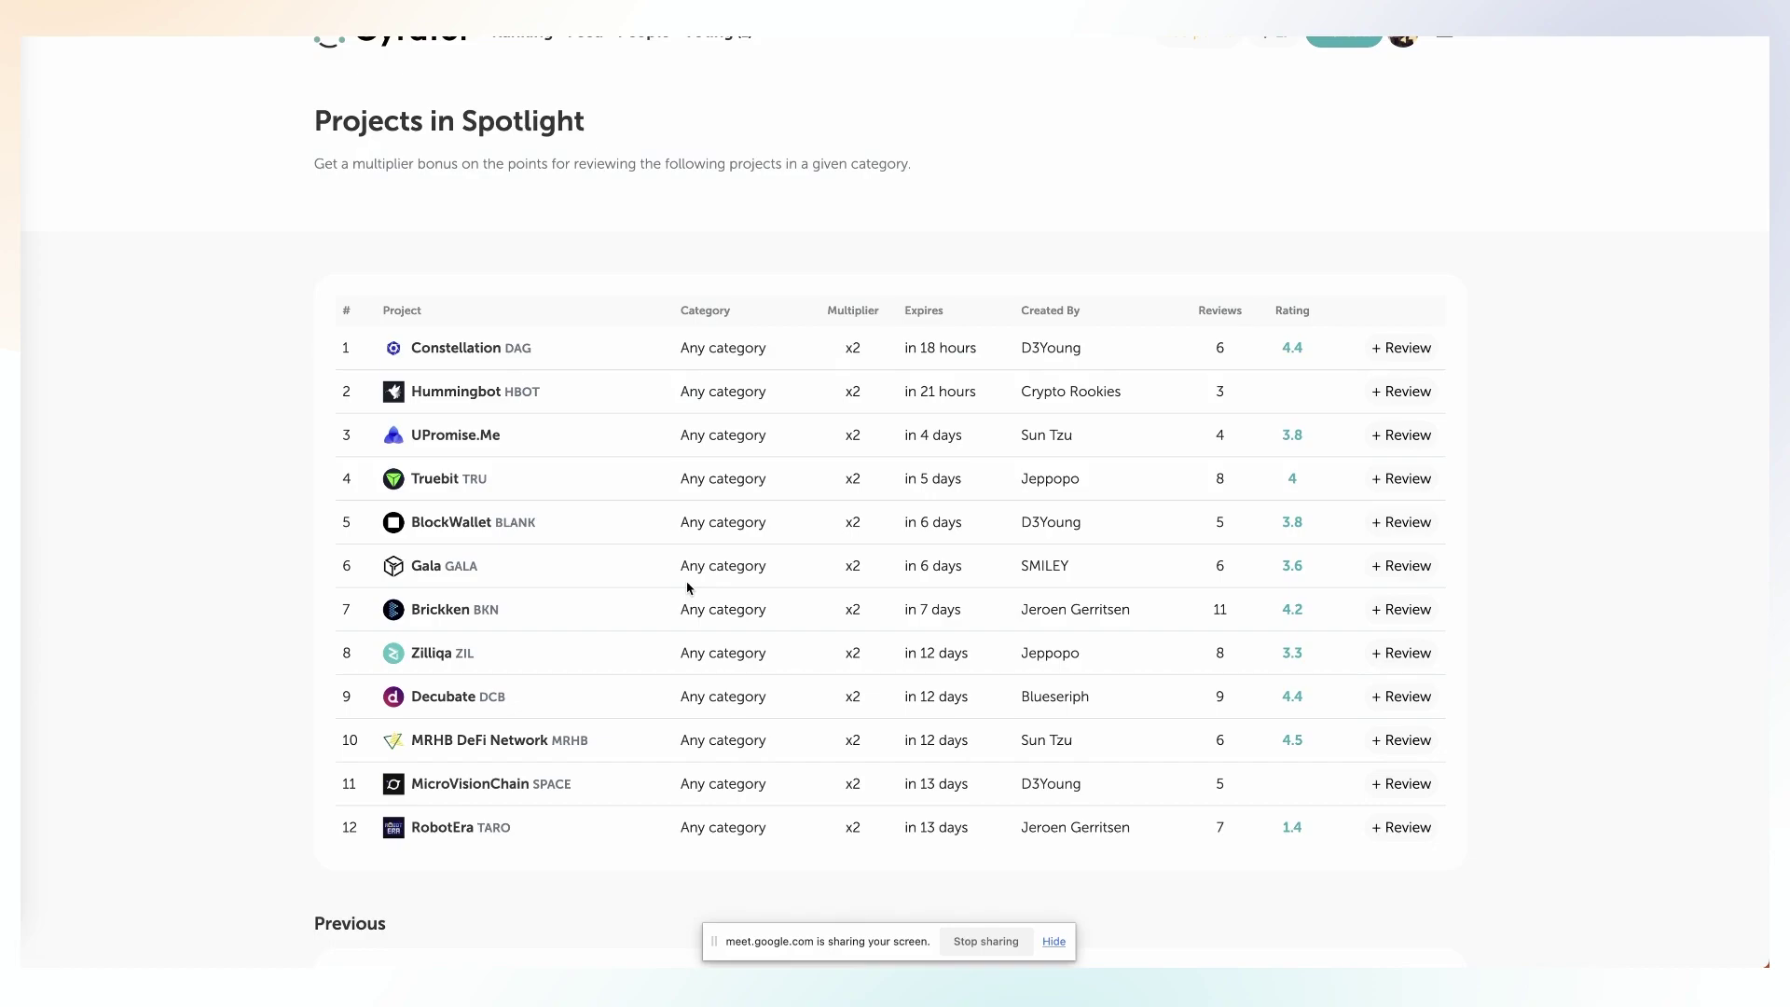
{"action": "scroll", "coordinate": [687, 588], "scroll_direction": "up", "scroll_amount": 1}
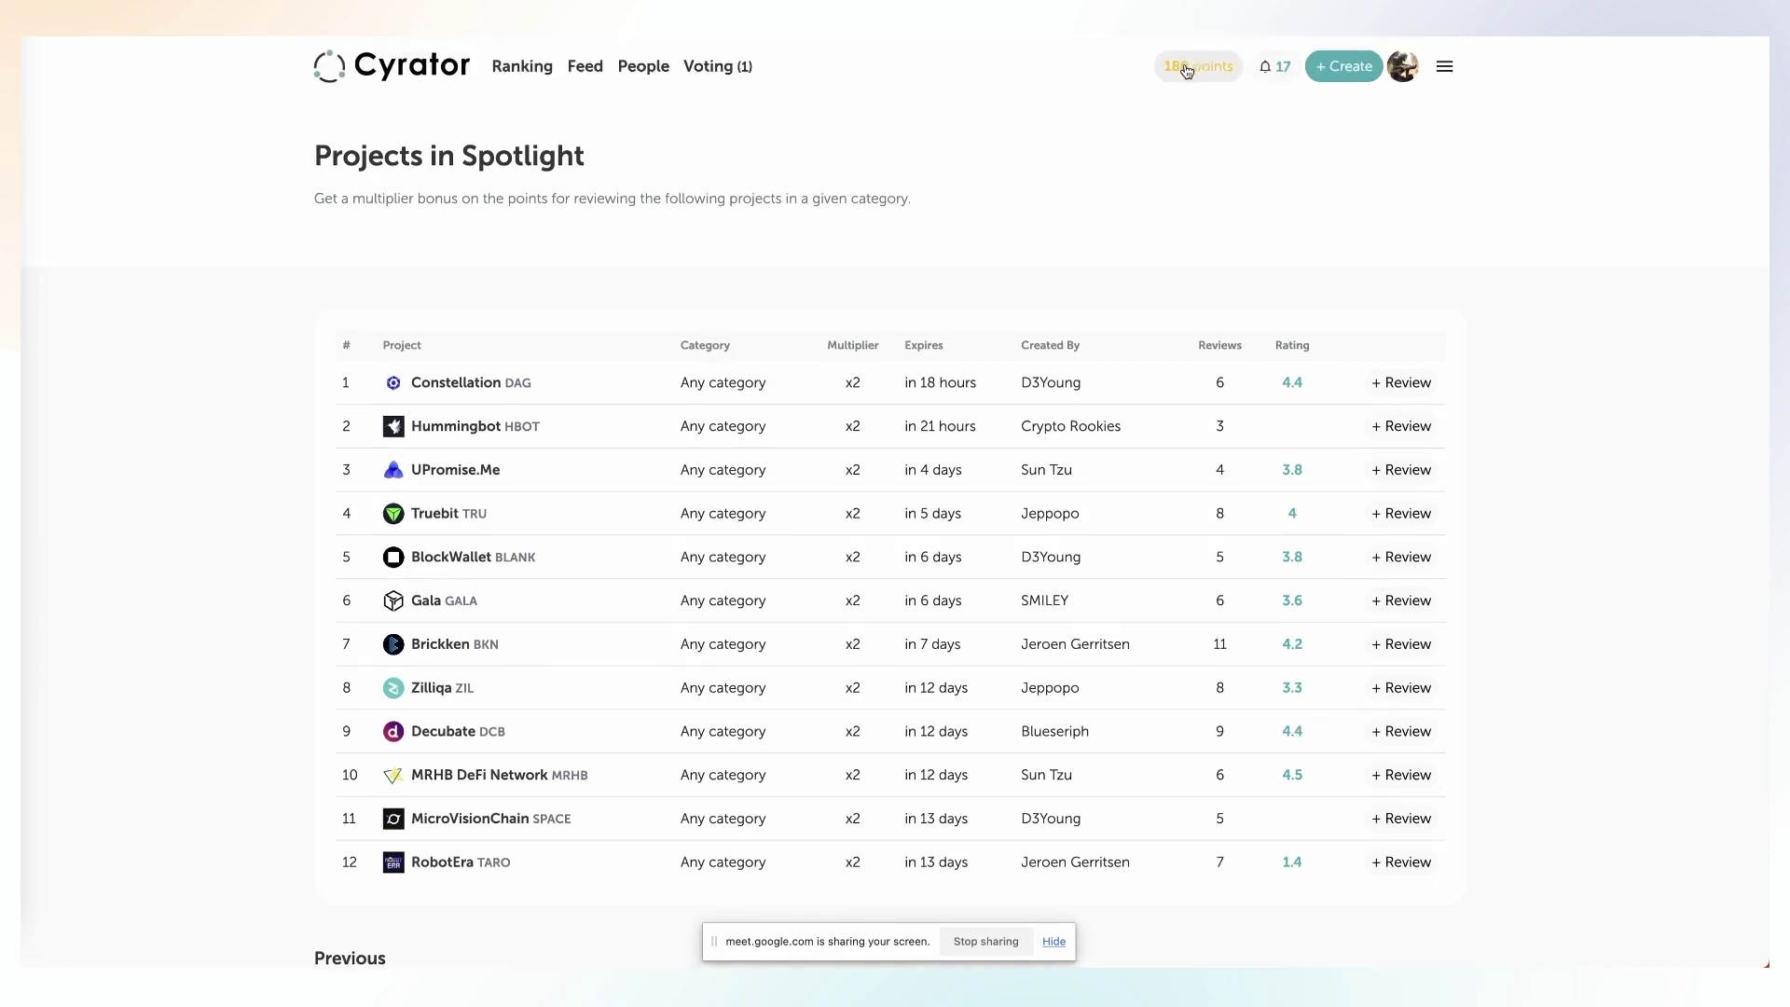
- Open the account's points earnings and examine this week's entries for post creation and upvotes
{"action": "left_click", "coordinate": [1187, 68]}
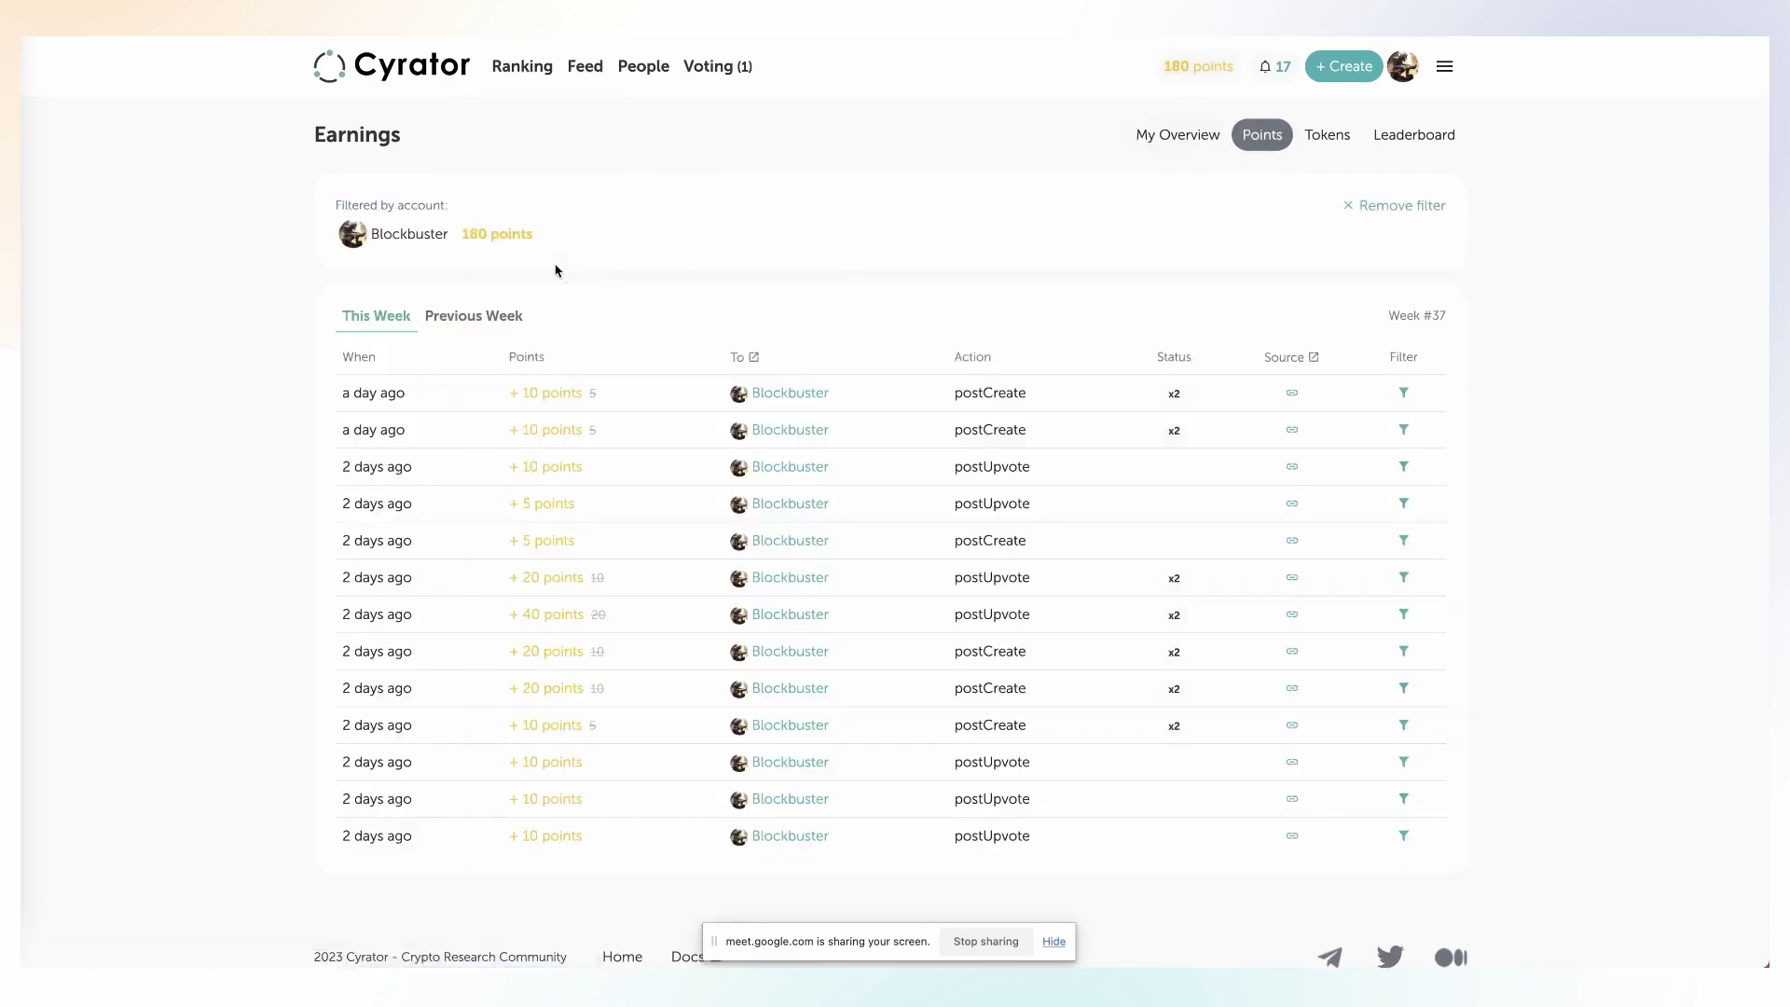
{"action": "scroll", "coordinate": [779, 327], "scroll_direction": "down", "scroll_amount": 1}
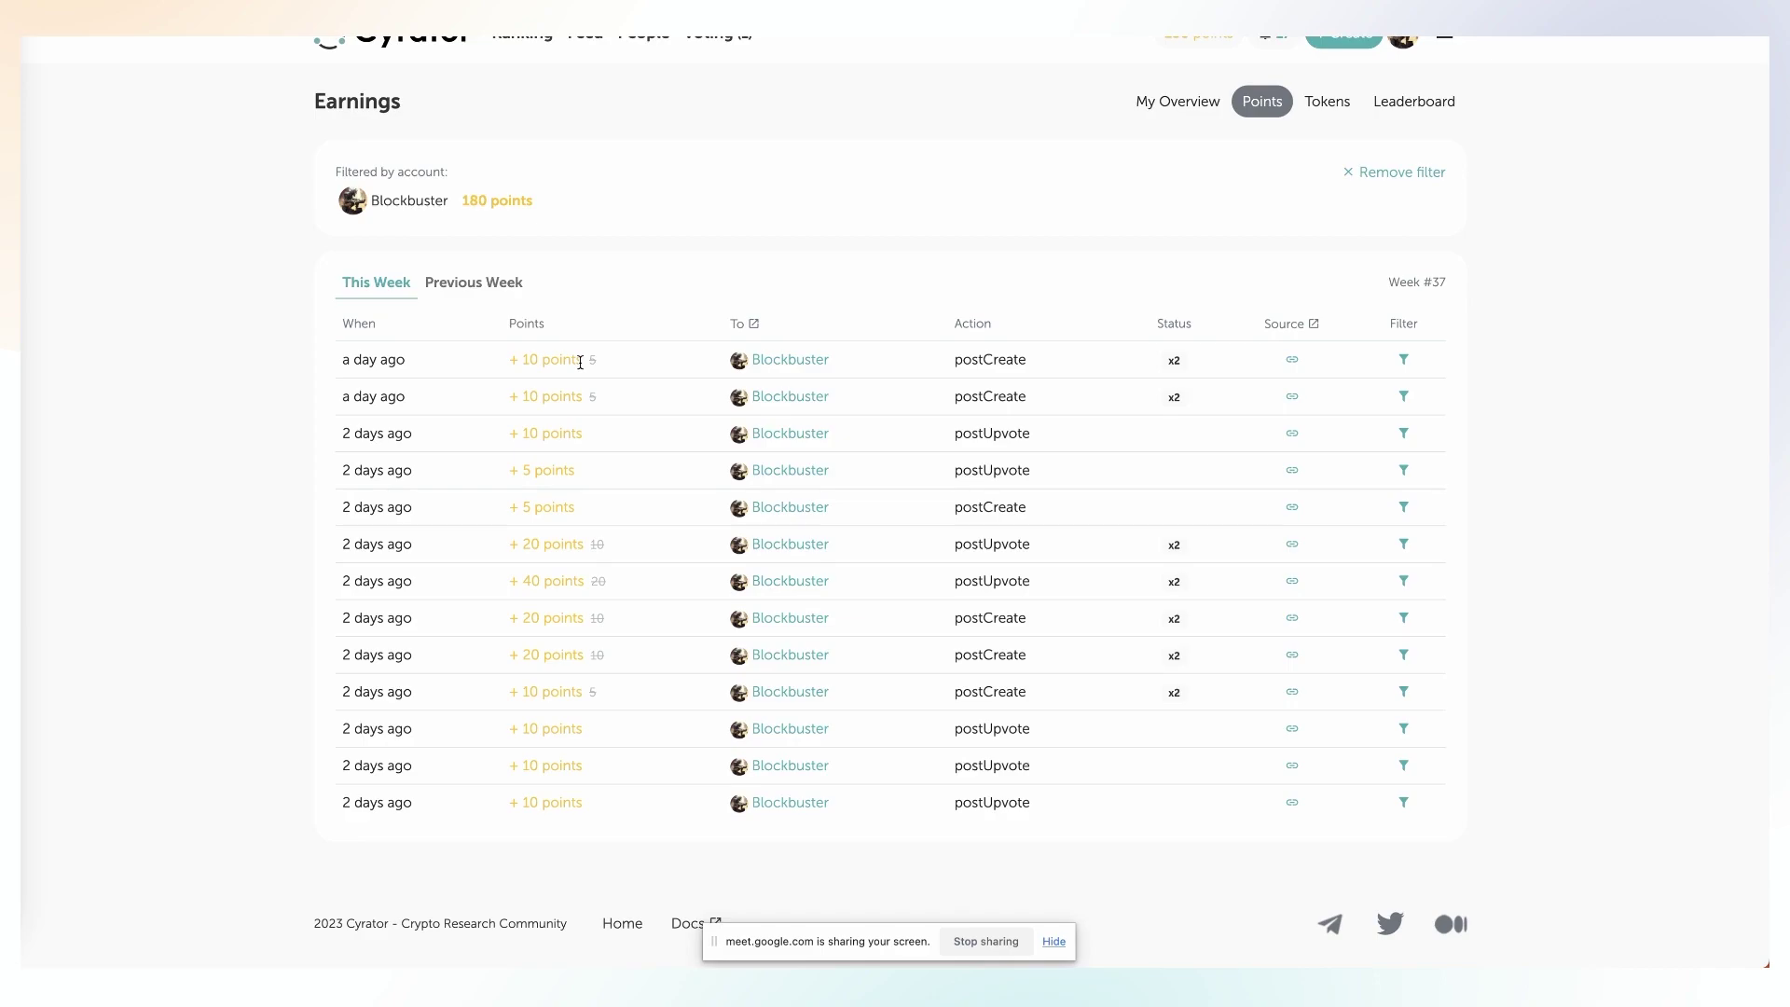
{"action": "scroll", "coordinate": [580, 362], "scroll_direction": "up", "scroll_amount": 1}
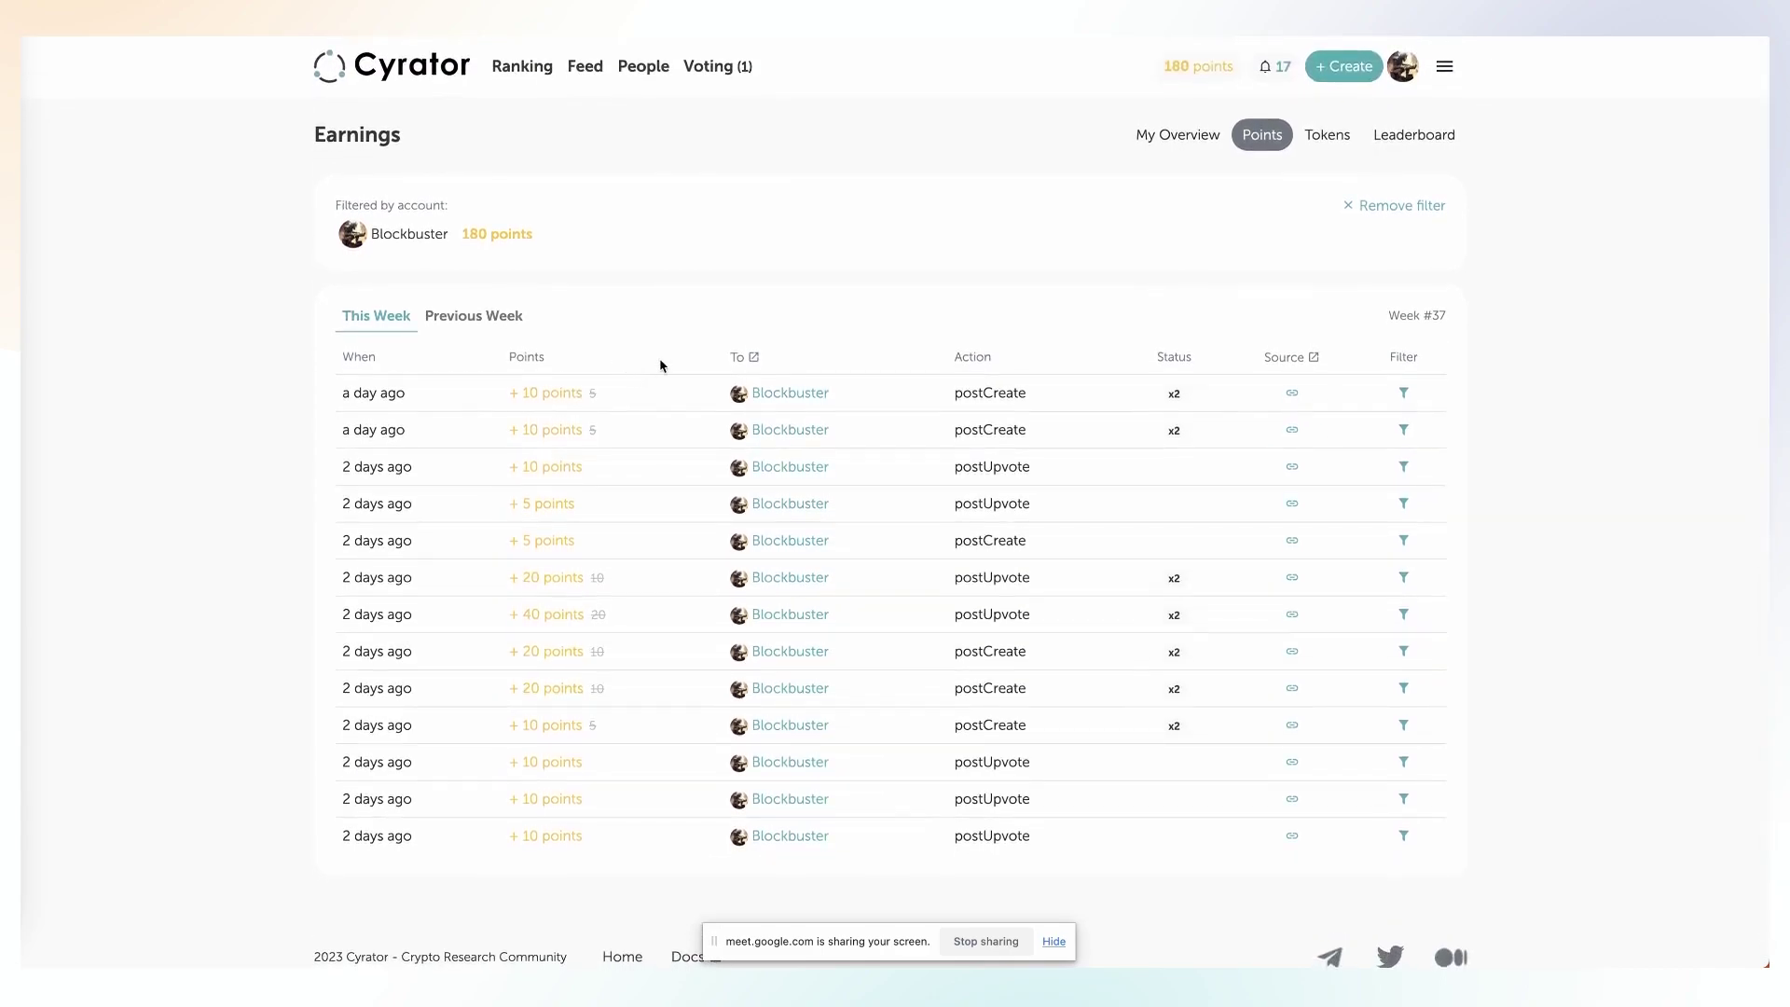
- Search the project ranking for "eth", open Ethereum's project page and look through its reviews
{"action": "left_click", "coordinate": [1345, 68]}
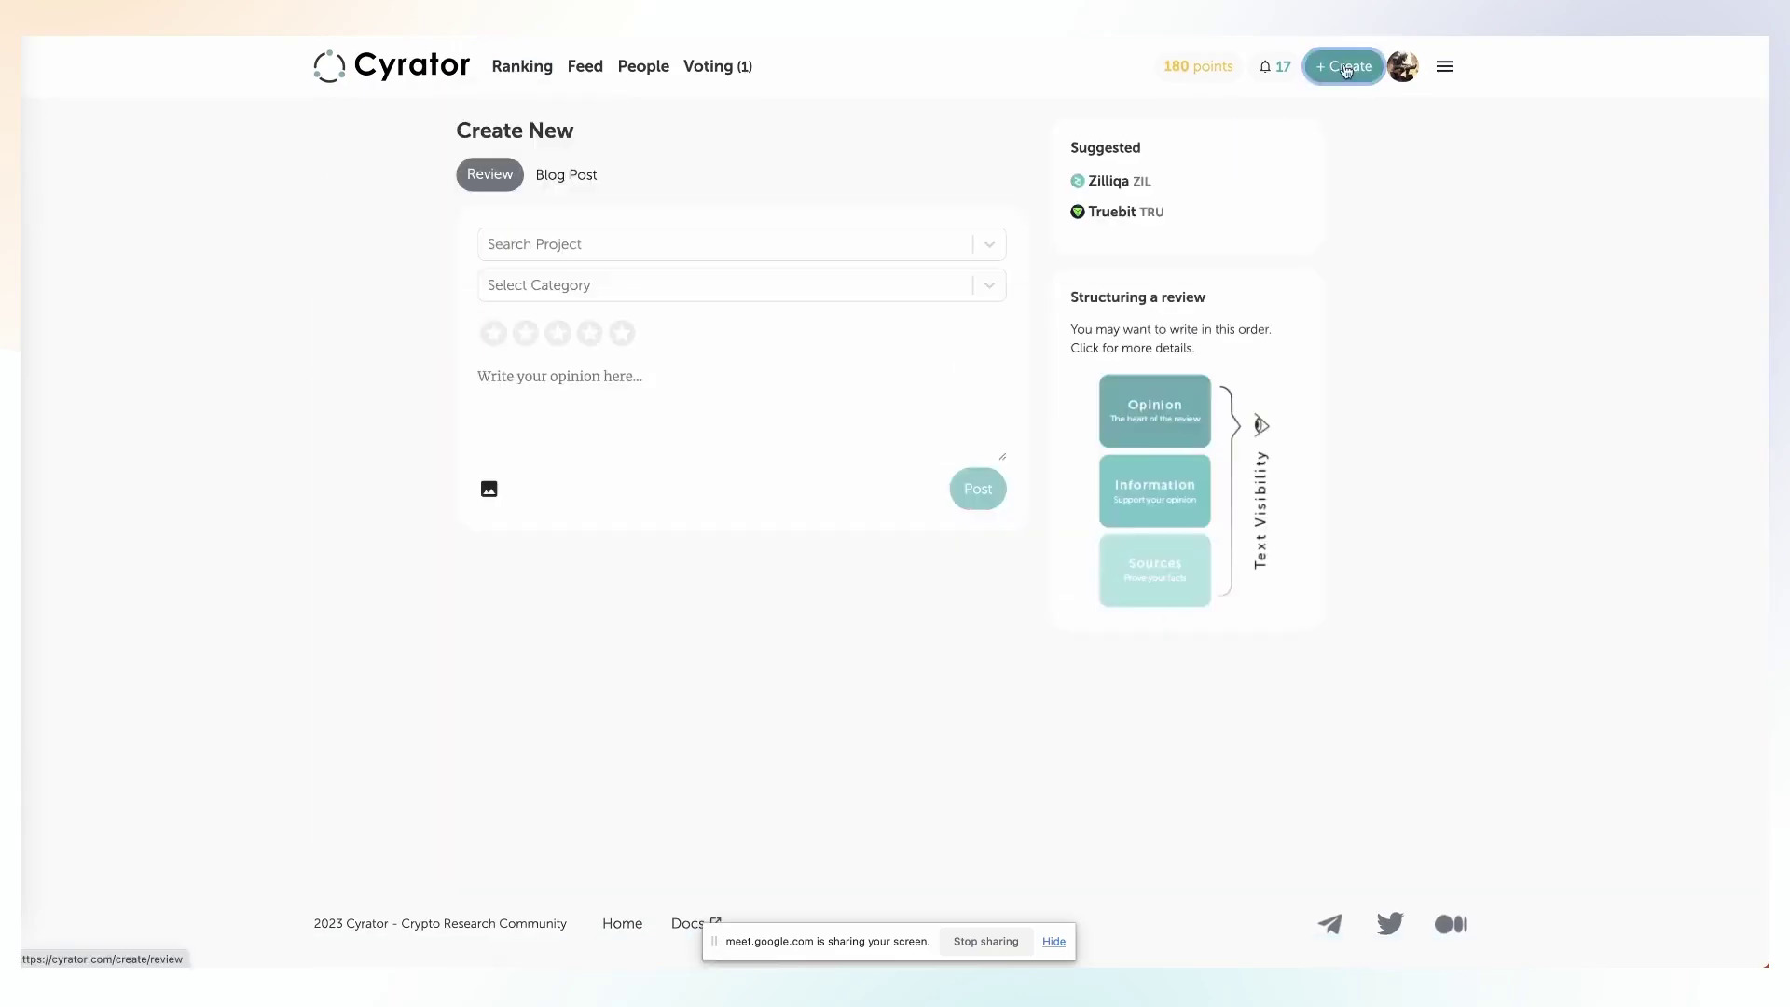
{"action": "mouse_move", "coordinate": [519, 67]}
{"action": "left_click", "coordinate": [526, 119]}
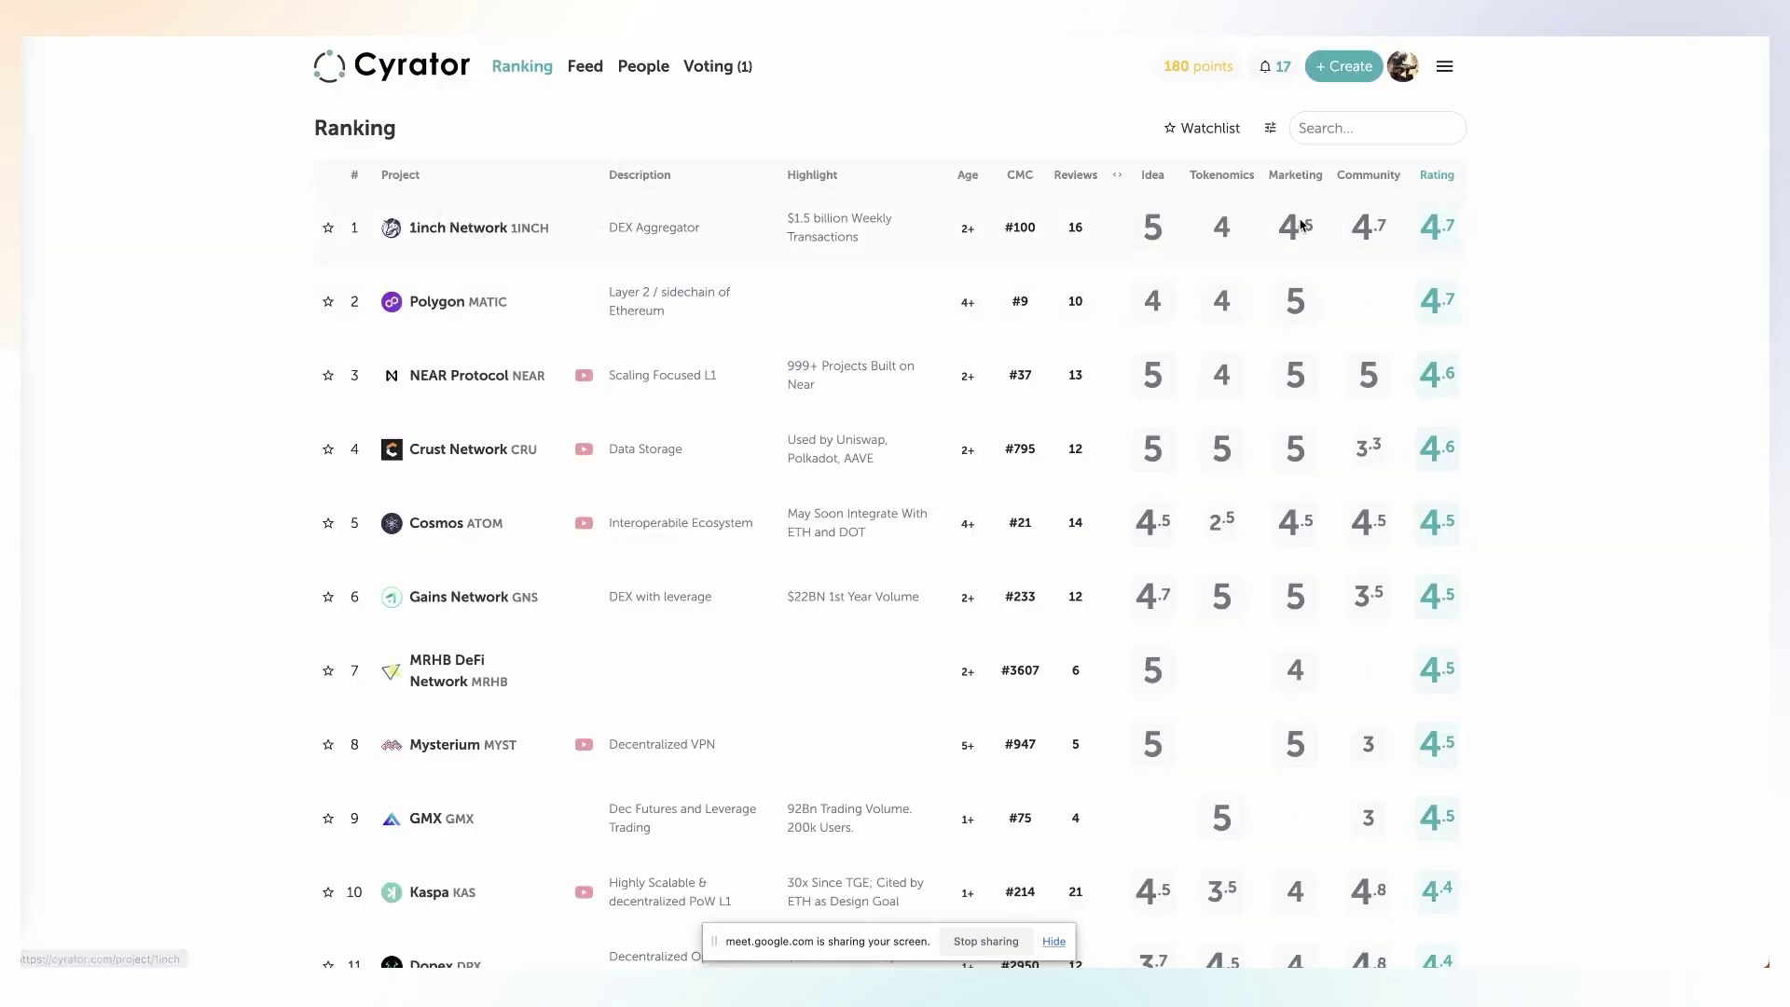
{"action": "left_click", "coordinate": [1354, 131]}
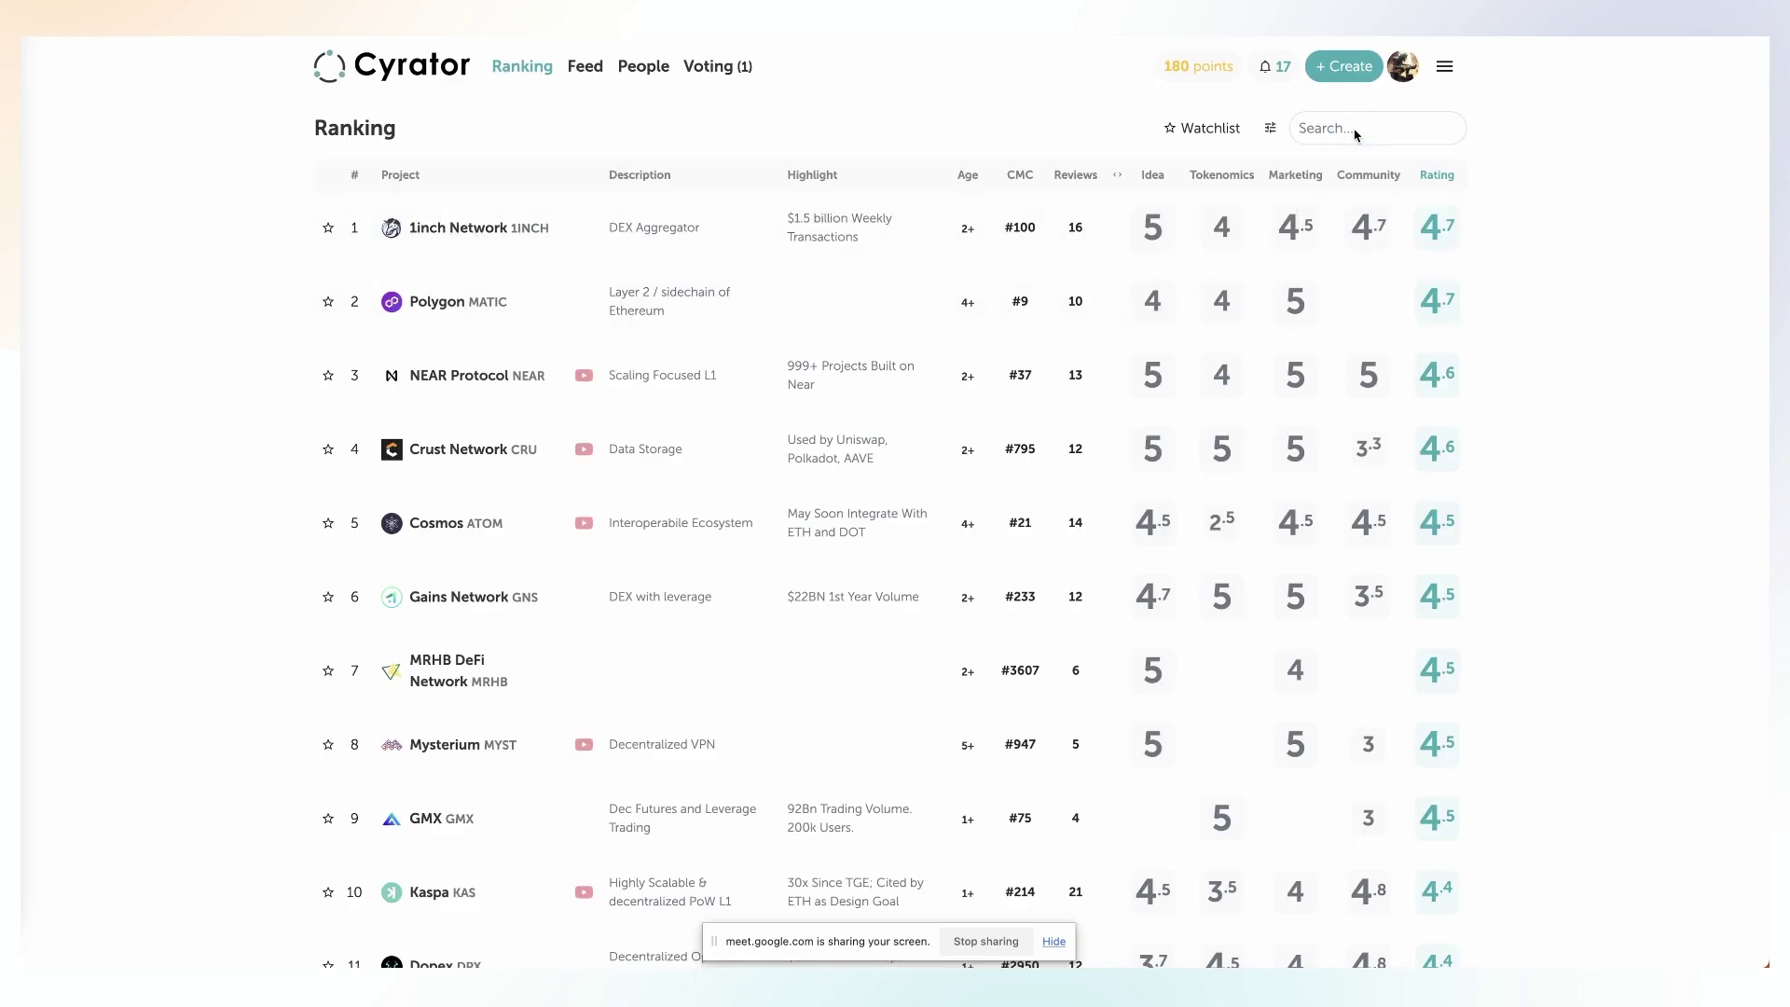
{"action": "type", "text": "eth"}
{"action": "left_click", "coordinate": [1305, 176]}
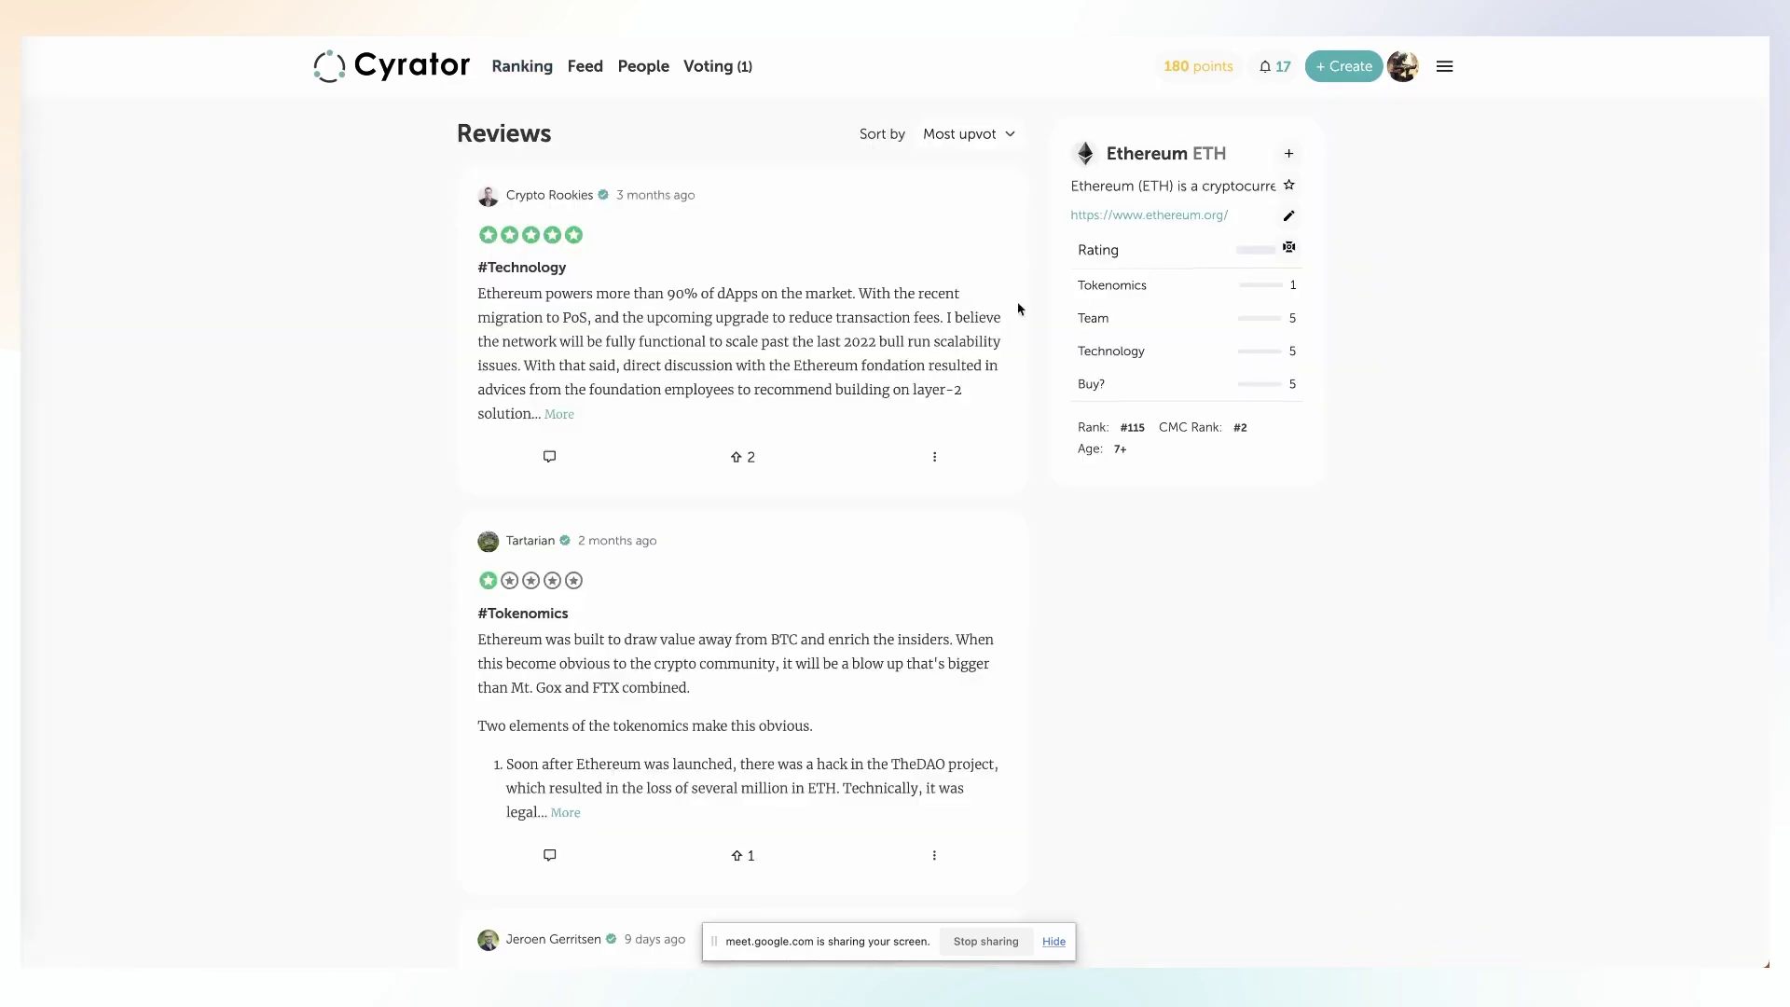
{"action": "scroll", "coordinate": [564, 428], "scroll_direction": "down", "scroll_amount": 2}
{"action": "scroll", "coordinate": [564, 428], "scroll_direction": "down", "scroll_amount": 6}
{"action": "scroll", "coordinate": [567, 480], "scroll_direction": "up", "scroll_amount": 7}
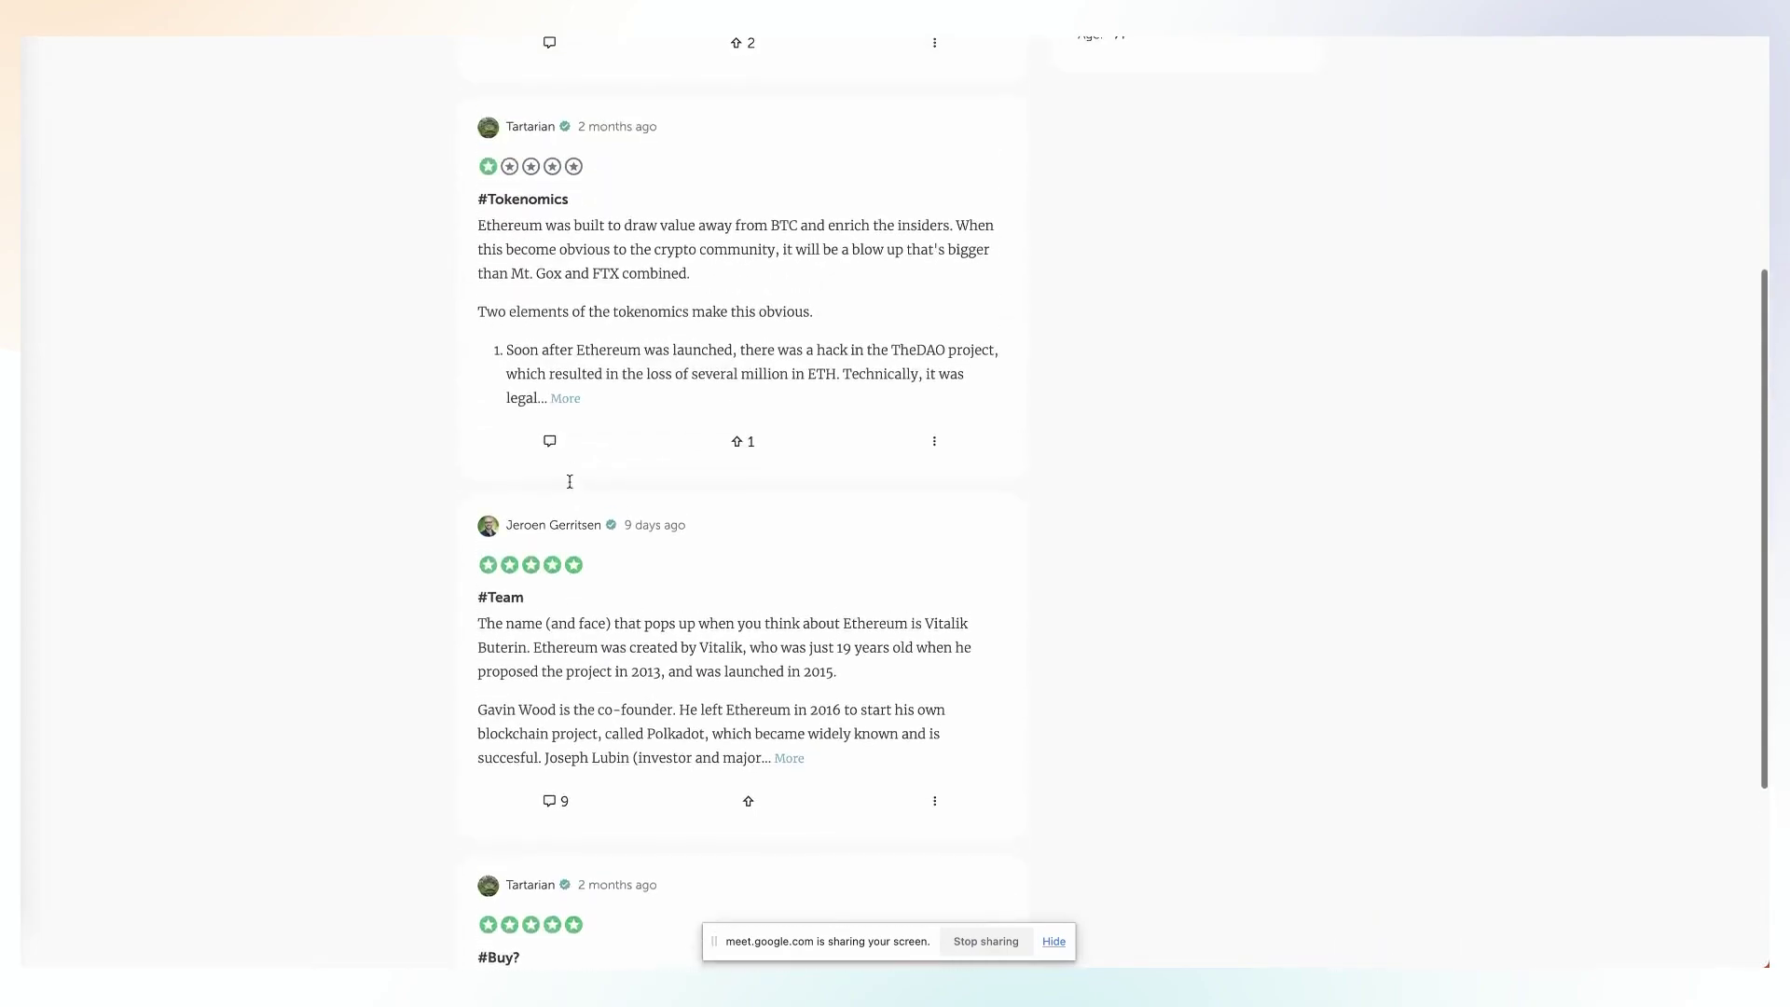
{"action": "scroll", "coordinate": [571, 487], "scroll_direction": "up", "scroll_amount": 2}
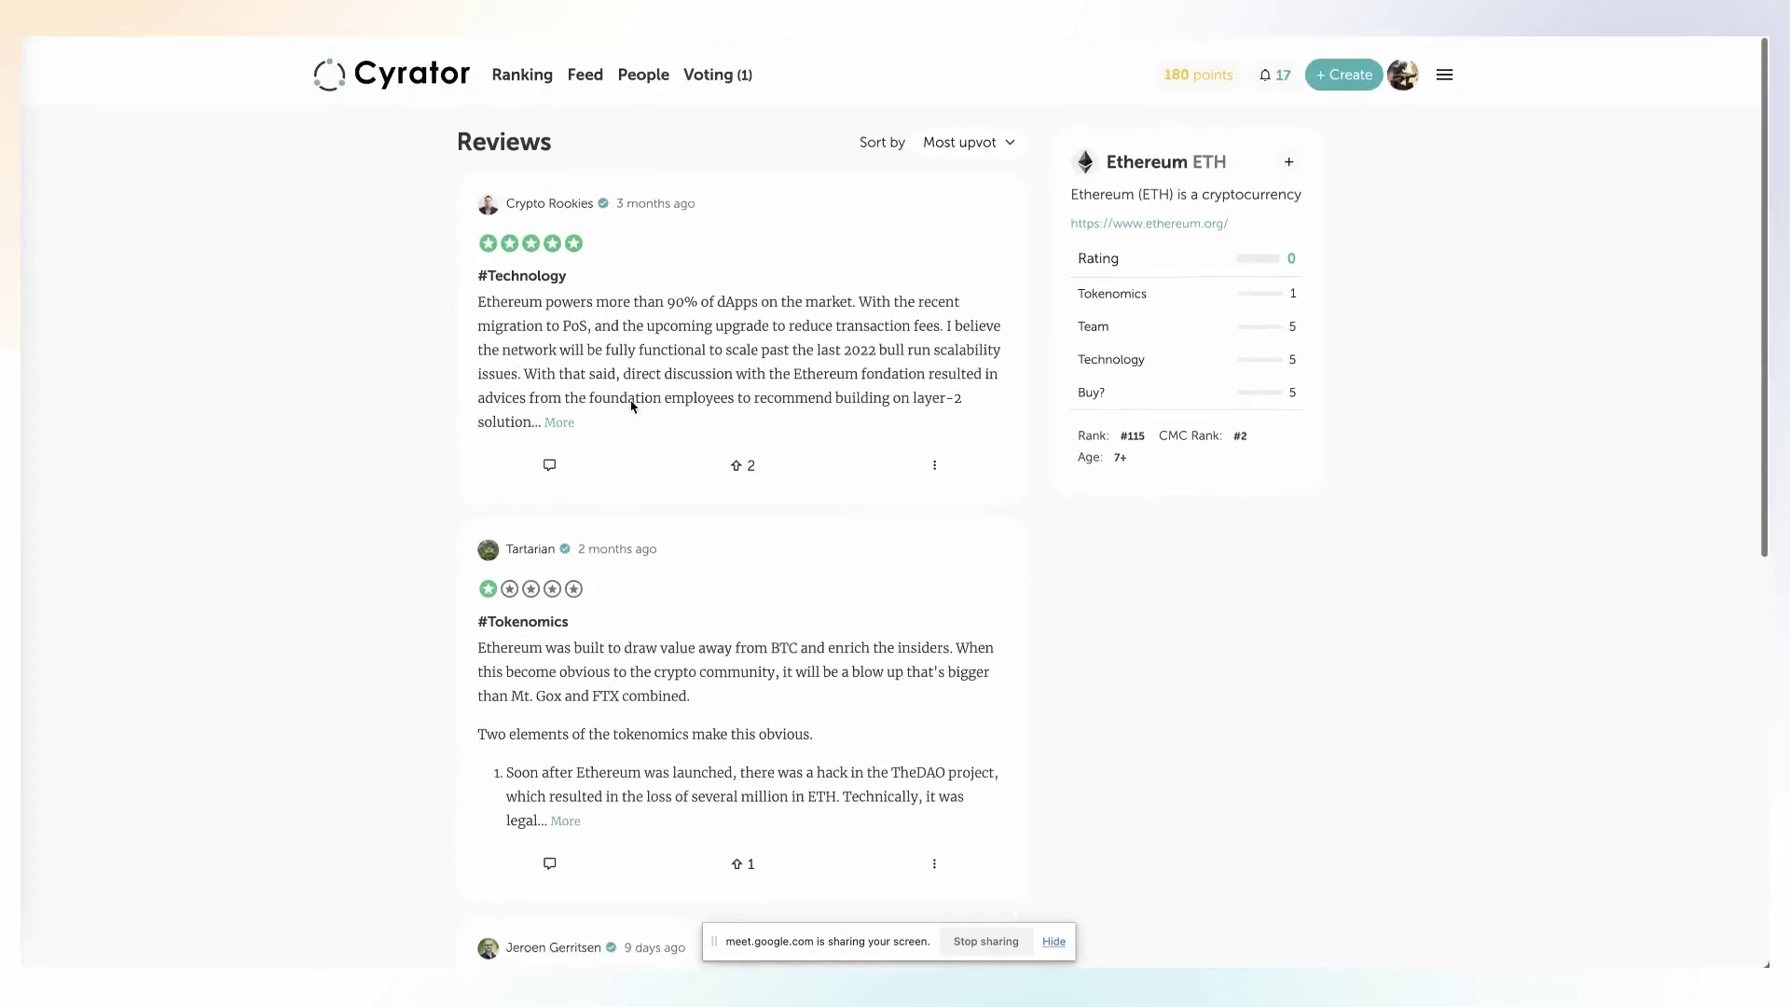
- Start a new review of Ethereum from its project page, with the Team category and a four-star rating
{"action": "left_click", "coordinate": [1292, 154]}
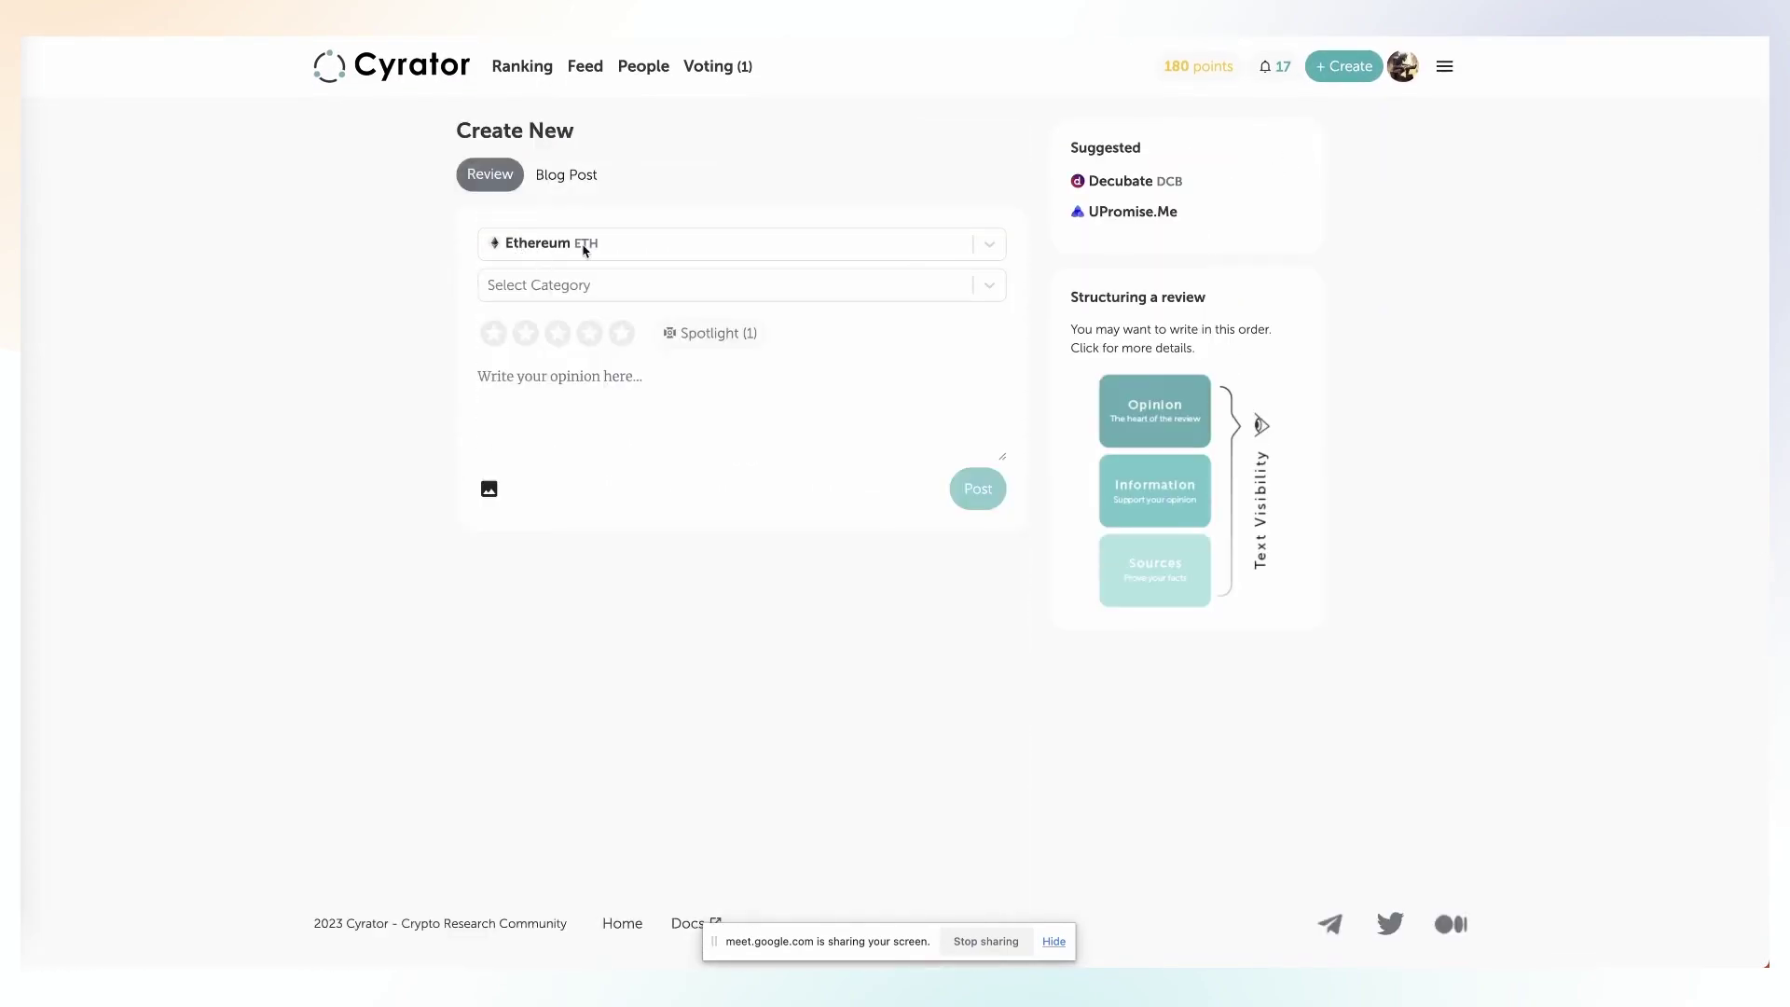
{"action": "left_click", "coordinate": [610, 289]}
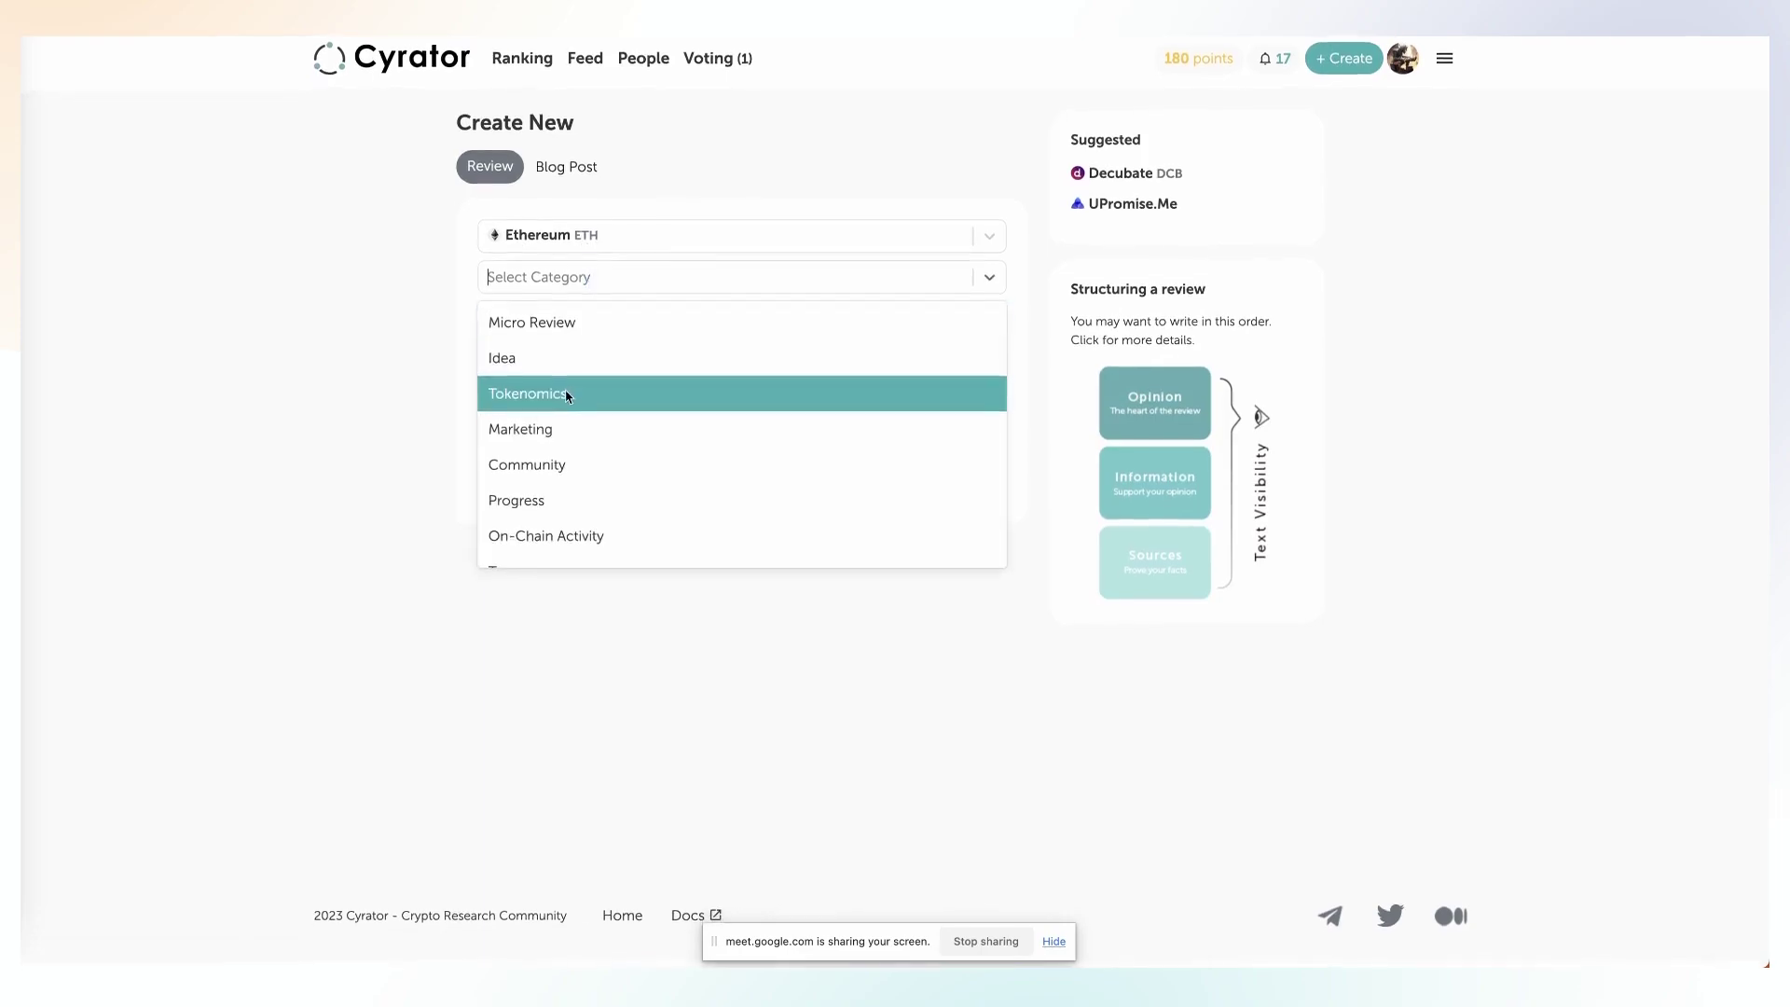
{"action": "scroll", "coordinate": [572, 519], "scroll_direction": "down", "scroll_amount": 3}
{"action": "scroll", "coordinate": [571, 514], "scroll_direction": "up", "scroll_amount": 1}
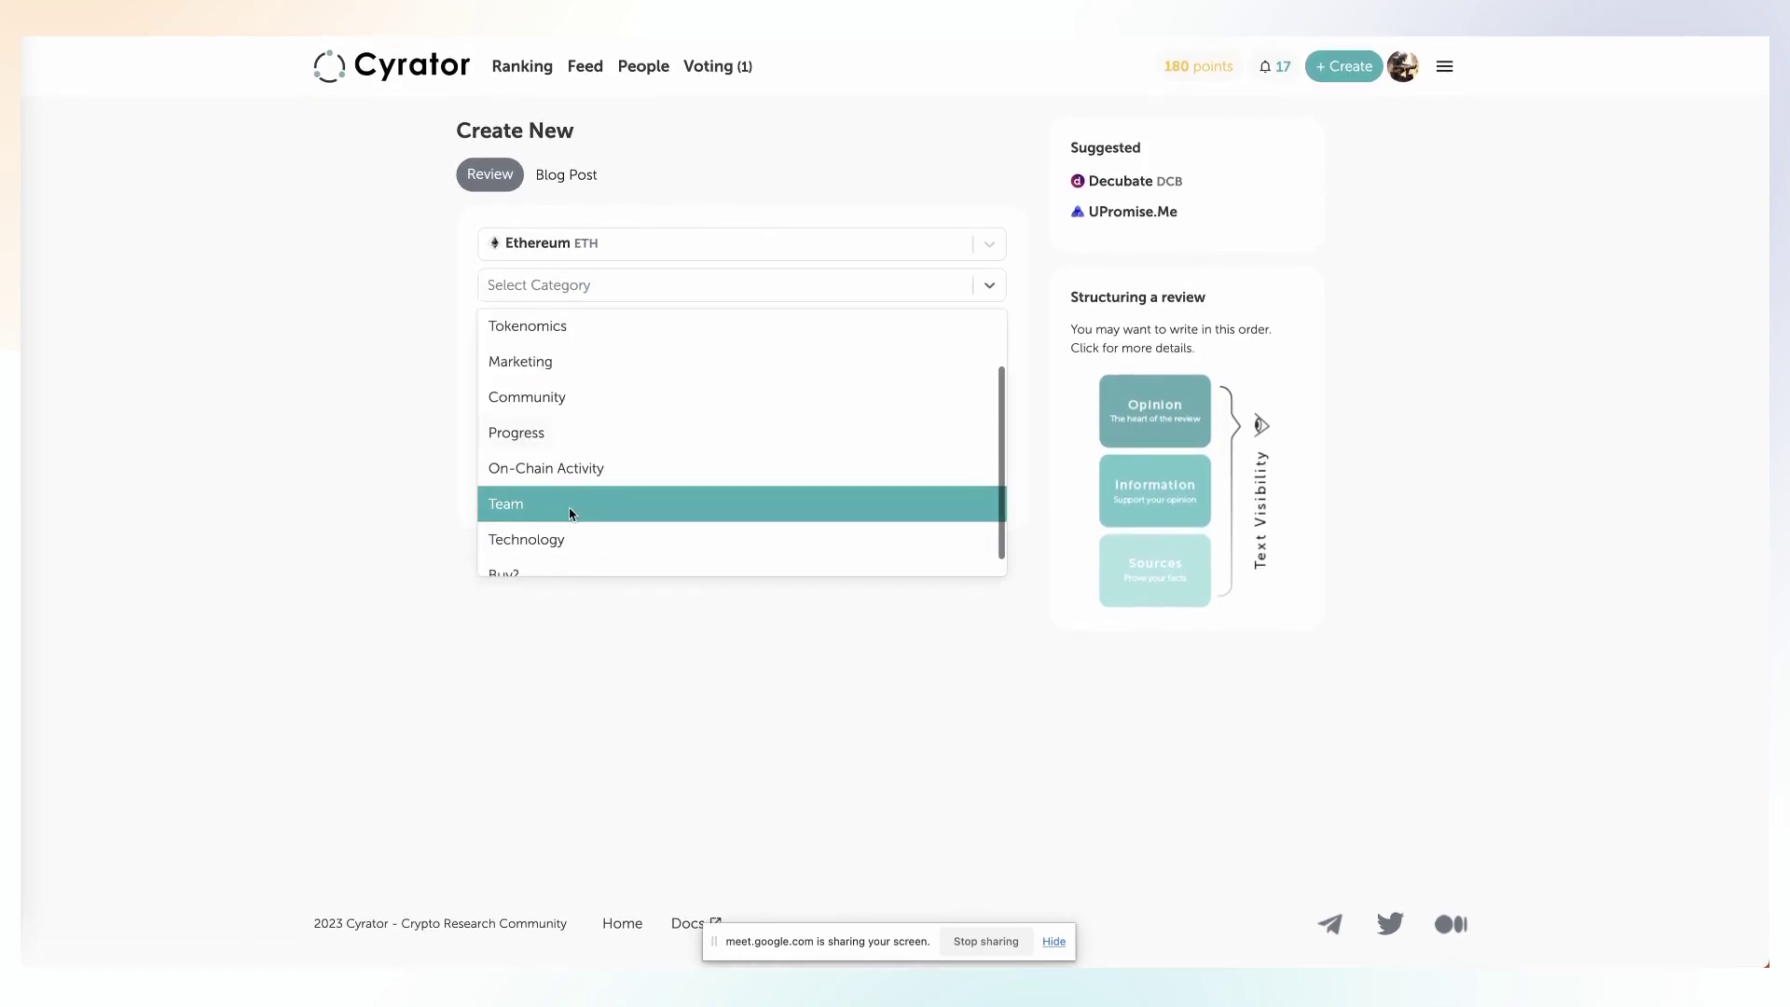
{"action": "left_click", "coordinate": [542, 511]}
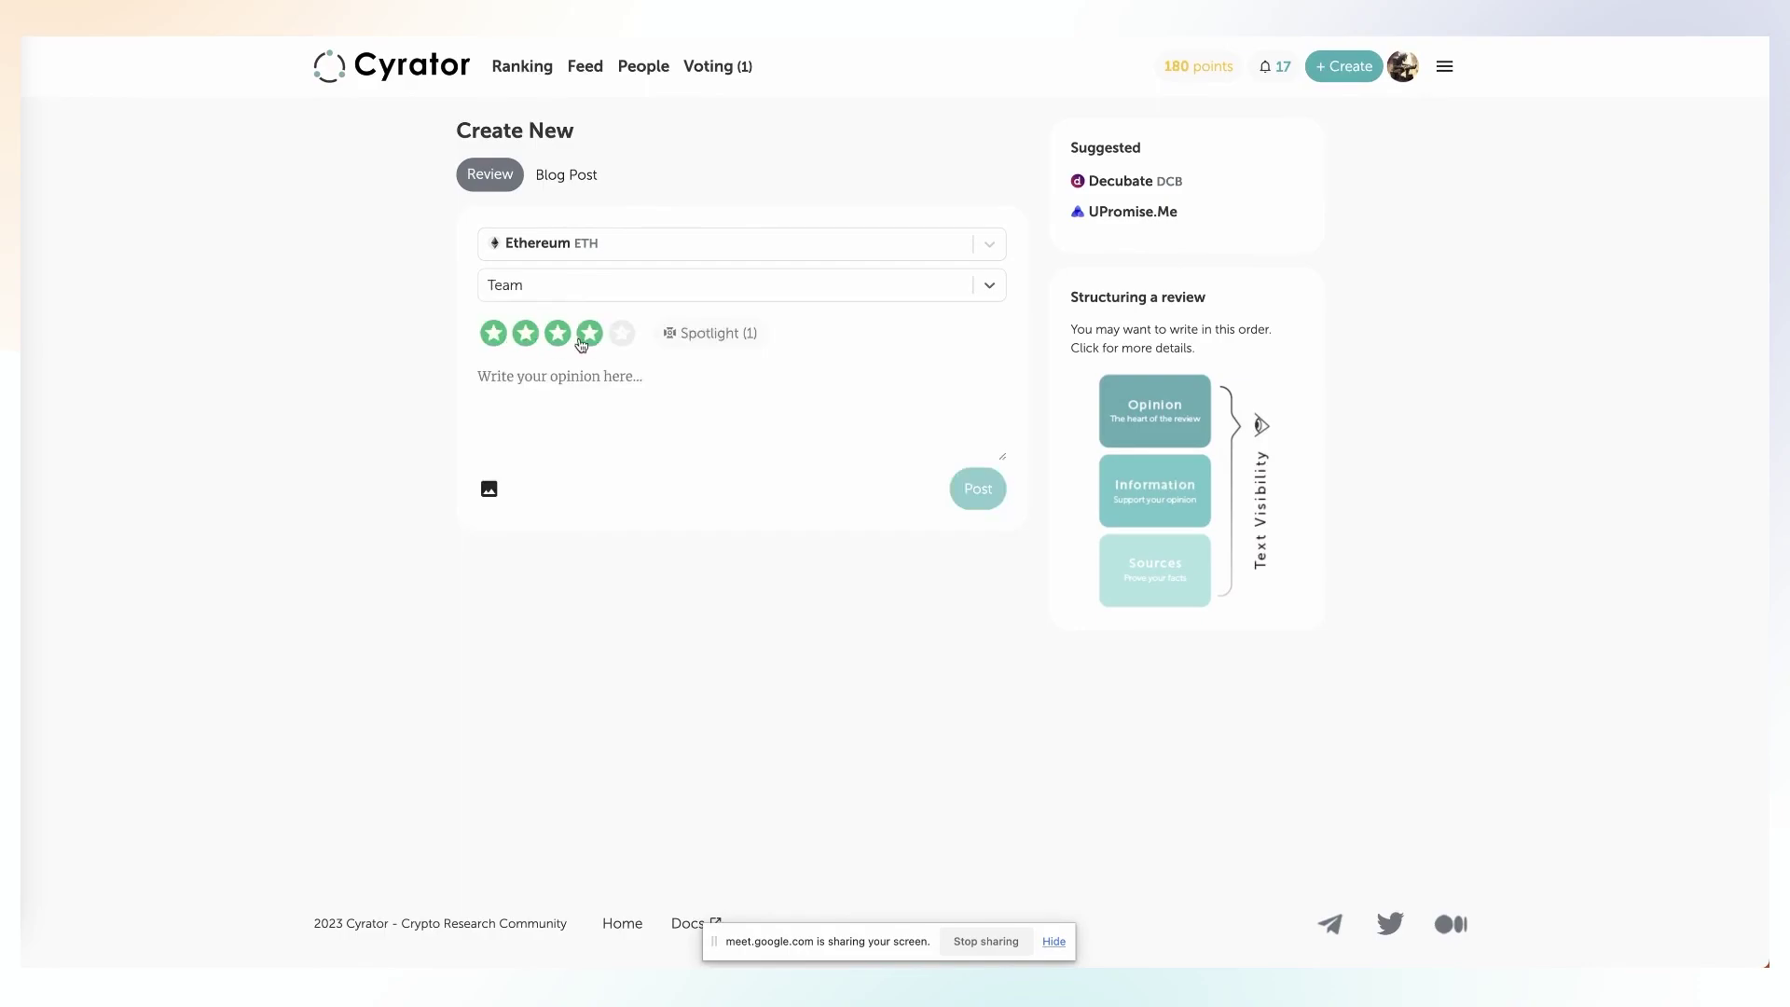
{"action": "left_click", "coordinate": [590, 343]}
{"action": "left_click", "coordinate": [574, 410]}
- Create a new blank review and choose Ethereum (ETH) as its project by searching for "ethere"
{"action": "left_click", "coordinate": [1348, 77]}
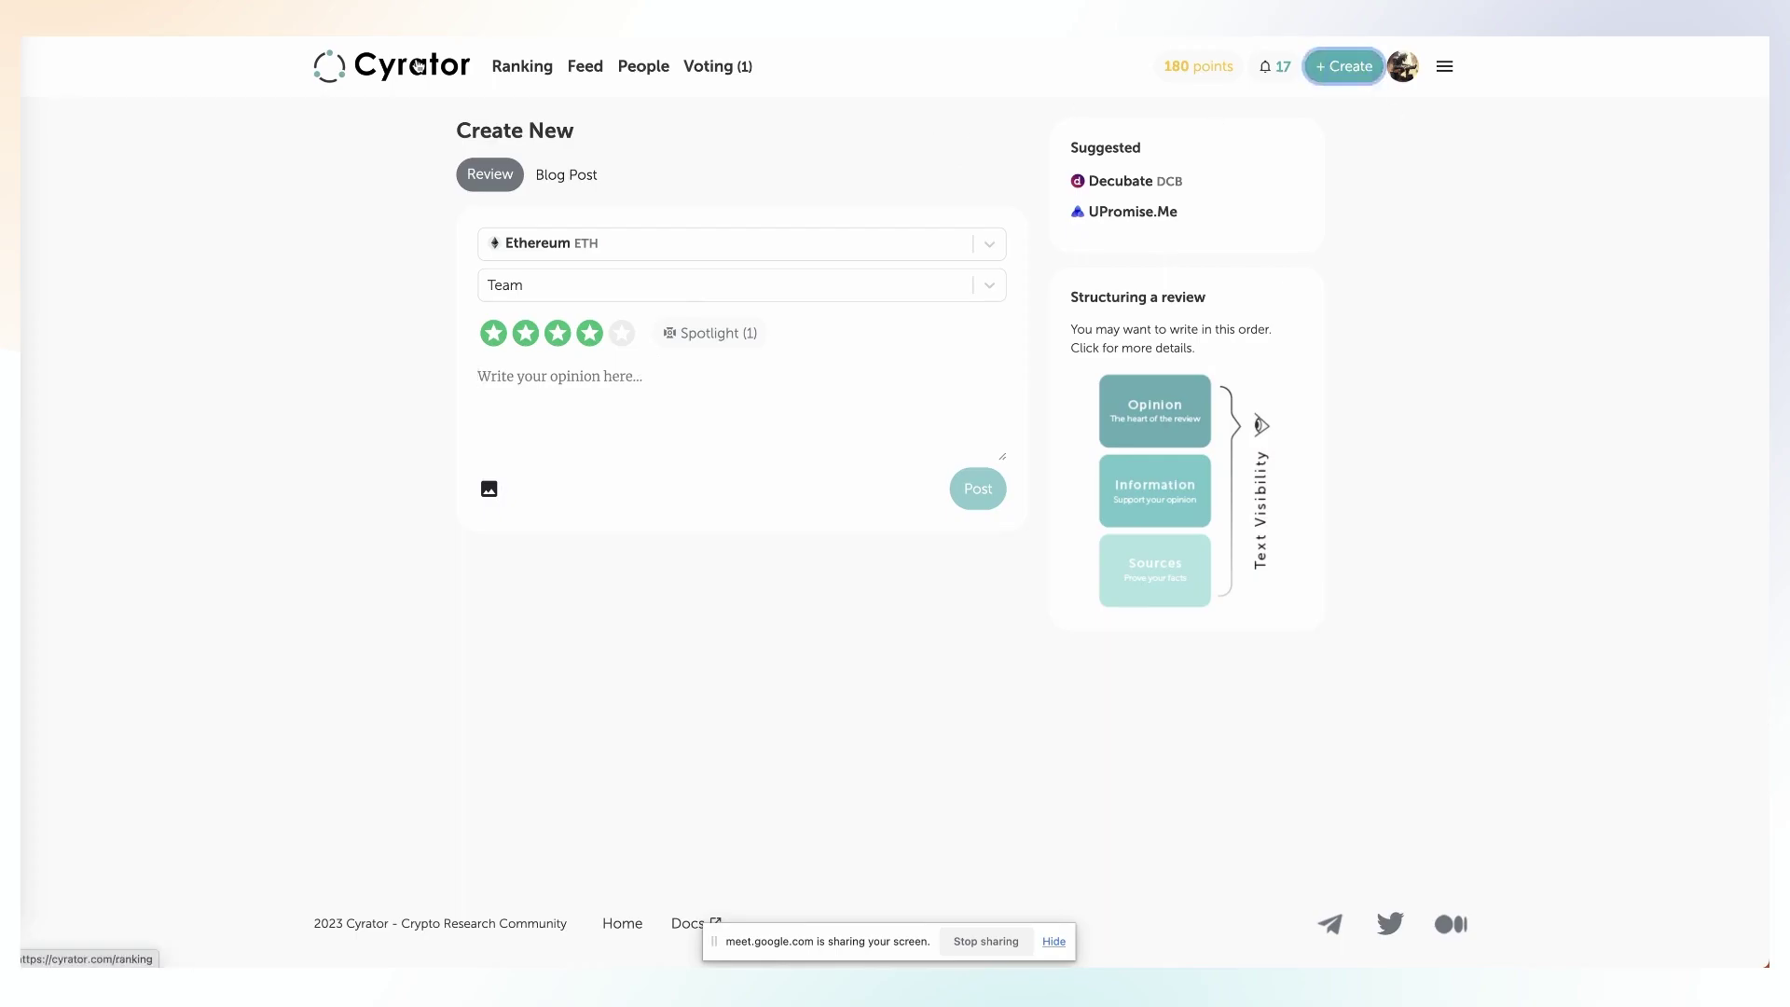
{"action": "mouse_move", "coordinate": [522, 67]}
{"action": "left_click", "coordinate": [520, 112]}
{"action": "left_click", "coordinate": [1333, 75]}
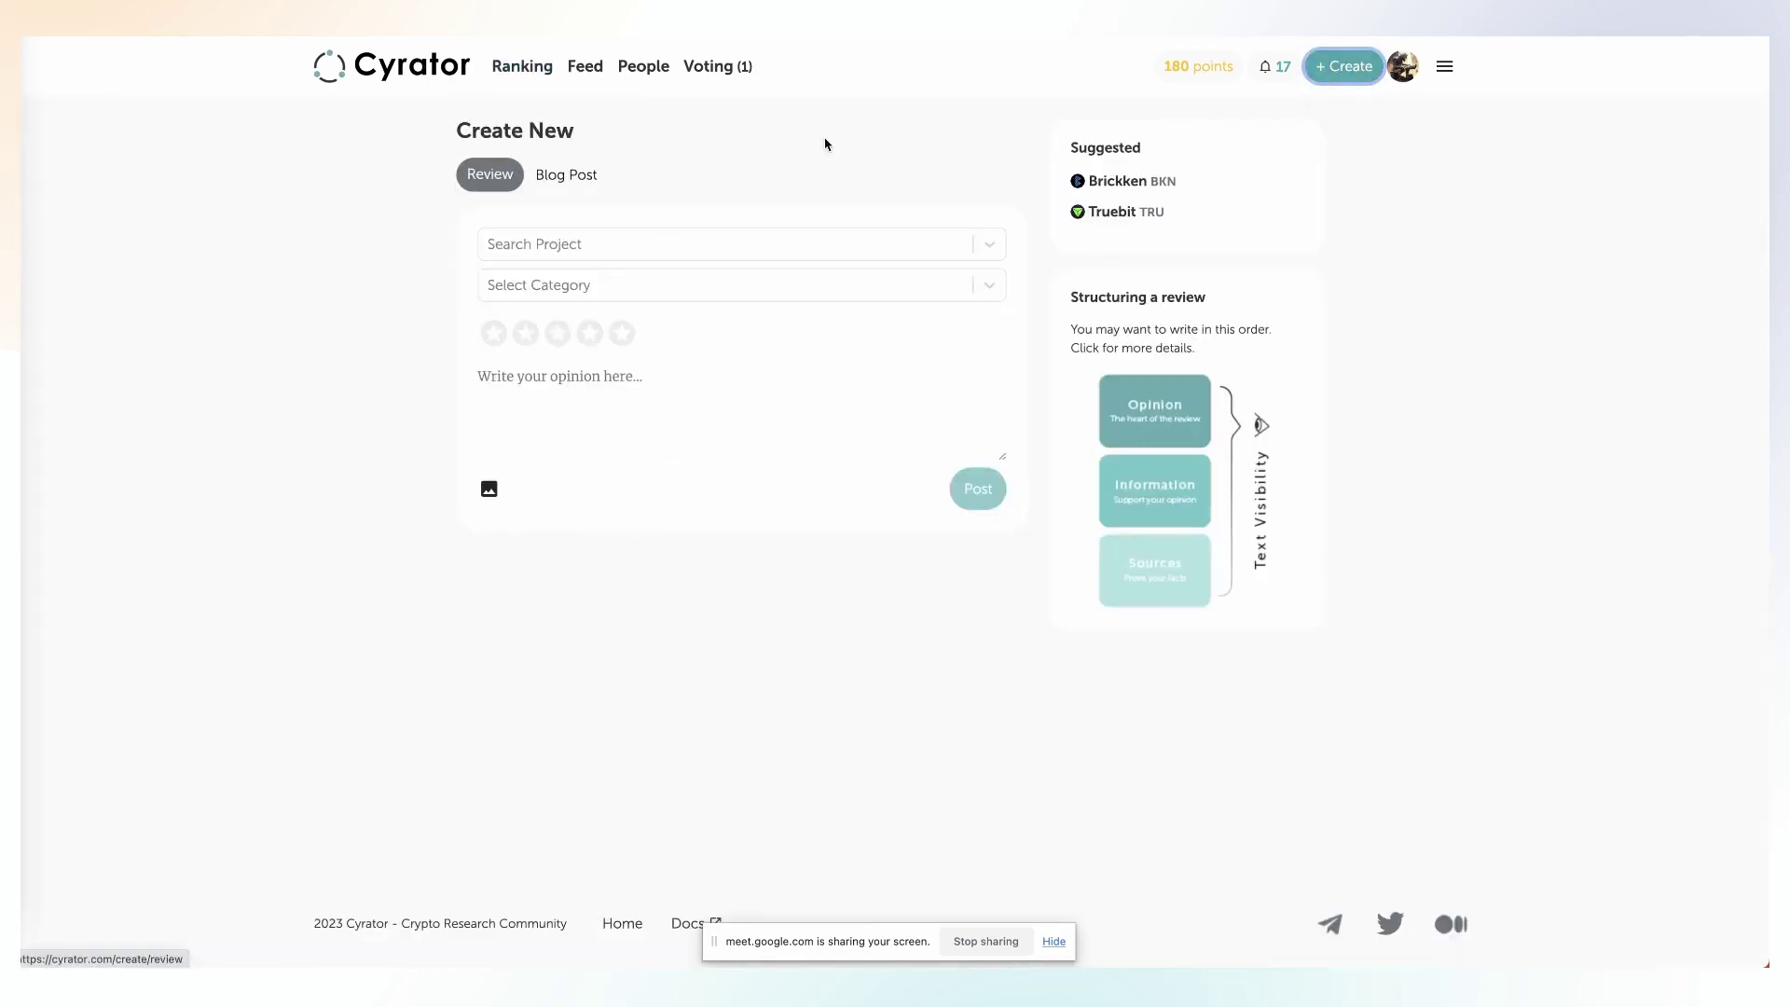
{"action": "left_click", "coordinate": [623, 244]}
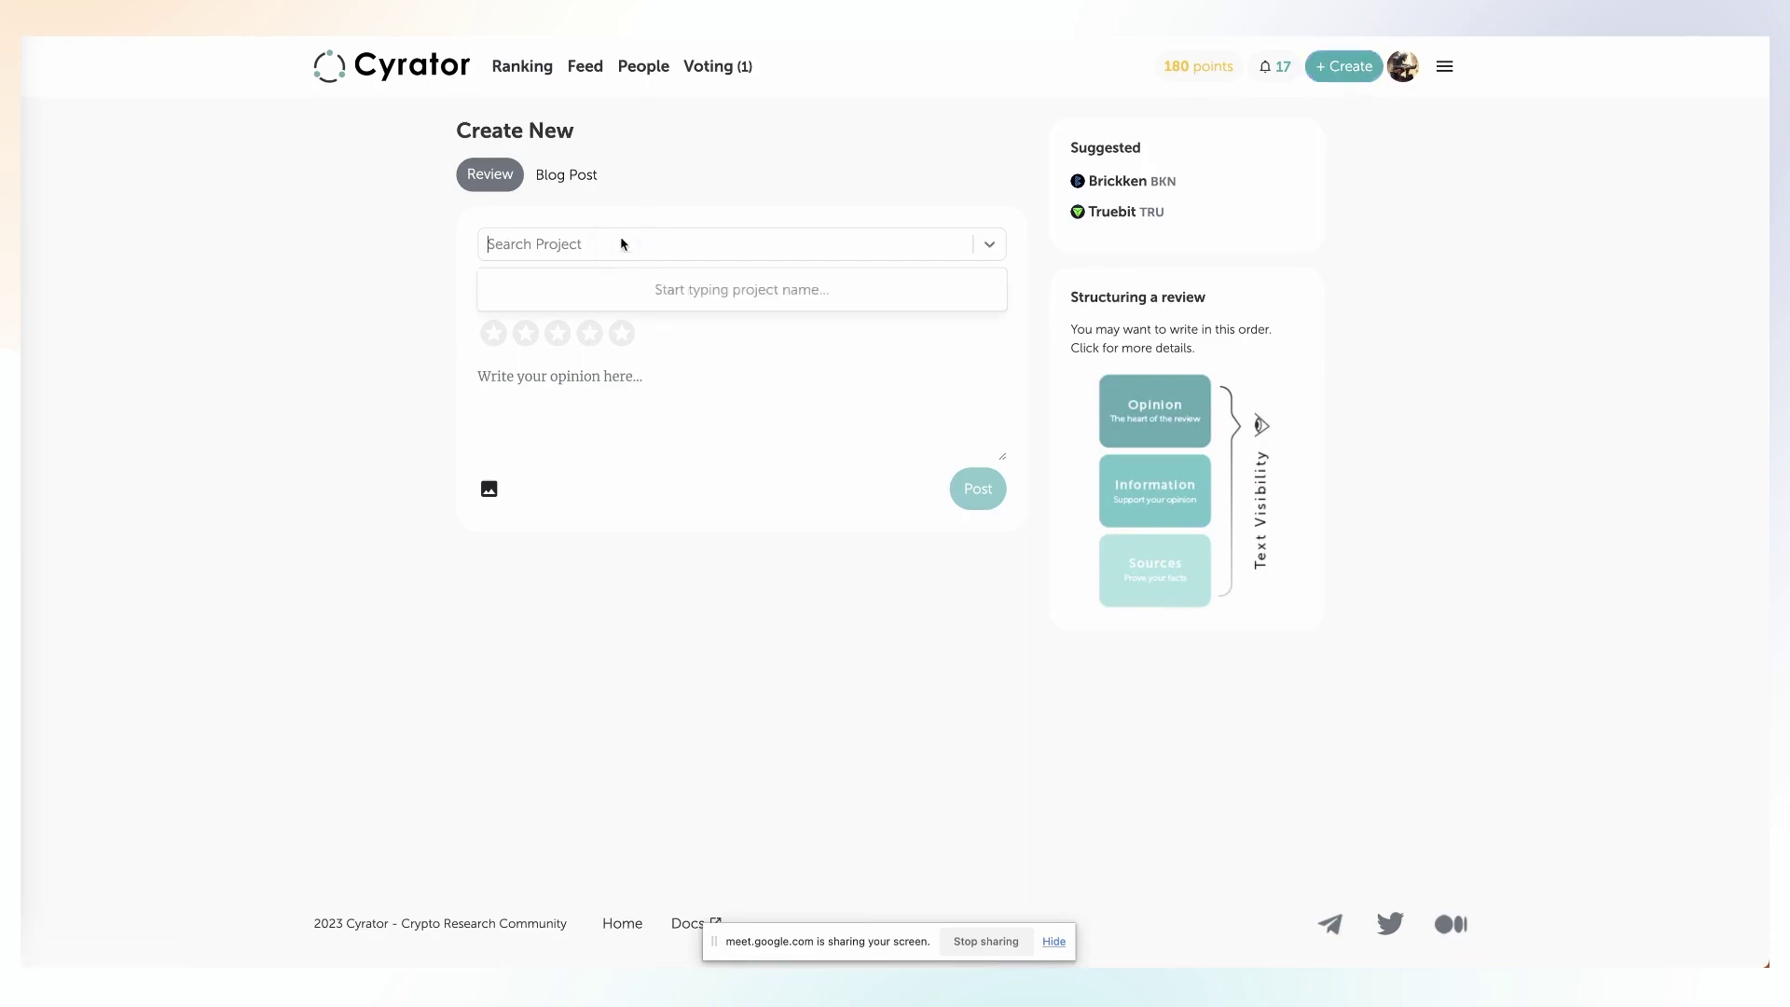
{"action": "type", "text": "ethere"}
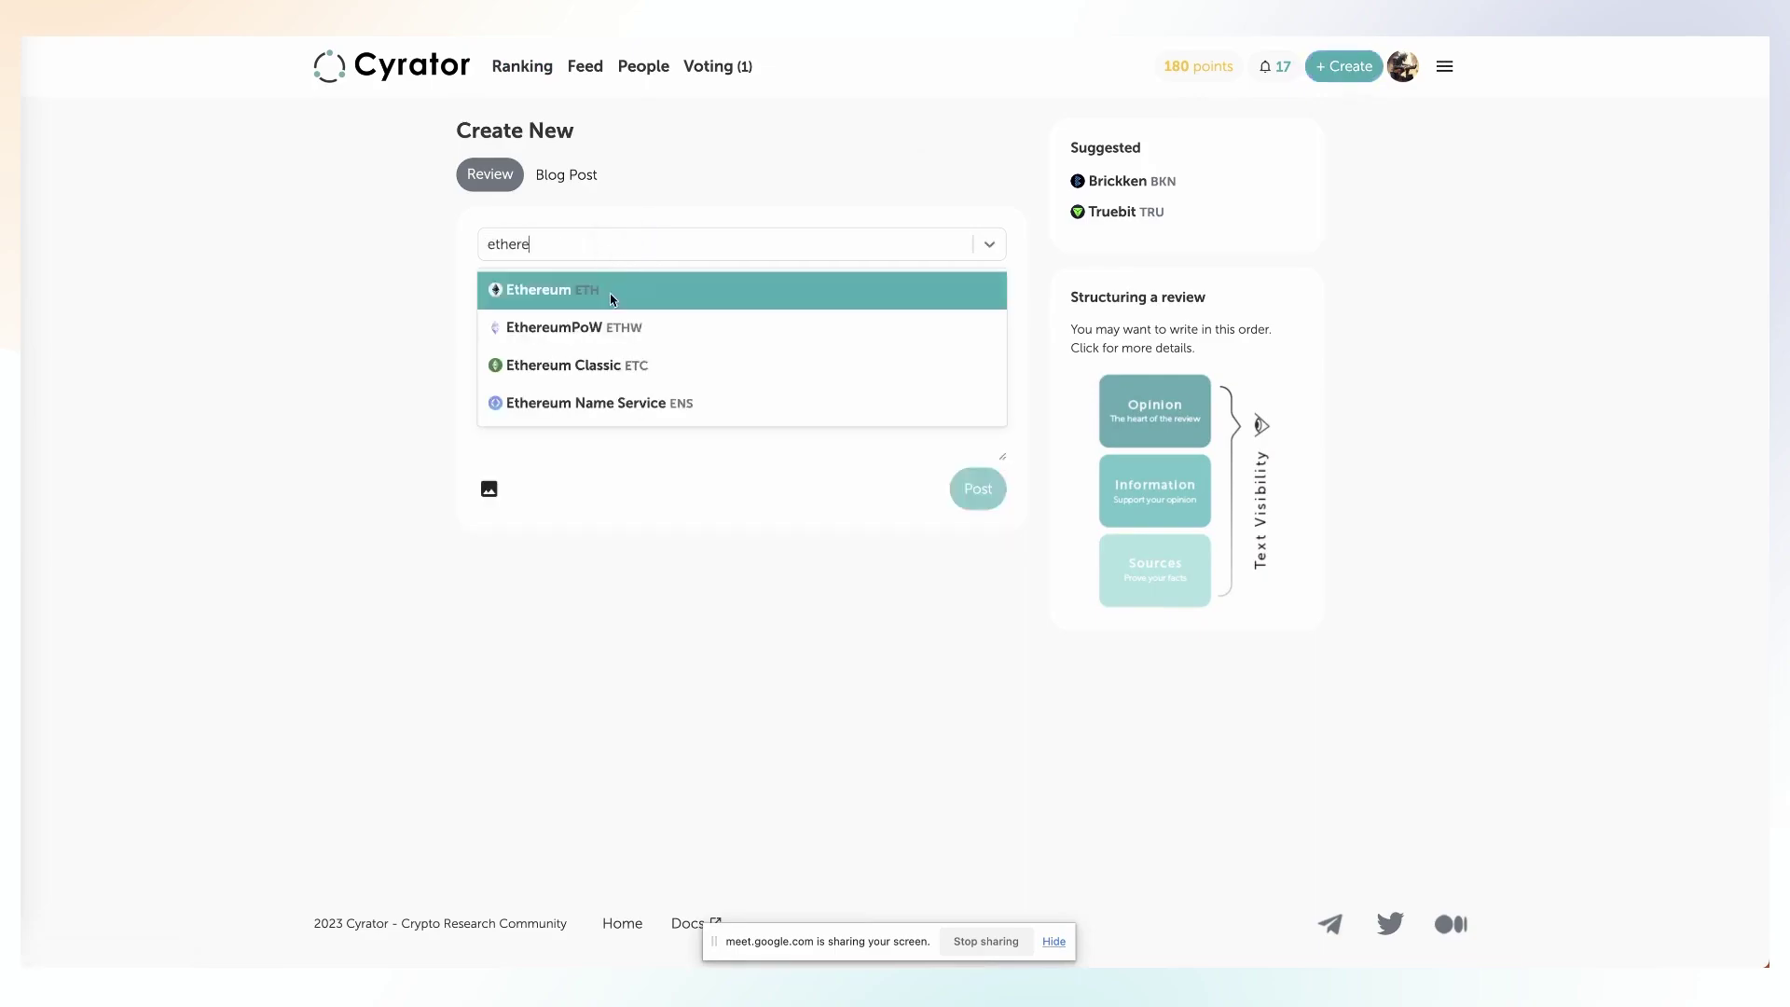
{"action": "left_click", "coordinate": [602, 292]}
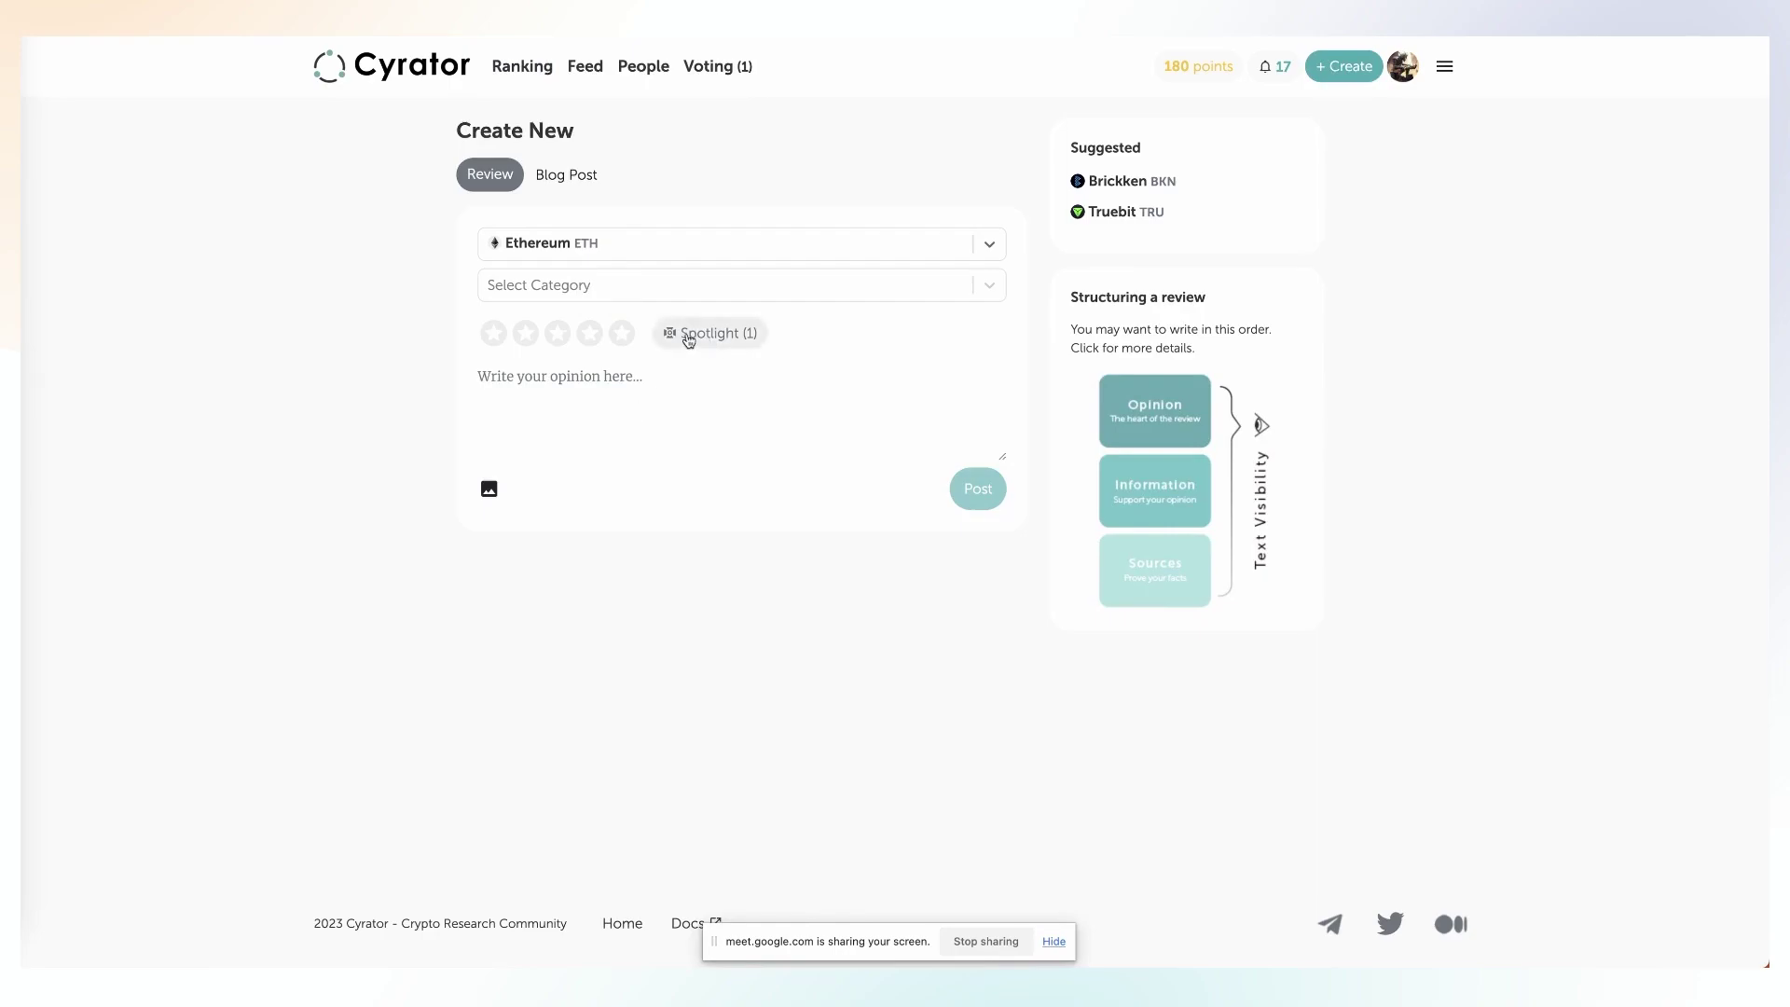
- Open Cyrator's Add New Project page, copy the Sui (IOU) page URL from CoinMarketCap in a new browser tab, and return to Cyrator
{"action": "left_click", "coordinate": [1447, 66]}
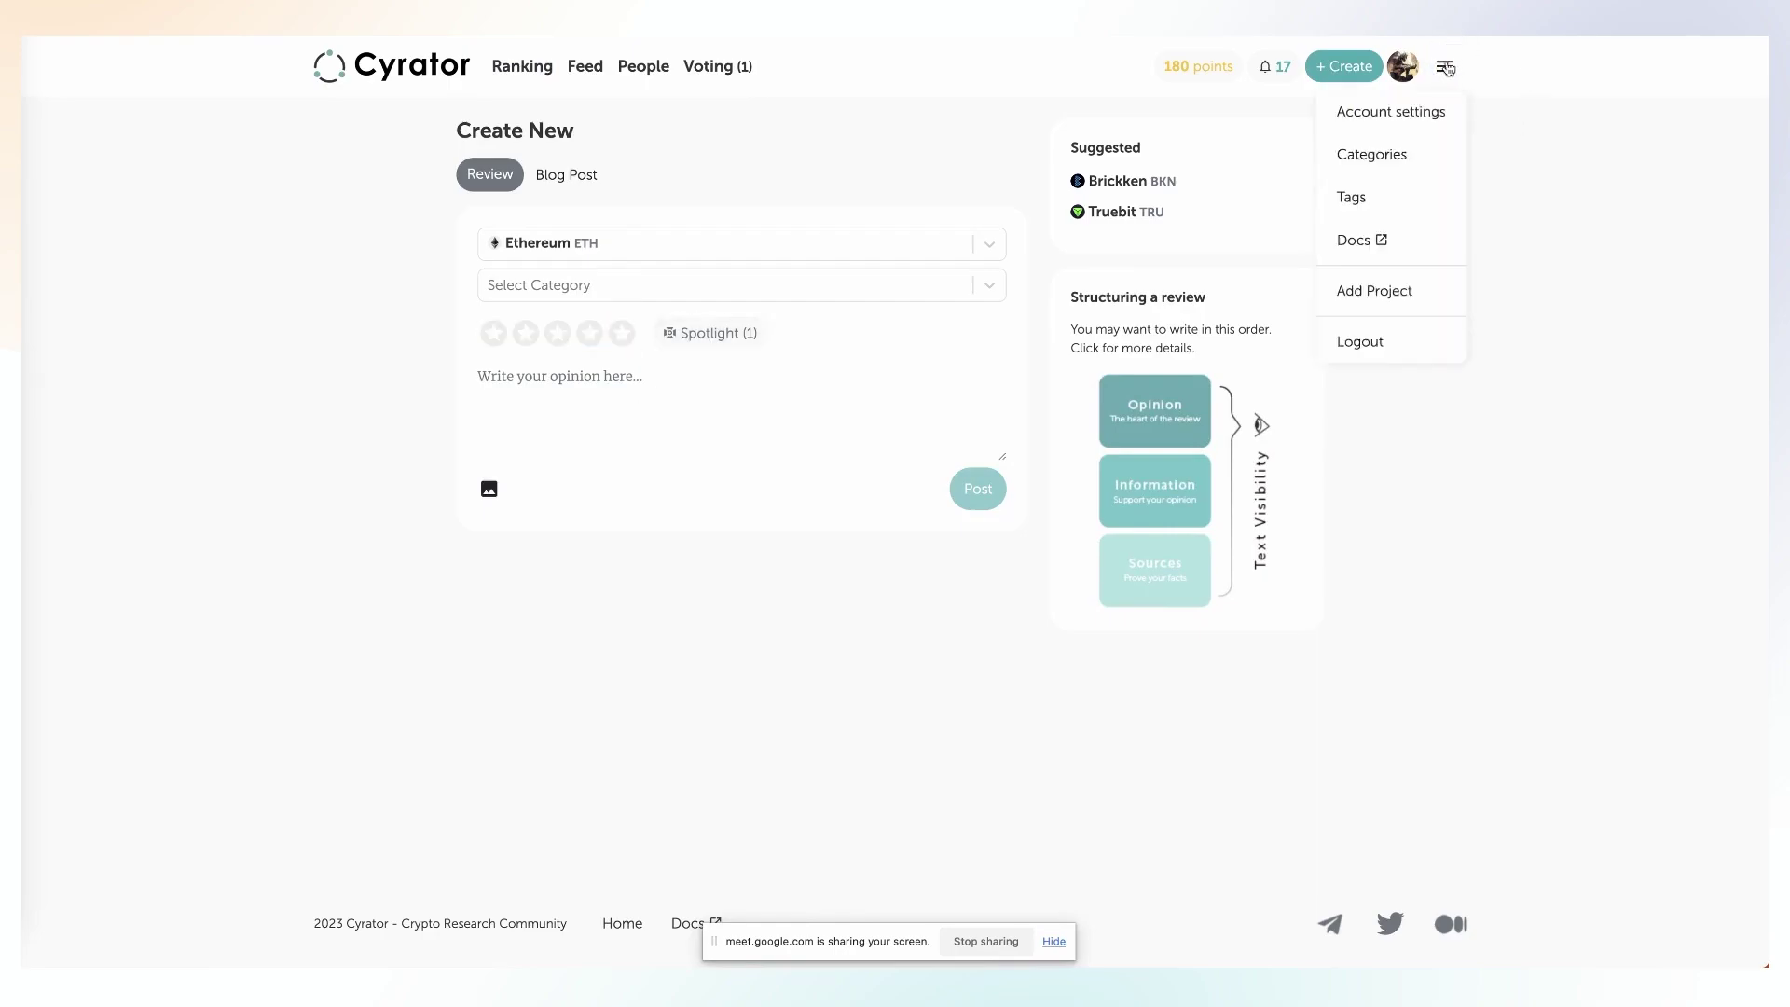
{"action": "left_click", "coordinate": [1396, 304]}
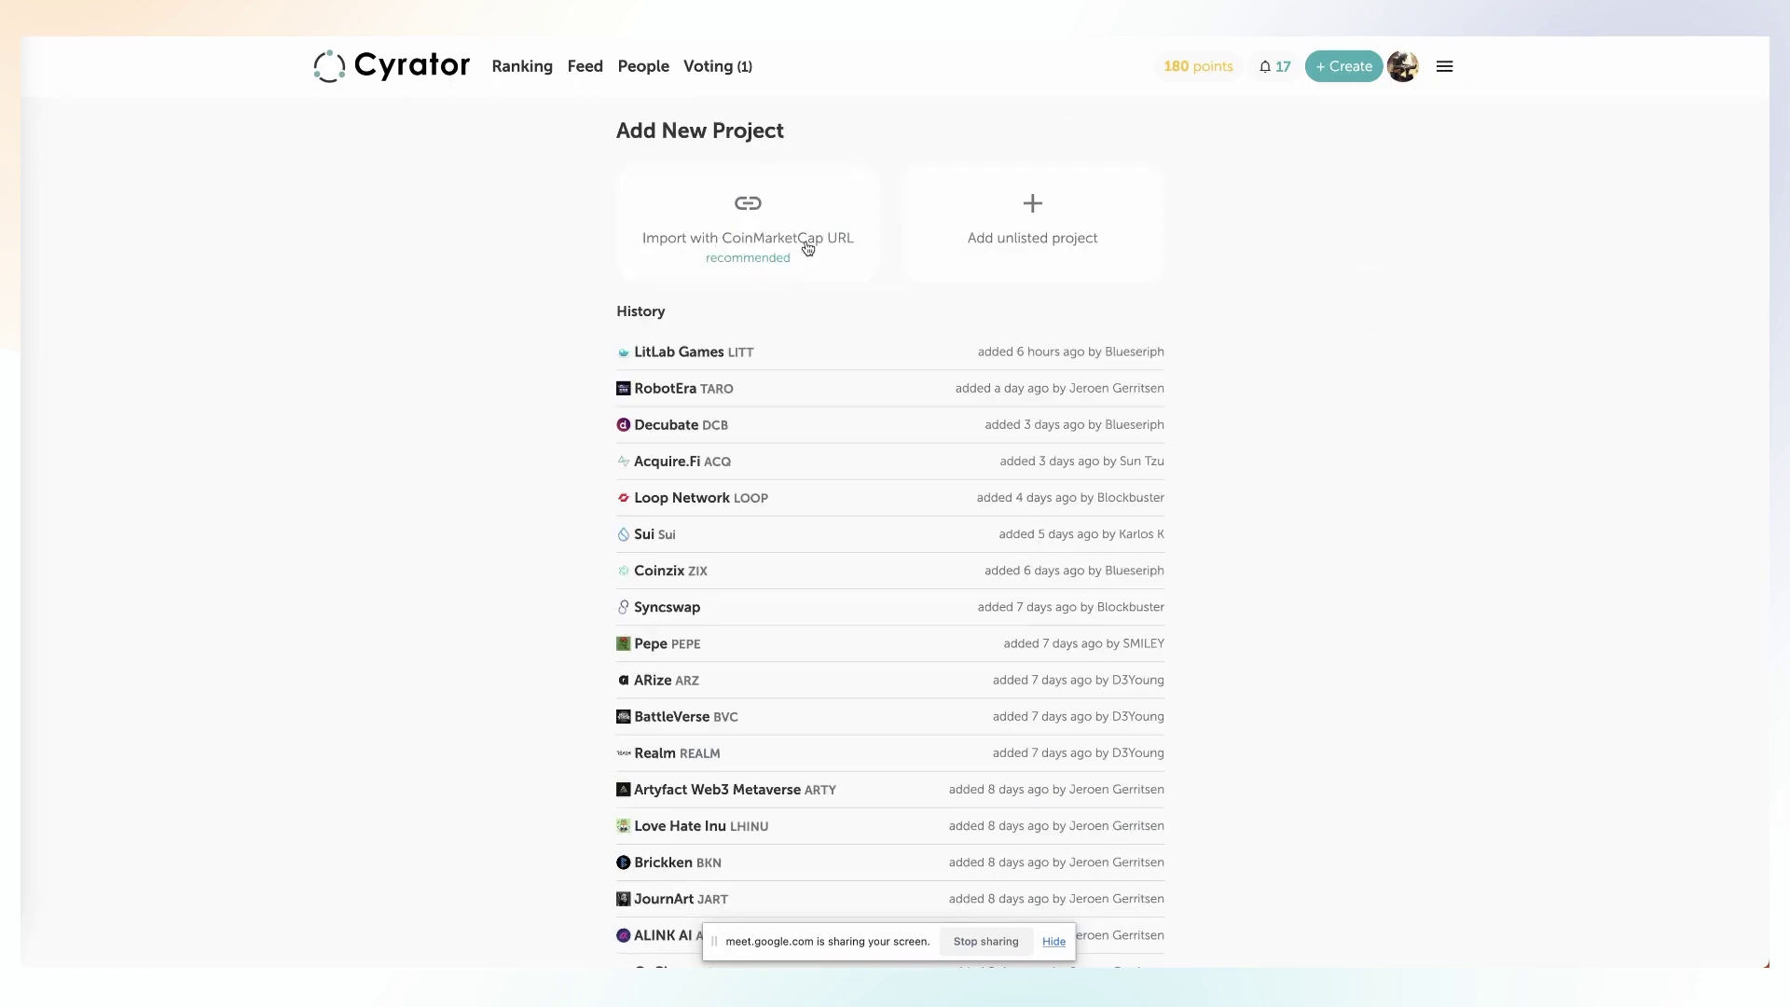
{"action": "key", "text": "super+t"}
{"action": "type", "text": "coin"}
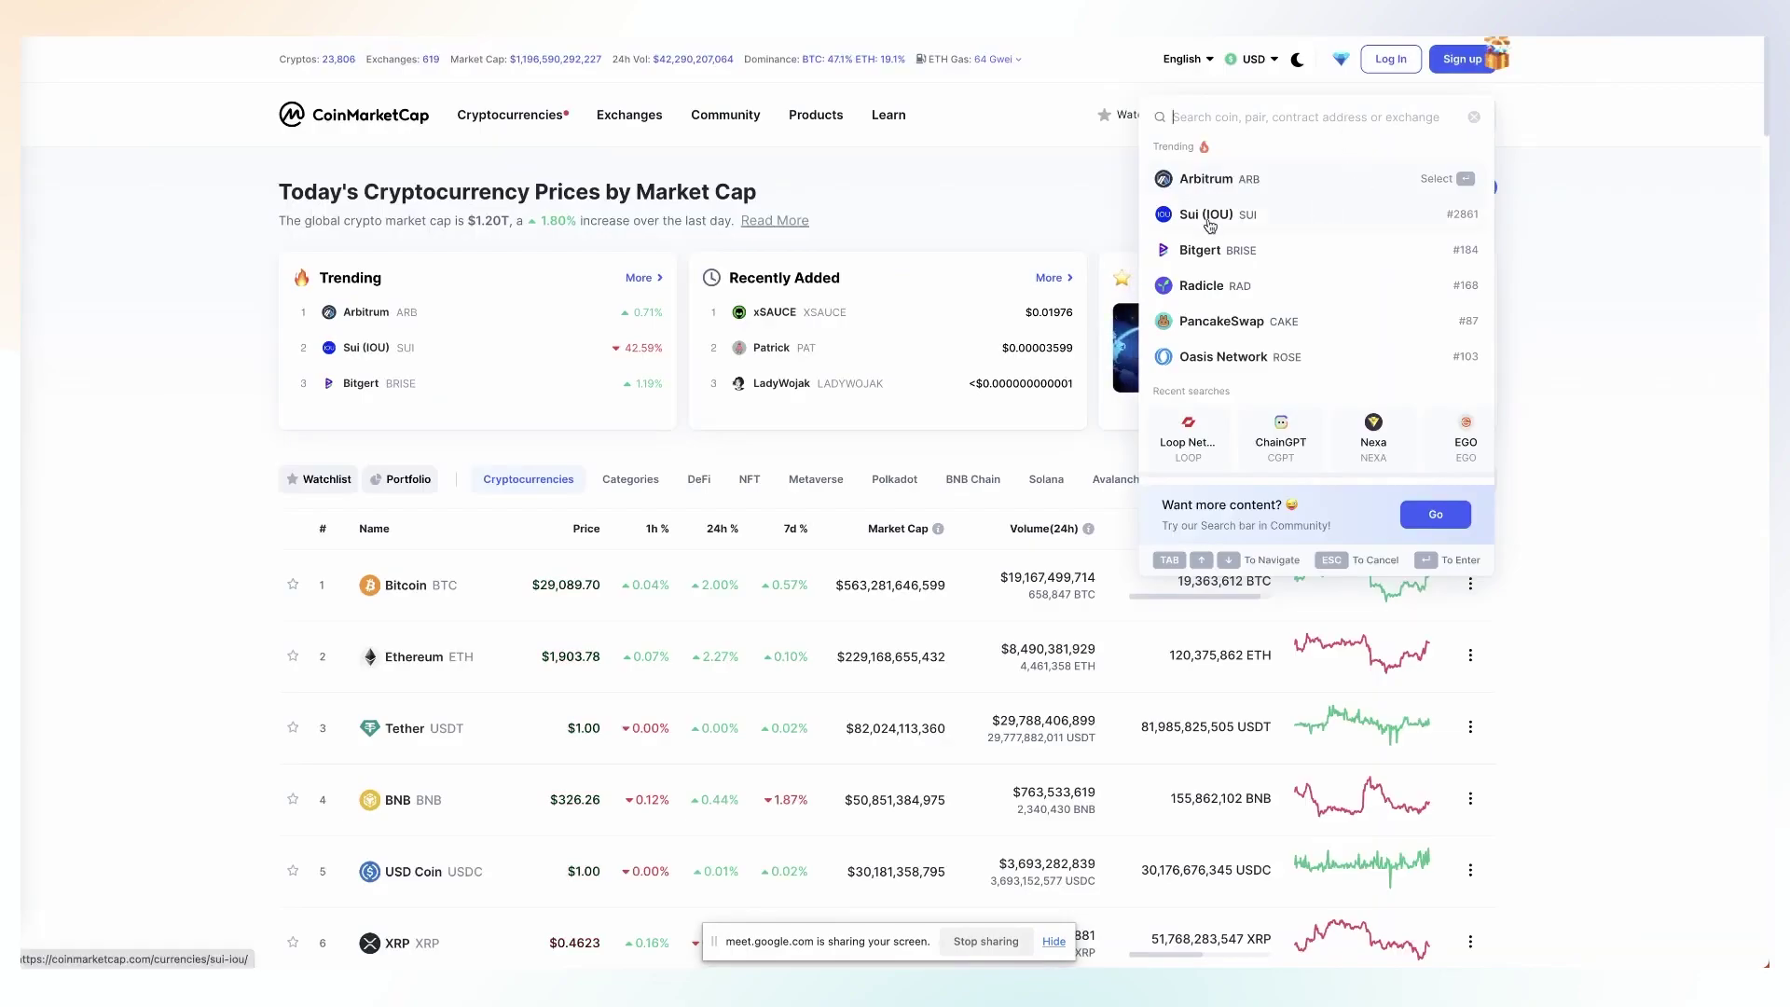
{"action": "left_click", "coordinate": [1209, 224]}
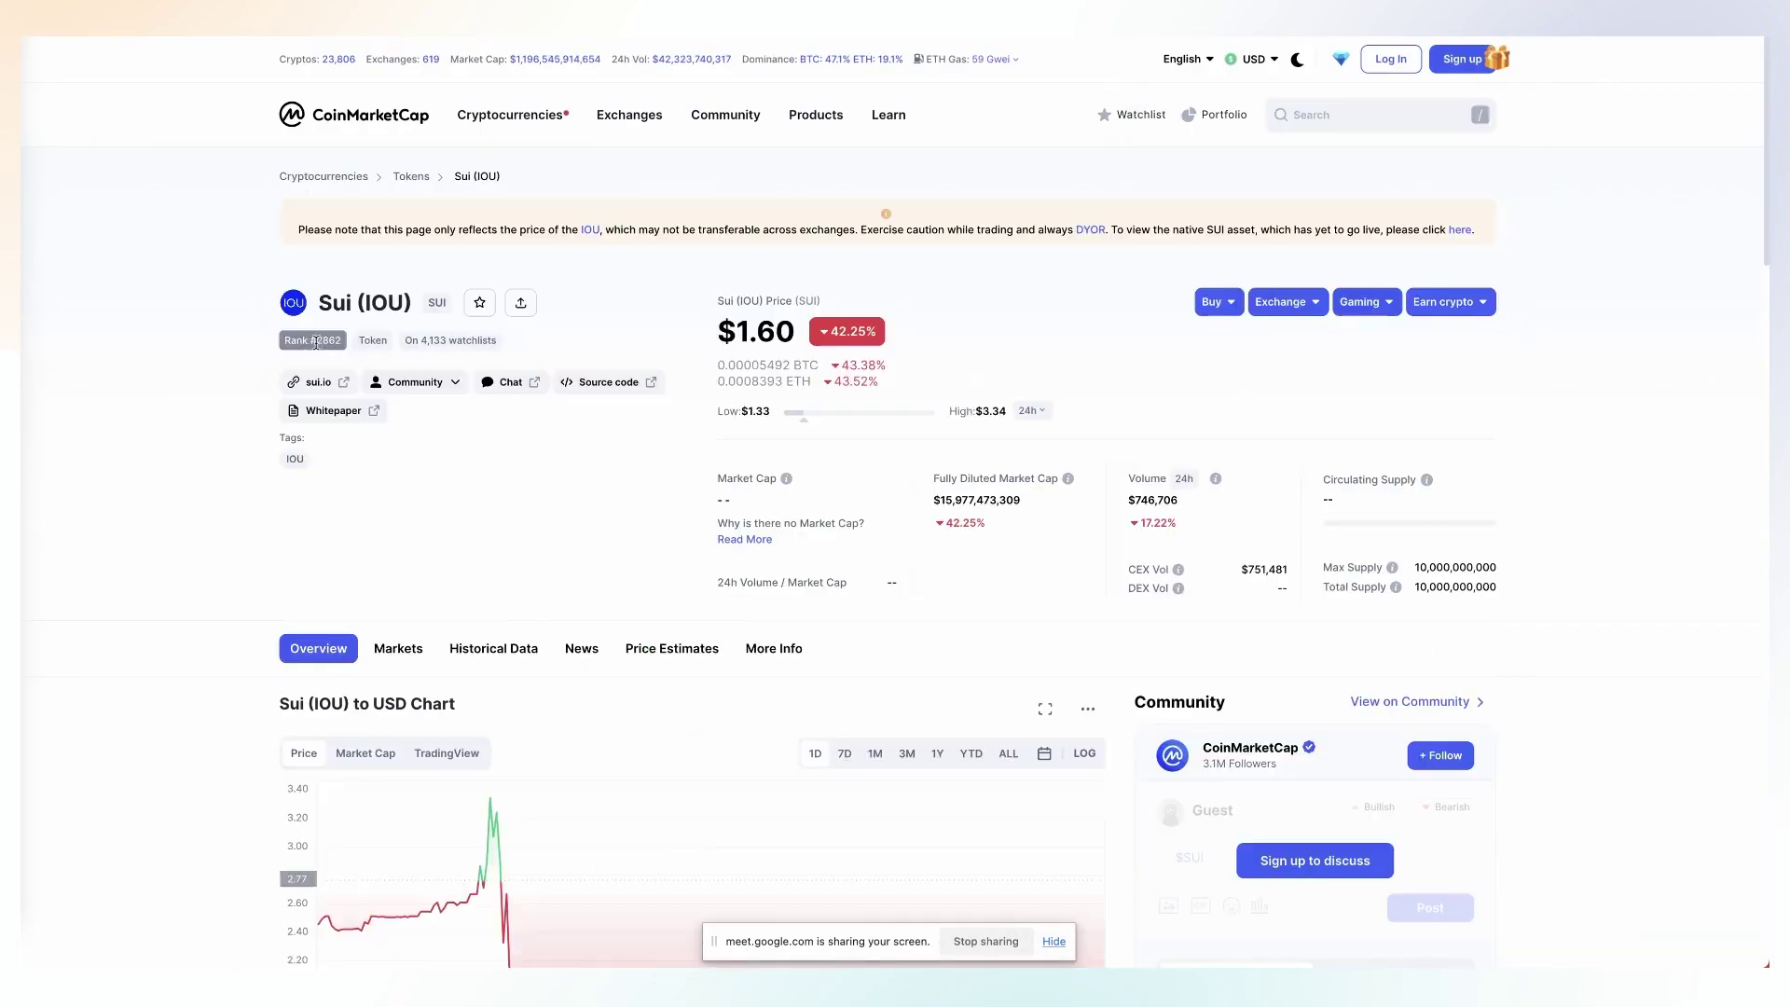
{"action": "left_click", "coordinate": [348, 342]}
{"action": "left_click", "coordinate": [165, 378]}
{"action": "left_click", "coordinate": [390, 39]}
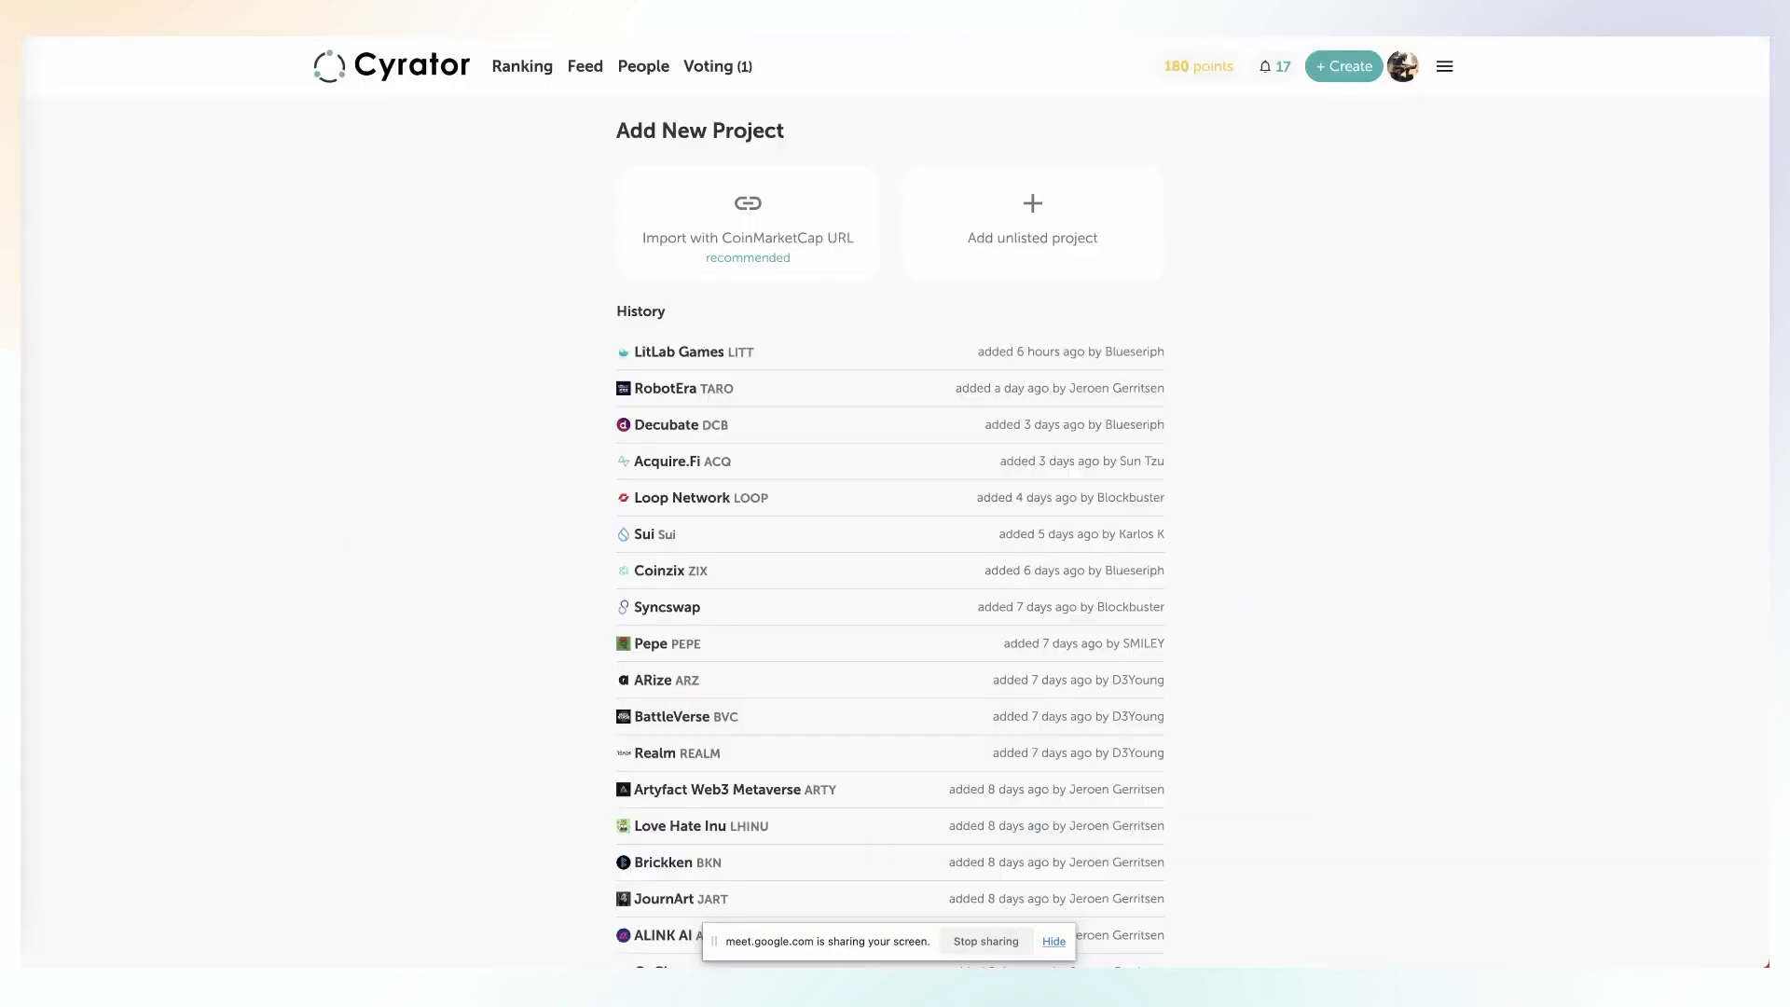
{"action": "left_click", "coordinate": [748, 267]}
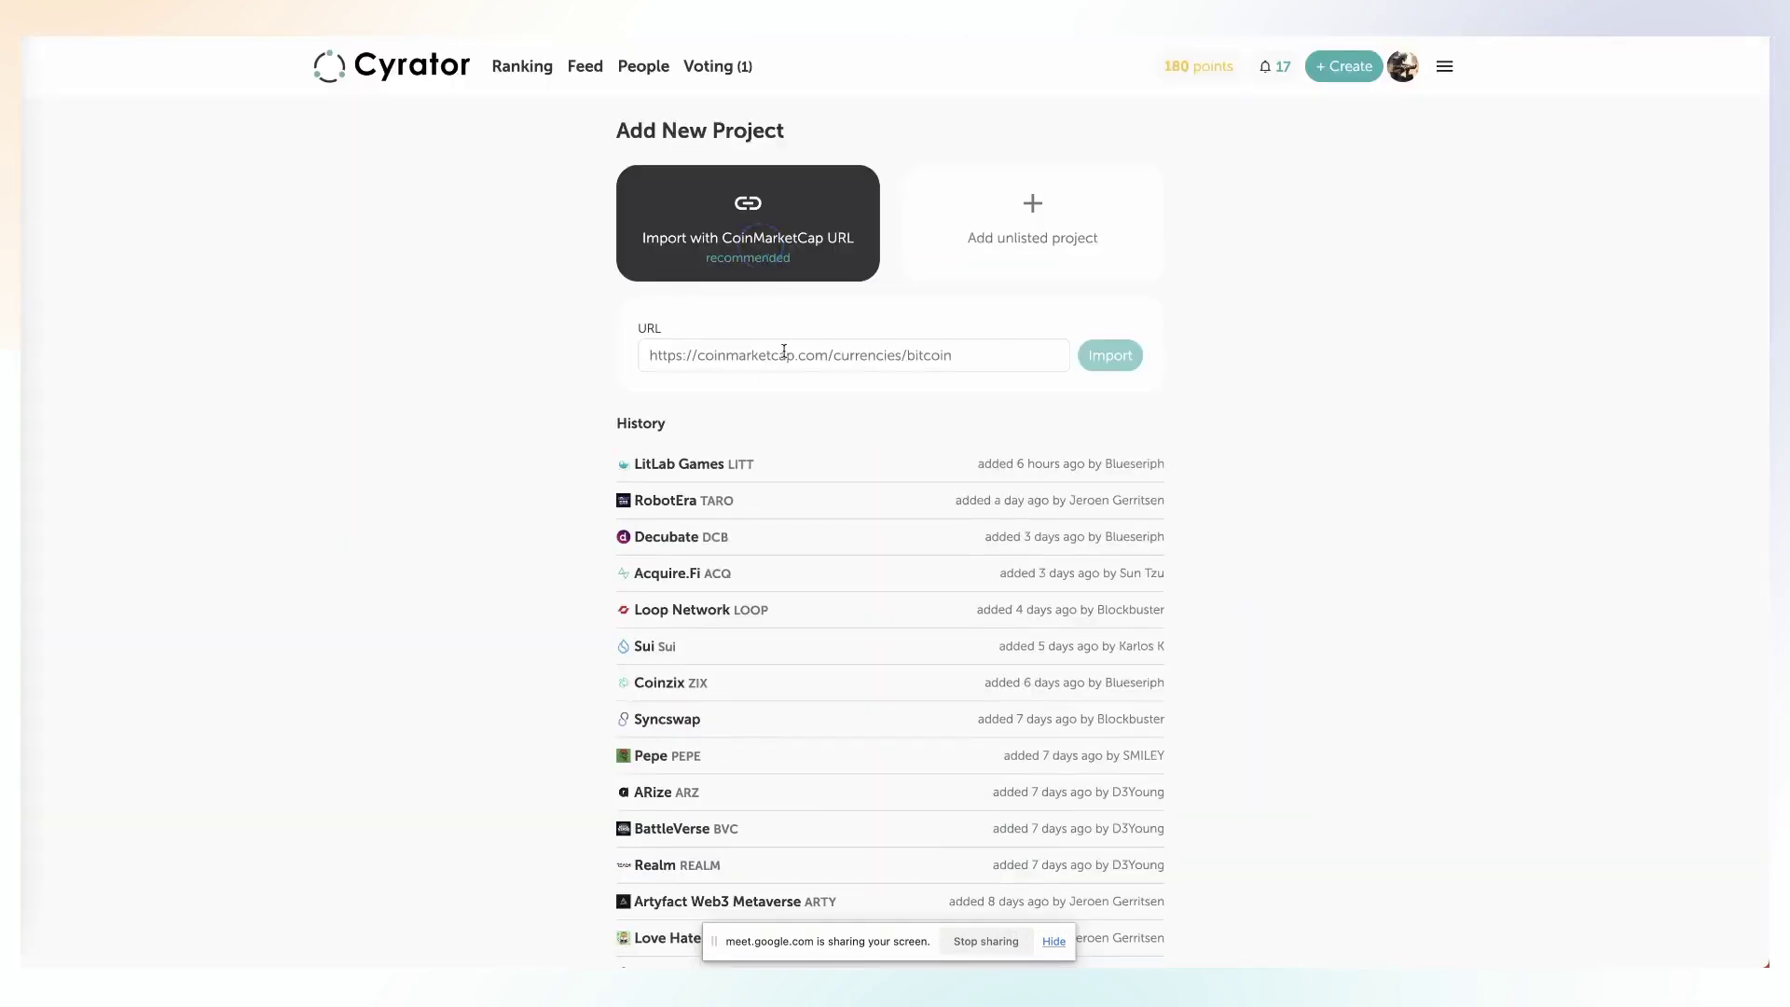
{"action": "left_click", "coordinate": [895, 355]}
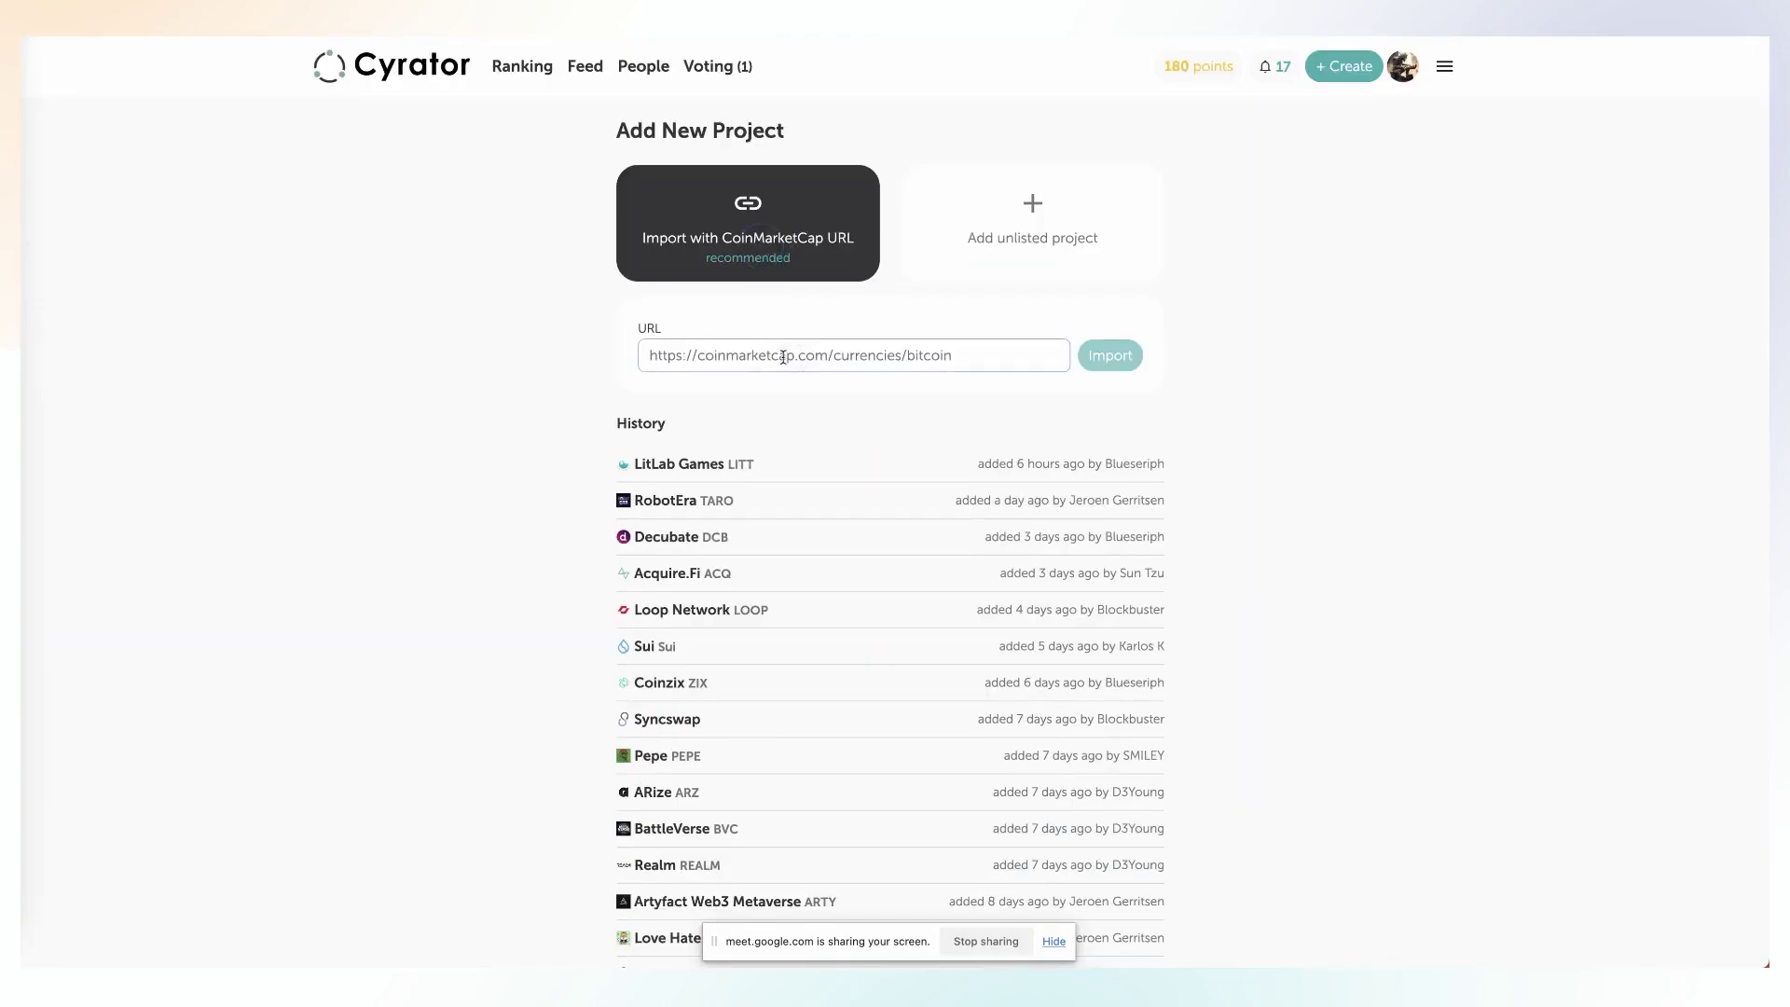
{"action": "triple_click", "coordinate": [979, 358]}
{"action": "left_click", "coordinate": [1139, 359]}
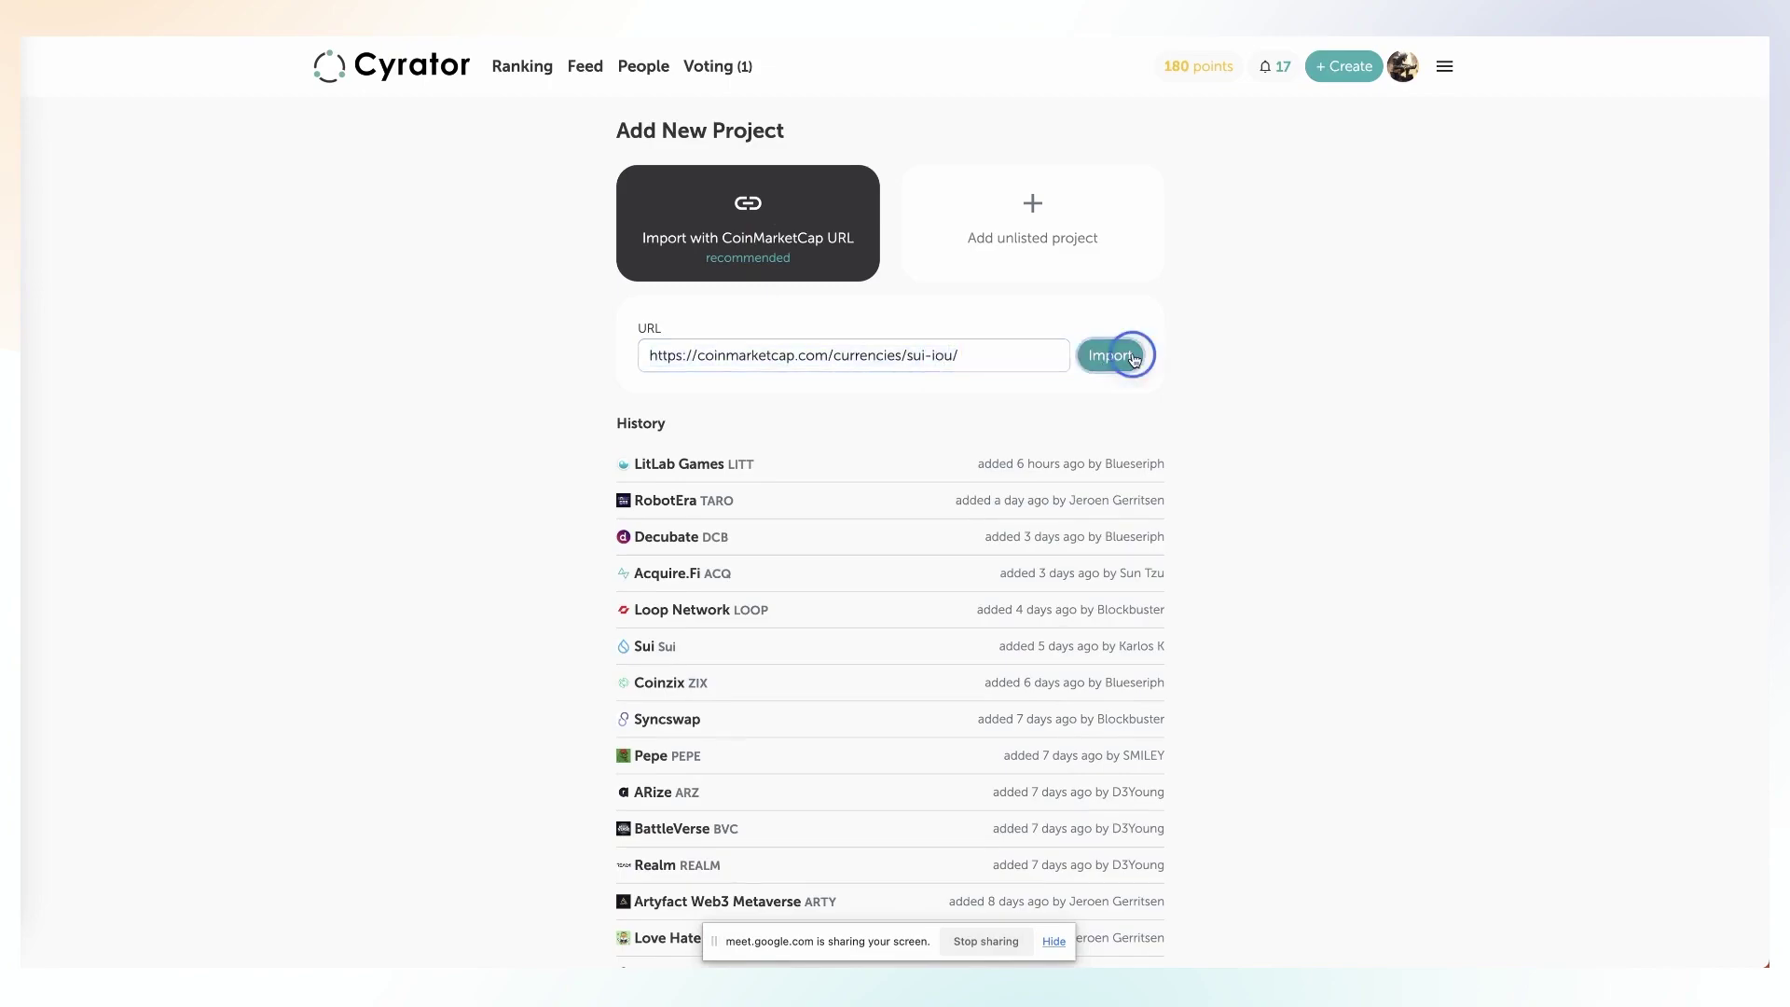
{"action": "left_click", "coordinate": [776, 466]}
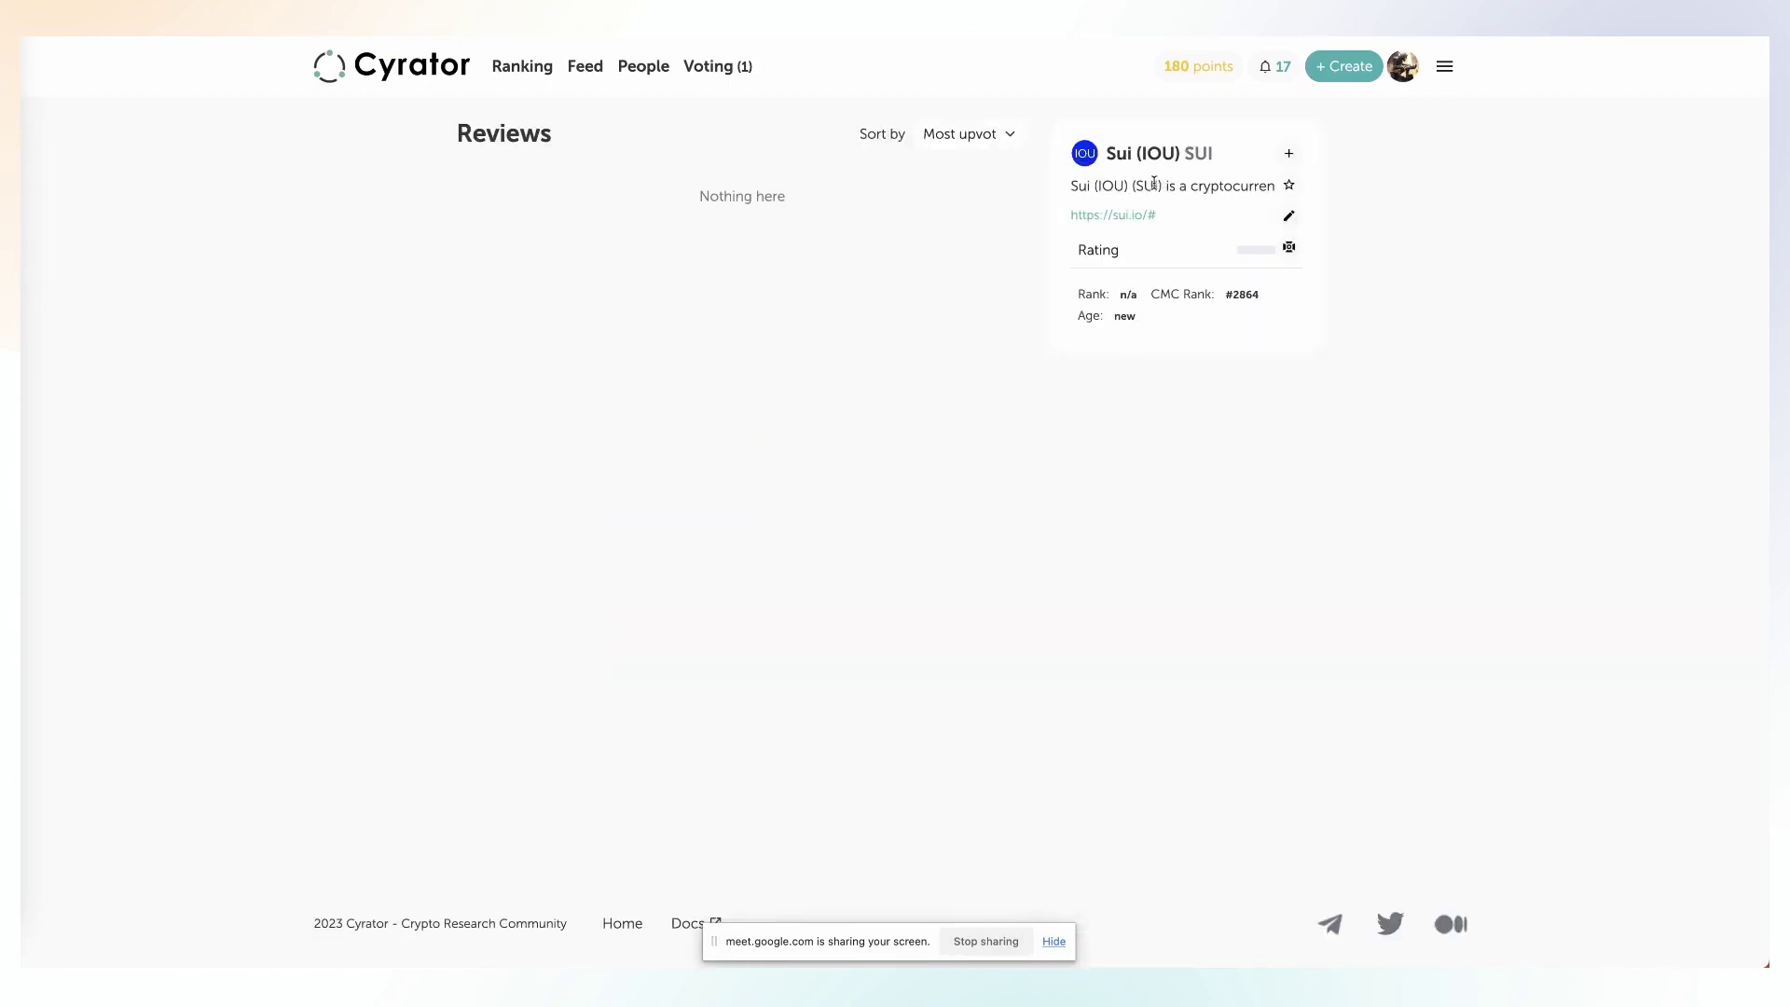
{"action": "left_click", "coordinate": [1294, 153]}
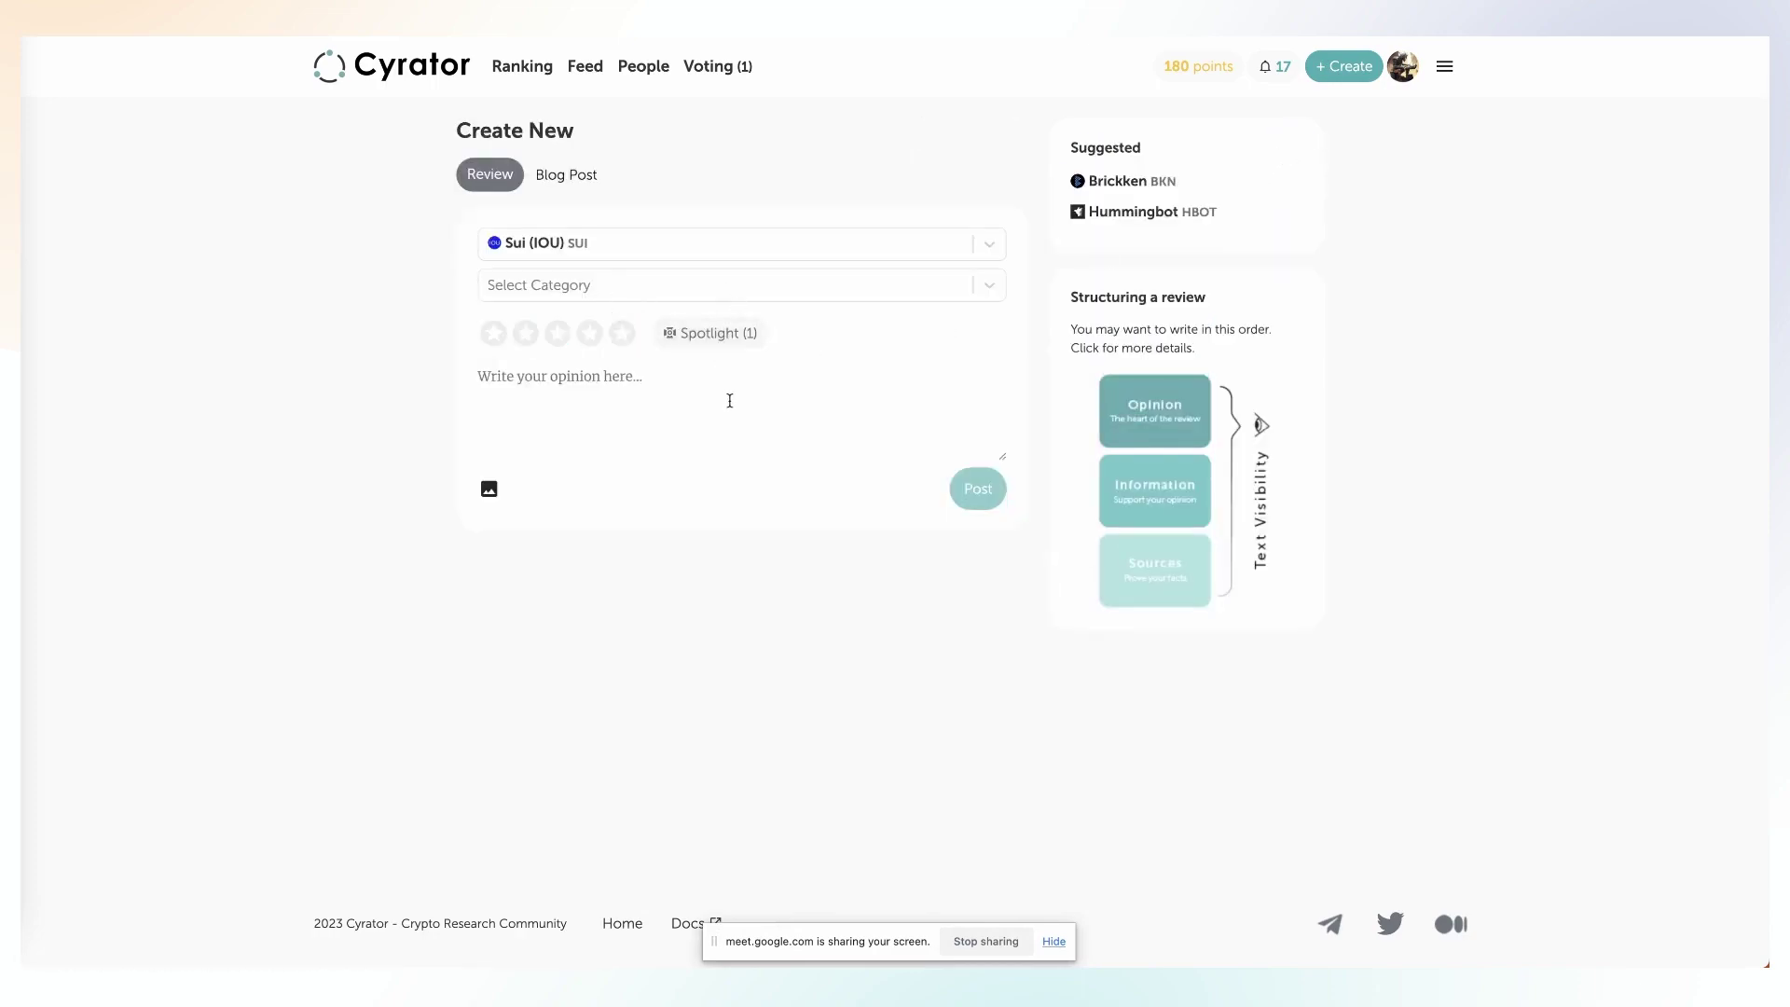
- Return to the Add New Project page and open the form for adding an unlisted project
{"action": "left_click", "coordinate": [1460, 227]}
{"action": "left_click", "coordinate": [1447, 67]}
{"action": "left_click", "coordinate": [1374, 290]}
{"action": "left_click", "coordinate": [1030, 220]}
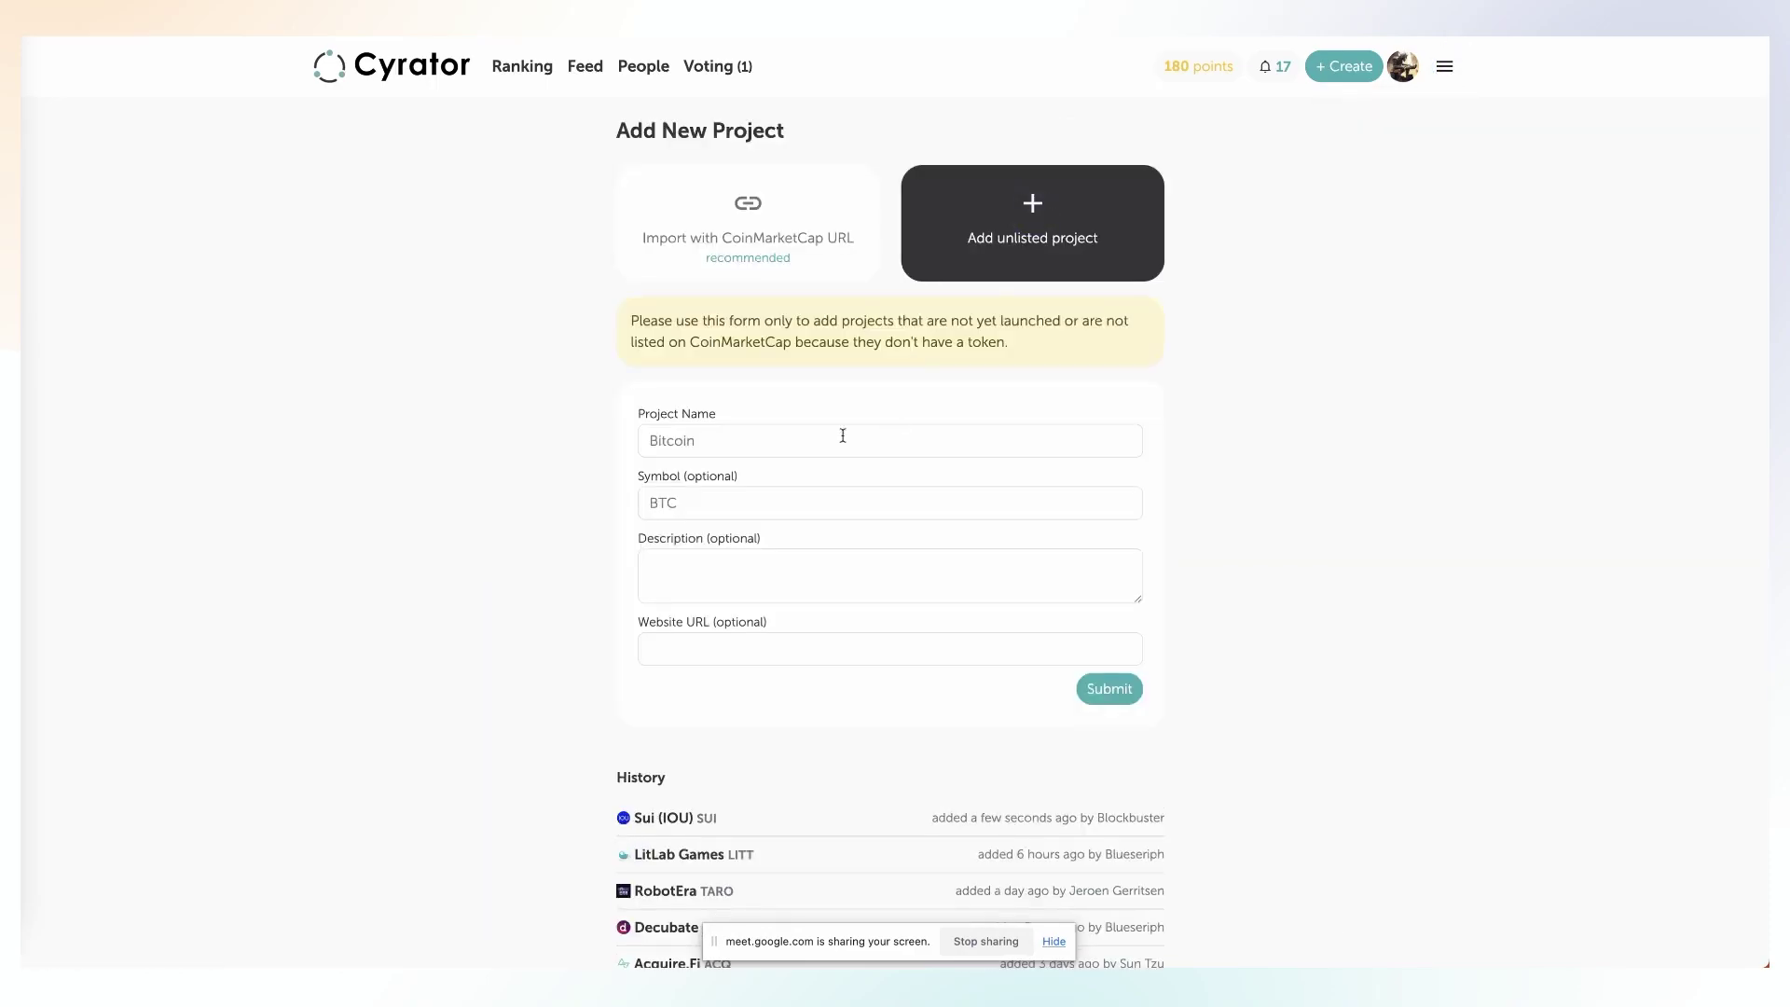
- Examine the Project Name and Website URL fields of the unlisted project form without filling them in
{"action": "left_click", "coordinate": [681, 440]}
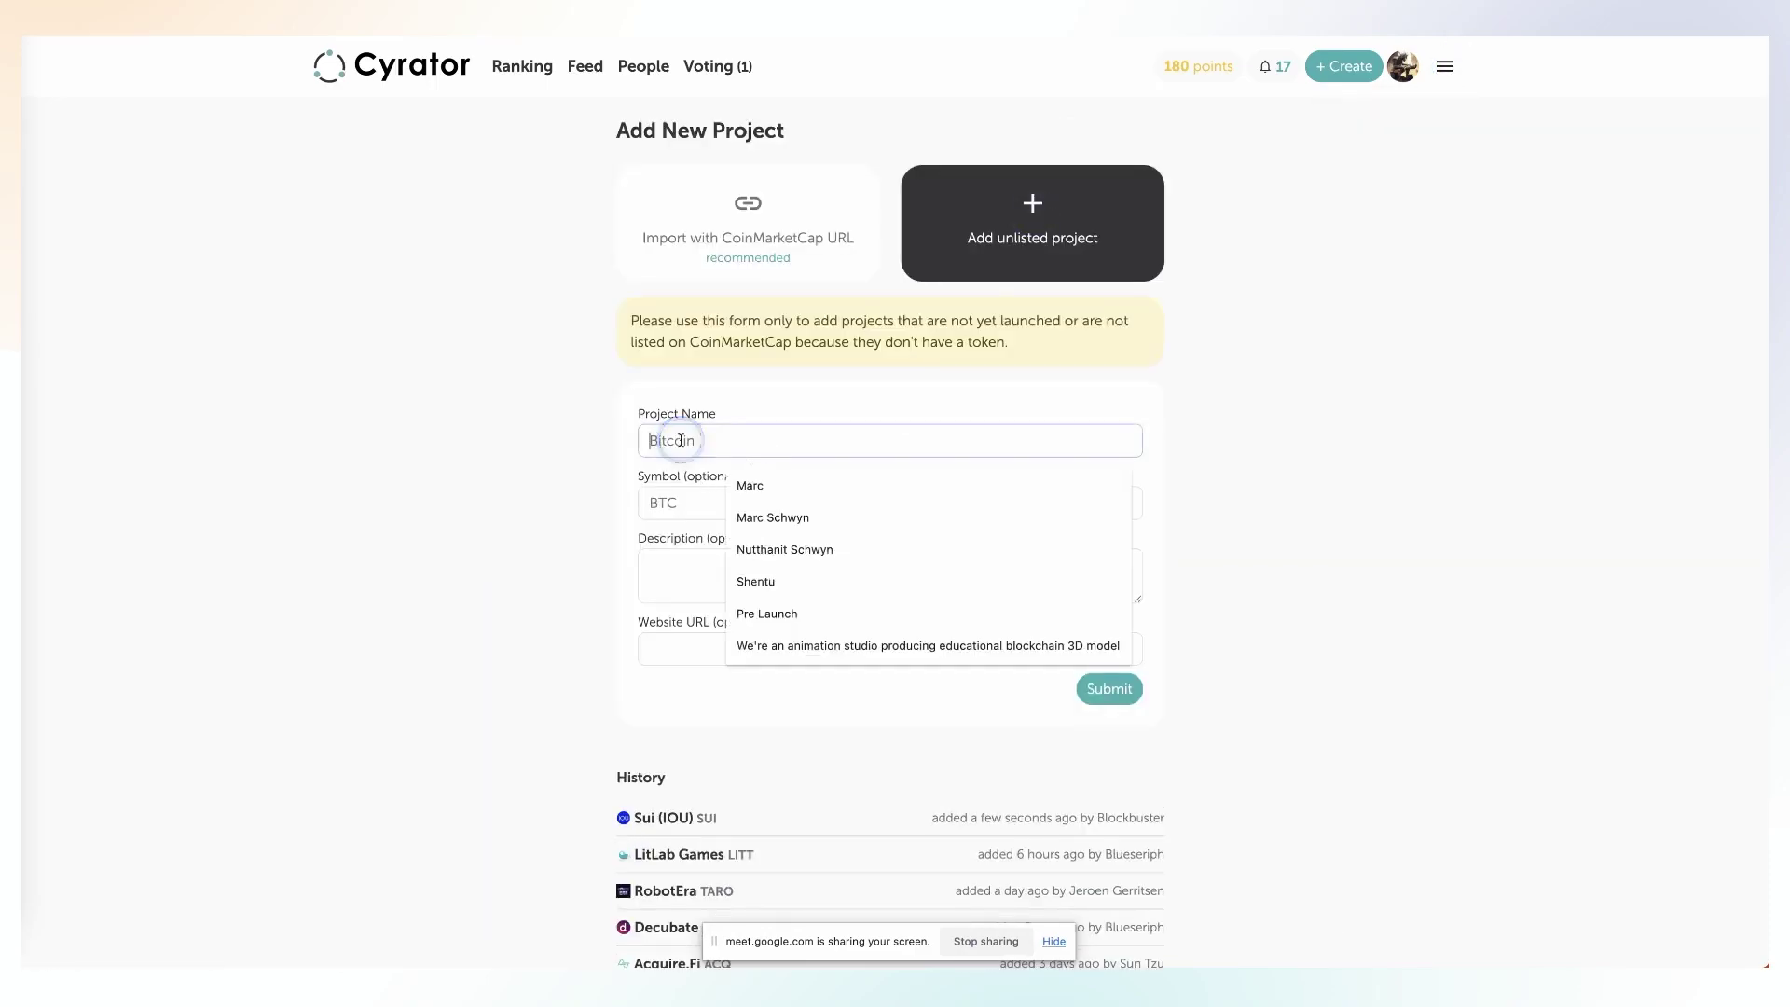
{"action": "left_click", "coordinate": [514, 521]}
{"action": "left_click", "coordinate": [671, 668]}
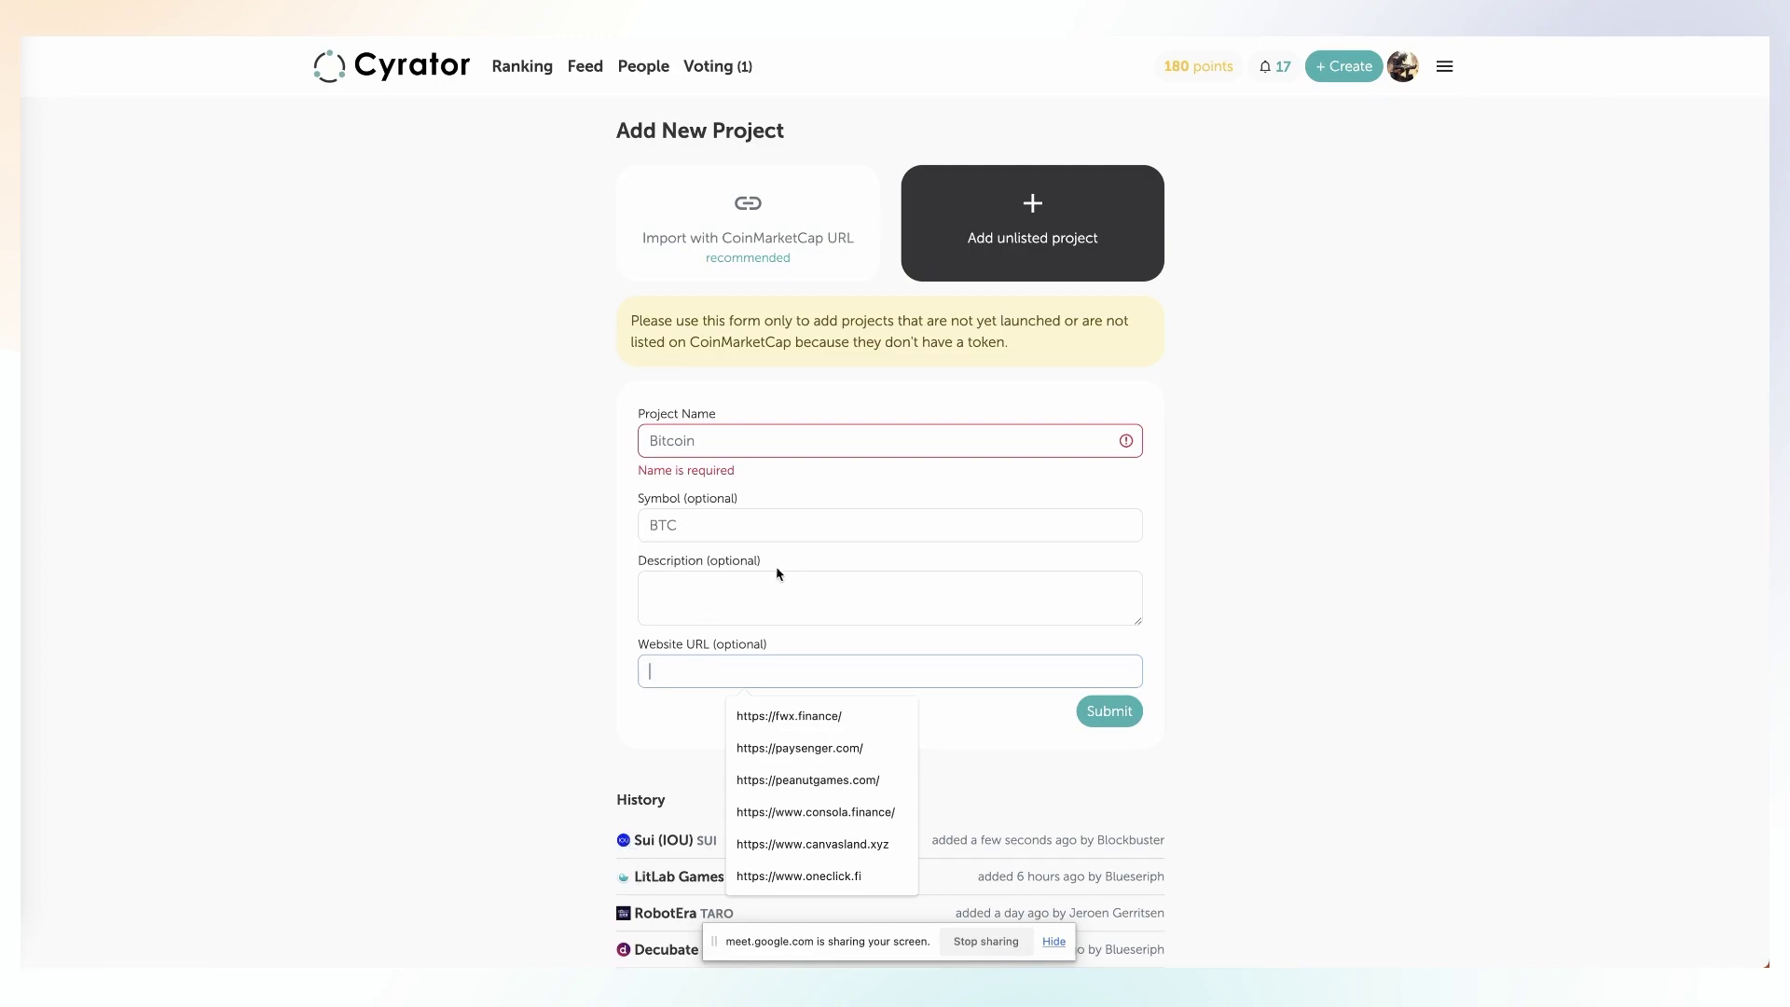
{"action": "left_click", "coordinate": [711, 440]}
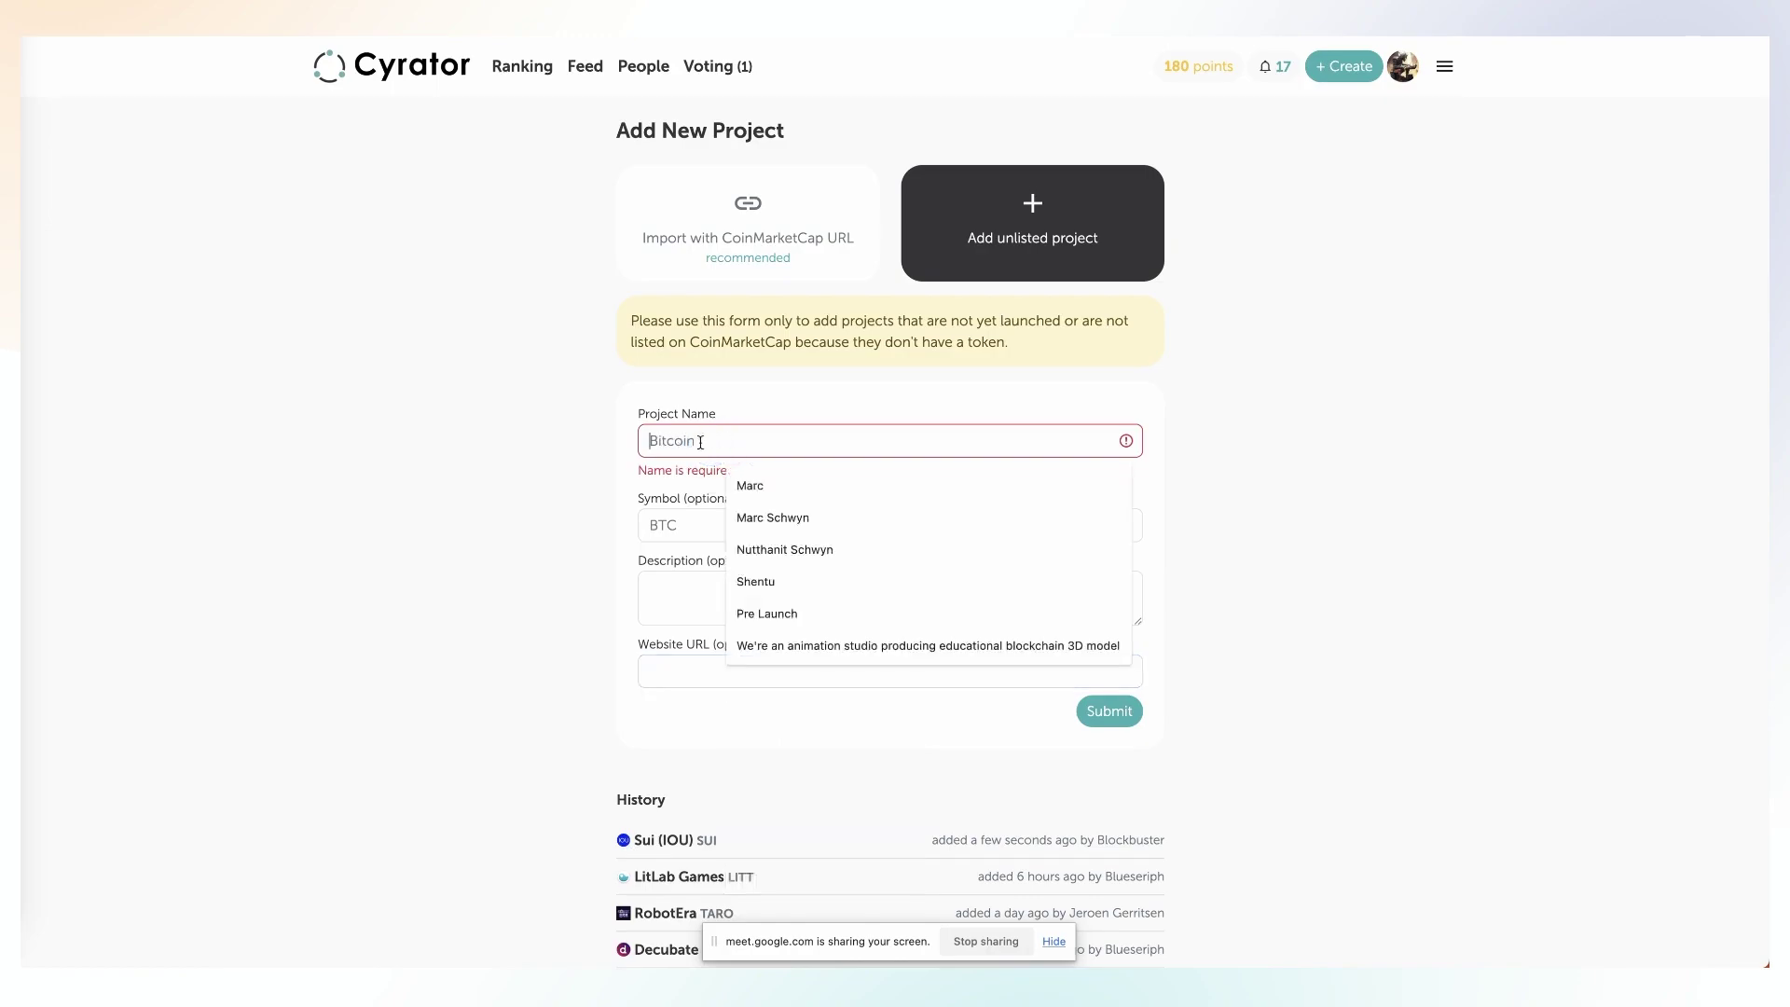
{"action": "left_click", "coordinate": [701, 659]}
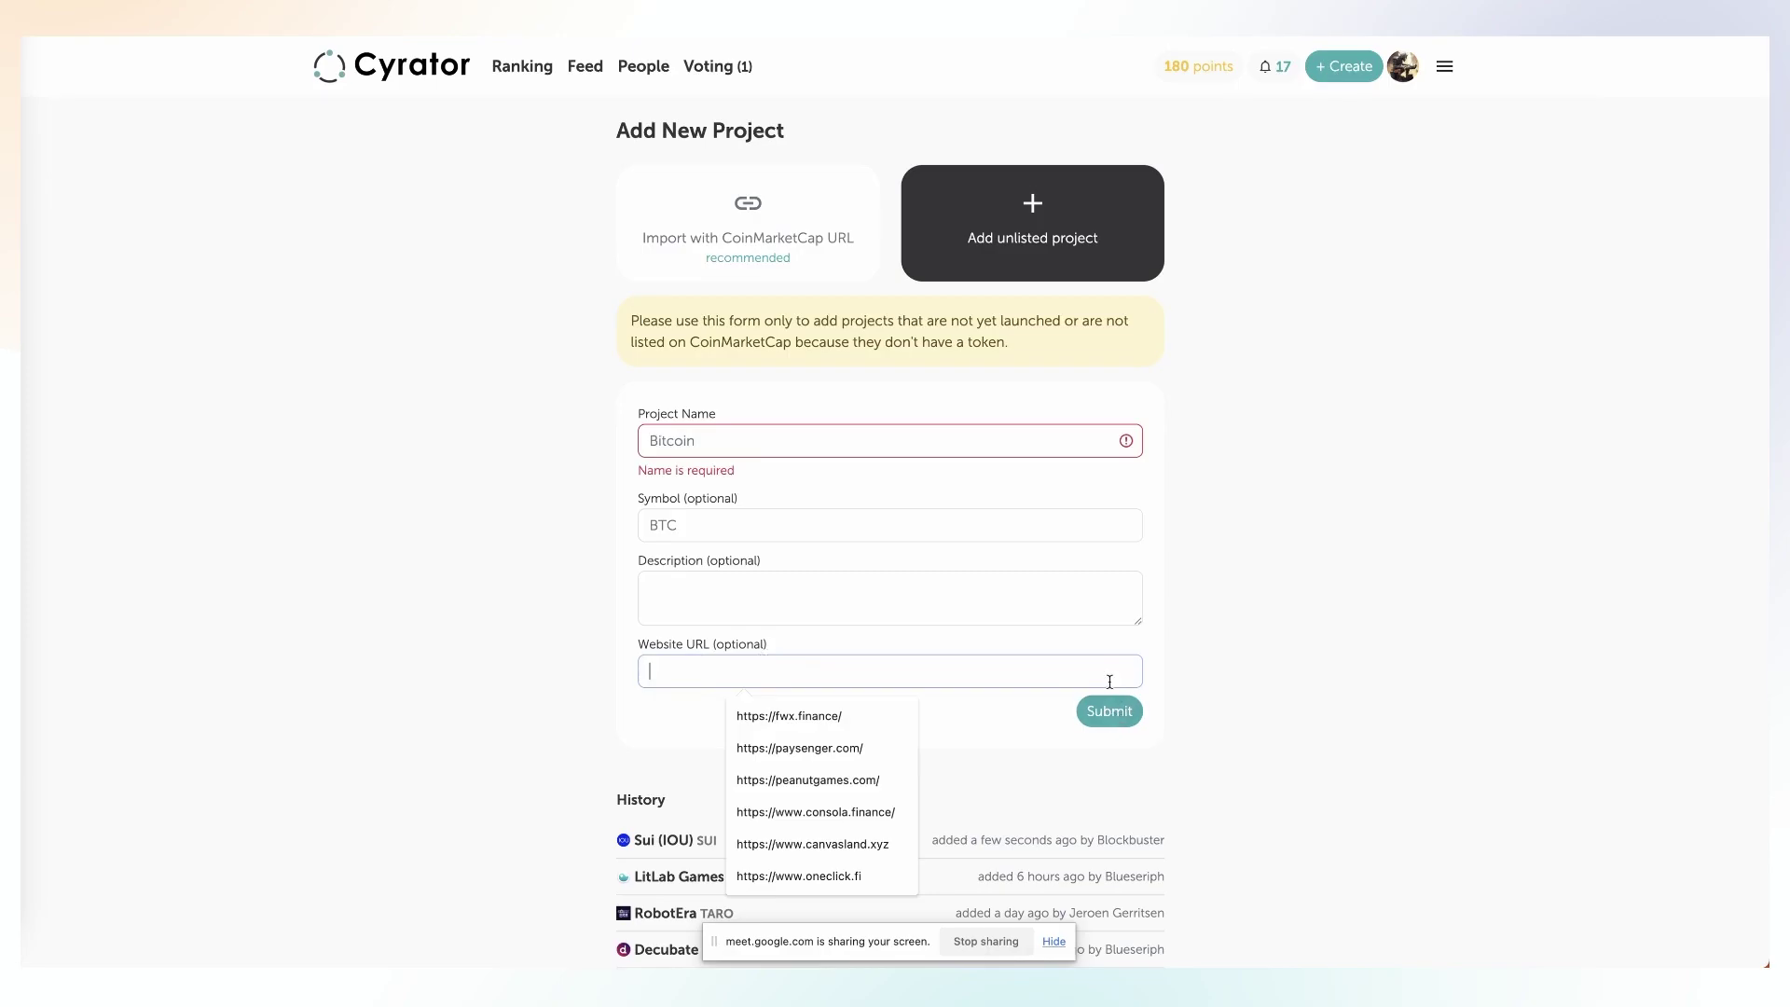
- Create a new review, choose Ethereum (ETH) as its project by searching for "eth", and check the available categories without selecting one
{"action": "left_click", "coordinate": [1343, 65]}
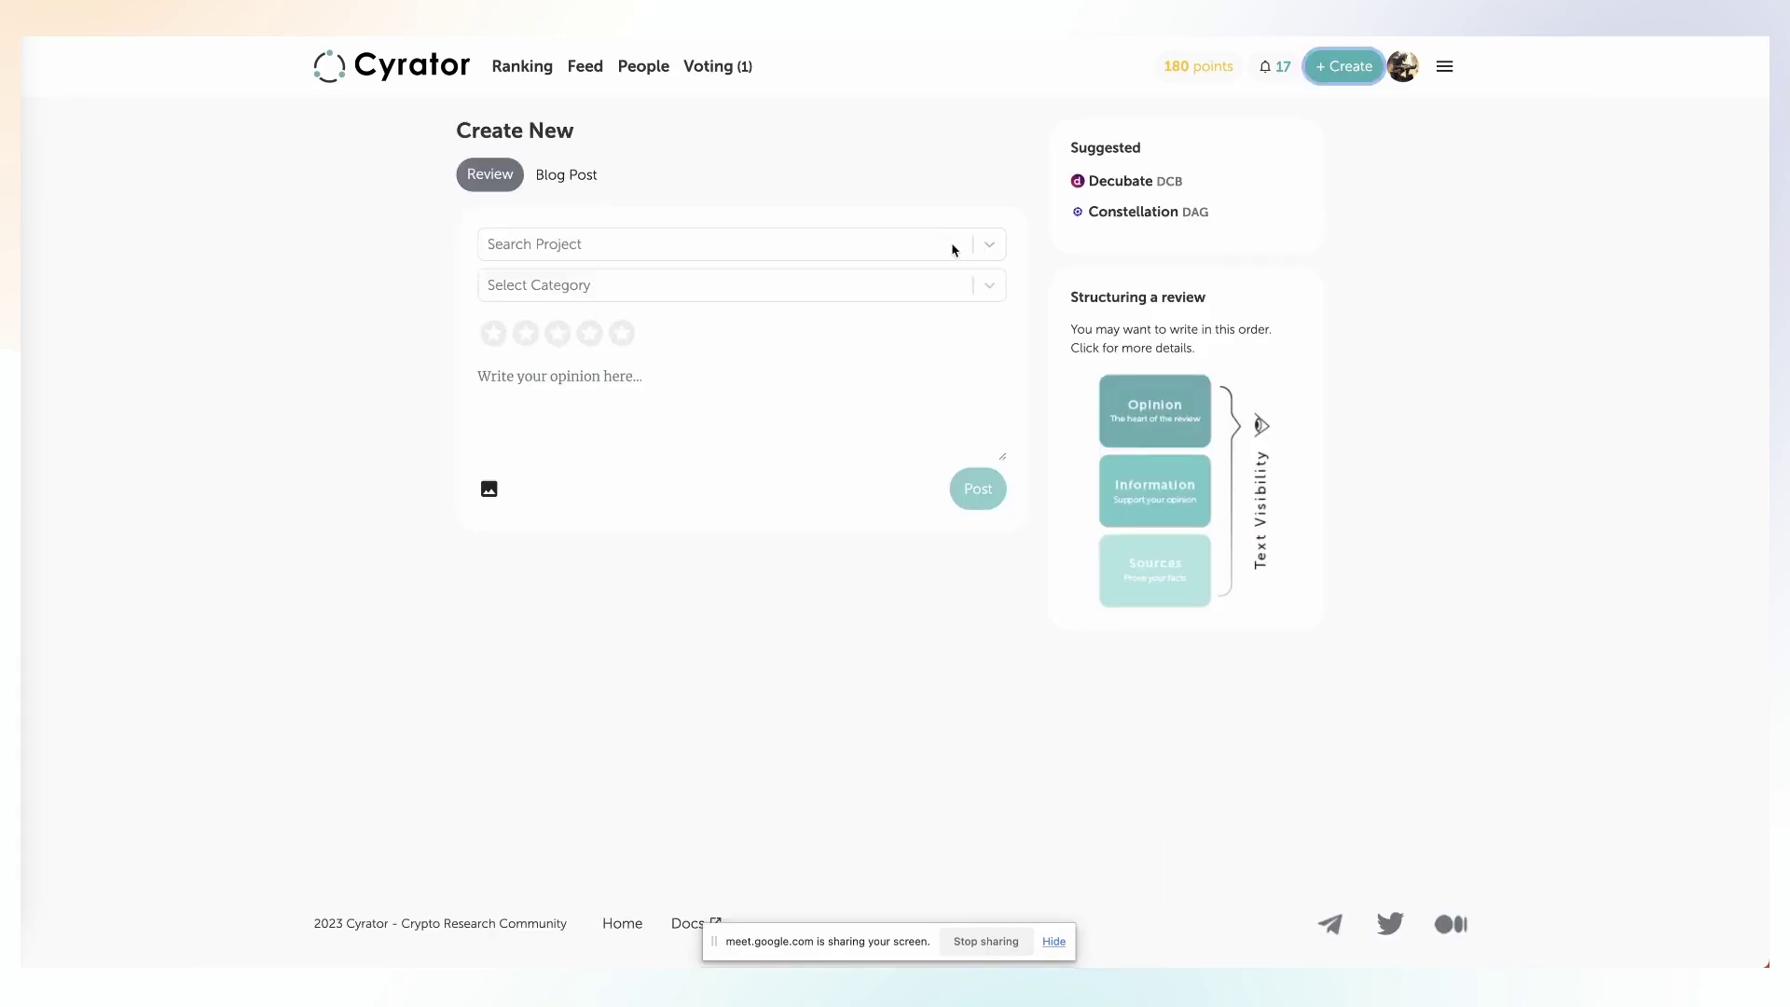
{"action": "left_click", "coordinate": [897, 254]}
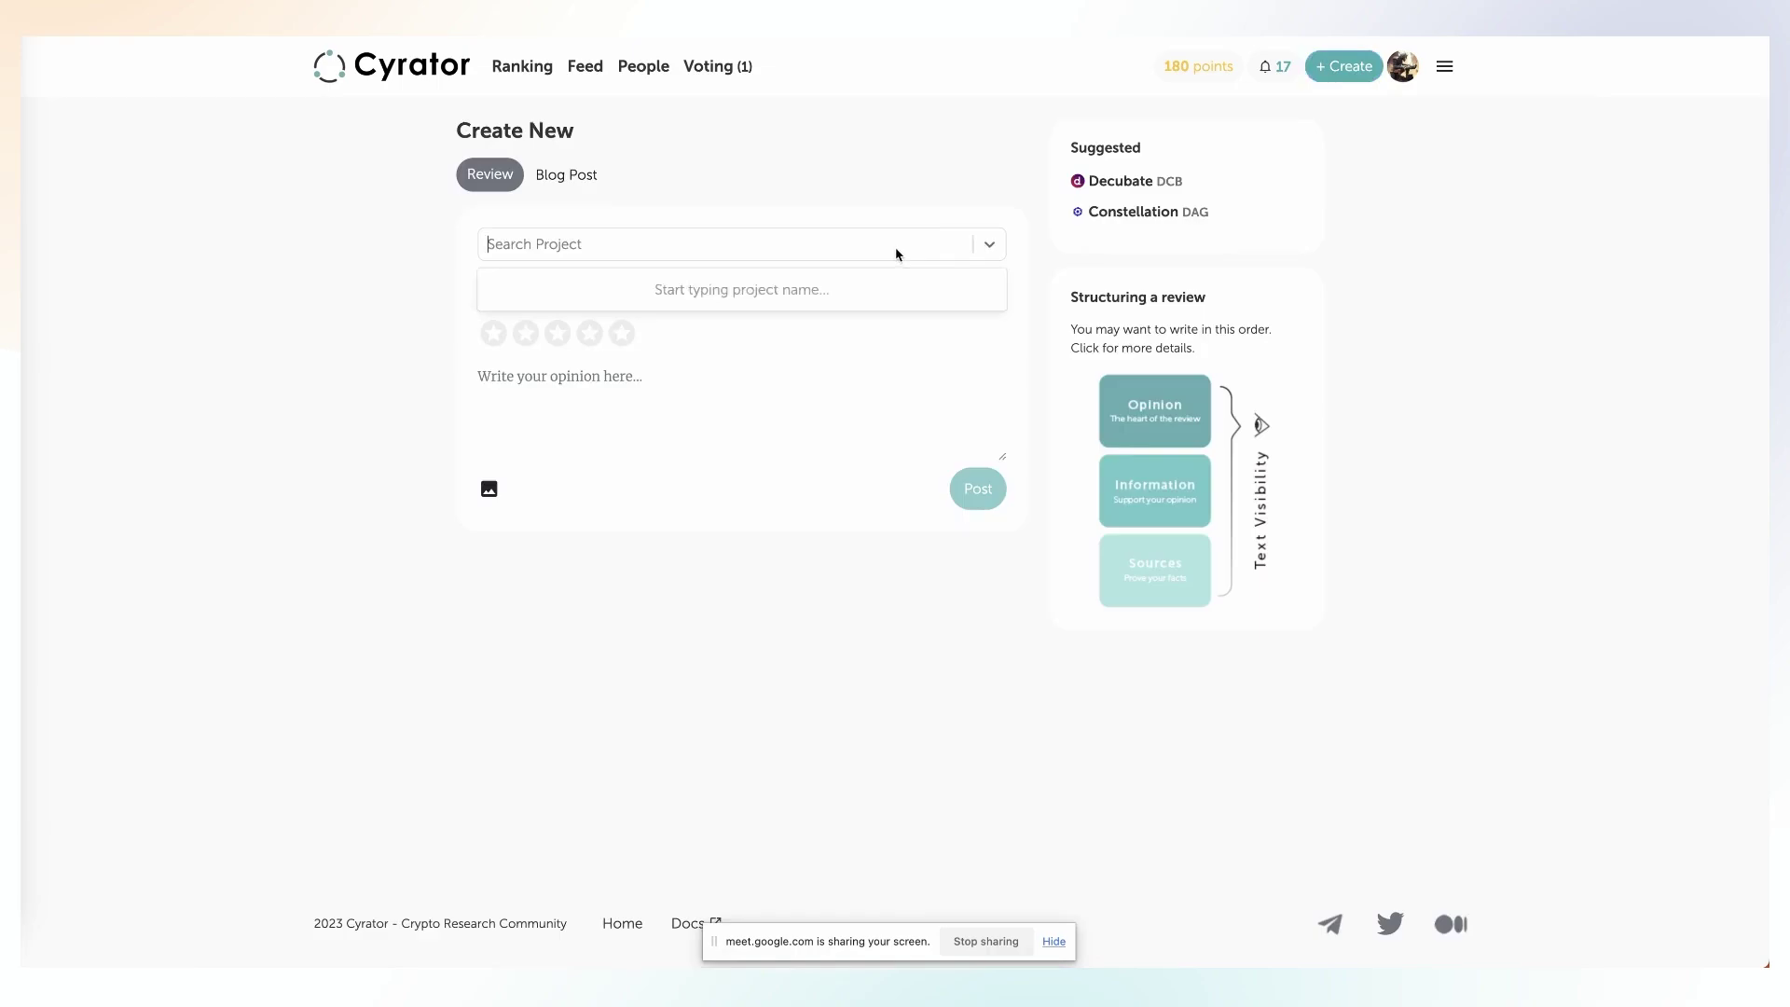
{"action": "type", "text": "eth"}
{"action": "left_click", "coordinate": [709, 323]}
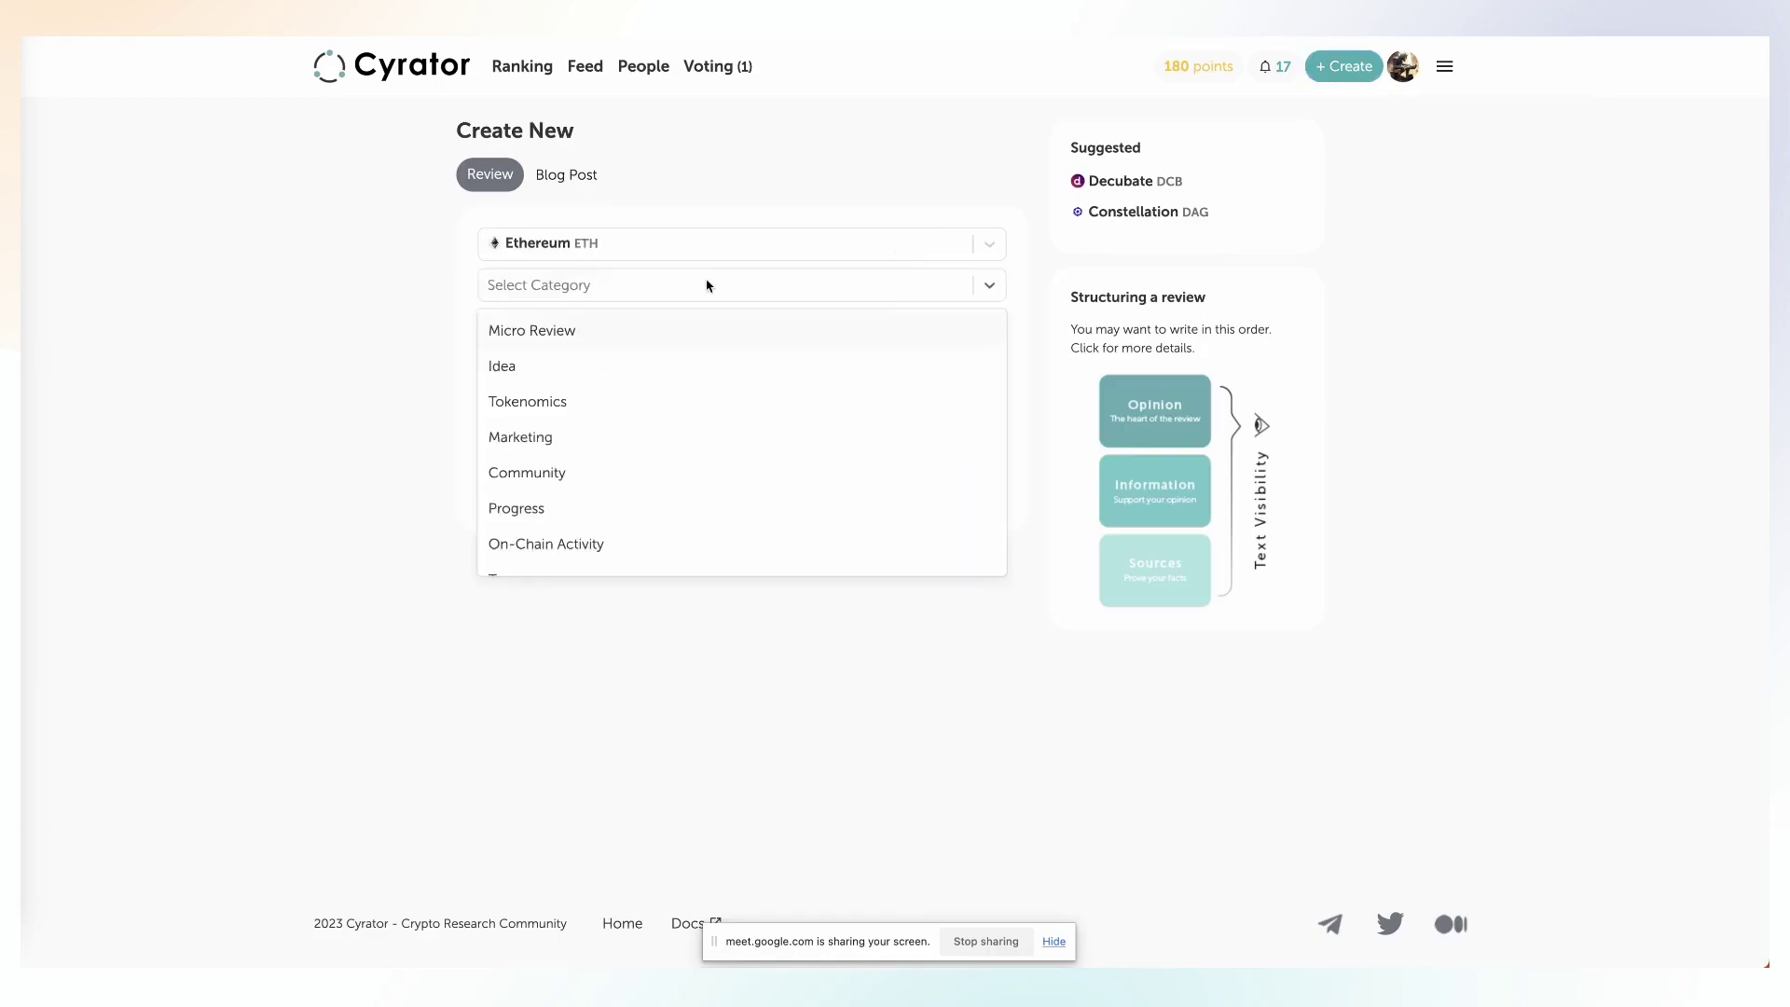
{"action": "left_click", "coordinate": [709, 285]}
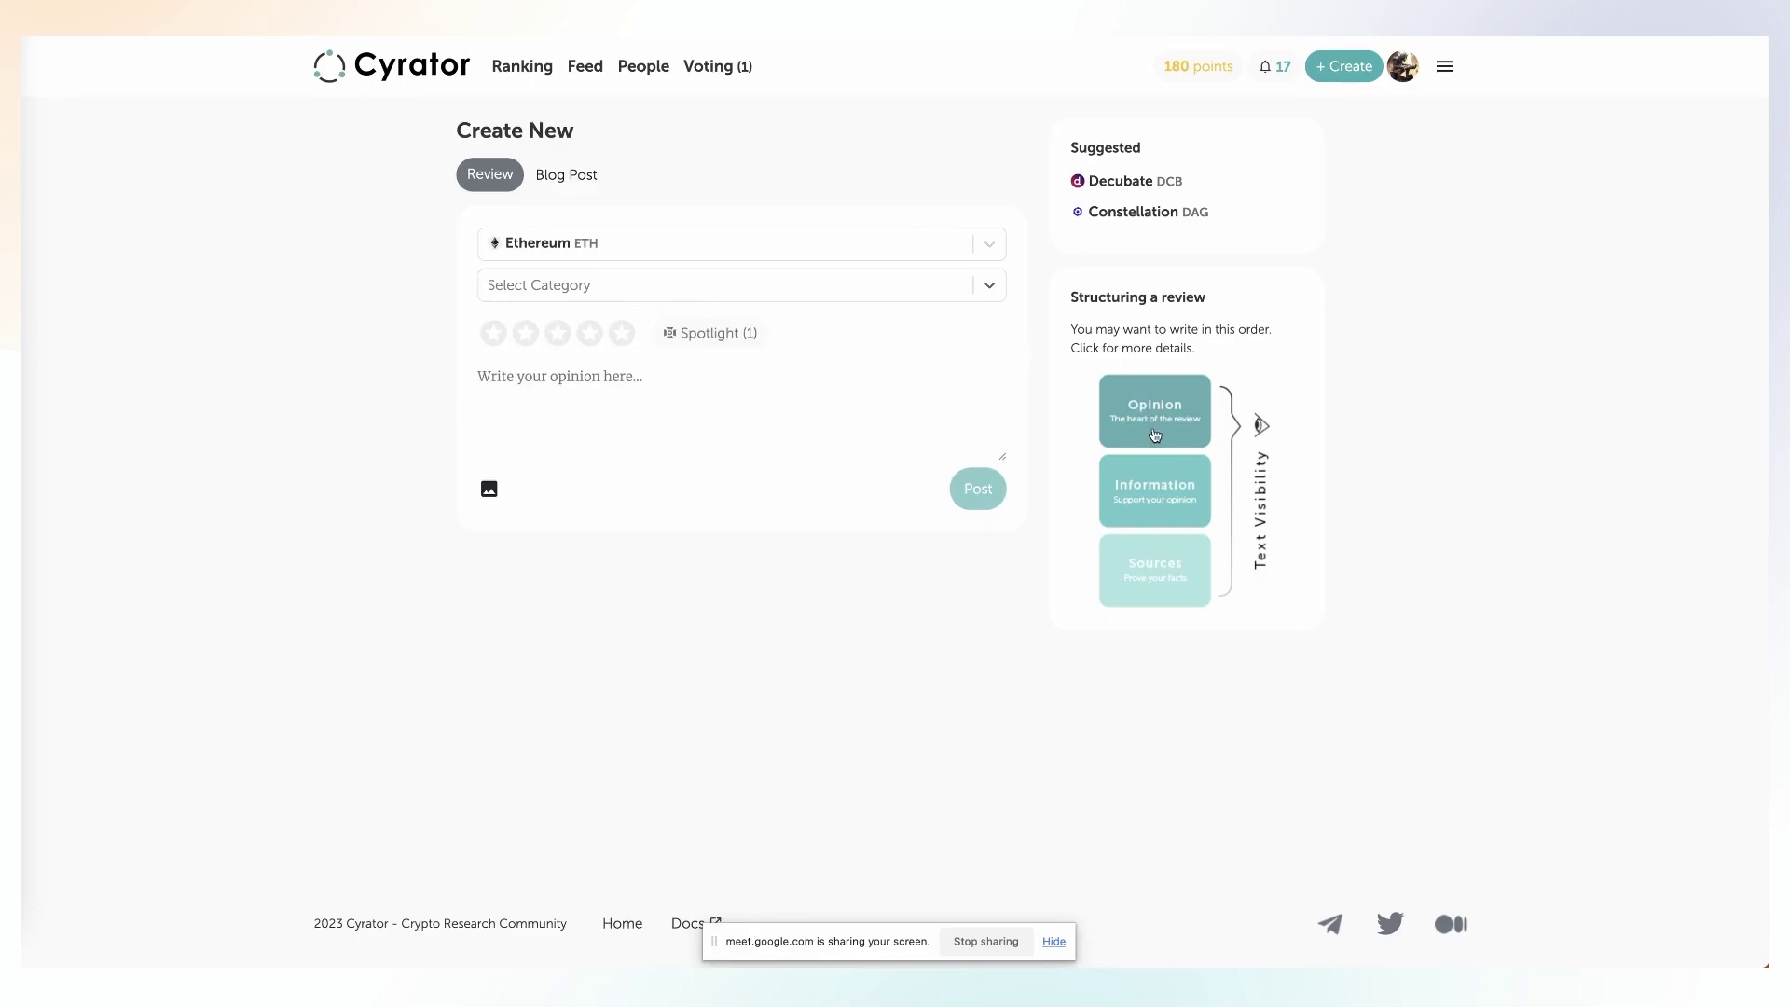
- View the enlarged recommendation for structuring a review, covering opinion, information and sources, and return to the Ethereum review form
{"action": "left_click", "coordinate": [1170, 481]}
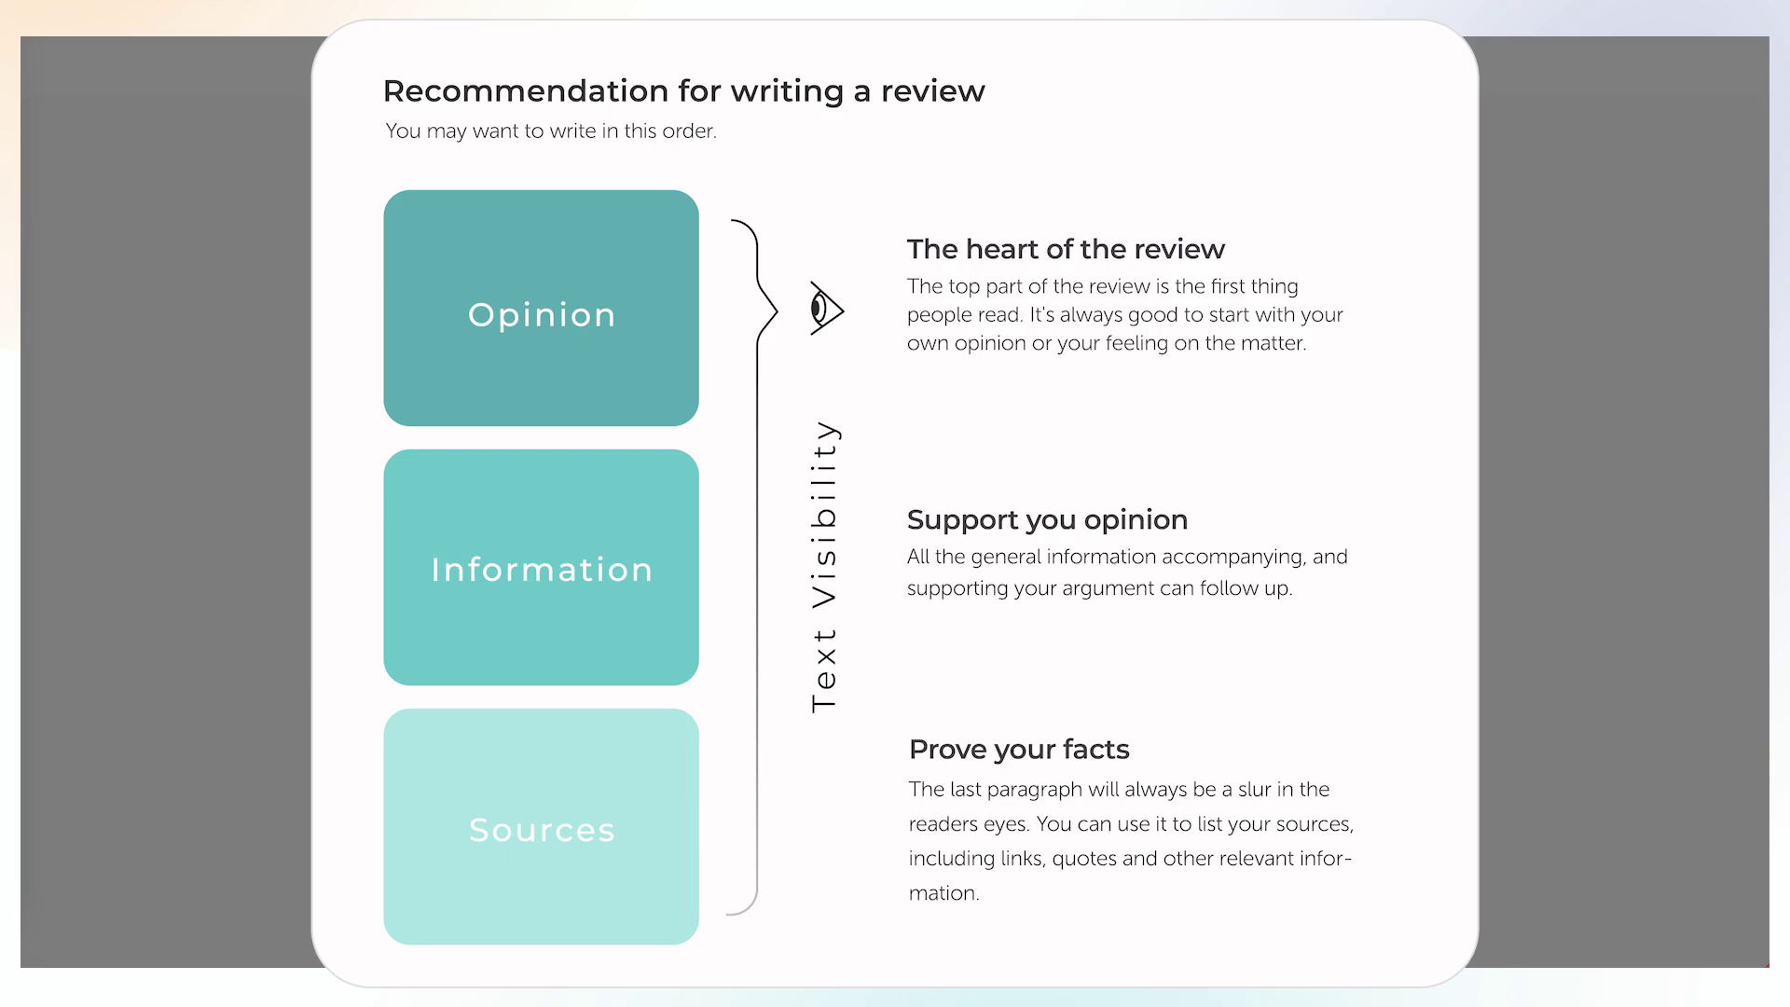
{"action": "left_click", "coordinate": [1230, 72]}
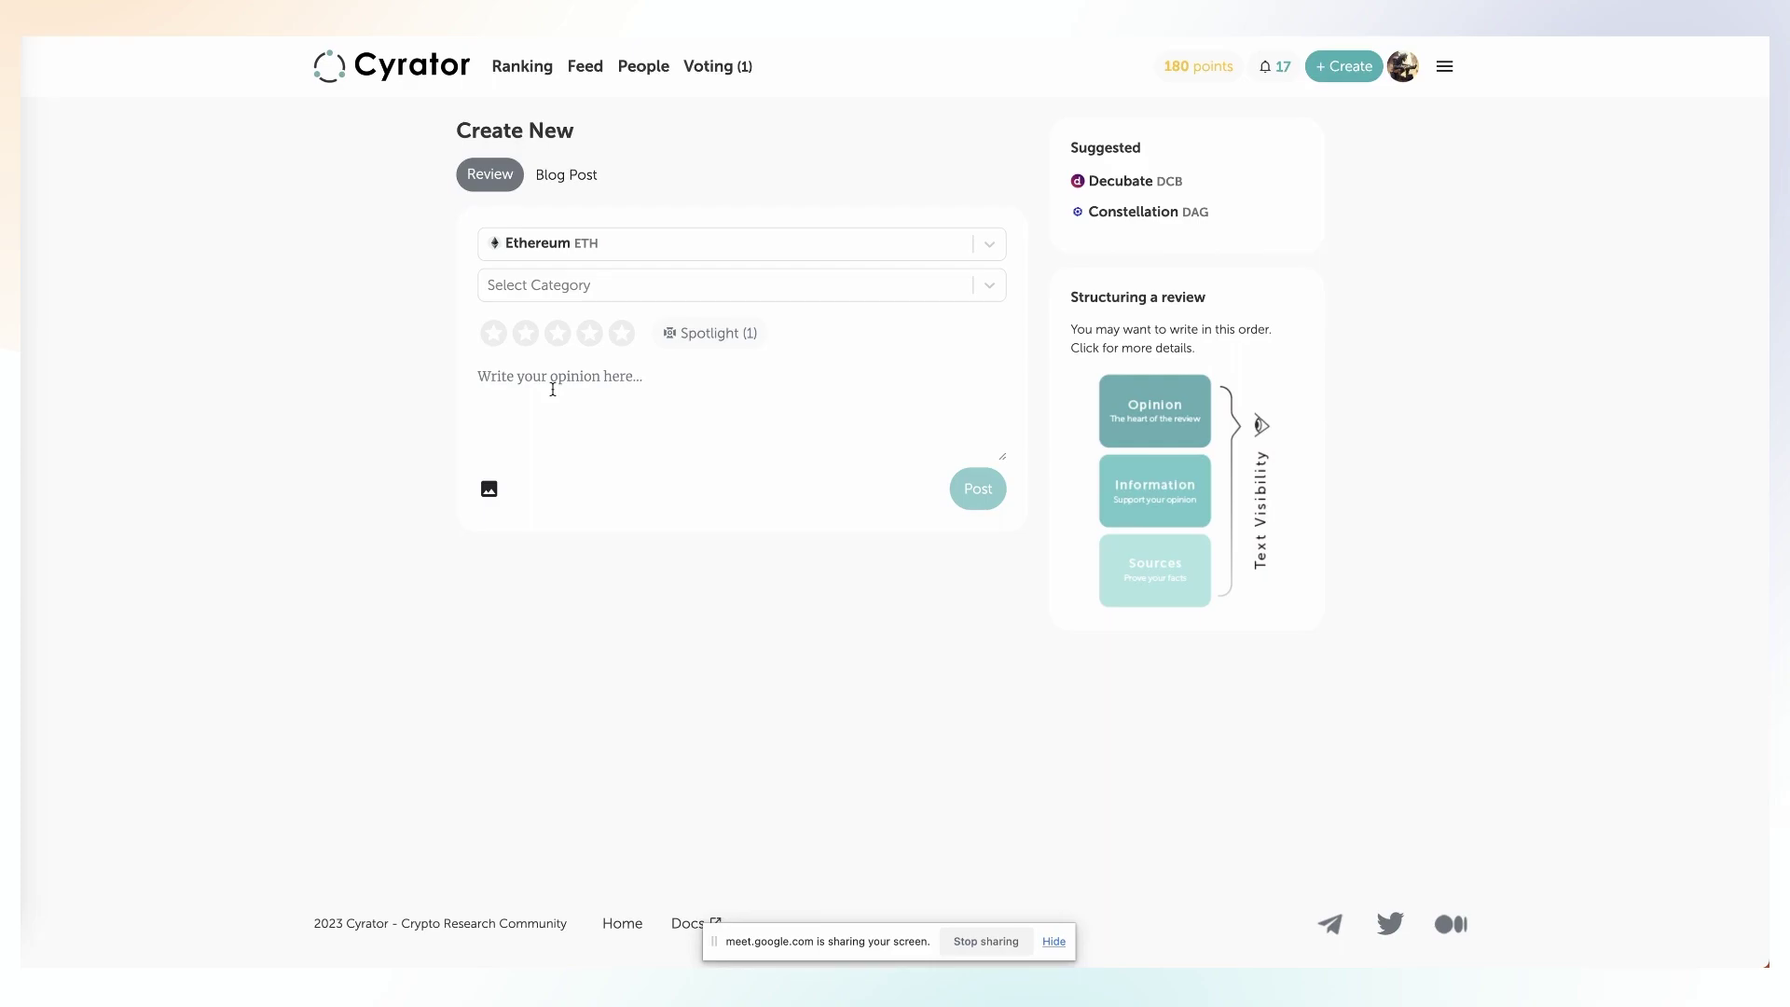
{"action": "left_click", "coordinate": [1156, 431]}
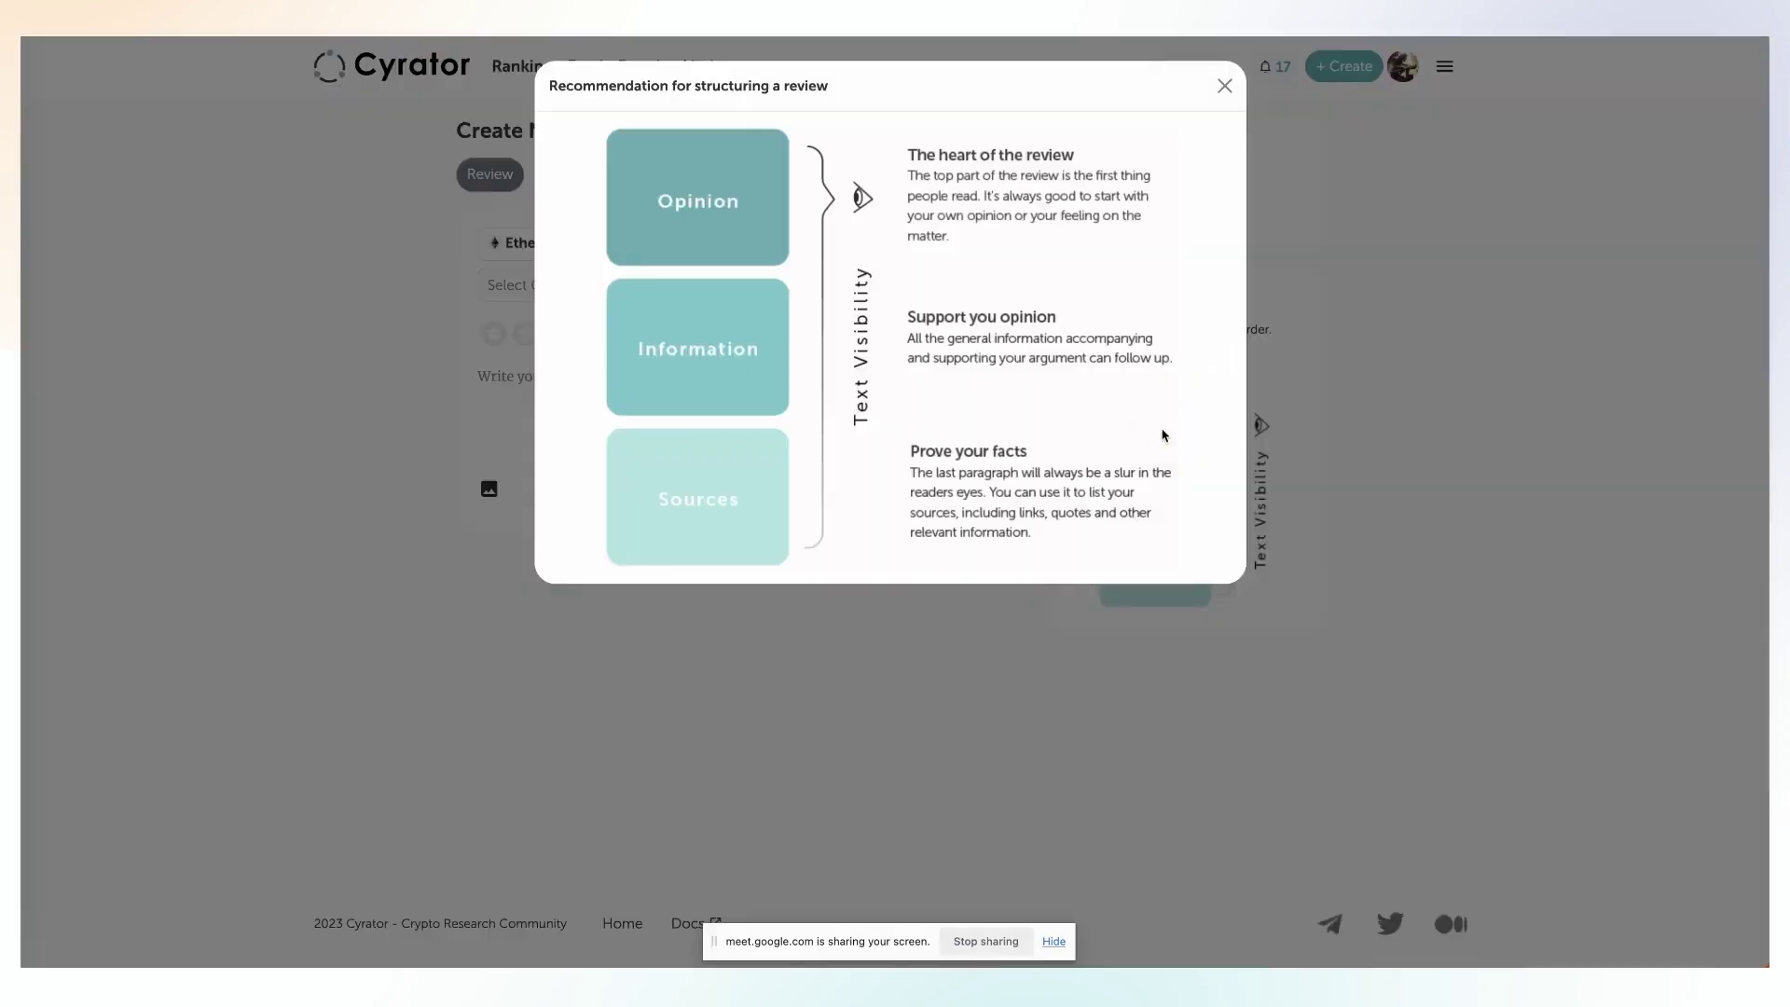
{"action": "left_click", "coordinate": [1224, 85]}
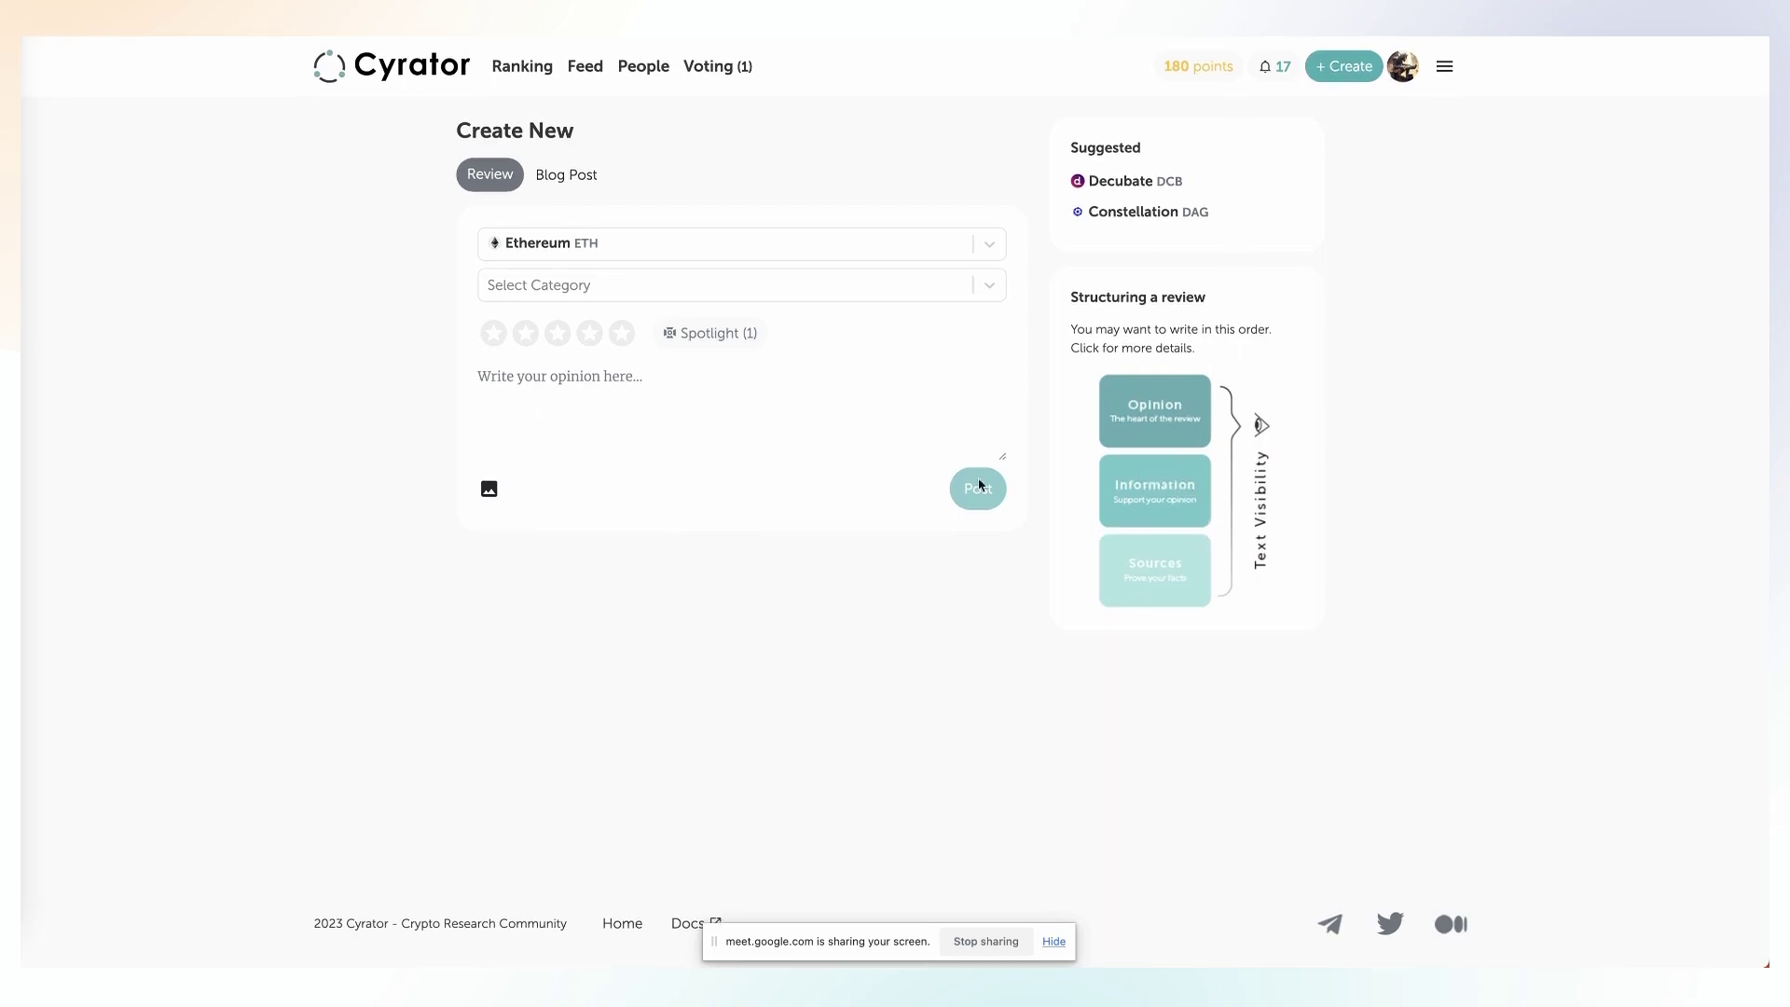
{"action": "left_click", "coordinate": [691, 396]}
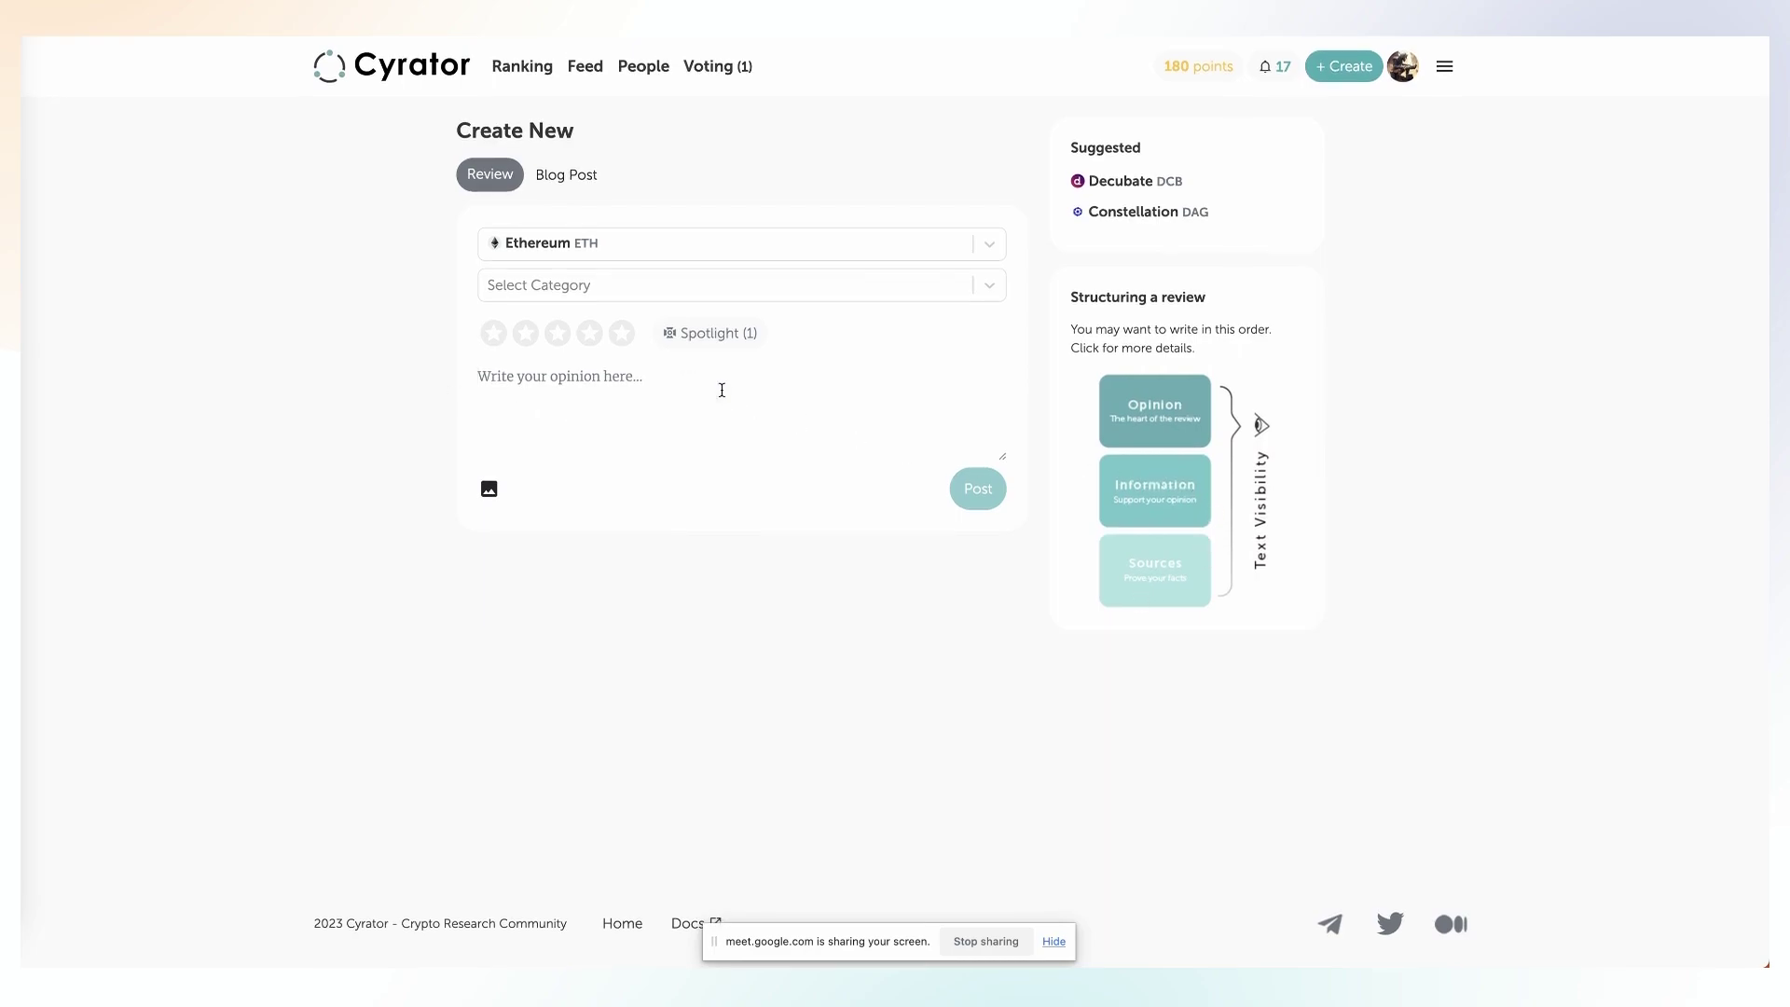
- Open the Guidelines page of the Cyrator Docs
{"action": "left_click", "coordinate": [1444, 66]}
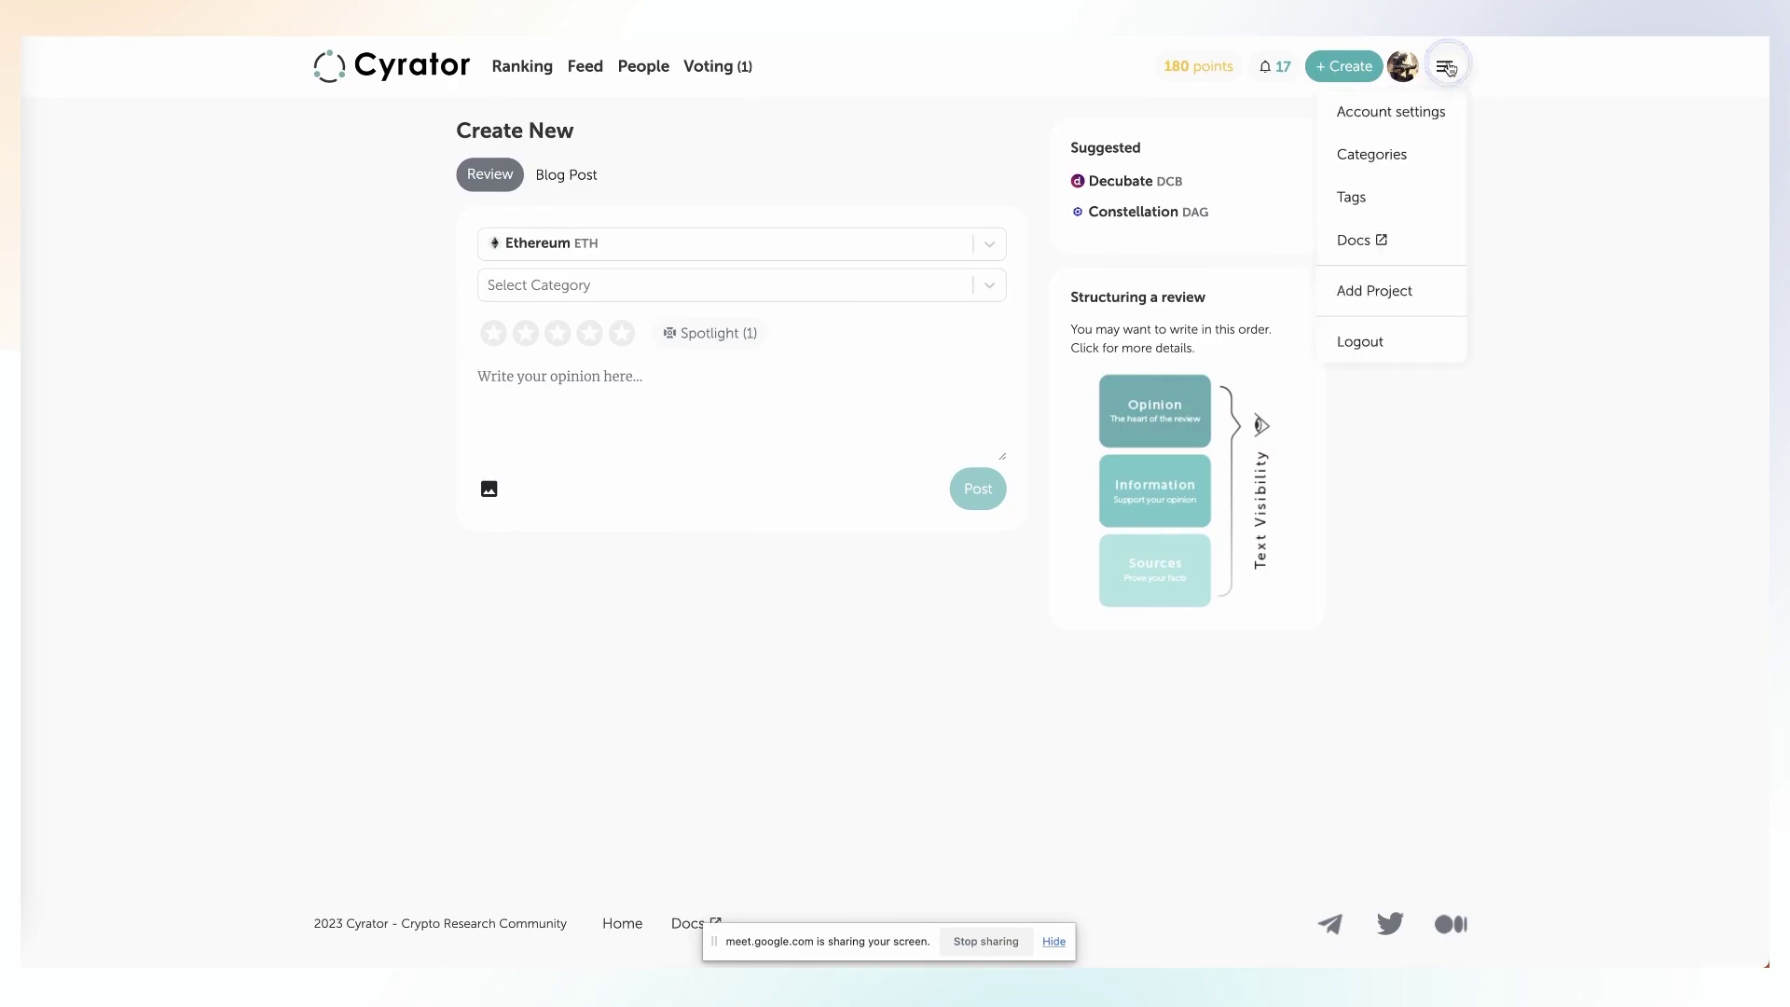
{"action": "left_click", "coordinate": [1361, 241]}
{"action": "left_click", "coordinate": [291, 466]}
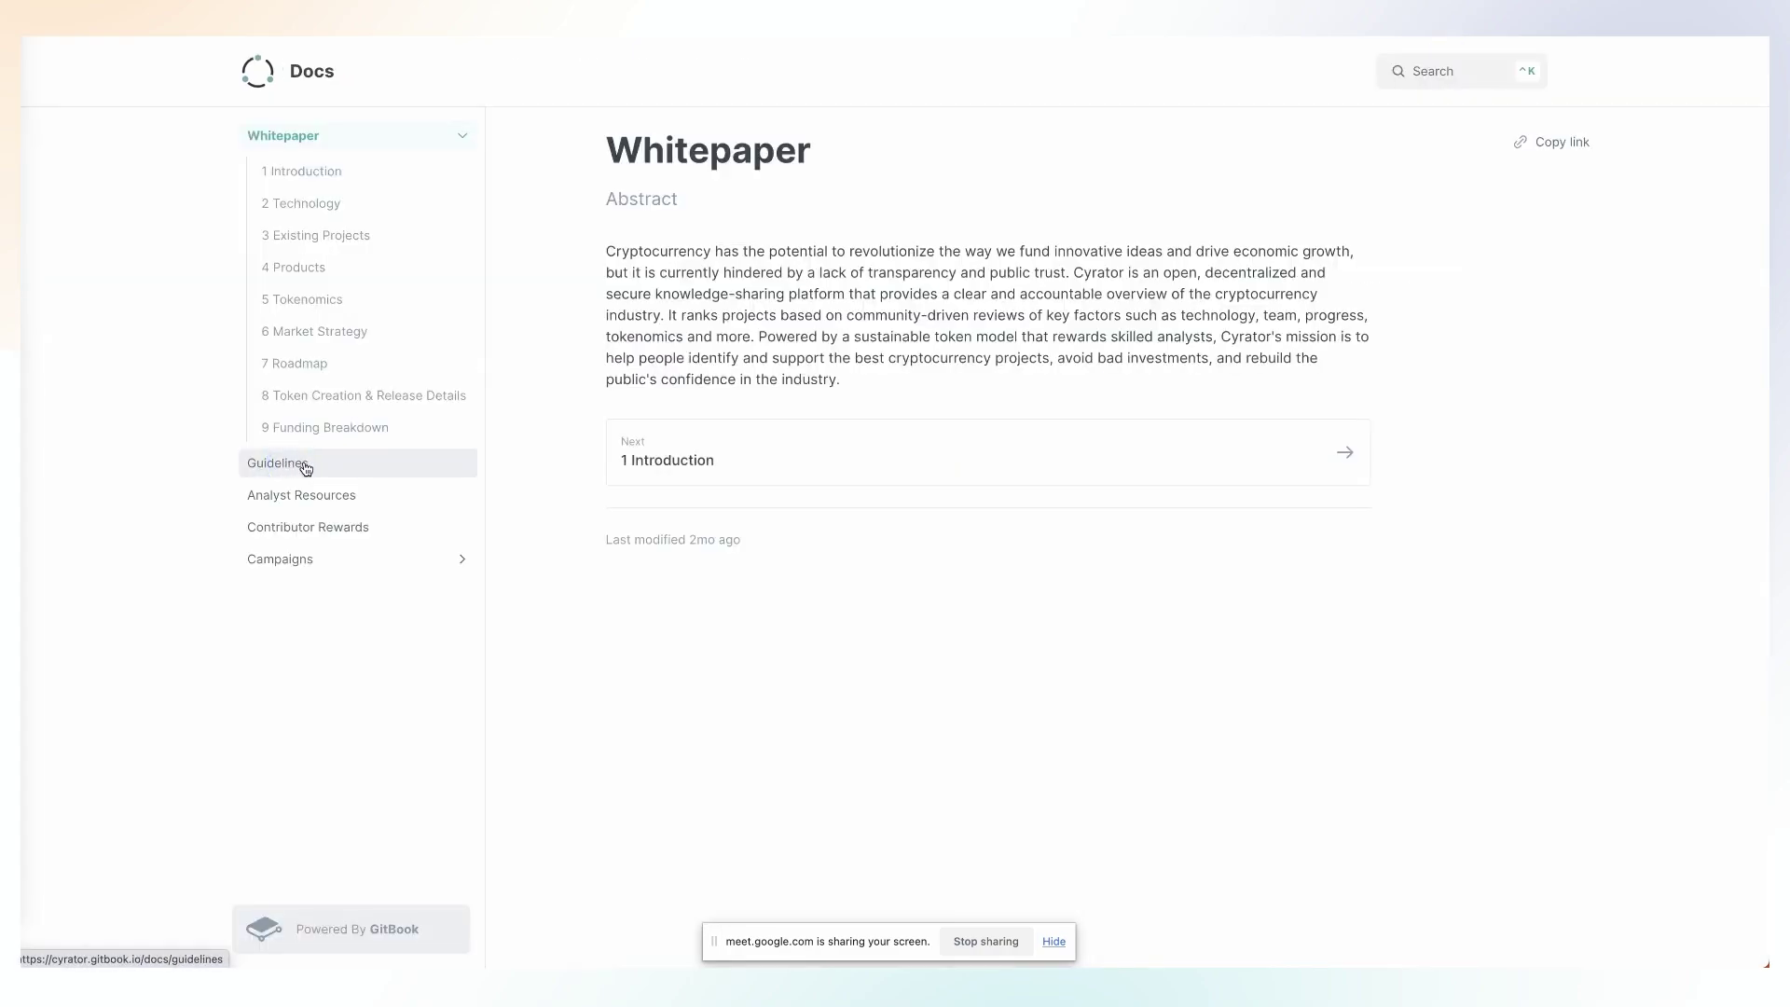
- Read through the general review-writing and category-specific guidelines, ending at the examples of great reviews
{"action": "scroll", "coordinate": [1038, 424], "scroll_direction": "down", "scroll_amount": 3}
{"action": "scroll", "coordinate": [1038, 429], "scroll_direction": "down", "scroll_amount": 15}
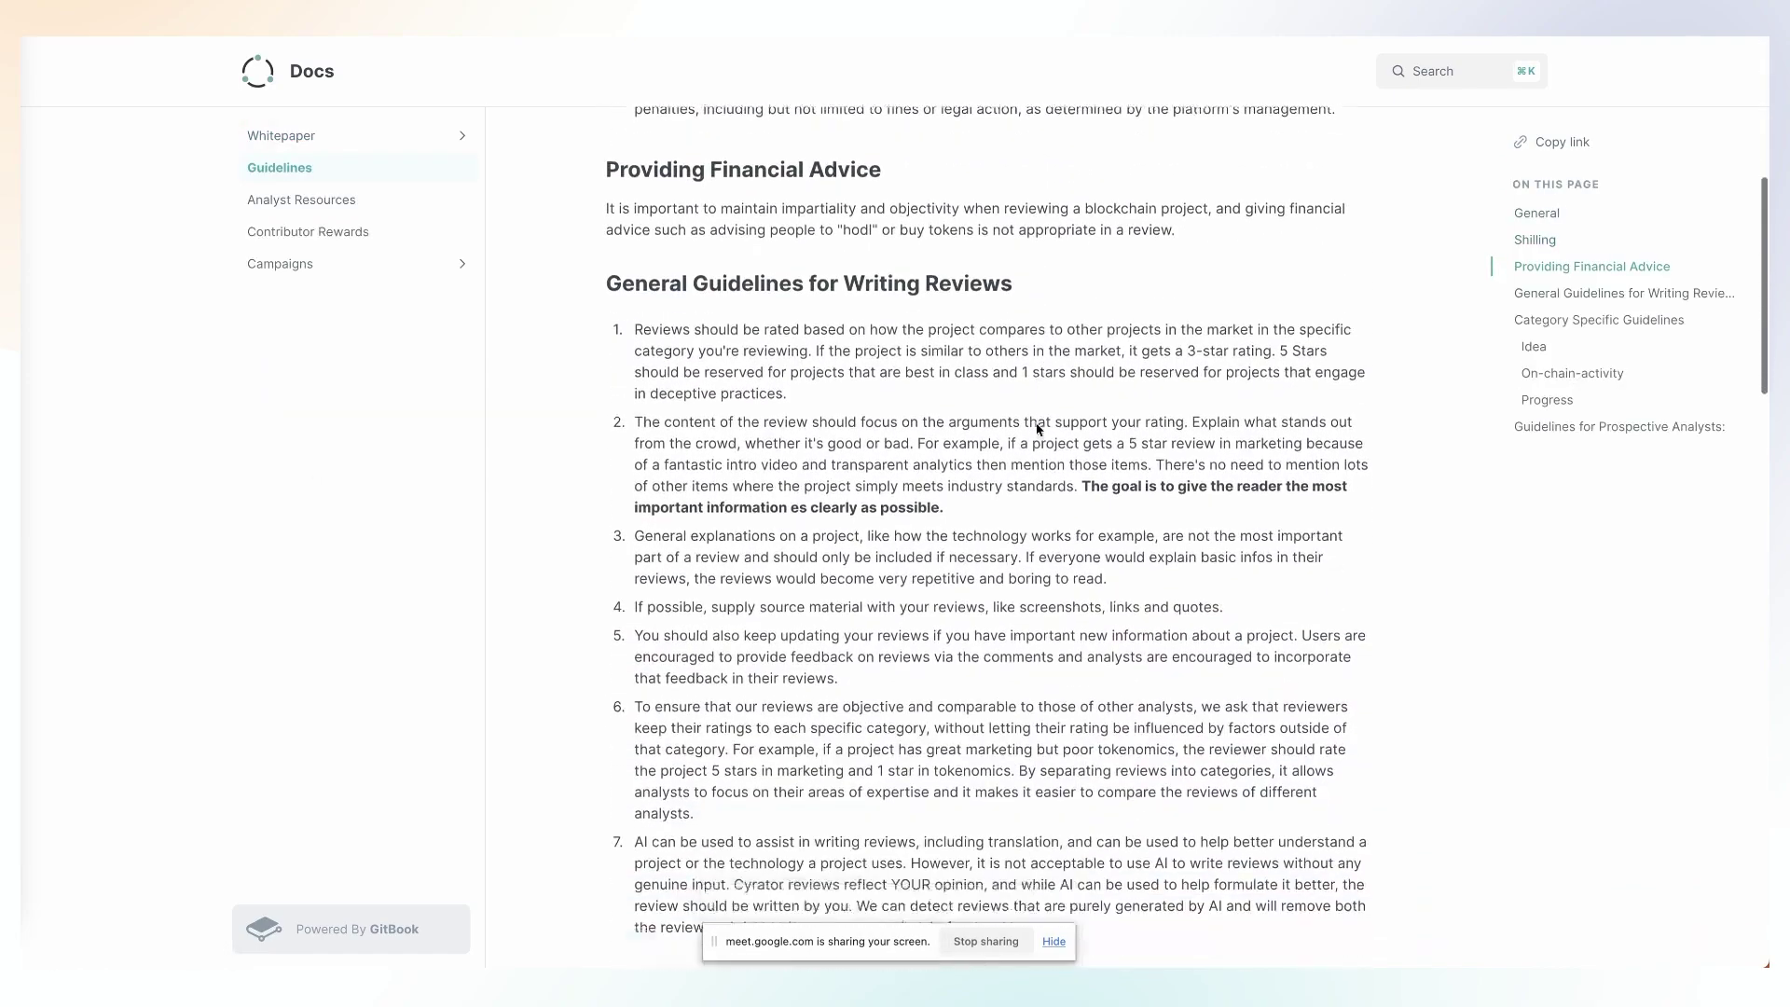
{"action": "scroll", "coordinate": [1037, 424], "scroll_direction": "down", "scroll_amount": 4}
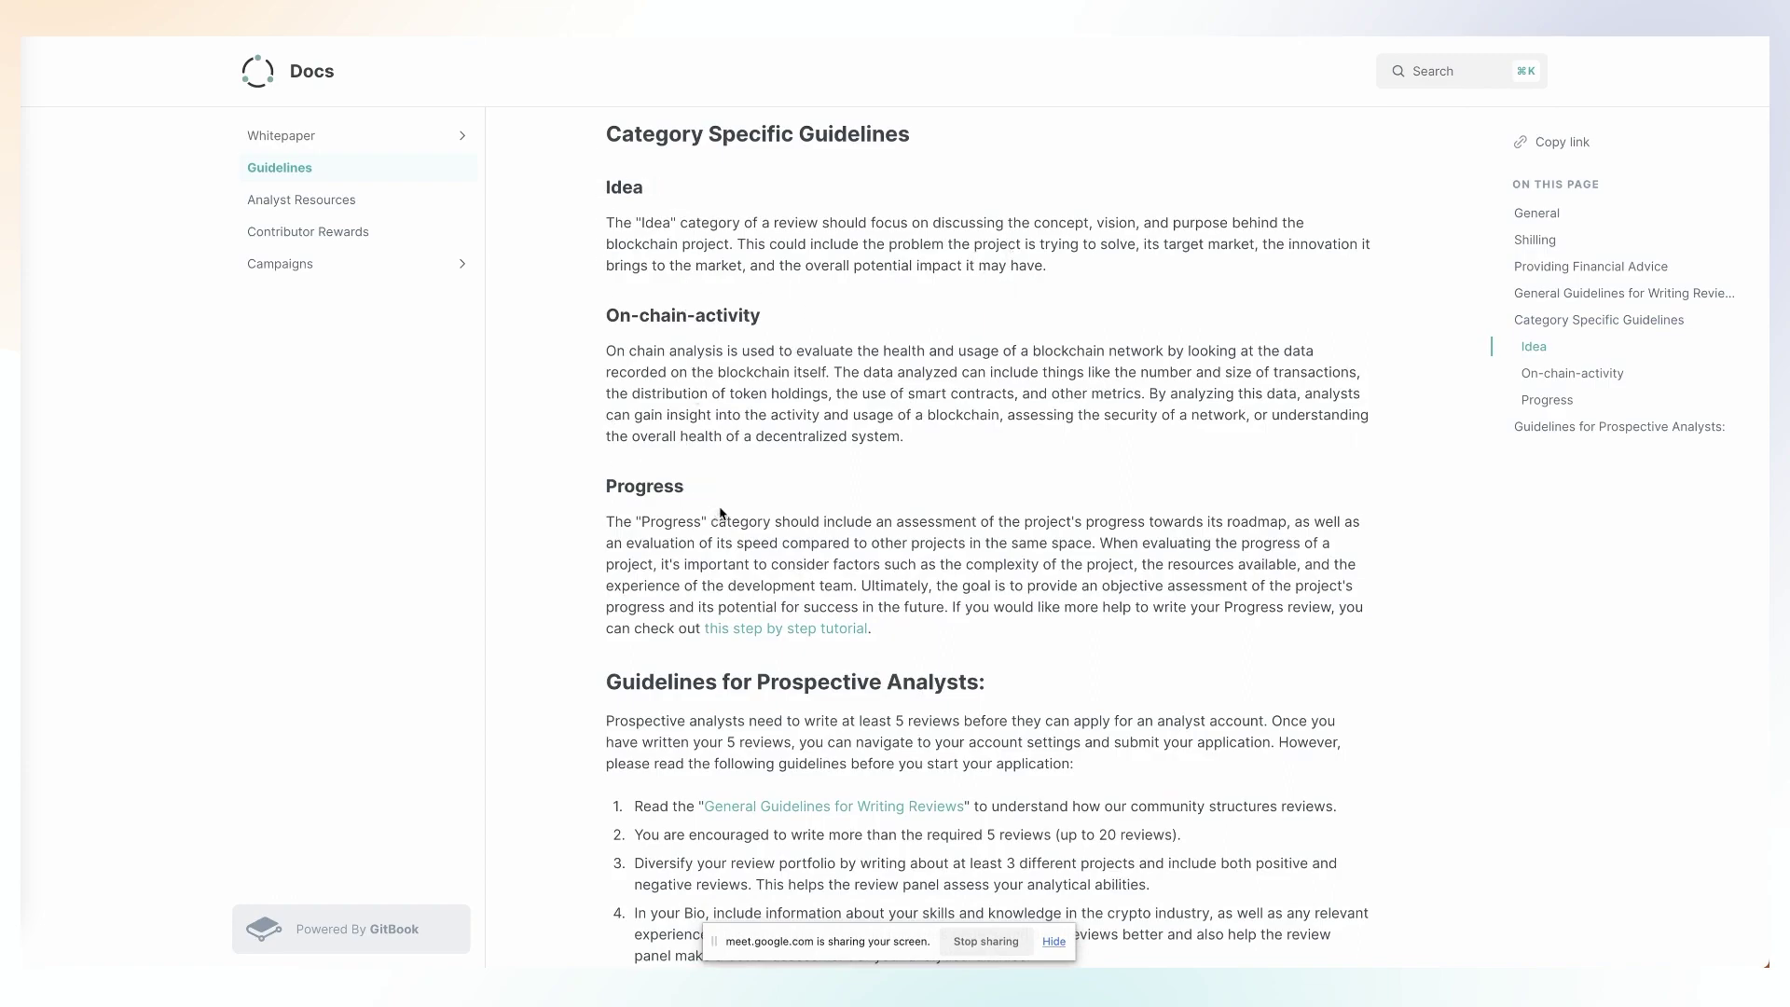
{"action": "scroll", "coordinate": [713, 510], "scroll_direction": "up", "scroll_amount": 1}
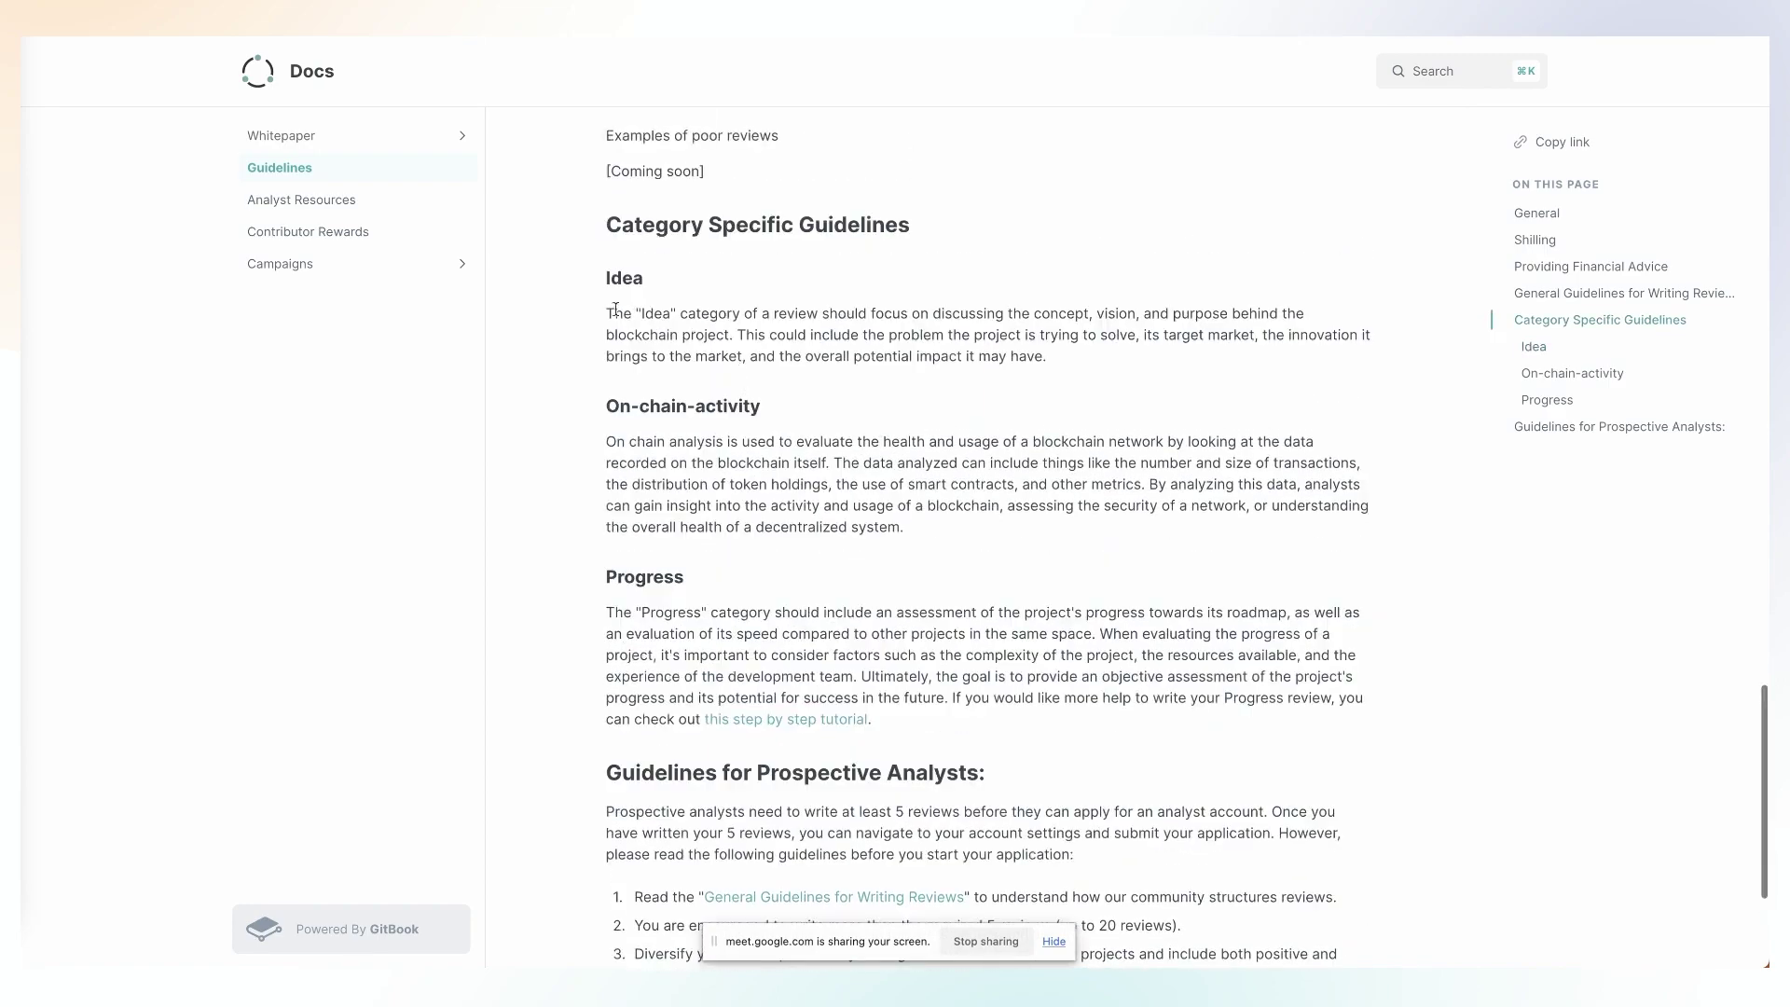
{"action": "scroll", "coordinate": [810, 351], "scroll_direction": "up", "scroll_amount": 10}
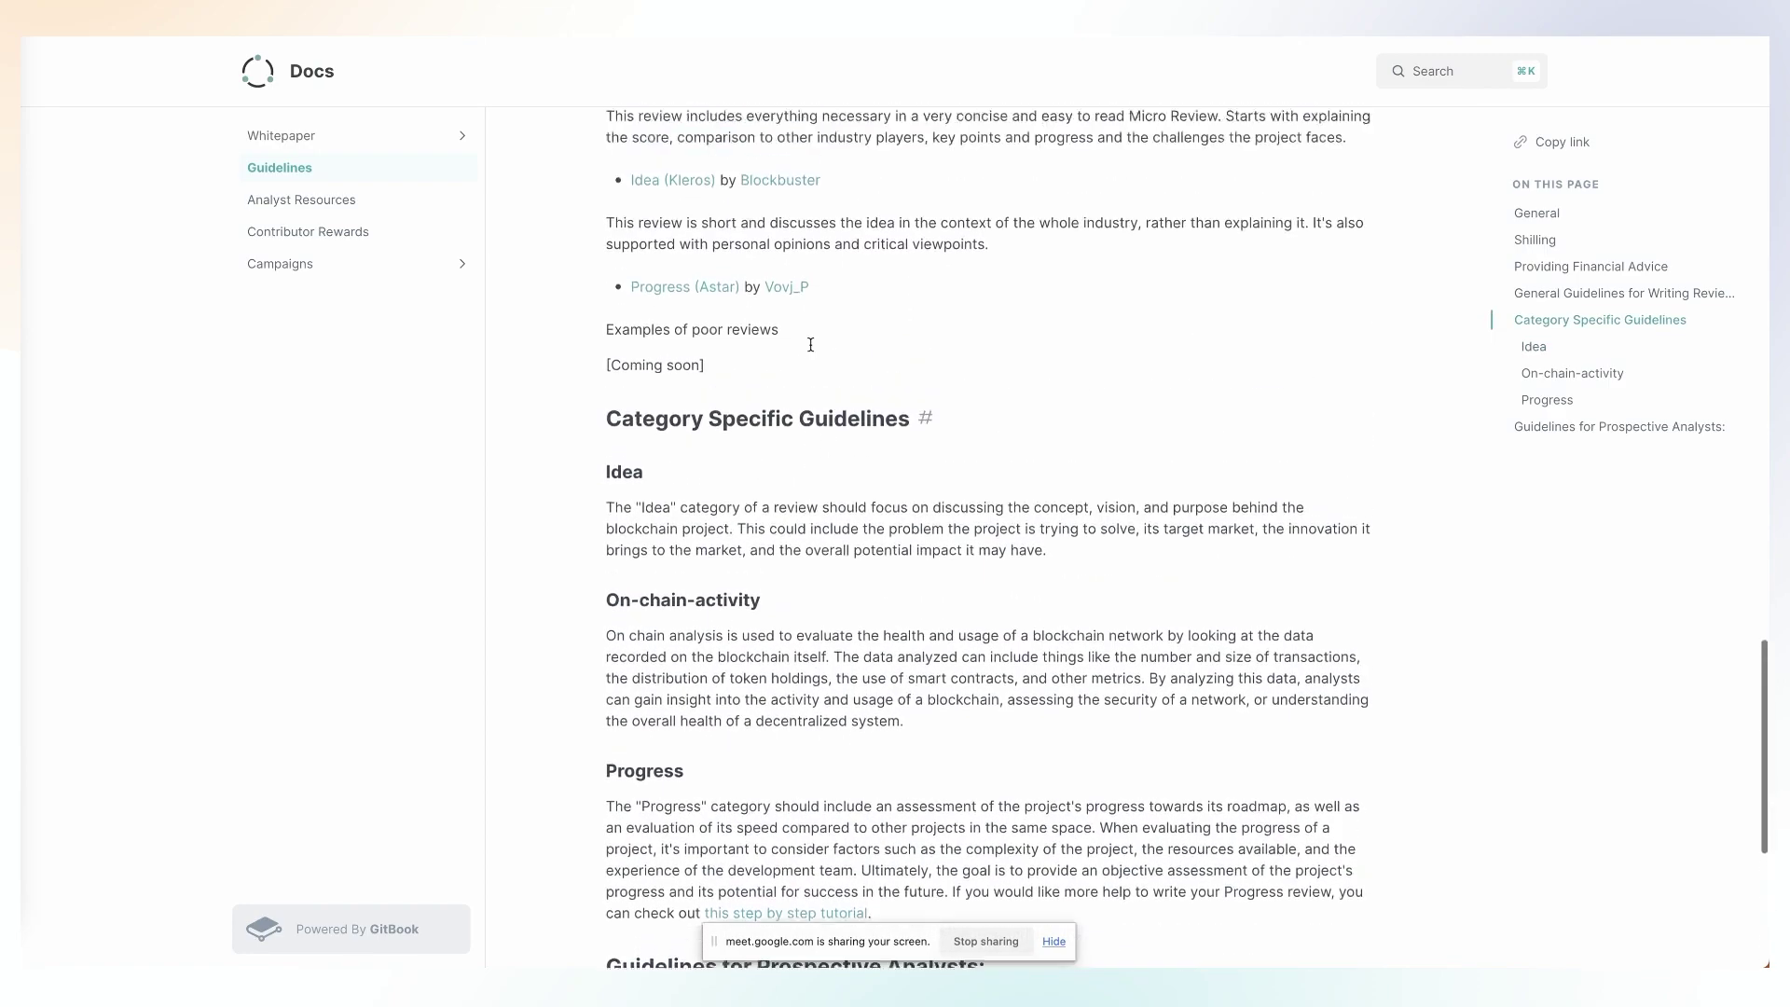
{"action": "scroll", "coordinate": [811, 350], "scroll_direction": "up", "scroll_amount": 6}
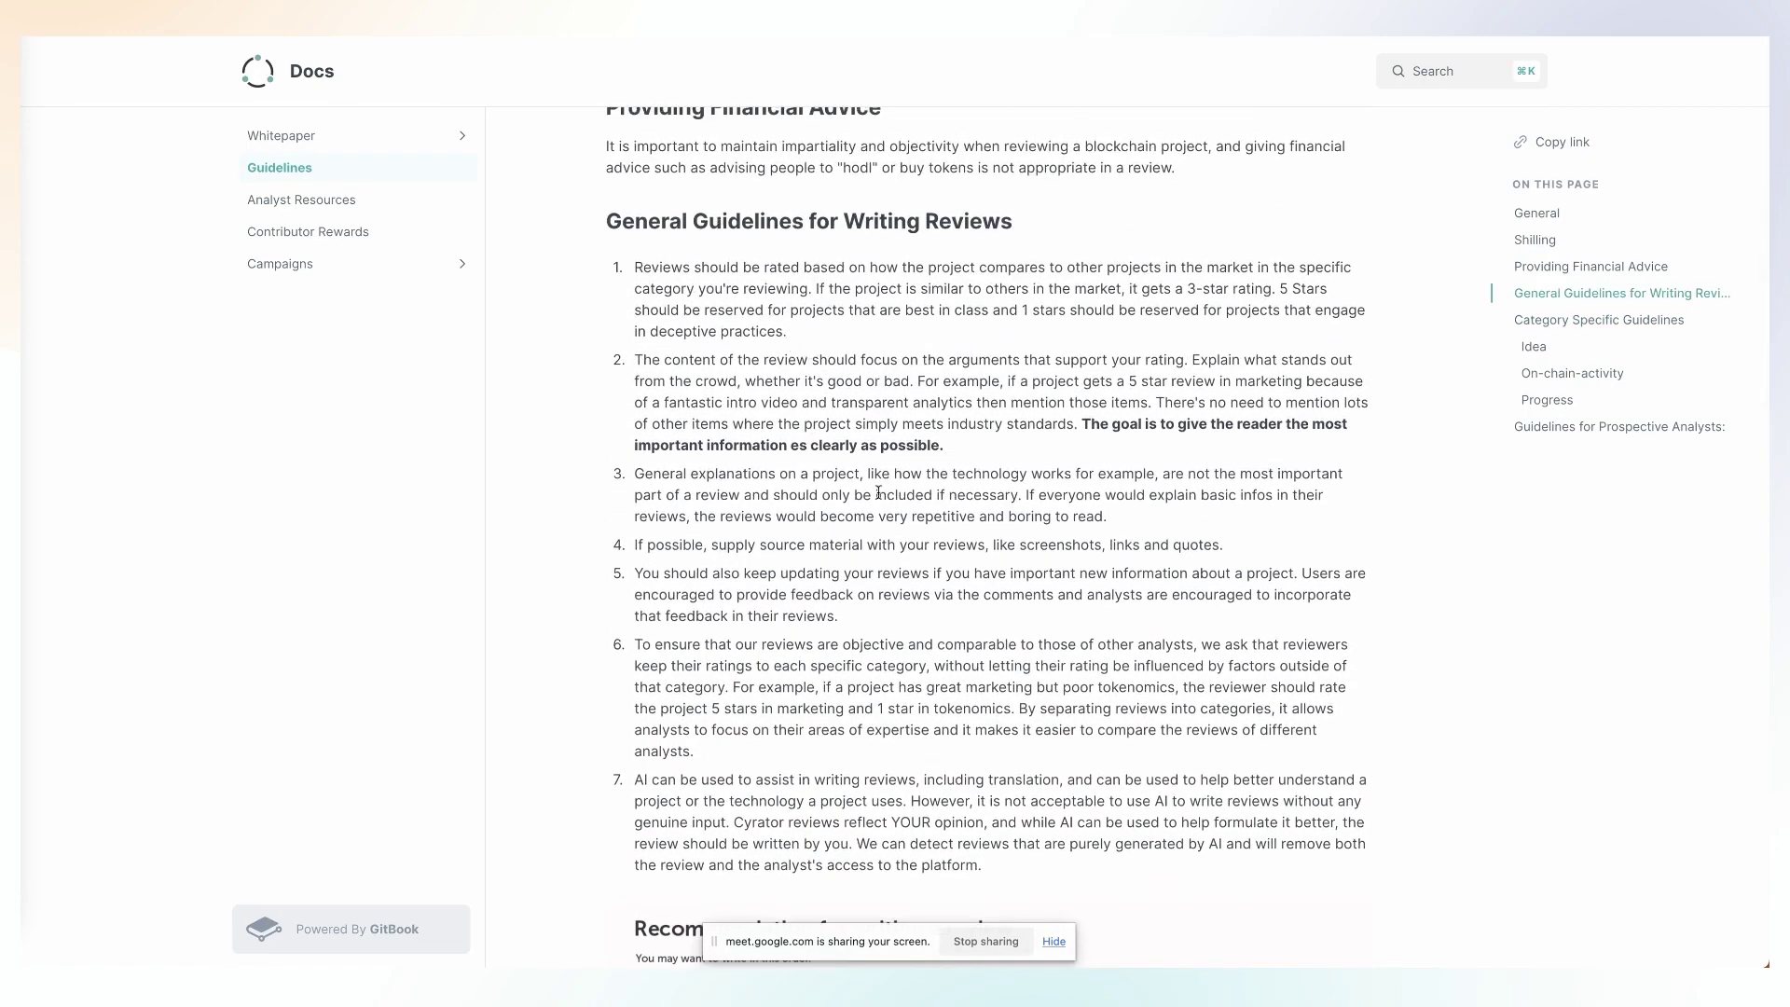
{"action": "scroll", "coordinate": [876, 499], "scroll_direction": "down", "scroll_amount": 10}
{"action": "scroll", "coordinate": [876, 502], "scroll_direction": "down", "scroll_amount": 1}
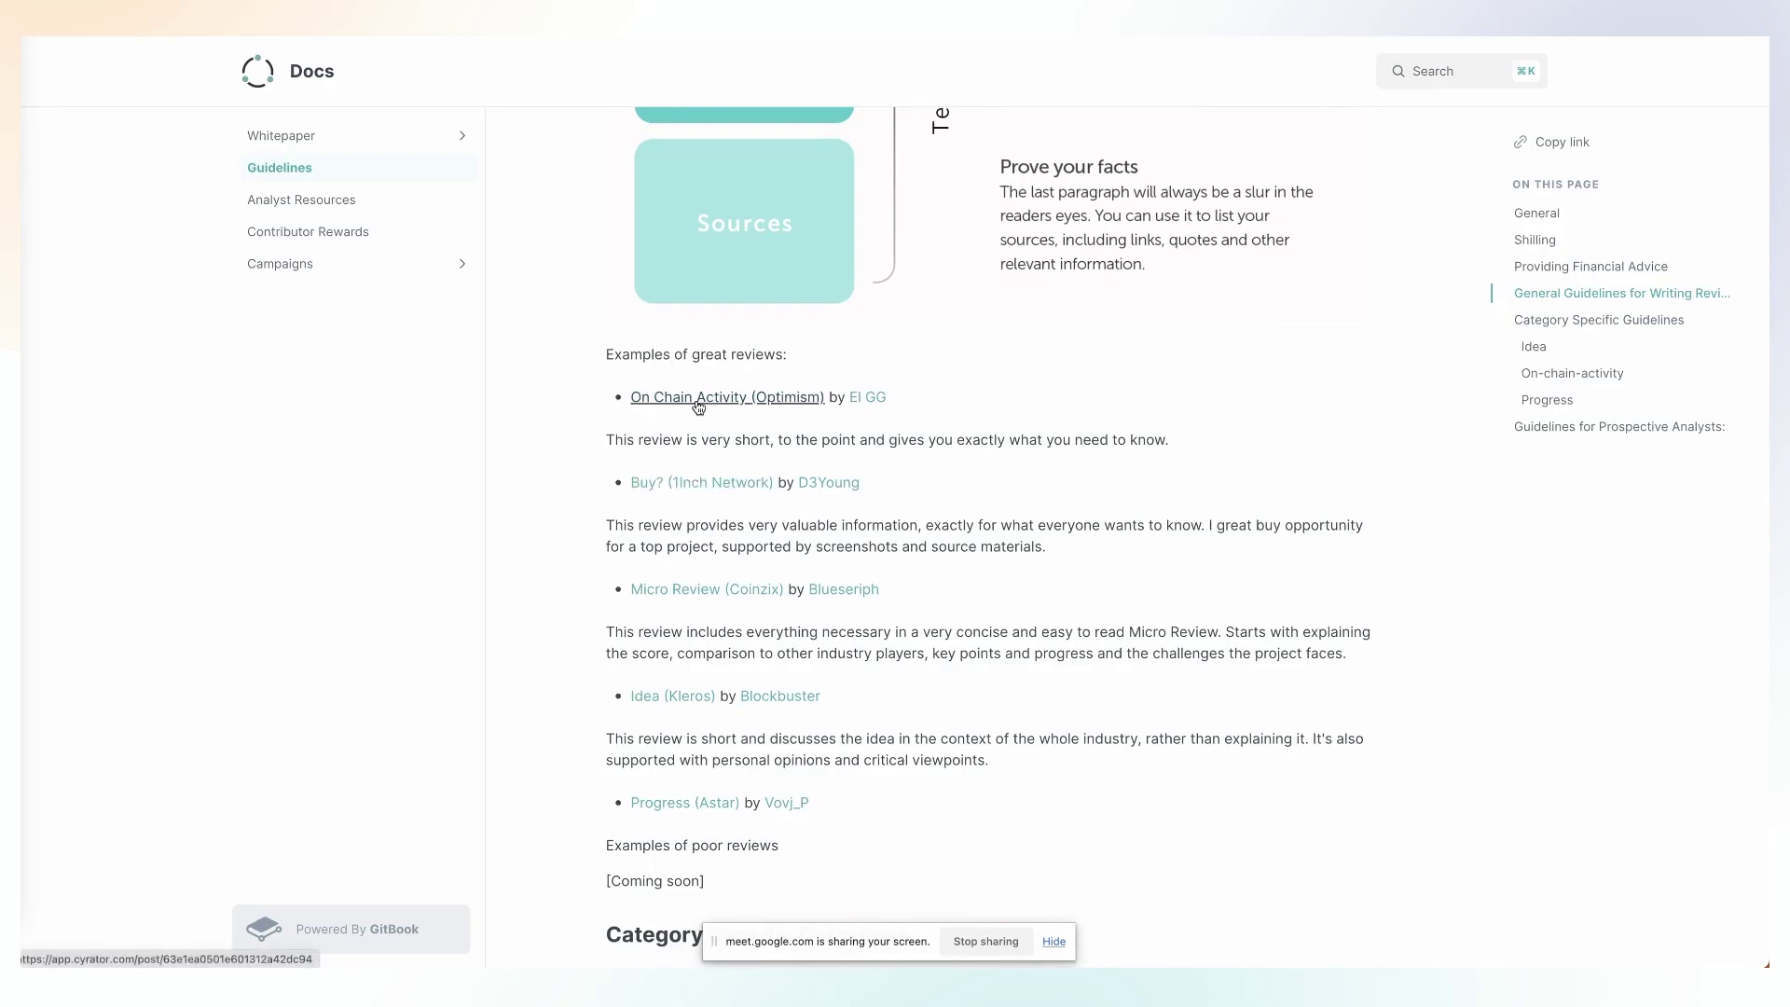
- Open the On Chain Activity (Optimism) example review and highlight its full text for reading, clearing the selection when done
{"action": "left_click", "coordinate": [772, 37]}
{"action": "left_click_drag", "start_coordinate": [749, 374], "coordinate": [607, 252]}
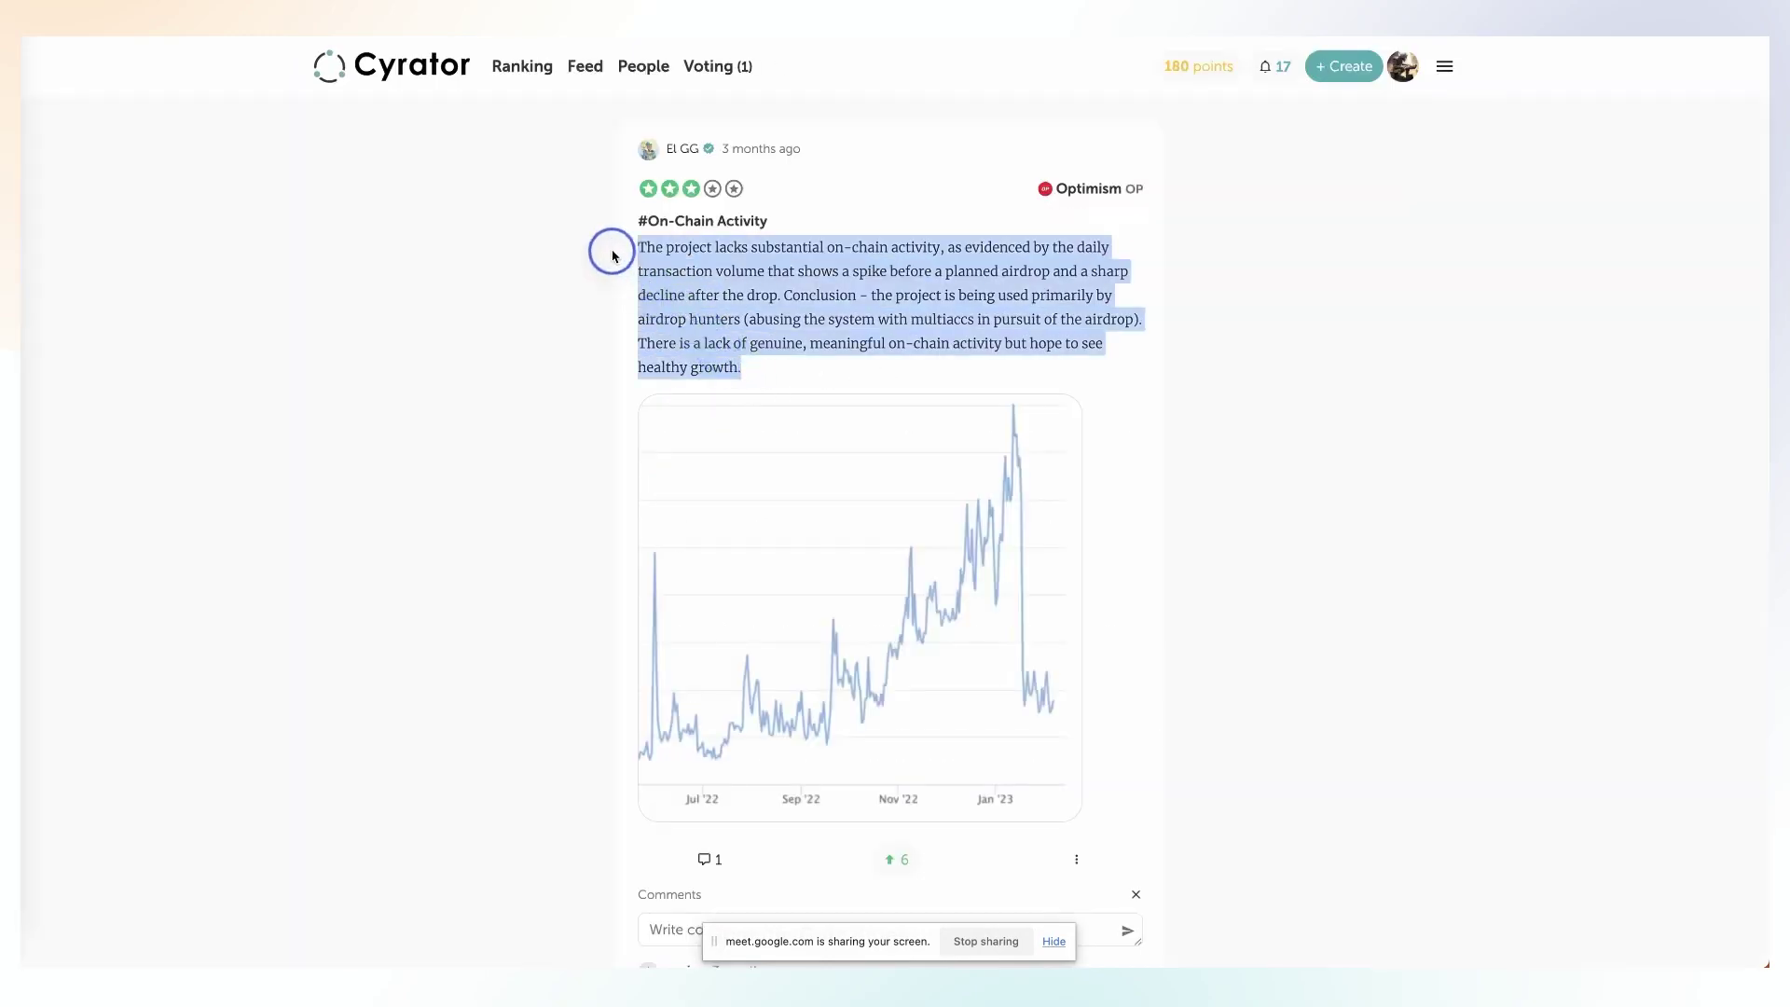
{"action": "left_click", "coordinate": [884, 373]}
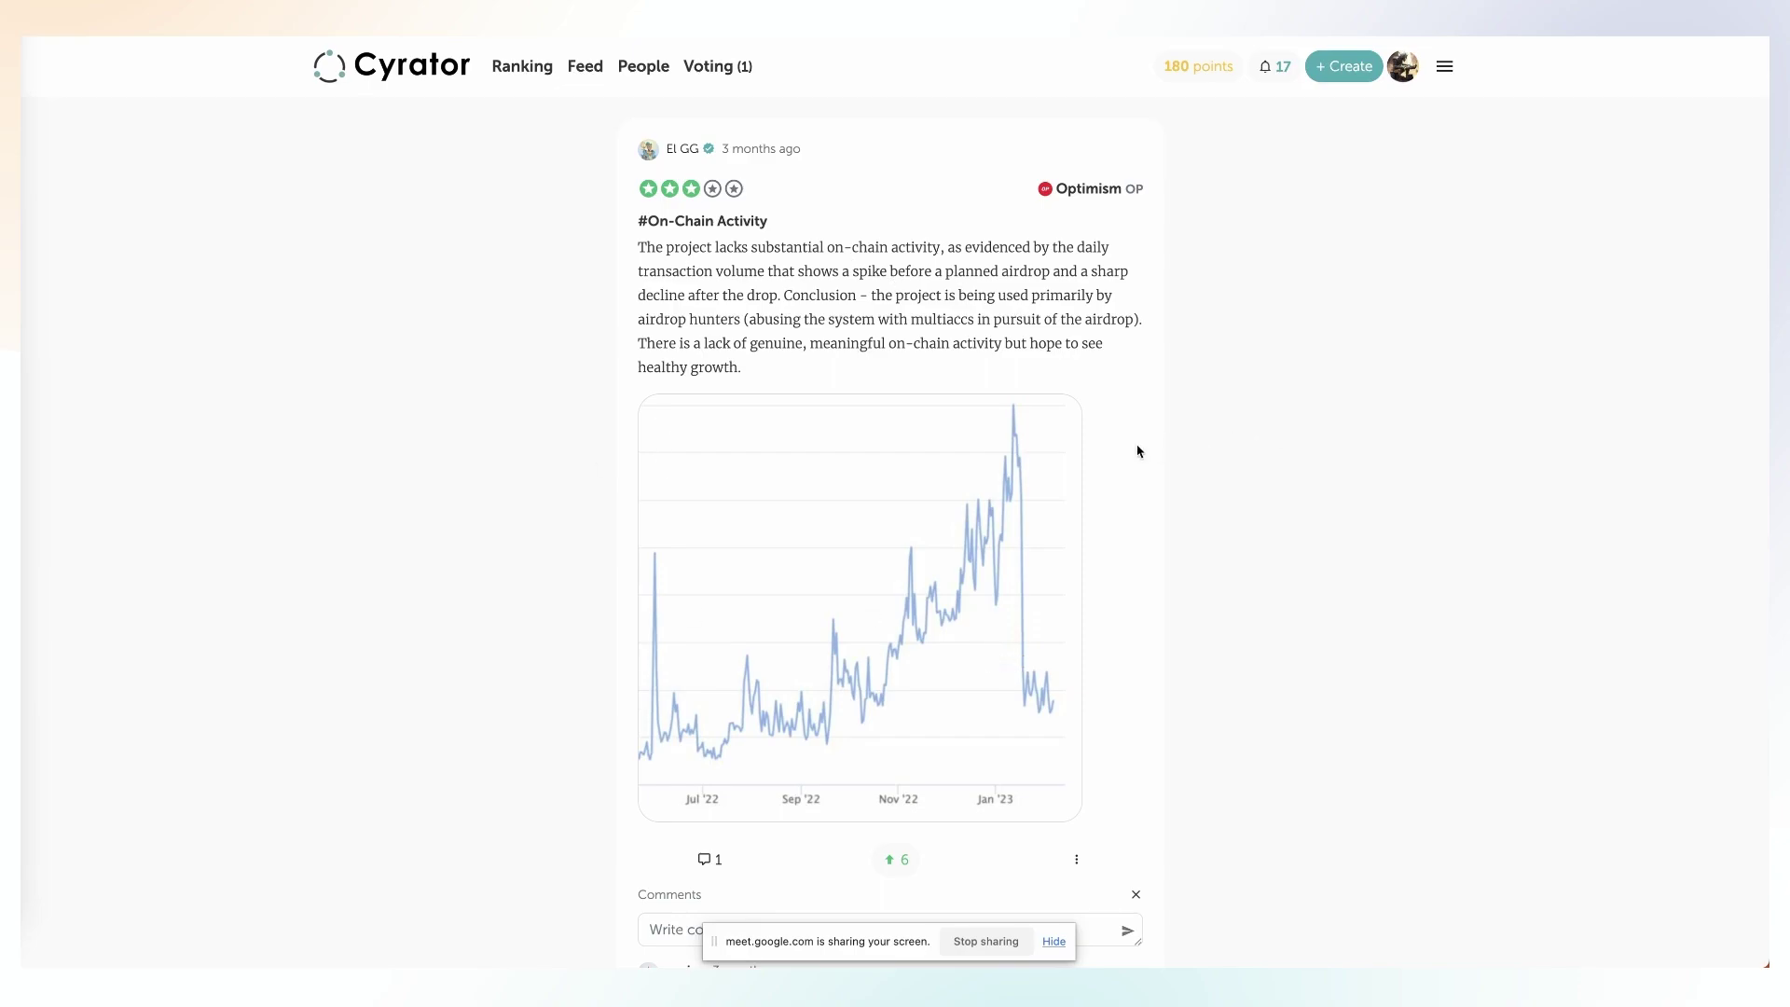
- Examine the Optimism review's rating, written opinion, supporting chart and comment section
{"action": "scroll", "coordinate": [1136, 451], "scroll_direction": "down", "scroll_amount": 2}
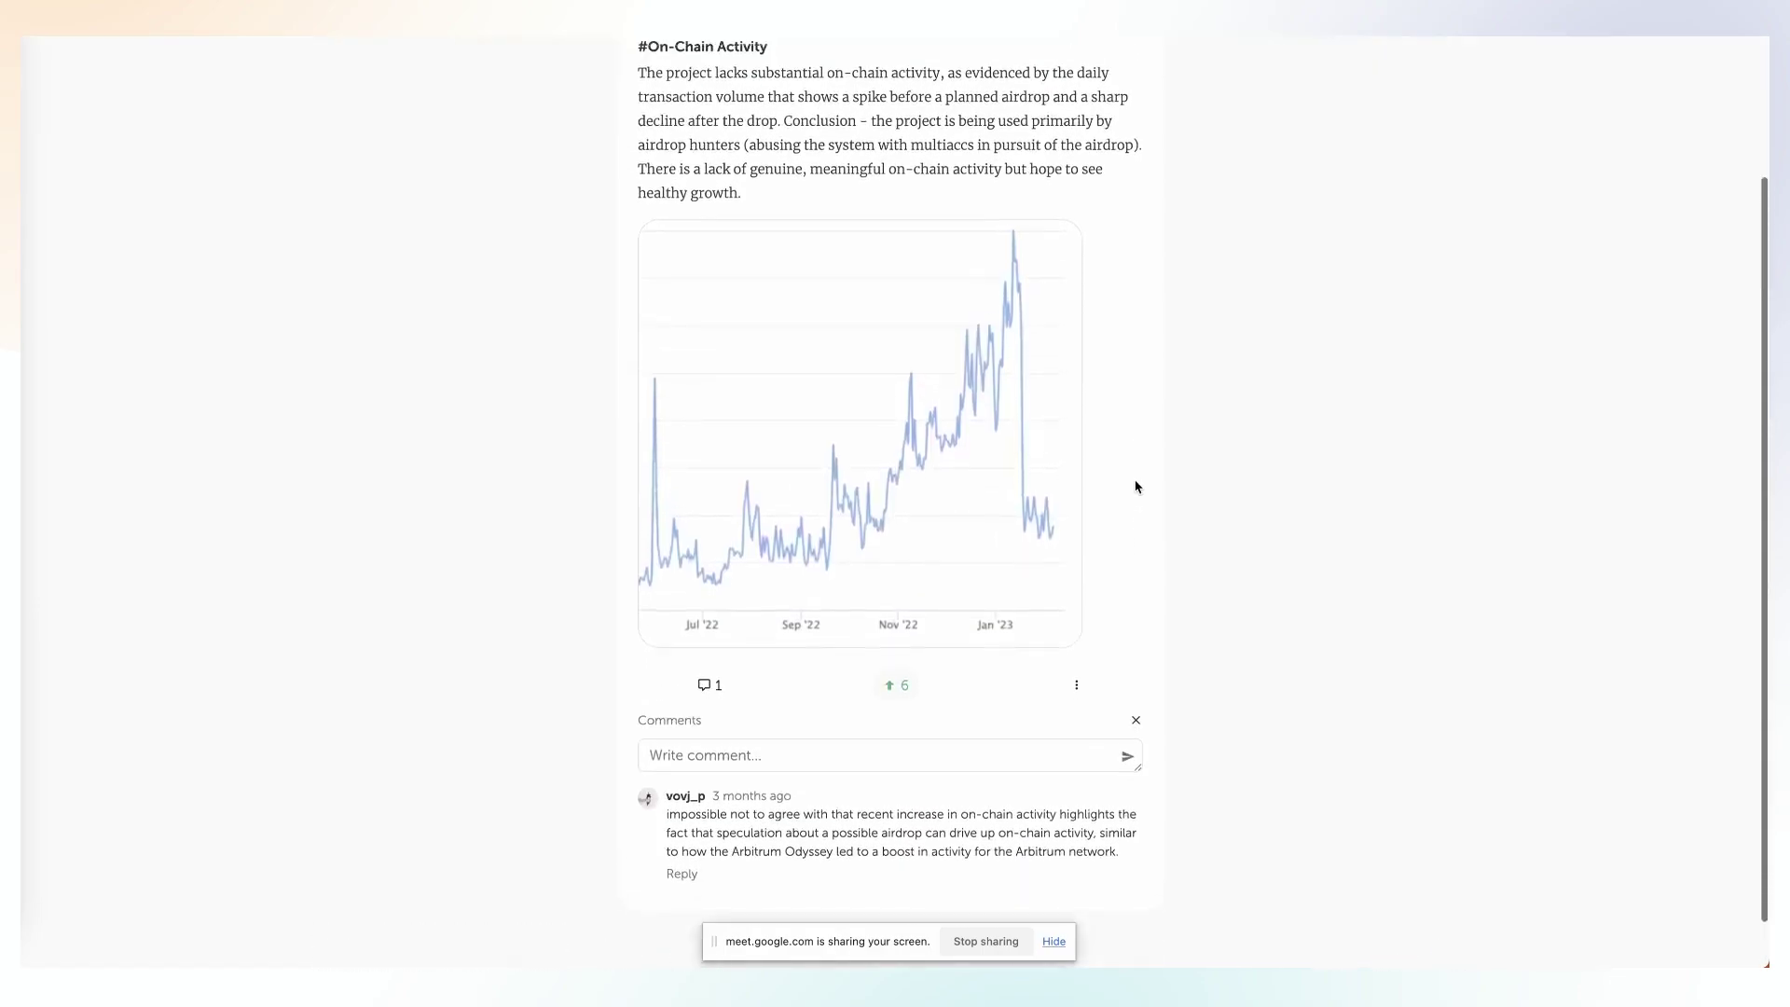
{"action": "scroll", "coordinate": [1135, 486], "scroll_direction": "up", "scroll_amount": 1}
{"action": "scroll", "coordinate": [1136, 487], "scroll_direction": "down", "scroll_amount": 1}
{"action": "scroll", "coordinate": [1118, 475], "scroll_direction": "up", "scroll_amount": 2}
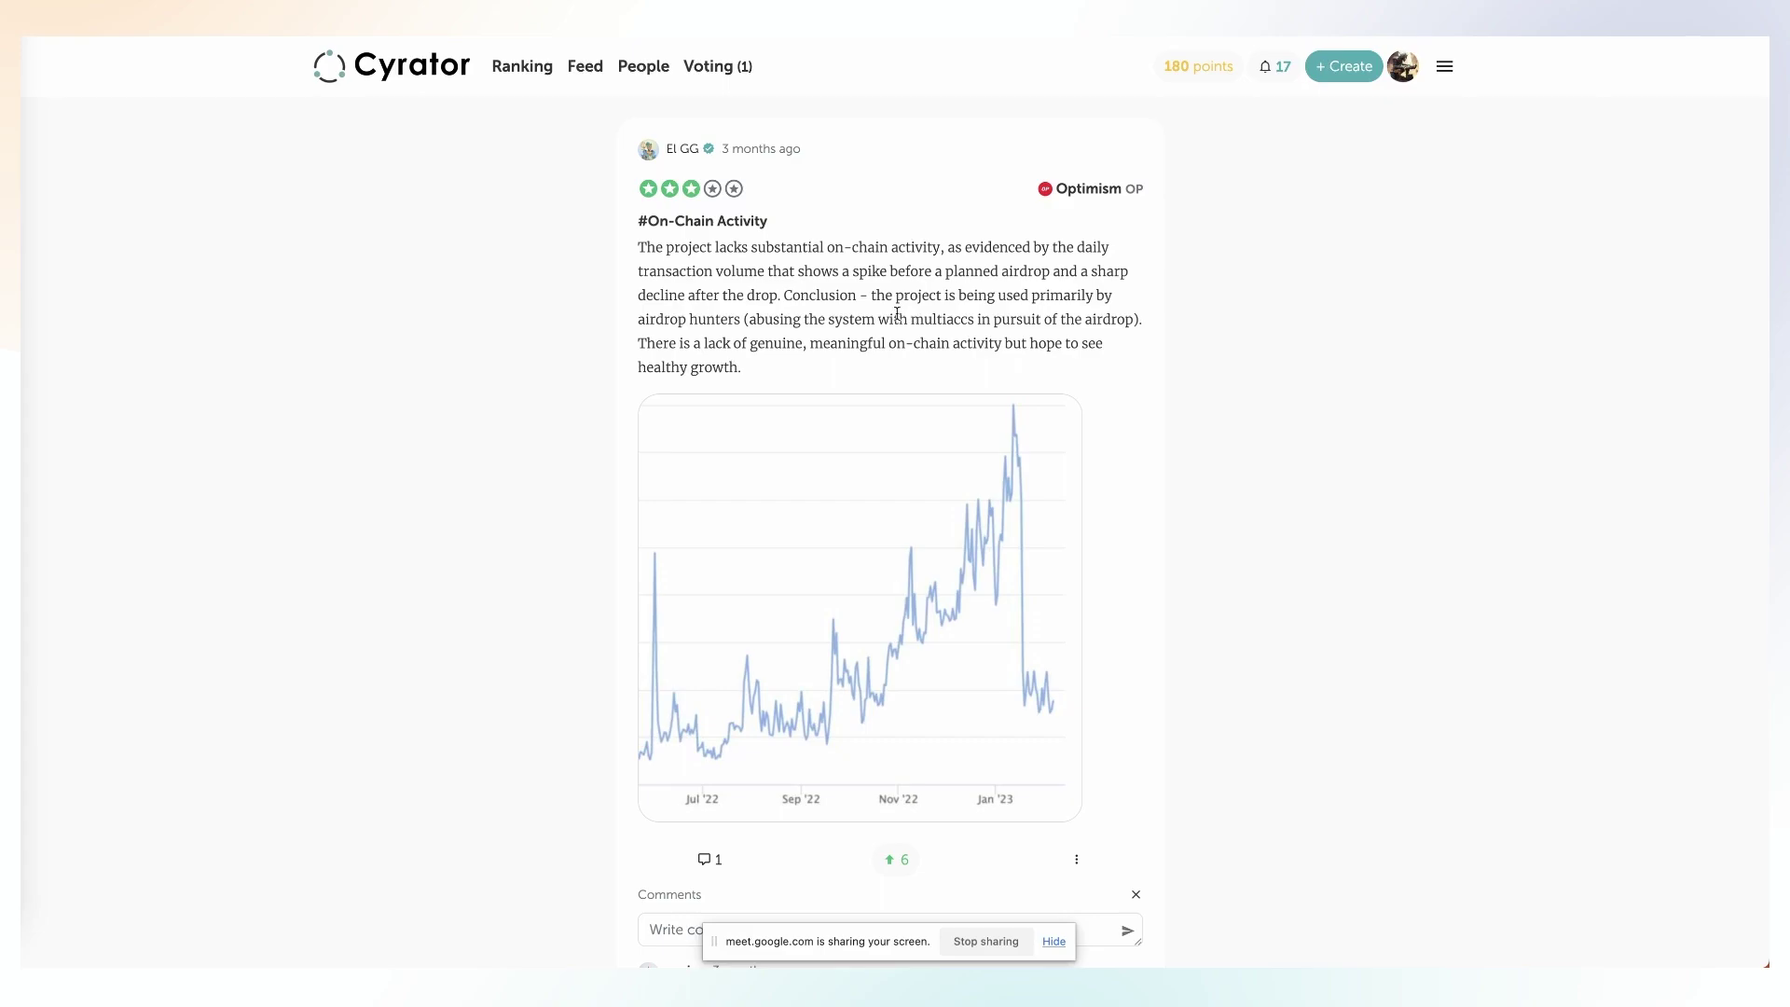
{"action": "left_click", "coordinate": [1205, 313]}
{"action": "scroll", "coordinate": [947, 292], "scroll_direction": "down", "scroll_amount": 3}
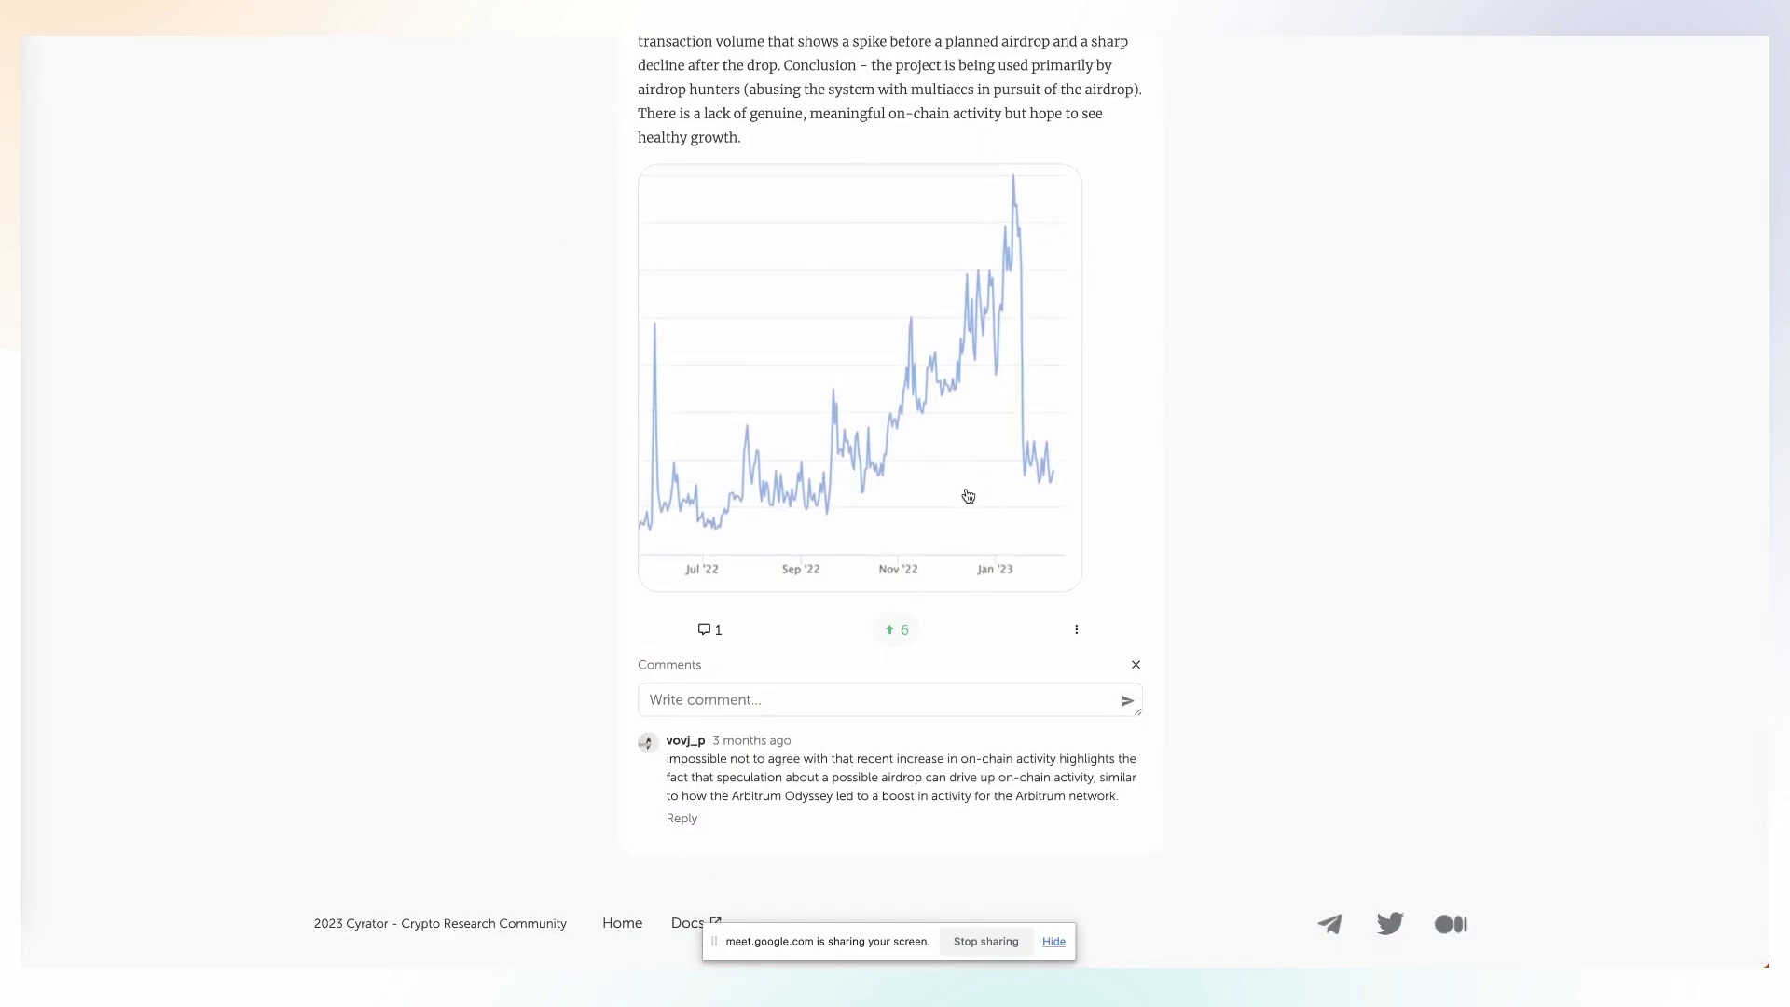
{"action": "scroll", "coordinate": [739, 718], "scroll_direction": "up", "scroll_amount": 3}
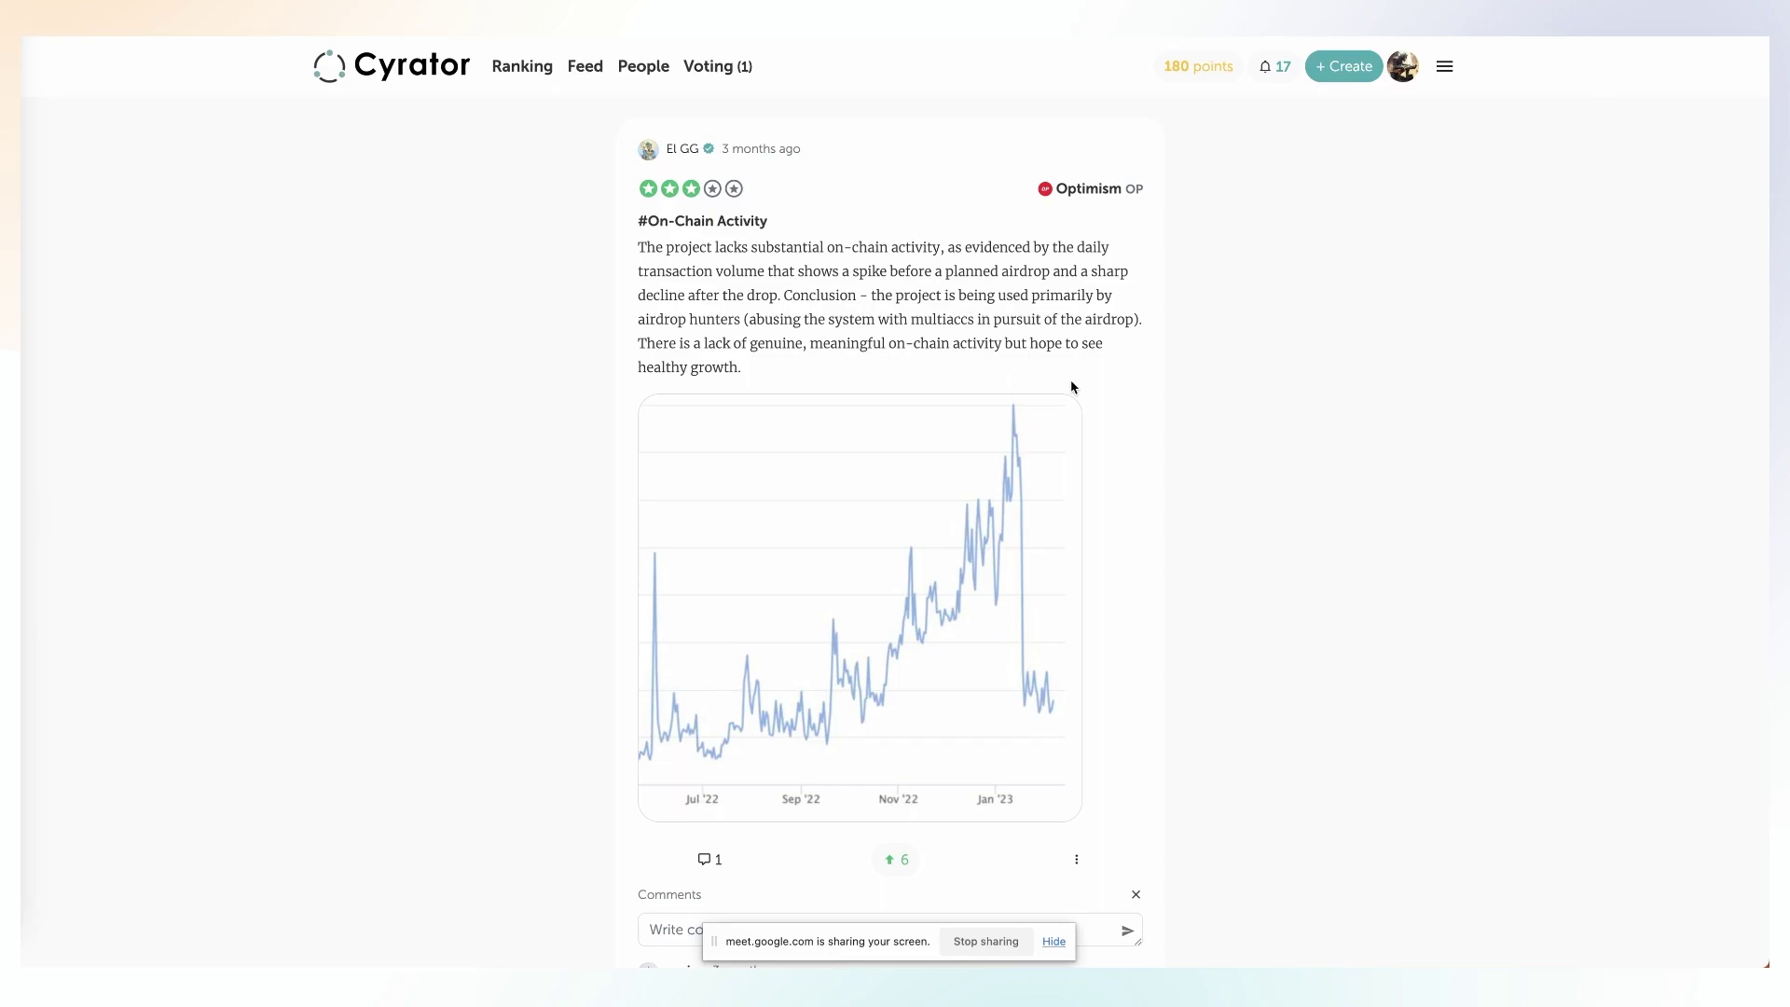
{"action": "scroll", "coordinate": [958, 365], "scroll_direction": "down", "scroll_amount": 3}
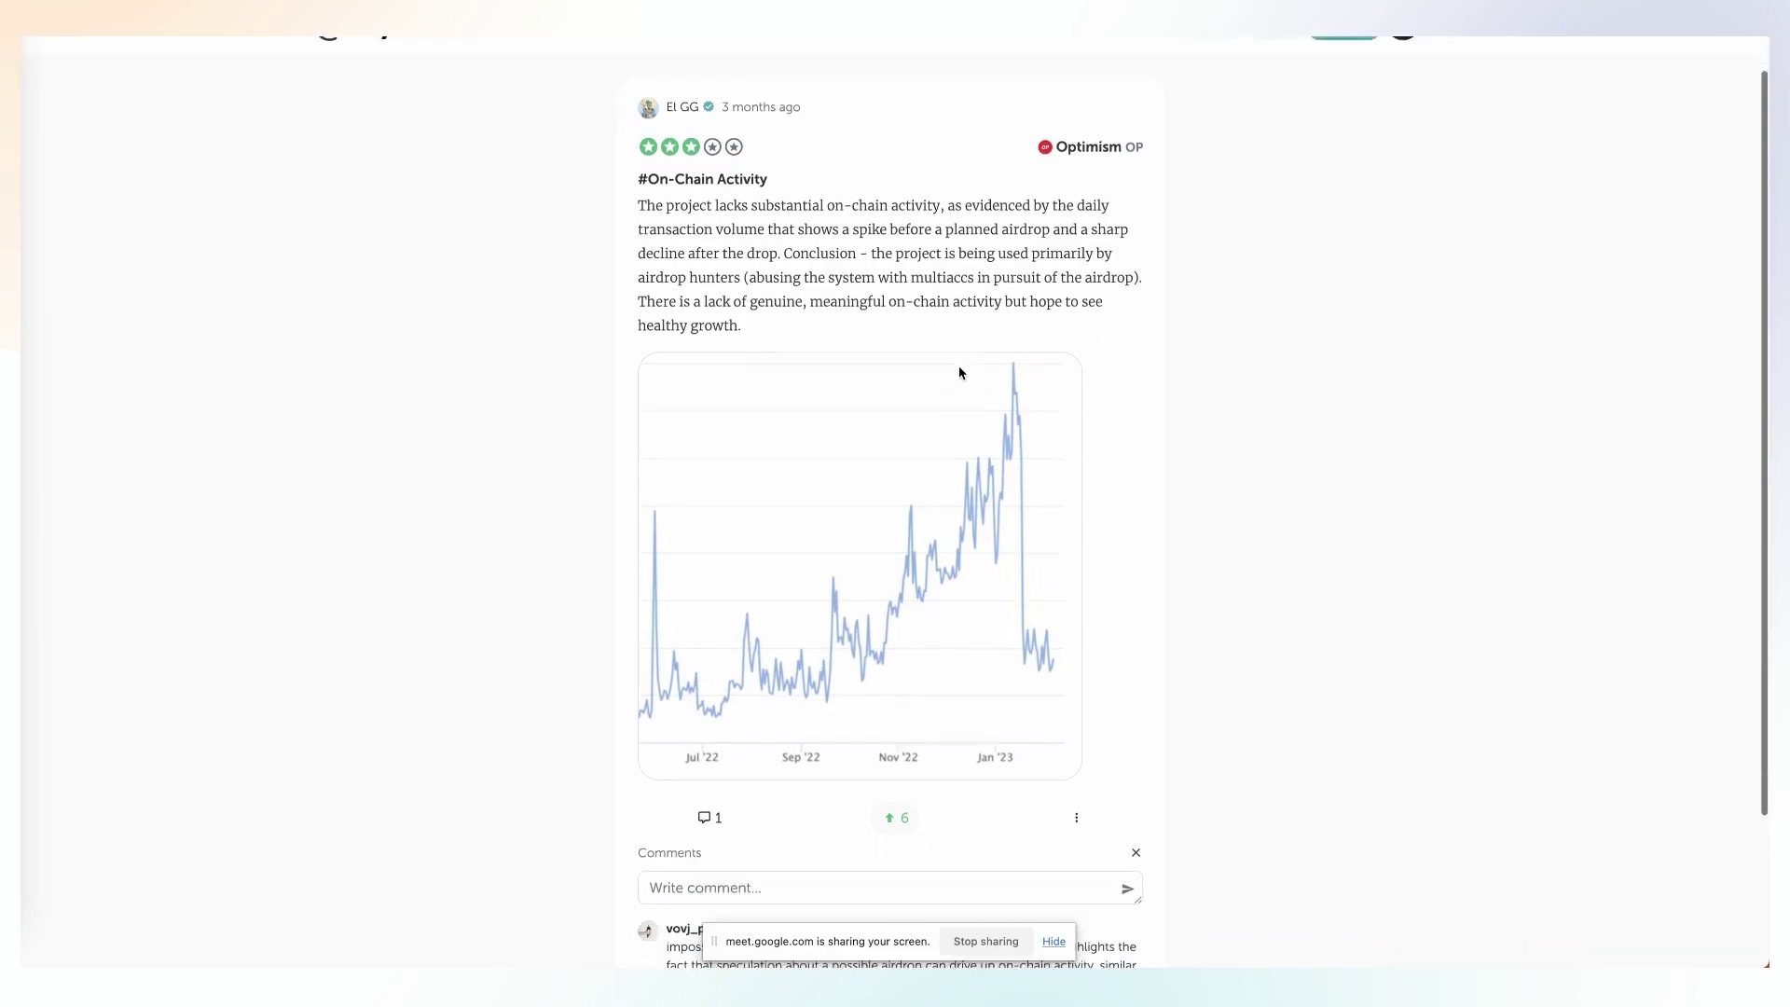
{"action": "scroll", "coordinate": [908, 750], "scroll_direction": "up", "scroll_amount": 3}
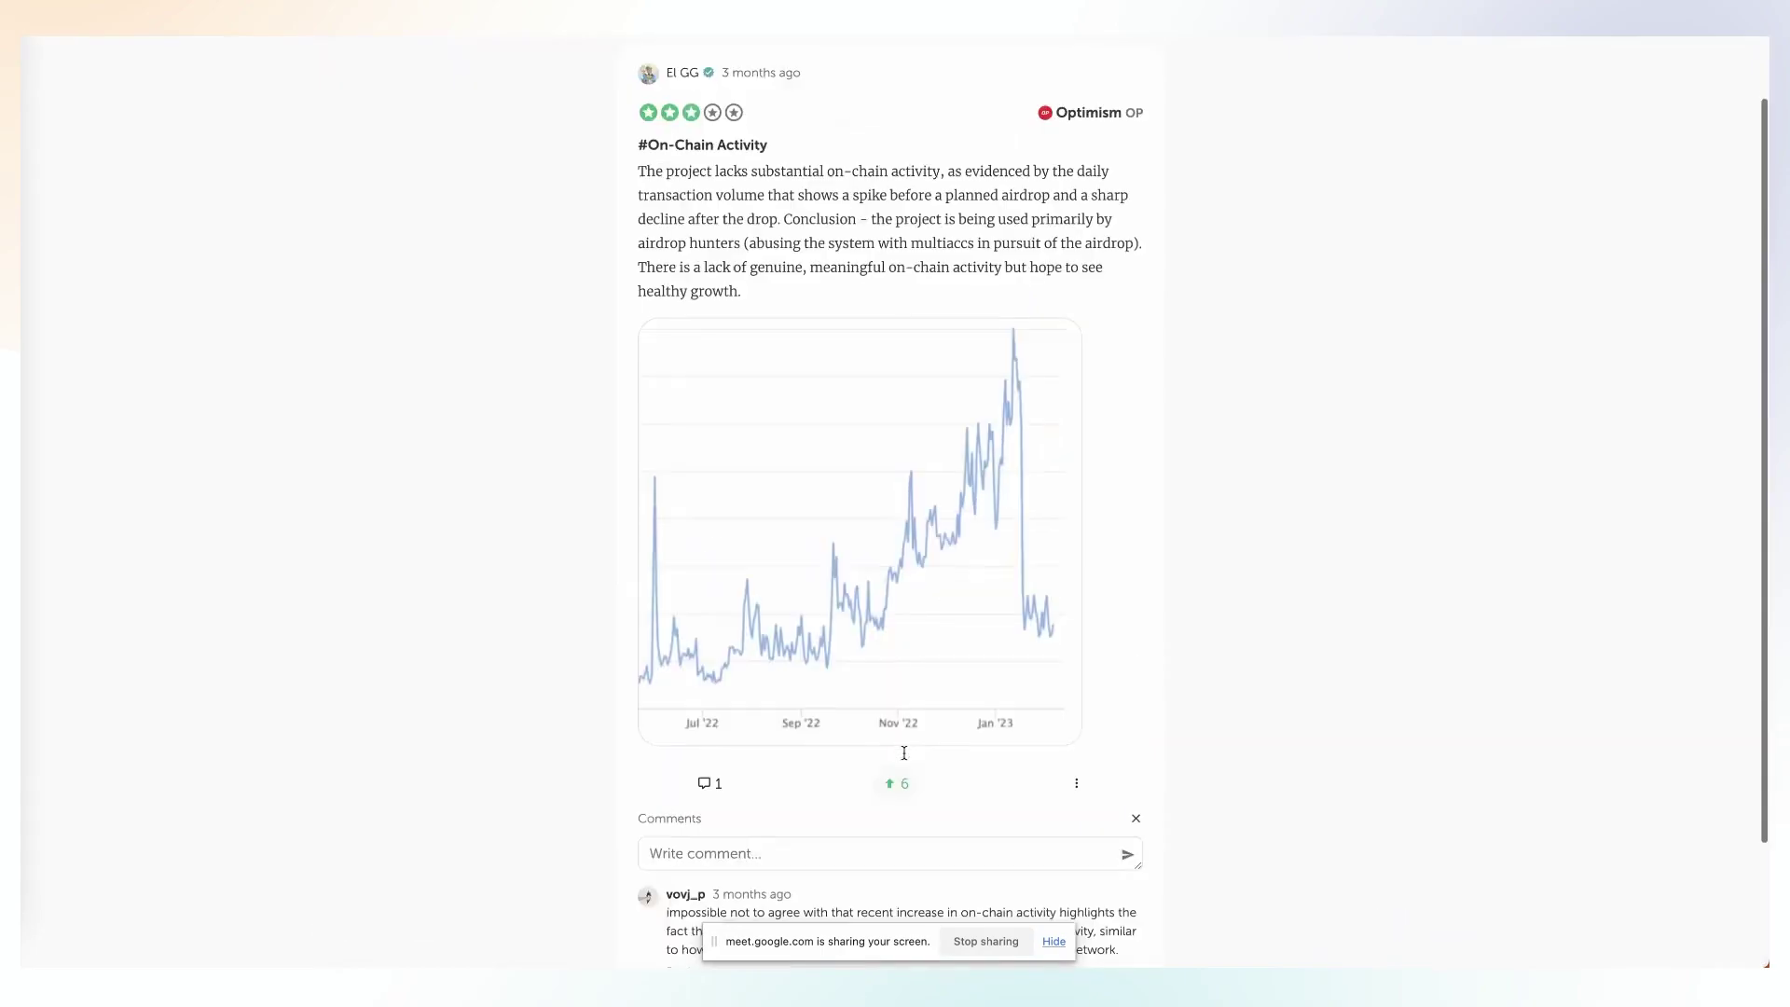